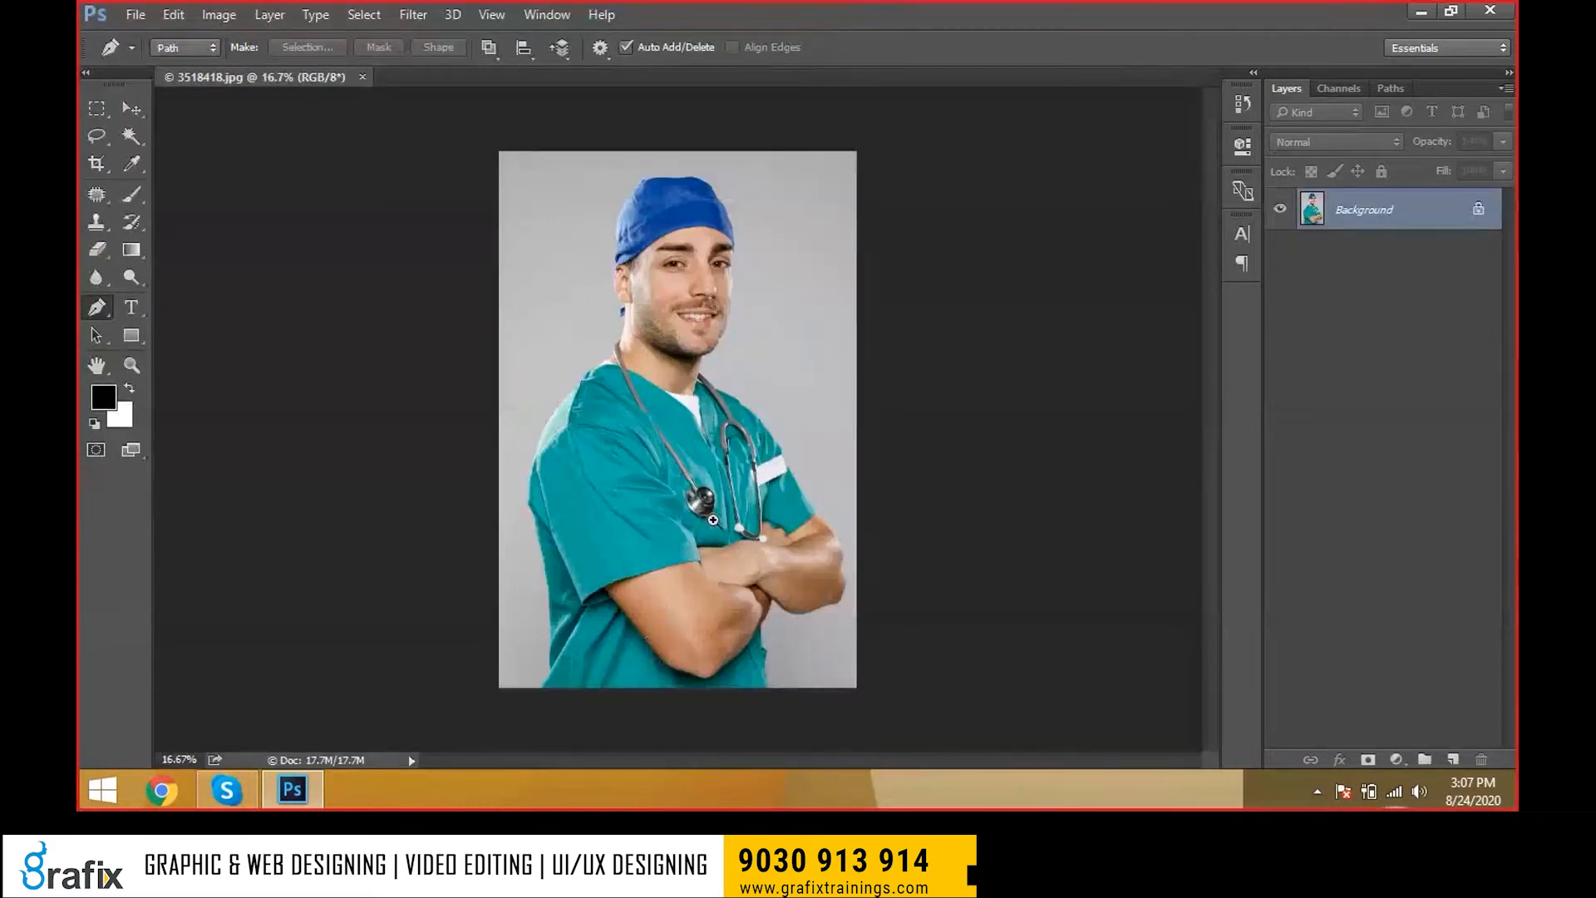
# Step: Activate the Pen Tool, try zooming the photo out and in, and fit the whole image on screen
pyautogui.moveTo(99, 311); pyautogui.dragTo(187, 301)
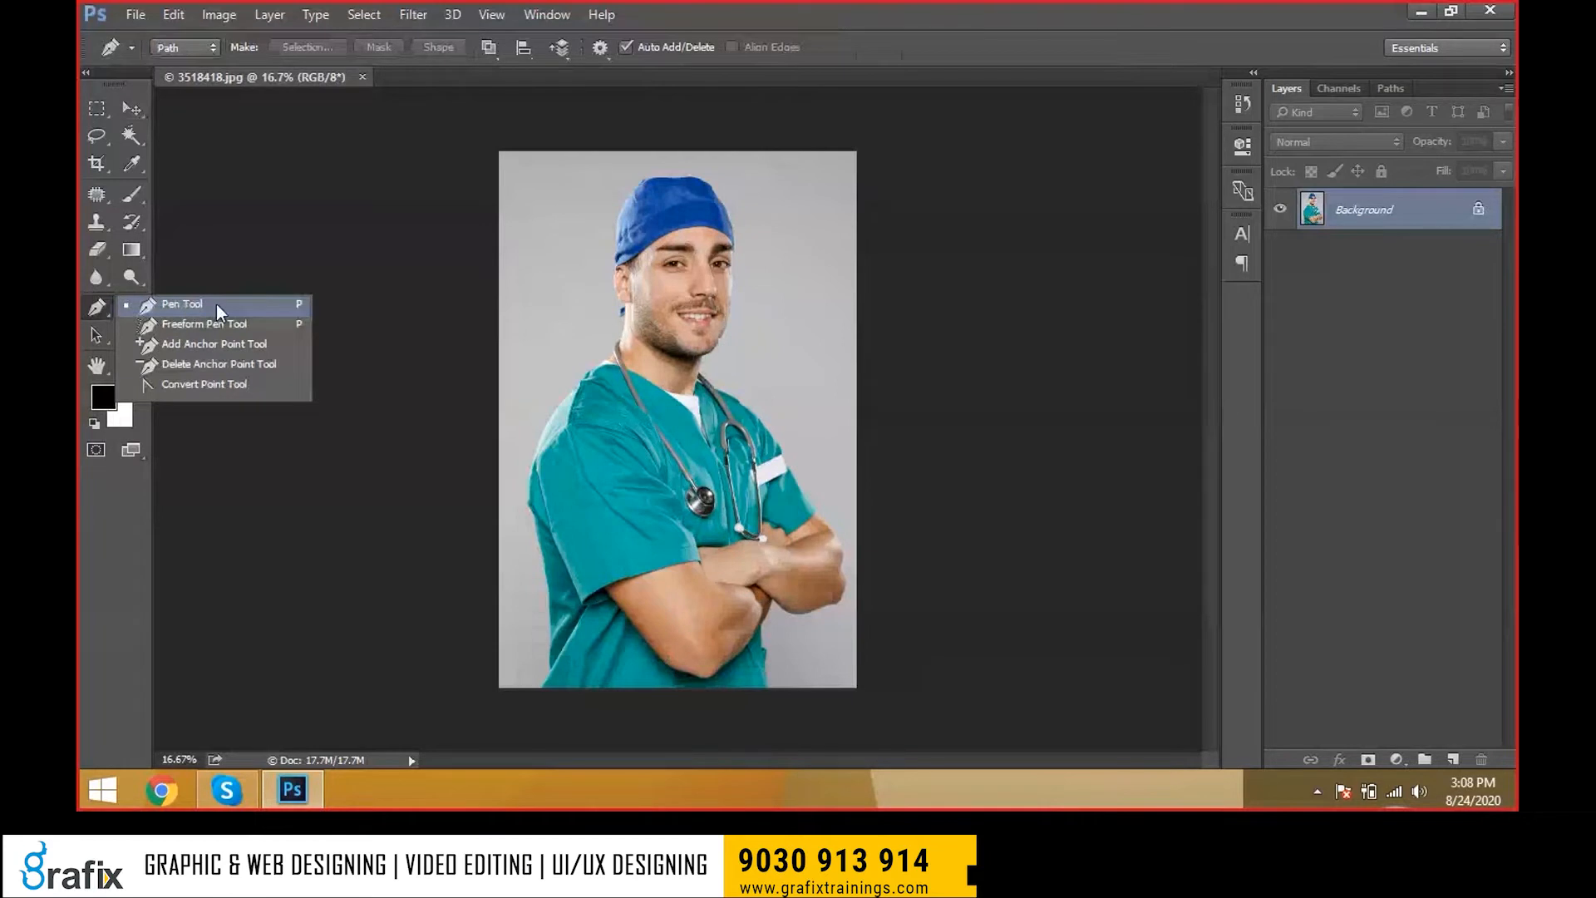
pyautogui.click(216, 302)
pyautogui.hotkey('ctrl', '-')
pyautogui.hotkey('ctrl', '-')
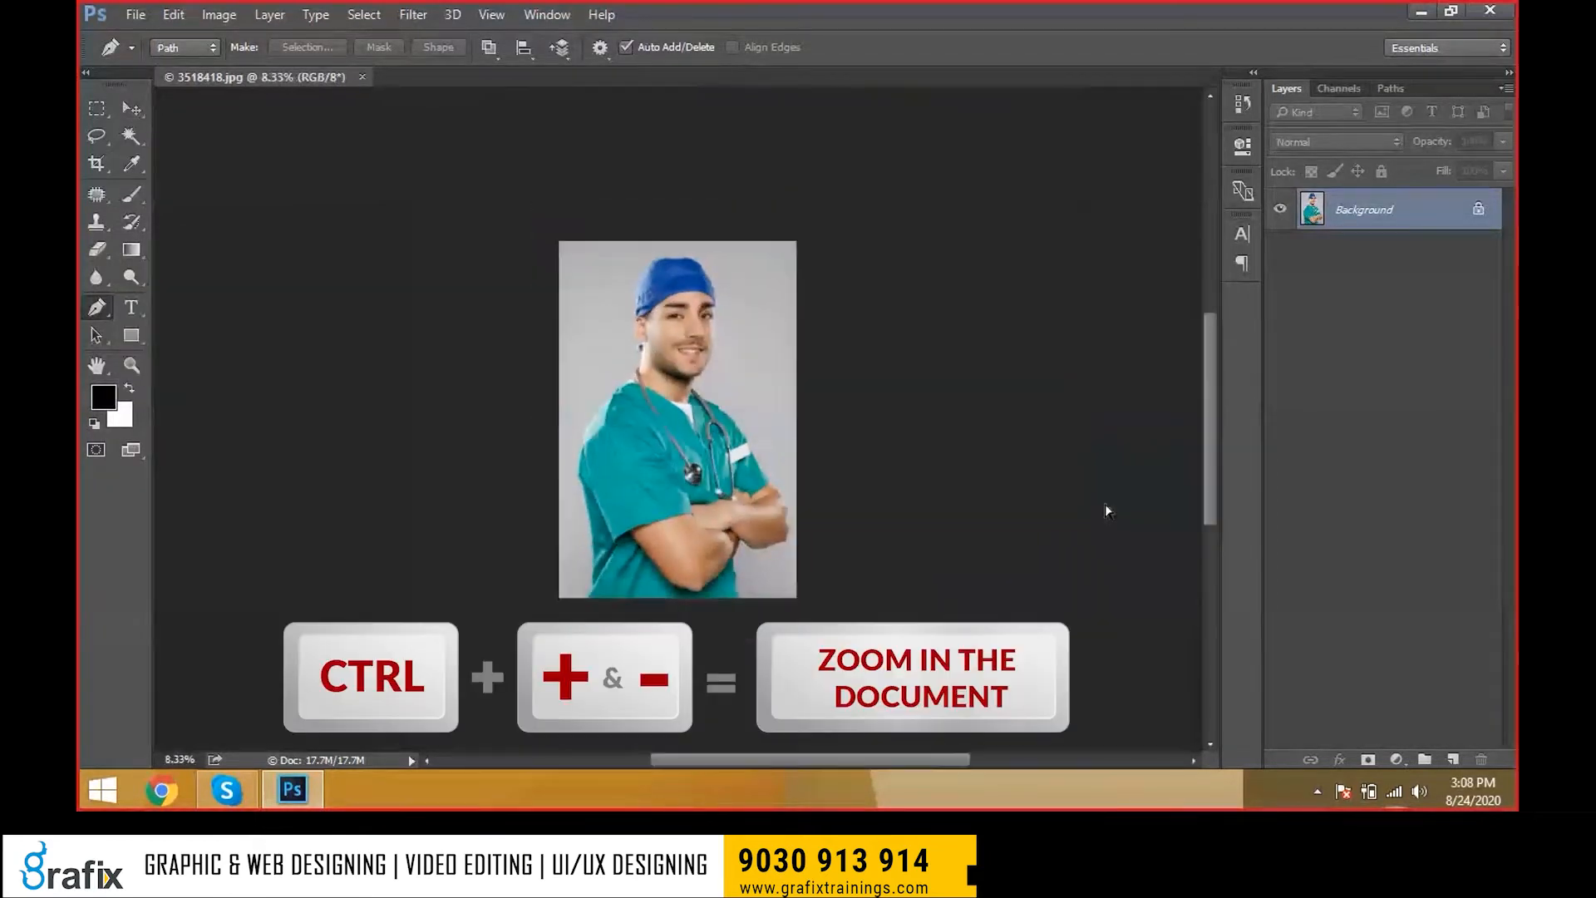
pyautogui.hotkey('ctrl', '+')
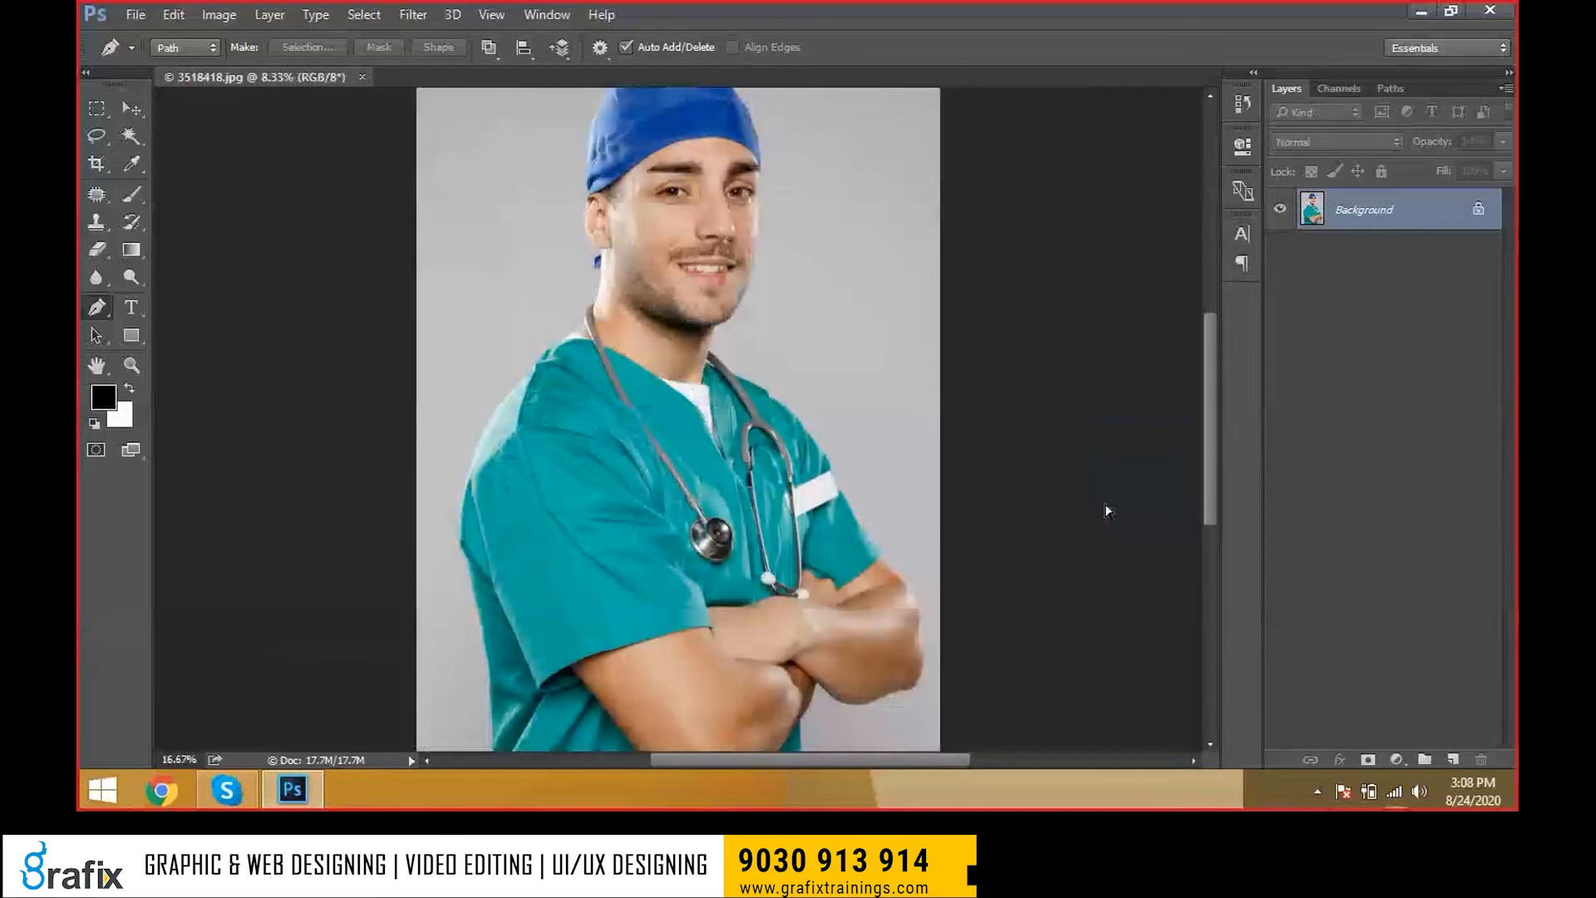
pyautogui.hotkey('ctrl', '0')
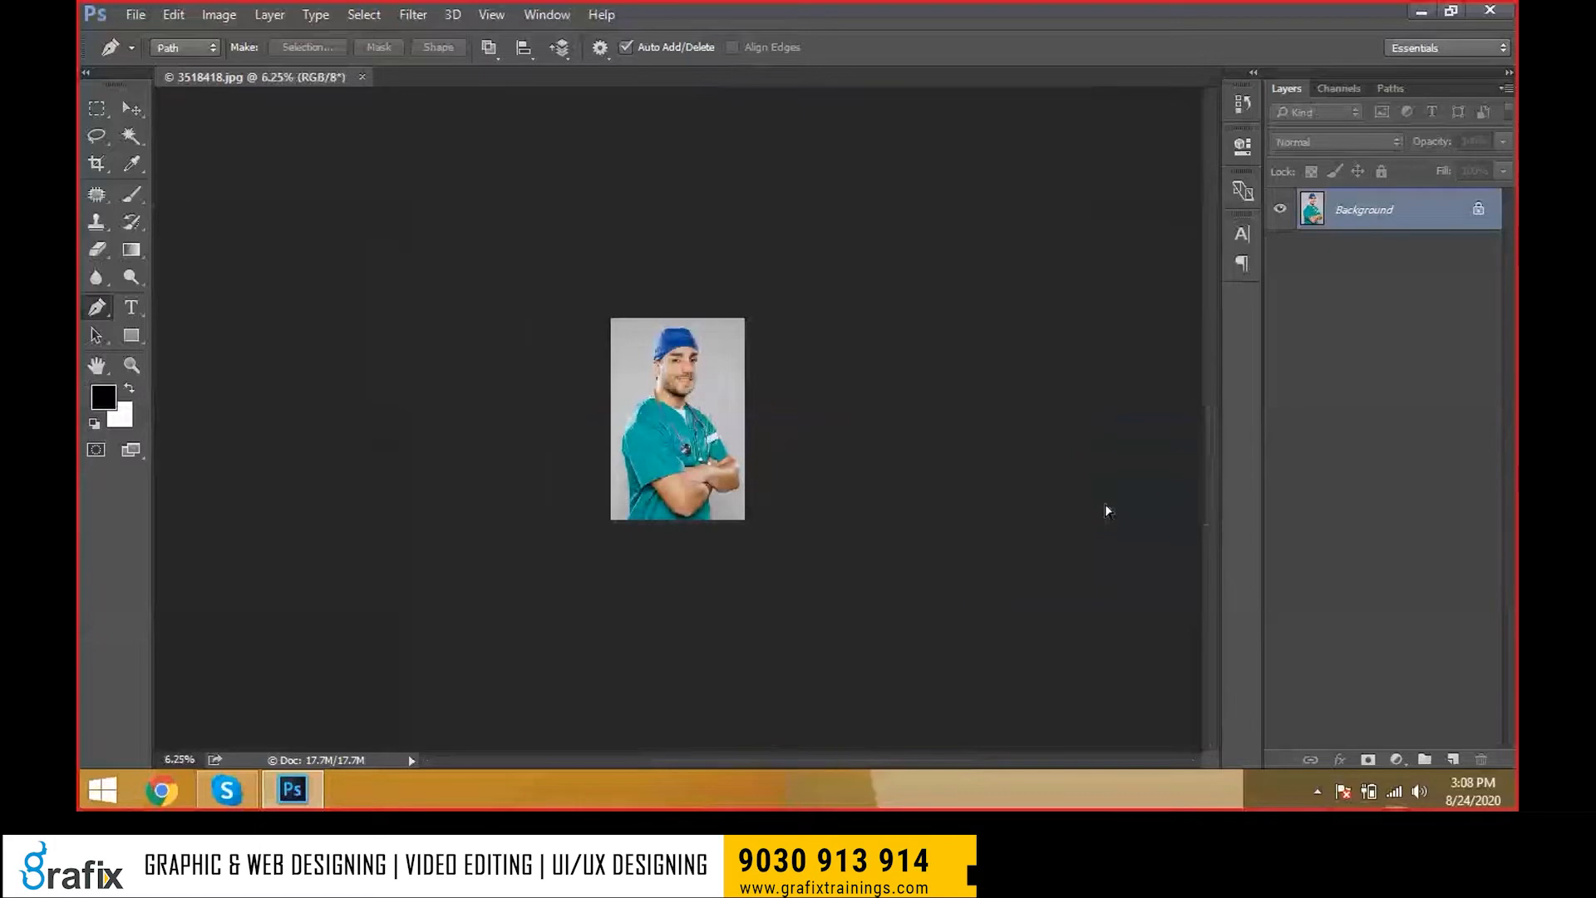
pyautogui.hotkey('ctrl', '0')
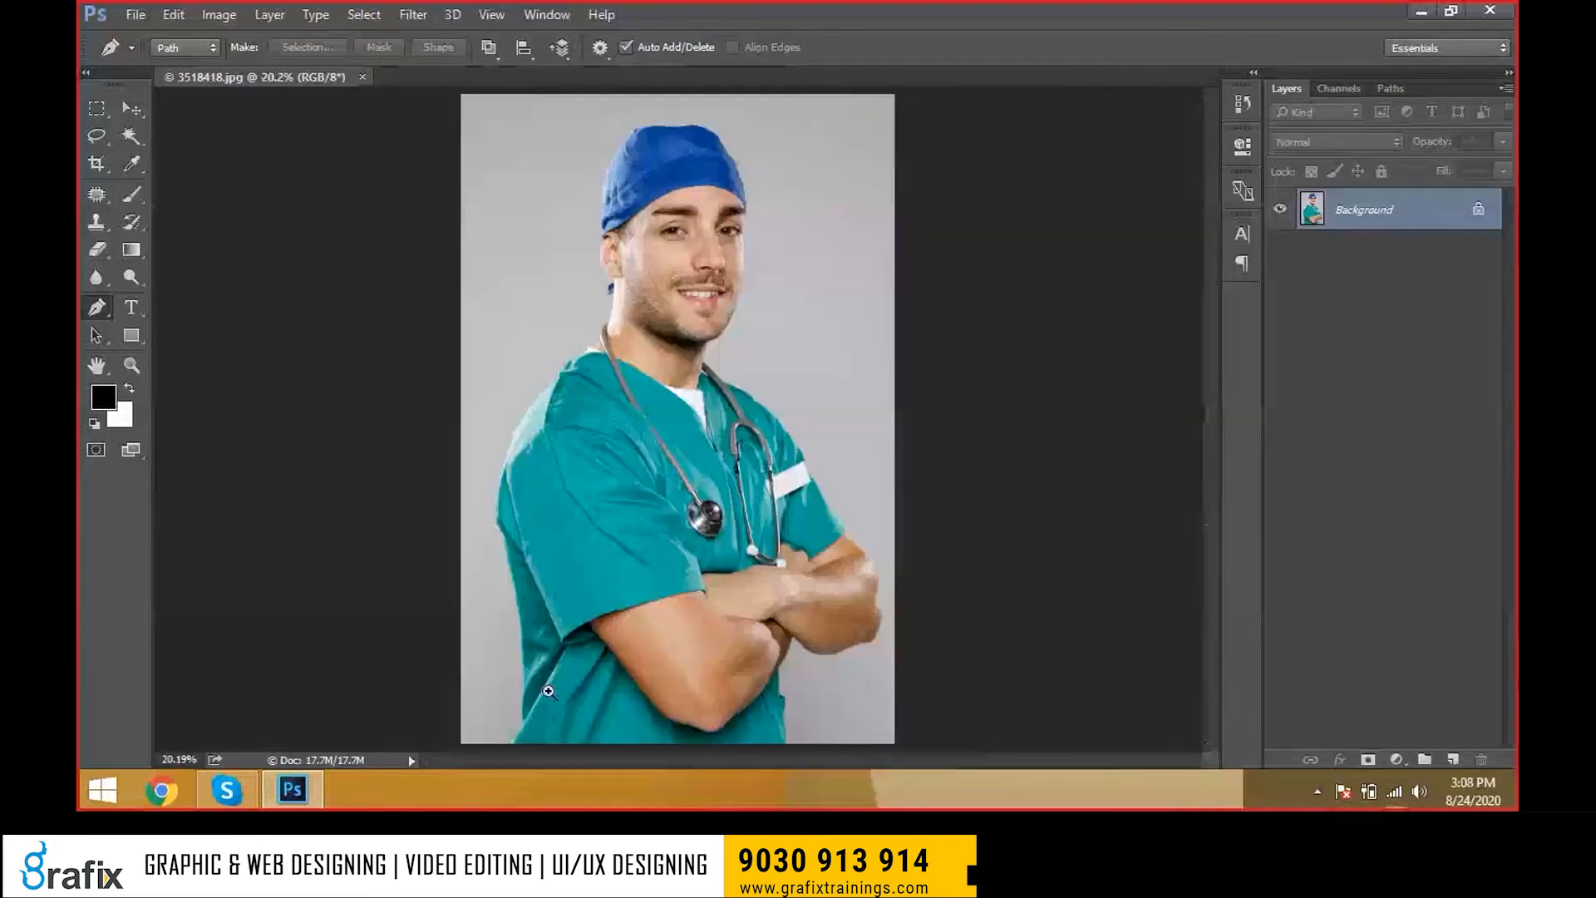
# Step: Start the outline path at the photo's lower edge beside the shirt and add an anchor at the first hem notch
pyautogui.keyDown('ctrl'); pyautogui.click(549, 691); pyautogui.keyUp('ctrl')
pyautogui.moveTo(591, 663); pyautogui.dragTo(617, 545)
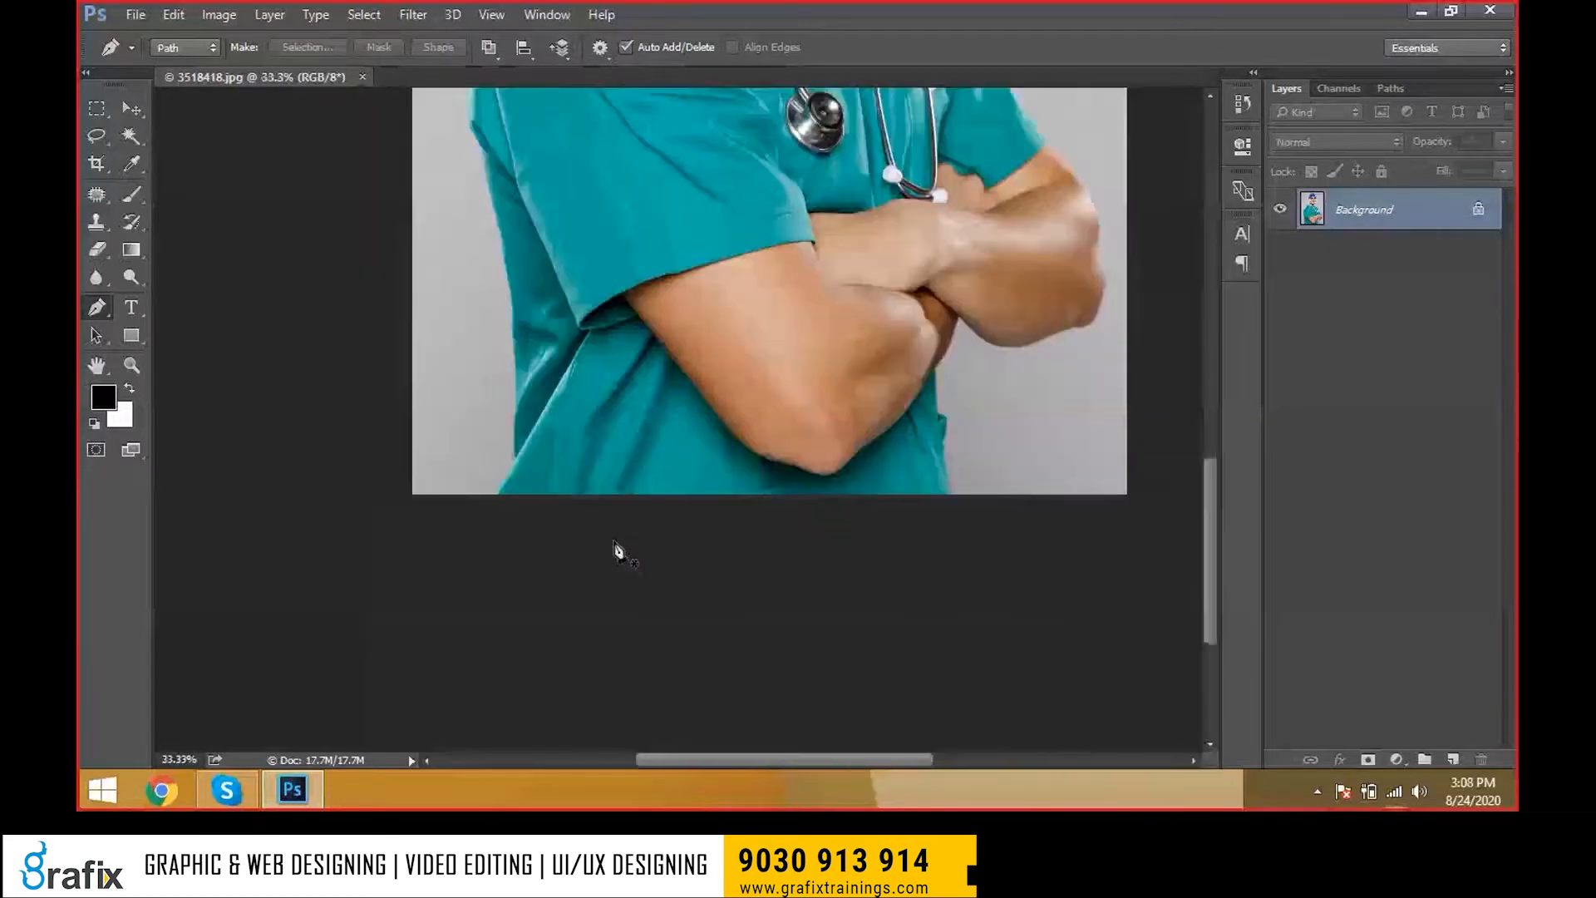
pyautogui.hotkey('ctrl', '+')
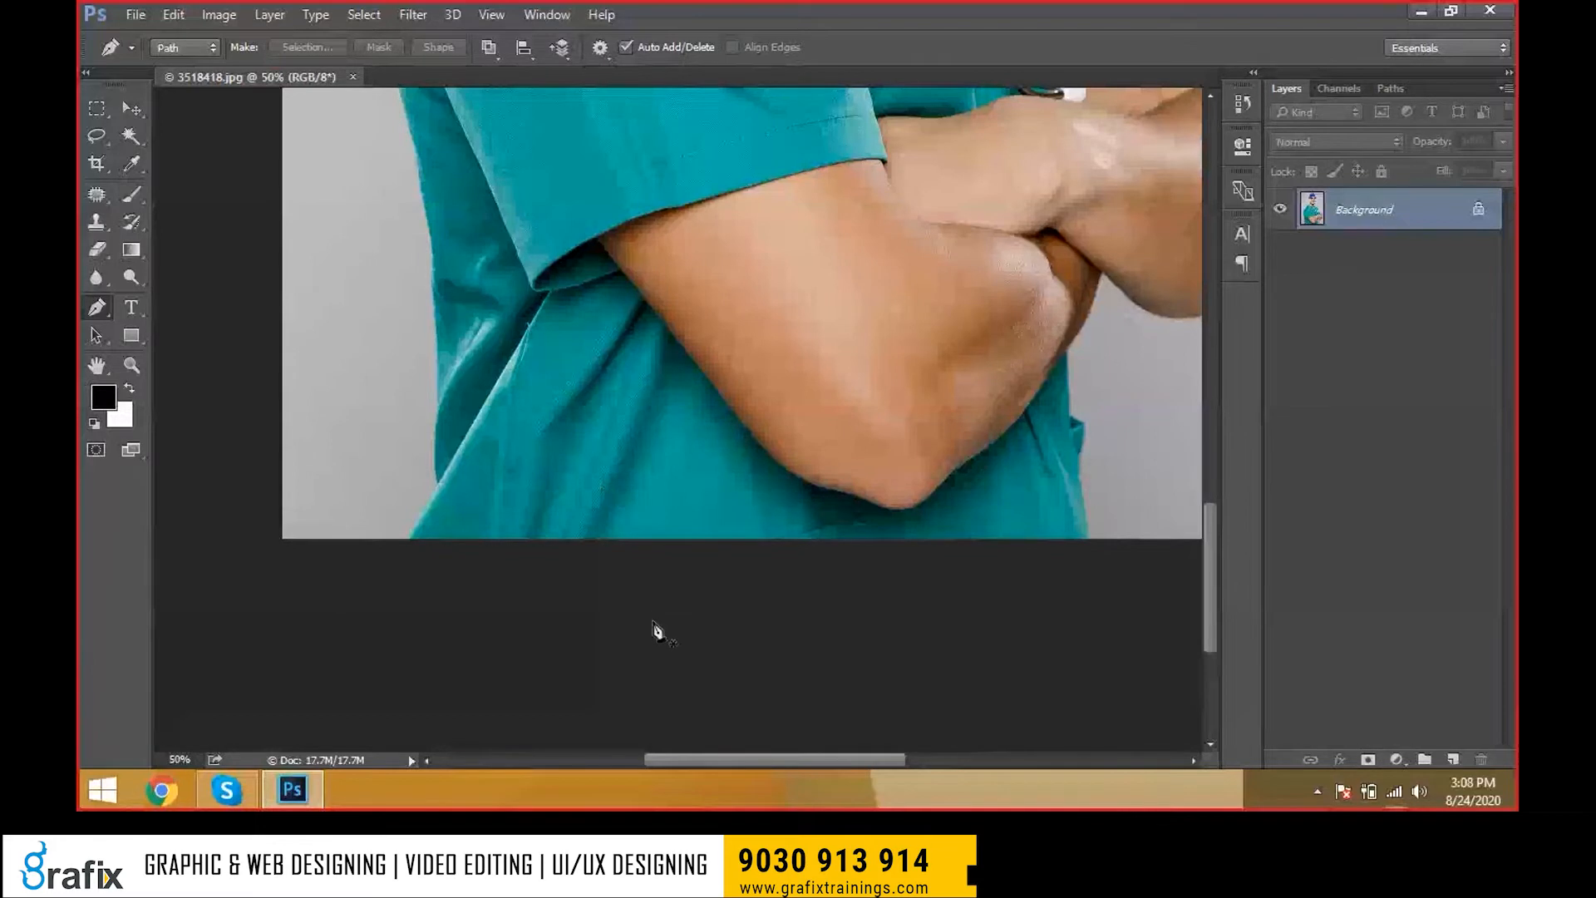
pyautogui.moveTo(615, 451); pyautogui.dragTo(652, 509)
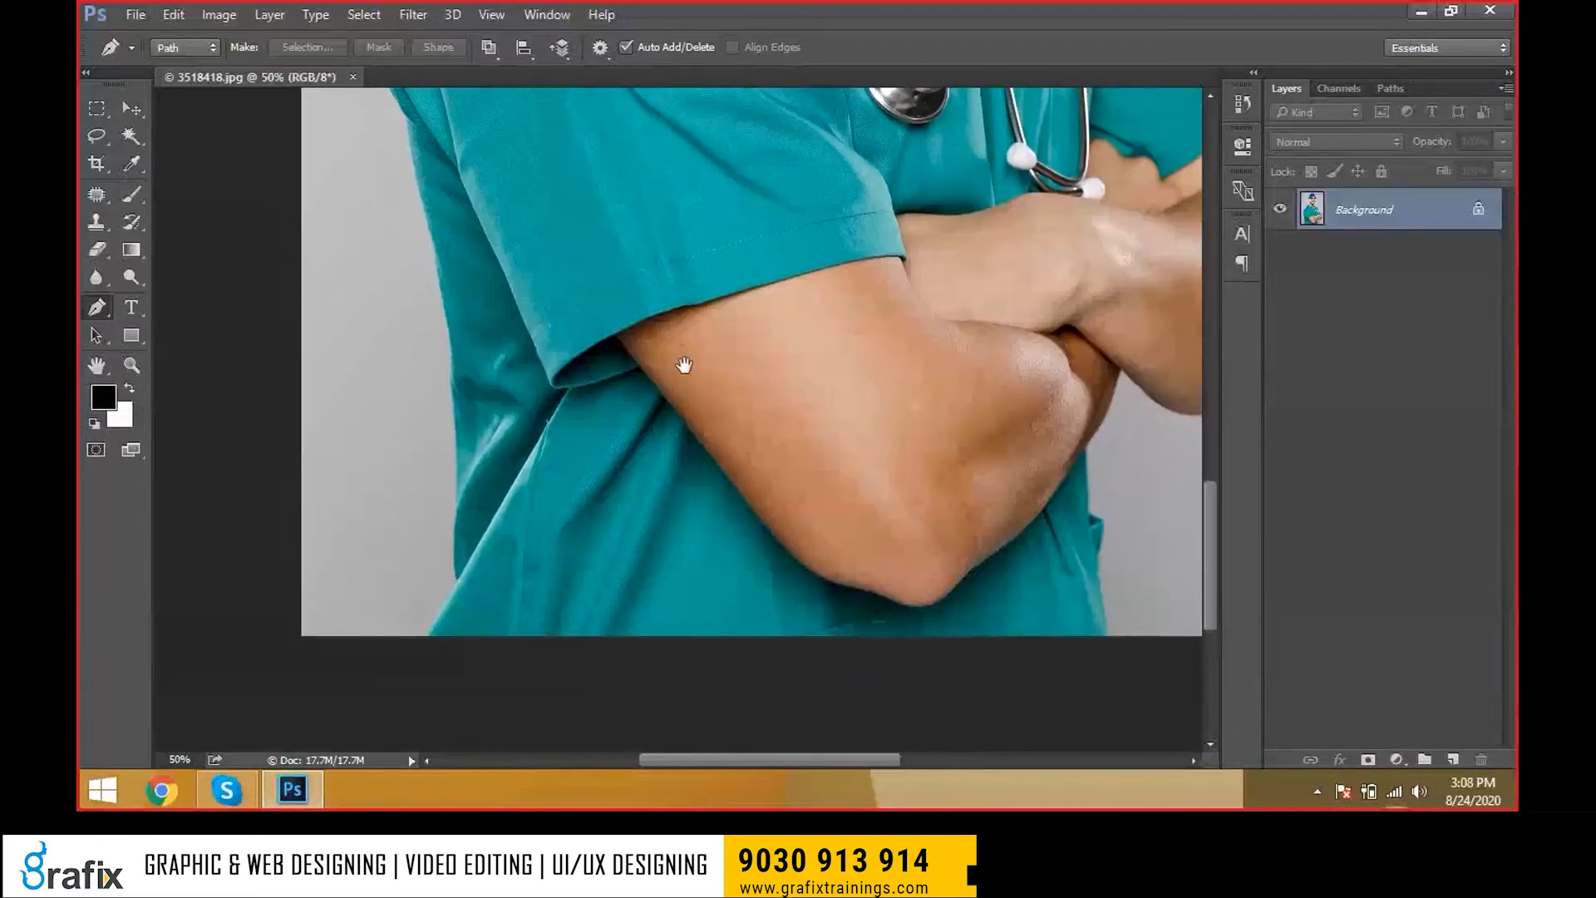
pyautogui.moveTo(681, 363); pyautogui.dragTo(653, 446)
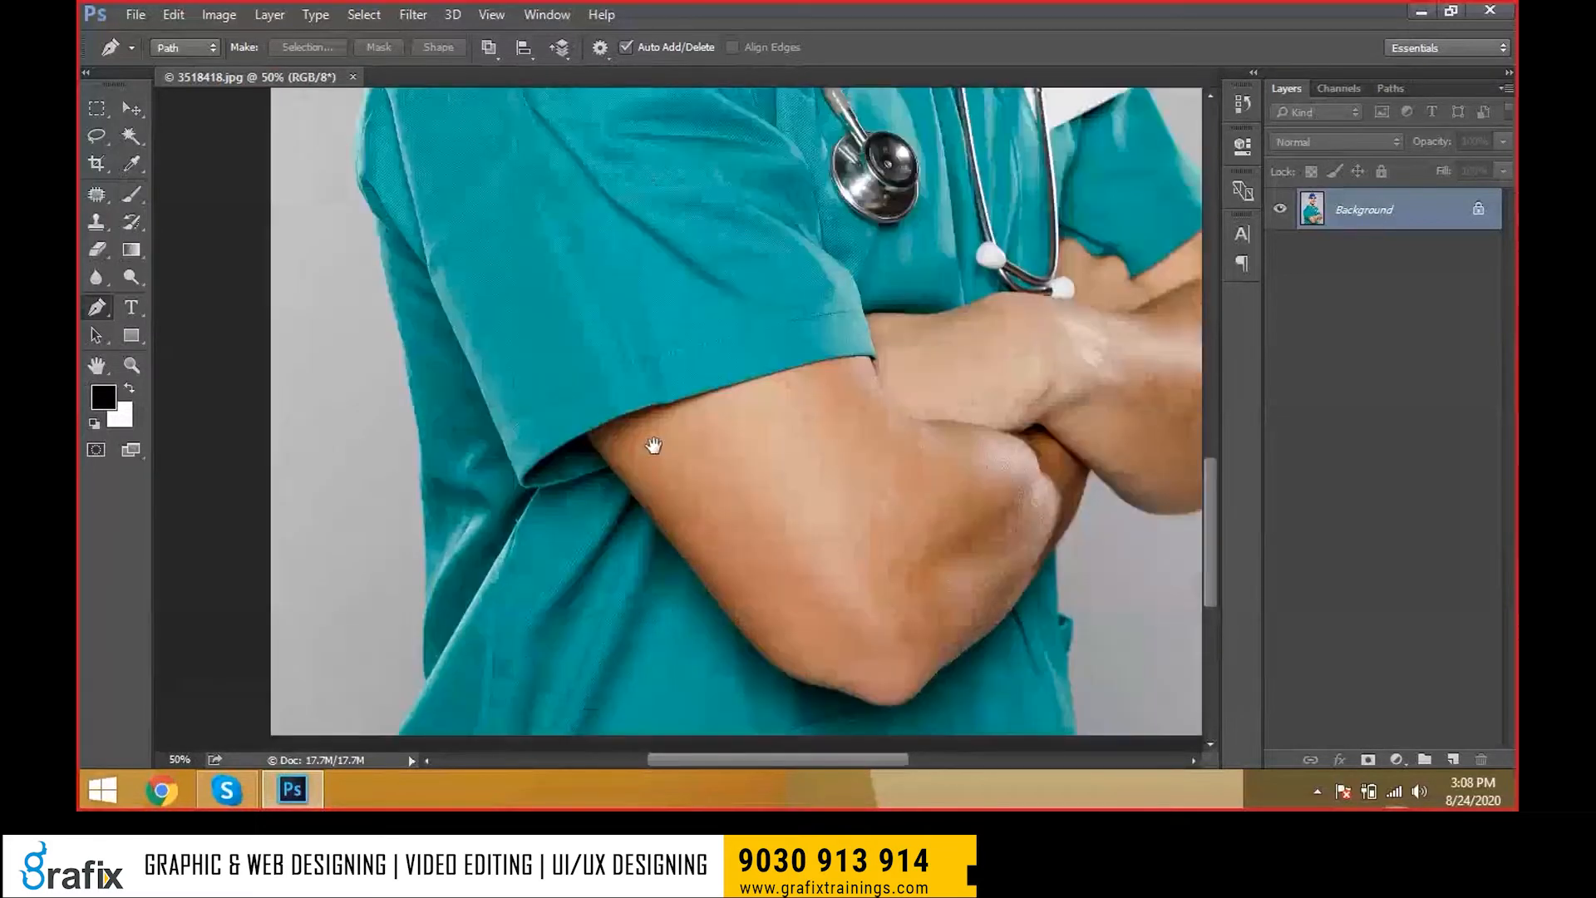
pyautogui.moveTo(570, 340); pyautogui.dragTo(657, 386)
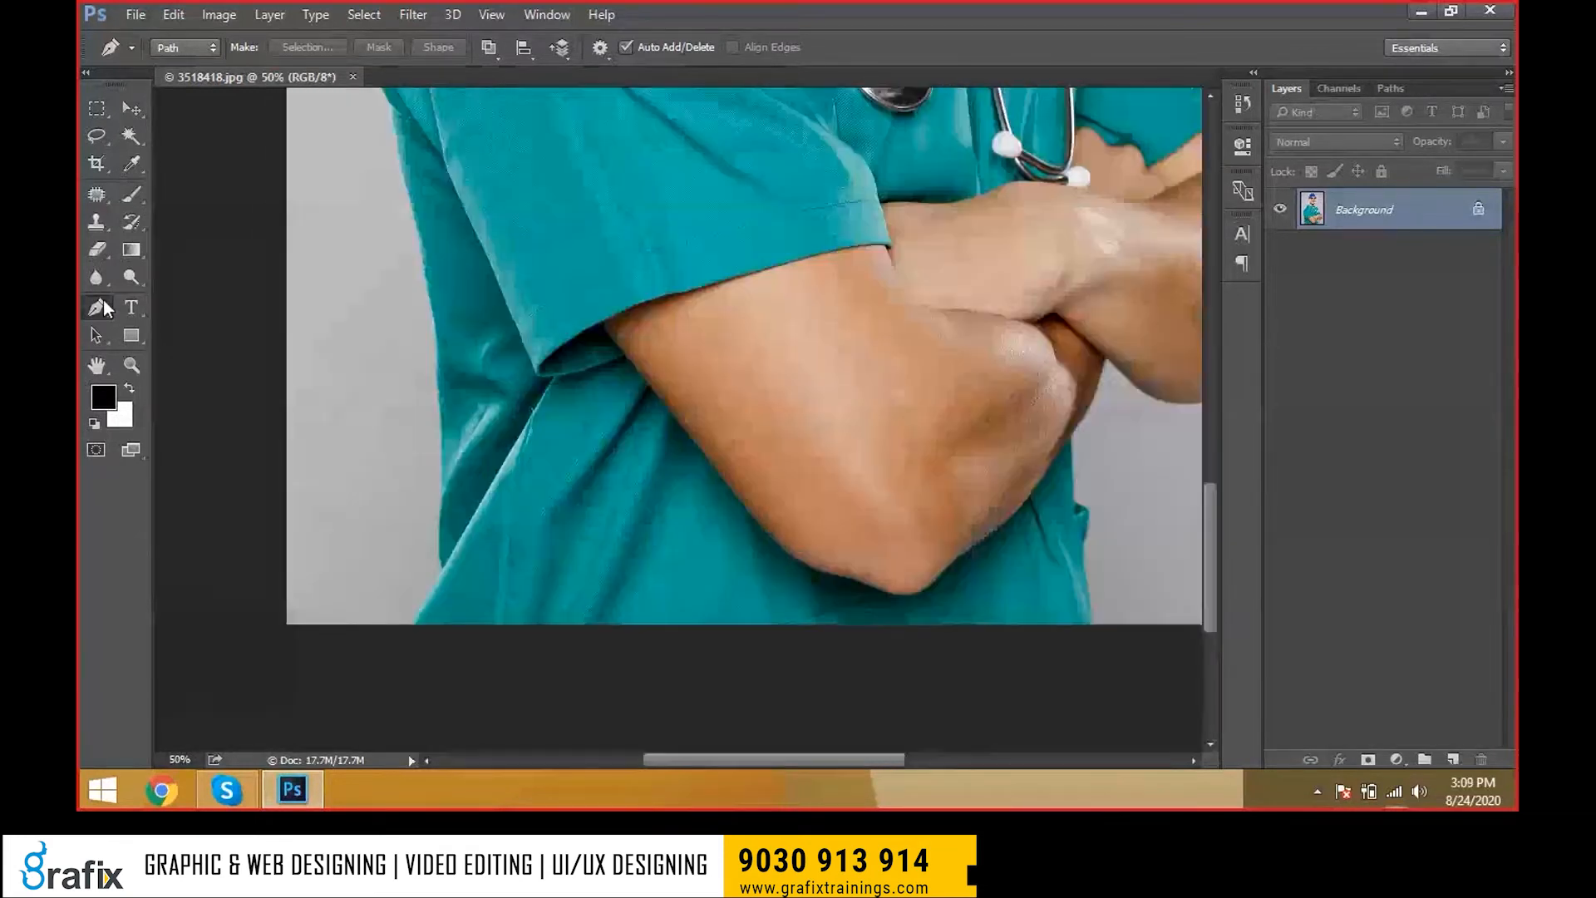
pyautogui.scroll(1, 439, 572)
pyautogui.click(402, 636)
pyautogui.click(439, 562)
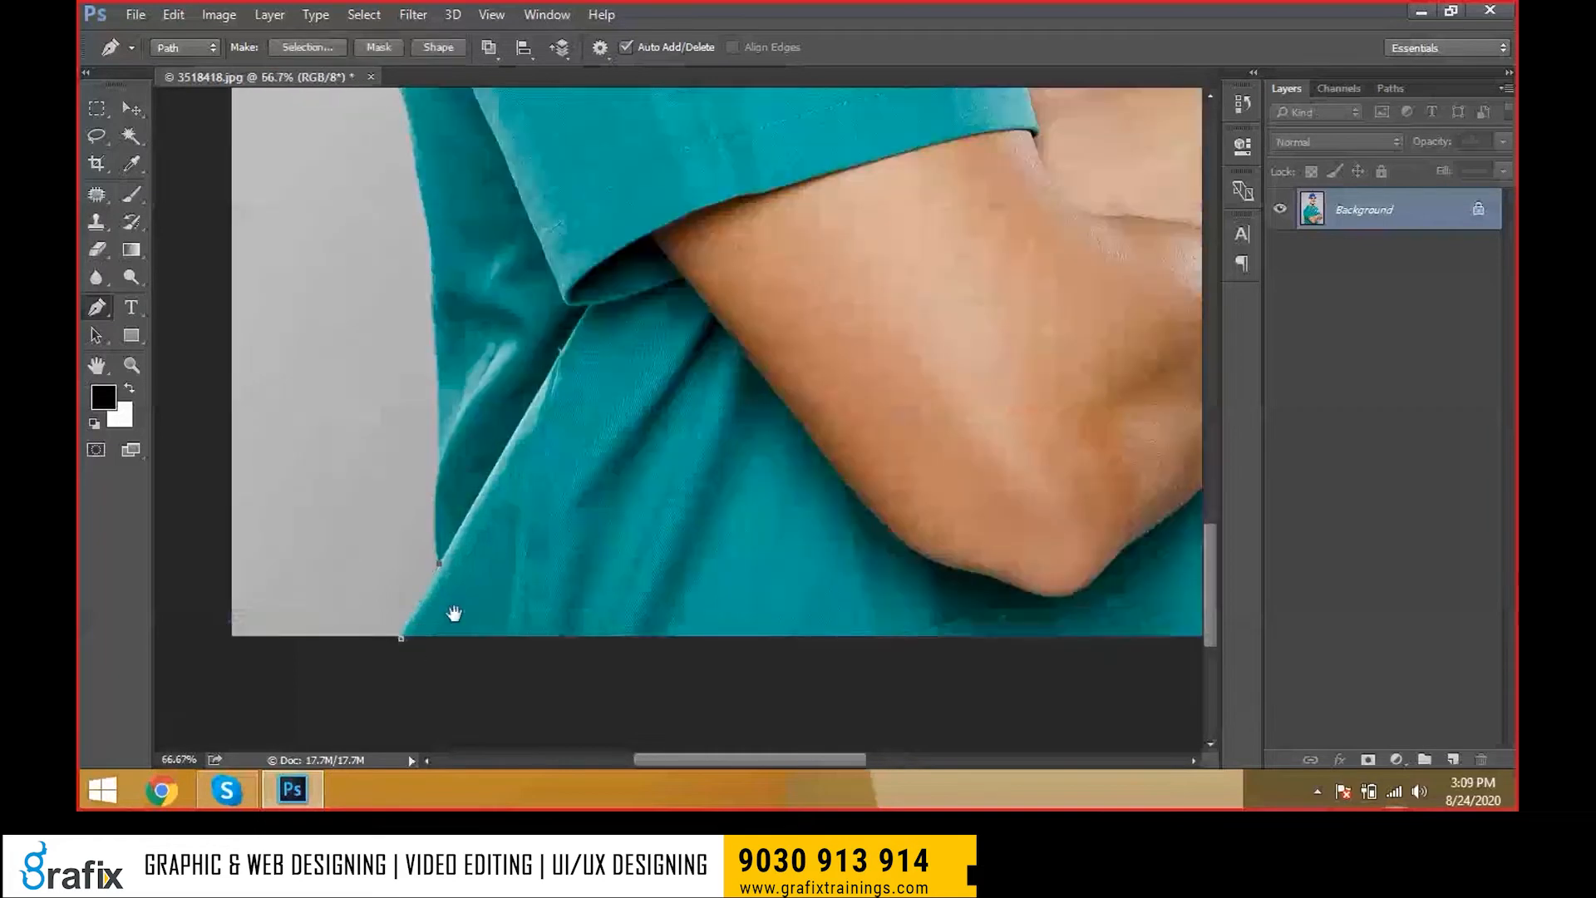
# Step: Continue the path up the shirt's back edge to just below the sleeve bulge, removing the last anchor's outgoing handle
pyautogui.moveTo(453, 613); pyautogui.dragTo(455, 674)
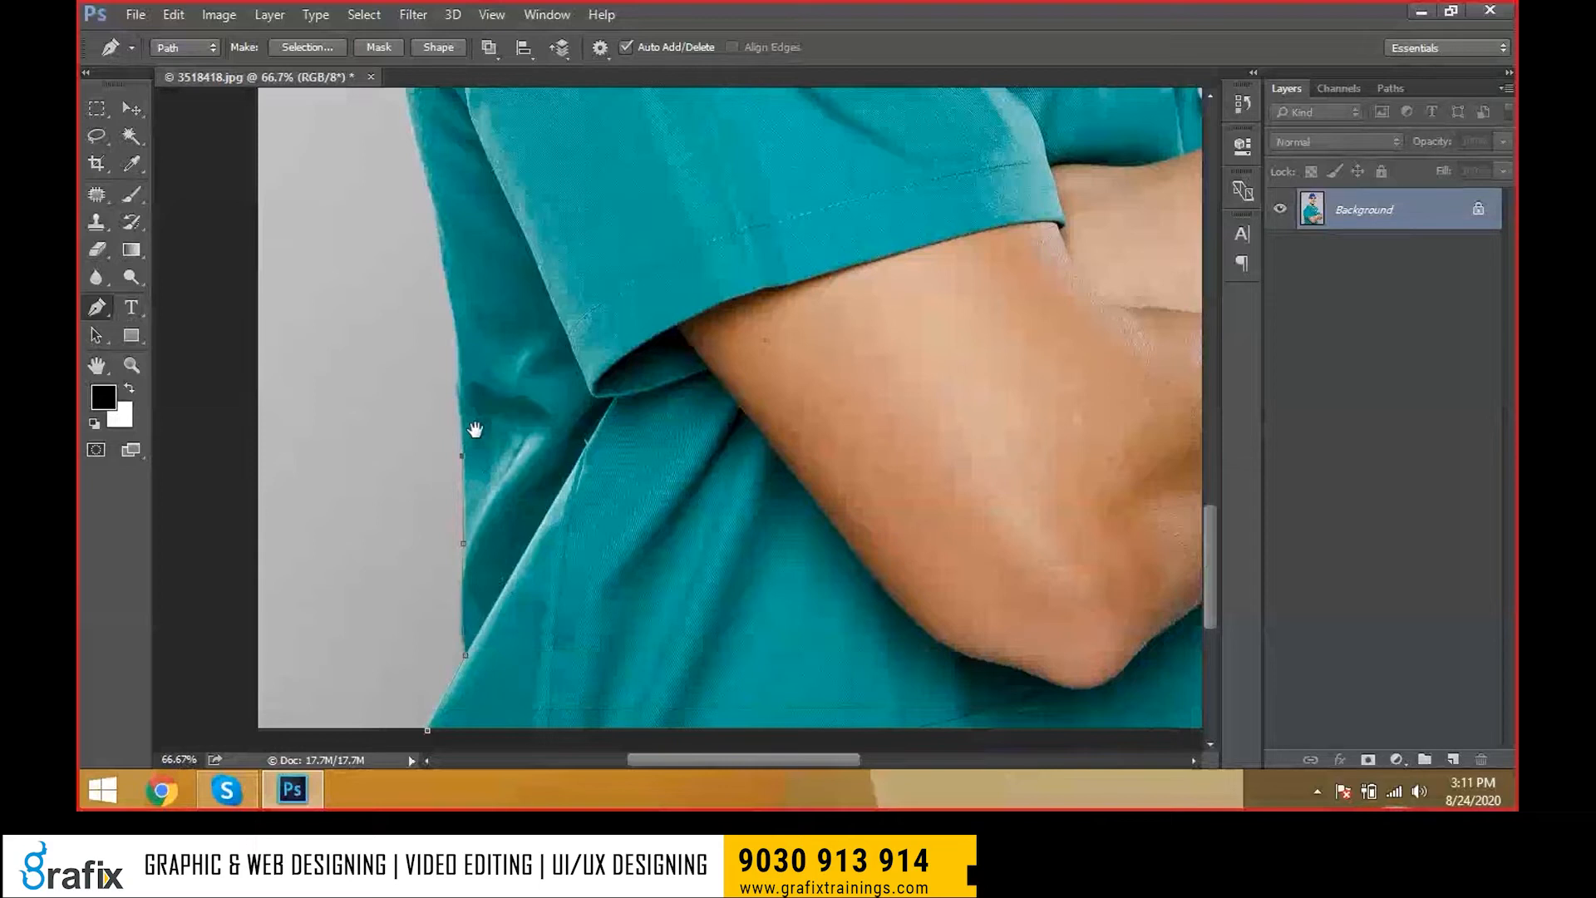
pyautogui.moveTo(474, 429); pyautogui.dragTo(502, 779)
pyautogui.click(486, 712)
pyautogui.click(461, 552)
pyautogui.moveTo(427, 386); pyautogui.dragTo(463, 350)
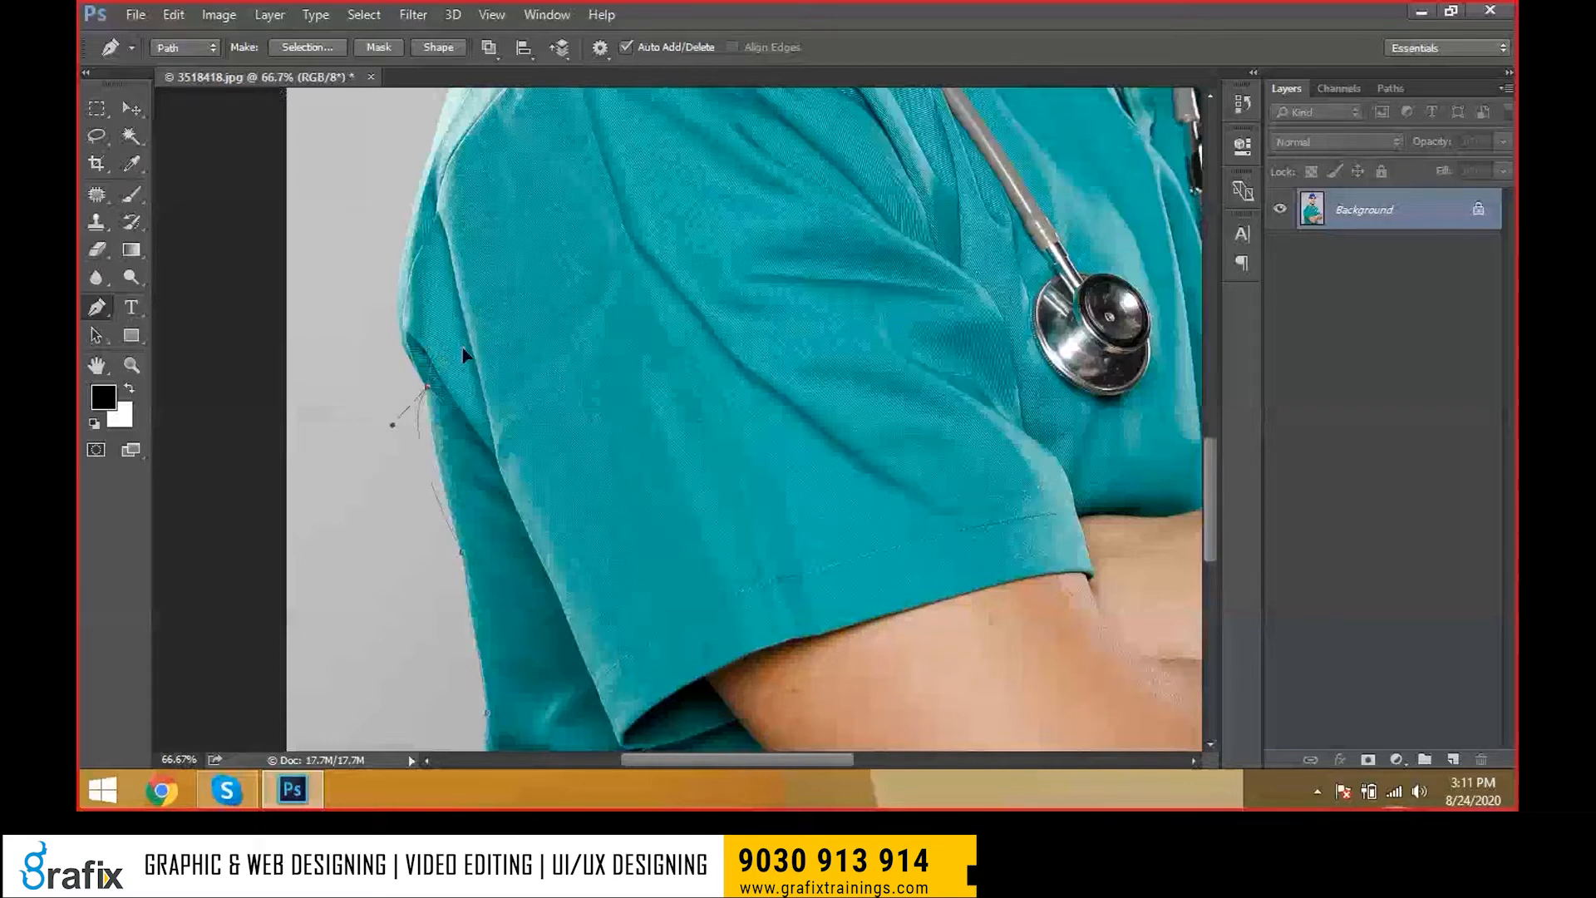
pyautogui.moveTo(463, 348); pyautogui.dragTo(433, 373)
pyautogui.moveTo(432, 370); pyautogui.dragTo(423, 318)
pyautogui.keyDown('alt'); pyautogui.click(428, 389); pyautogui.keyUp('alt')
# Step: Trace the sleeve's outer edge and upper arm with curved anchors, redoing poor ones, up to the shoulder seam
pyautogui.moveTo(394, 292); pyautogui.dragTo(395, 225)
pyautogui.hotkey('ctrl', 'z')
pyautogui.moveTo(399, 264); pyautogui.dragTo(424, 193)
pyautogui.moveTo(478, 331); pyautogui.dragTo(480, 614)
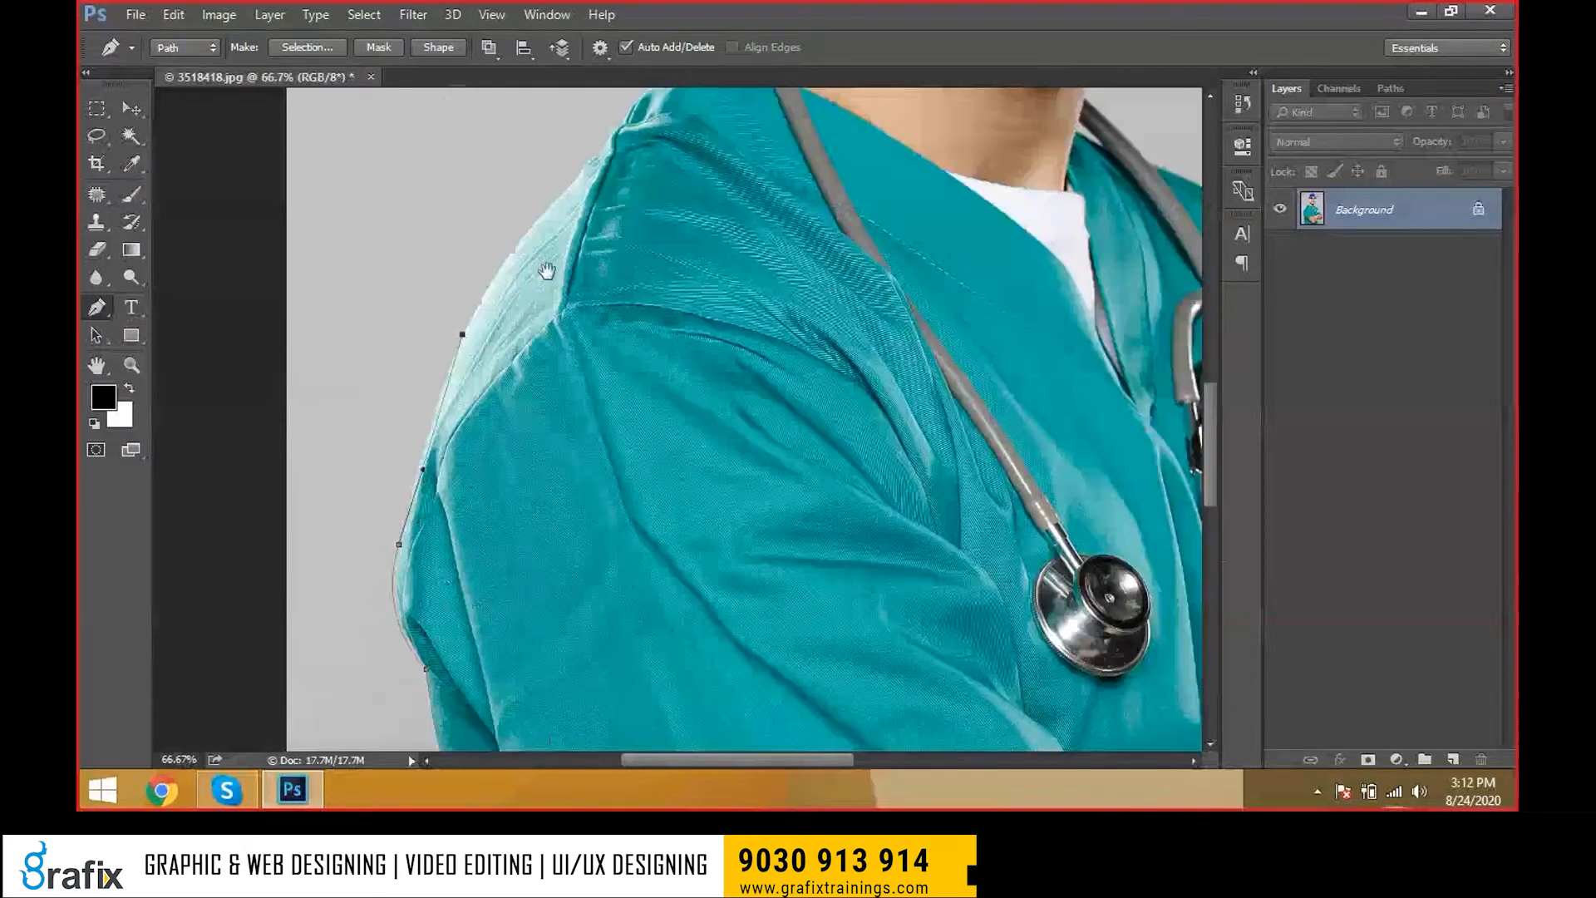
pyautogui.moveTo(546, 271); pyautogui.dragTo(505, 384)
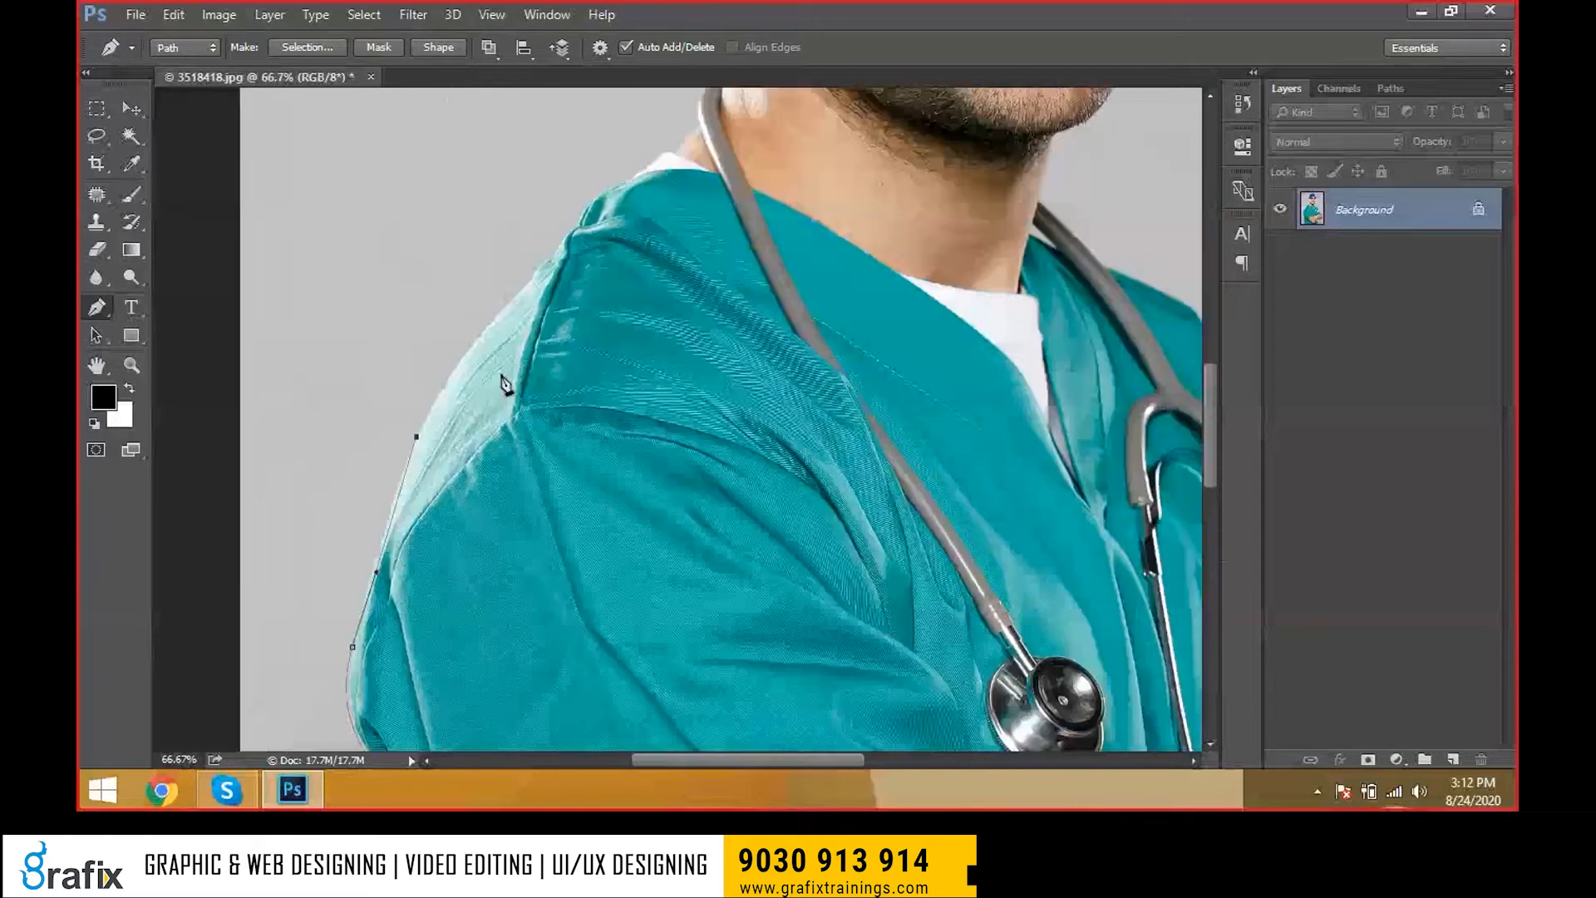
pyautogui.hotkey('ctrl', 'z')
pyautogui.moveTo(442, 384); pyautogui.dragTo(483, 324)
pyautogui.click(552, 262)
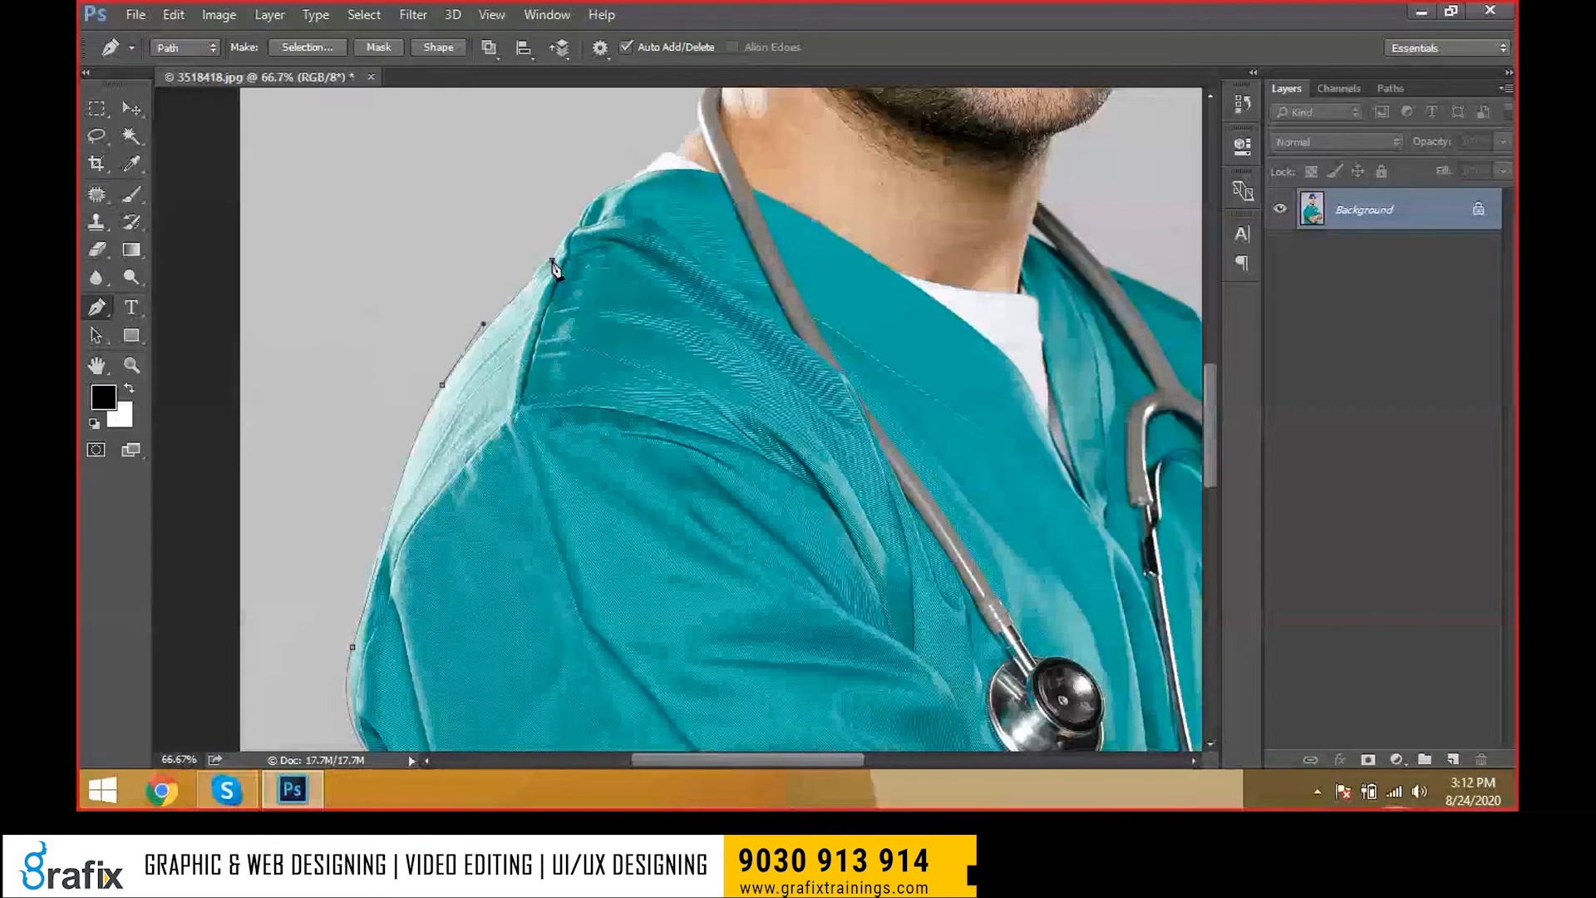
# Step: Trace the top of the shoulder to the white undershirt collar, dropping the curve handle where the collar begins
pyautogui.moveTo(444, 486); pyautogui.dragTo(470, 476)
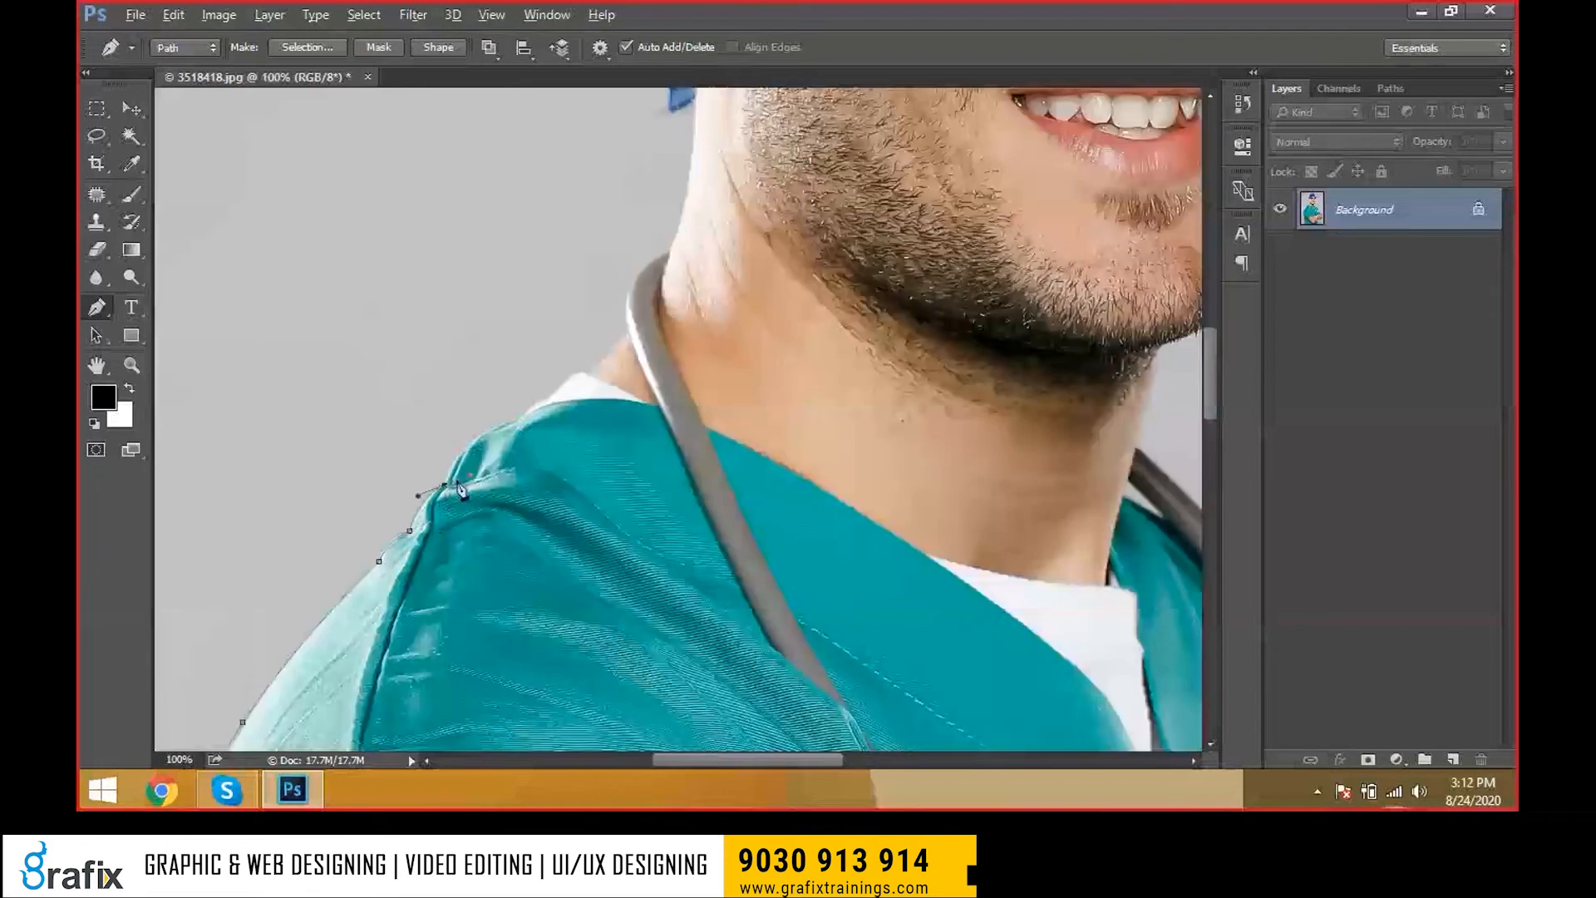
pyautogui.moveTo(517, 415); pyautogui.dragTo(569, 399)
pyautogui.keyDown('alt'); pyautogui.click(518, 414); pyautogui.keyUp('alt')
pyautogui.click(577, 371)
pyautogui.click(592, 374)
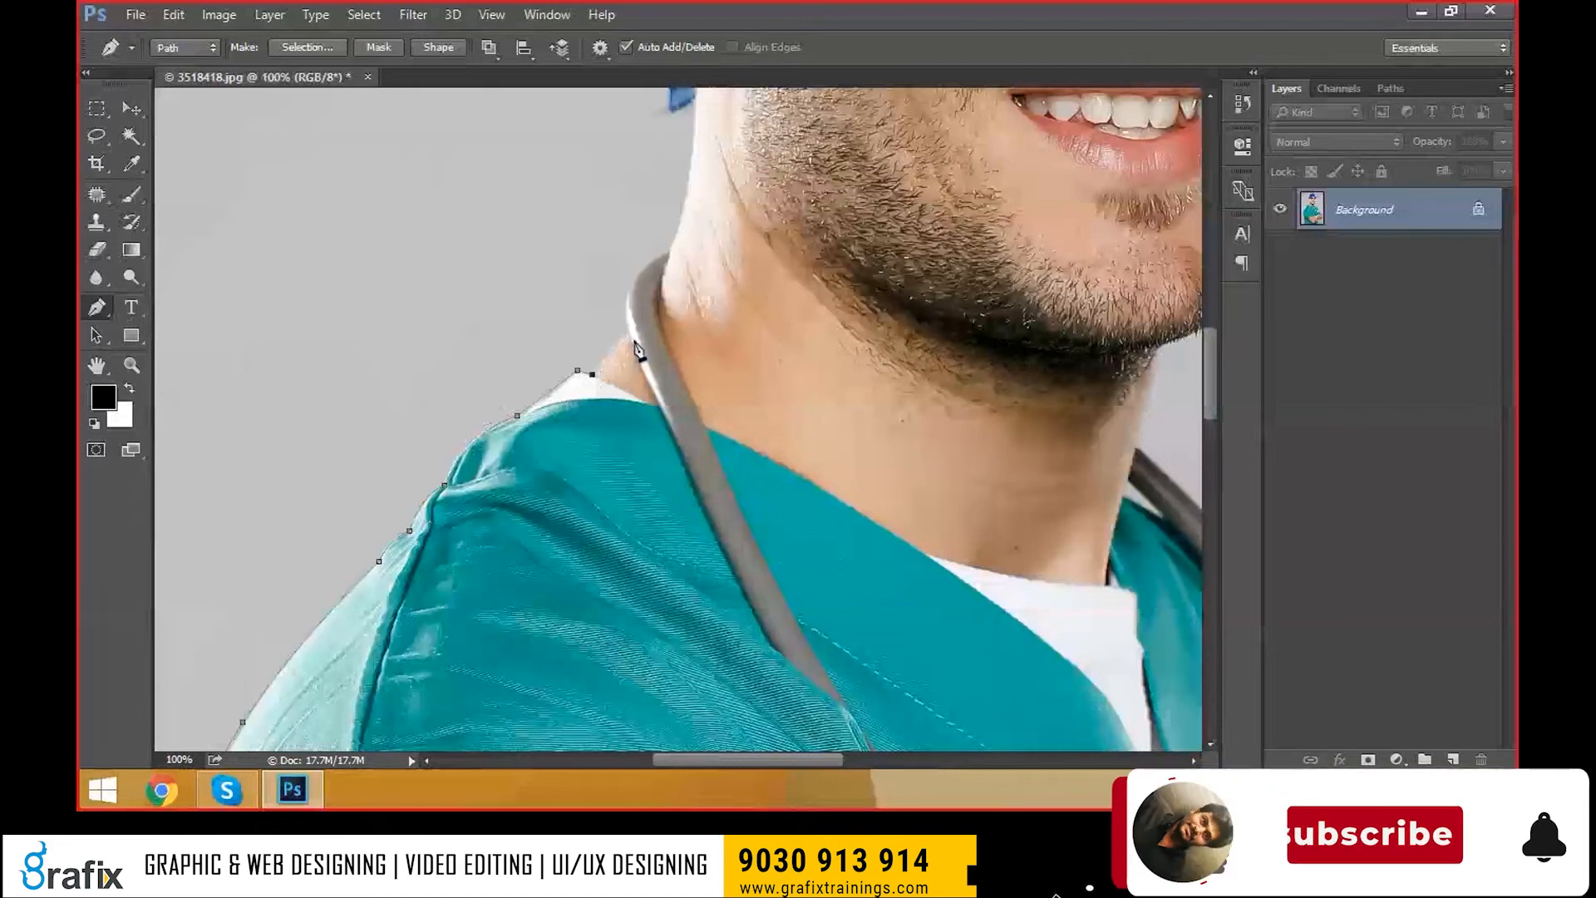
# Step: Extend the path around the stethoscope tube's bend to the edge of the neck, using a curve with no outgoing handle
pyautogui.click(631, 333)
pyautogui.moveTo(630, 333); pyautogui.dragTo(560, 533)
pyautogui.moveTo(576, 464); pyautogui.dragTo(610, 438)
pyautogui.keyDown('alt'); pyautogui.click(576, 465); pyautogui.keyUp('alt')
pyautogui.click(598, 450)
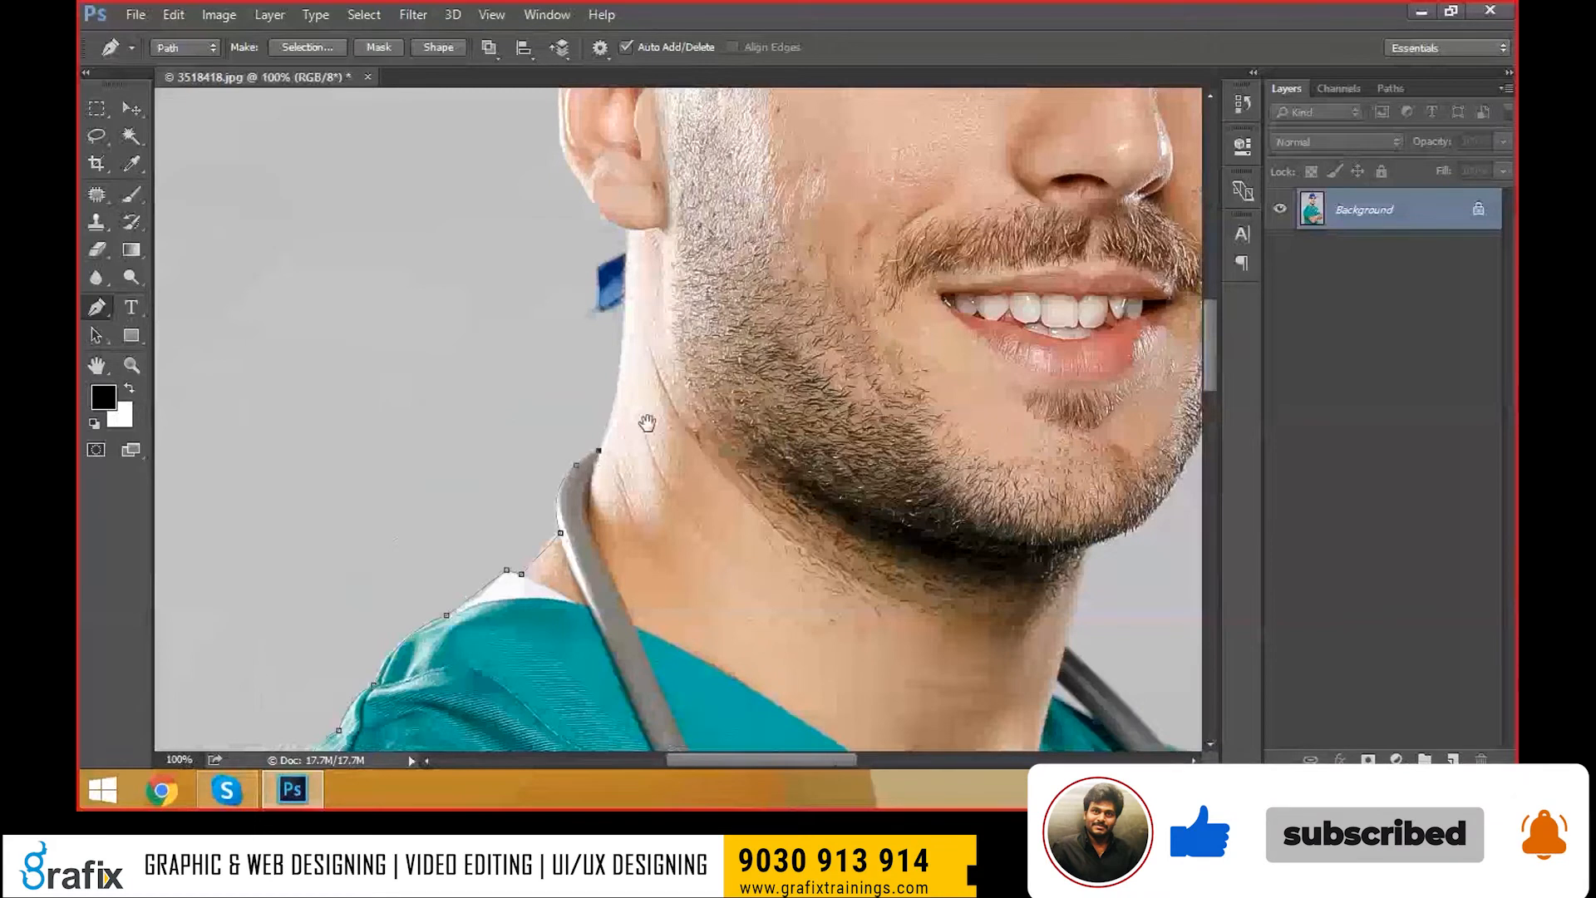
# Step: Trace the neck and the outer edge of the ear up to the lower edge of the blue cap
pyautogui.moveTo(647, 423); pyautogui.dragTo(606, 545)
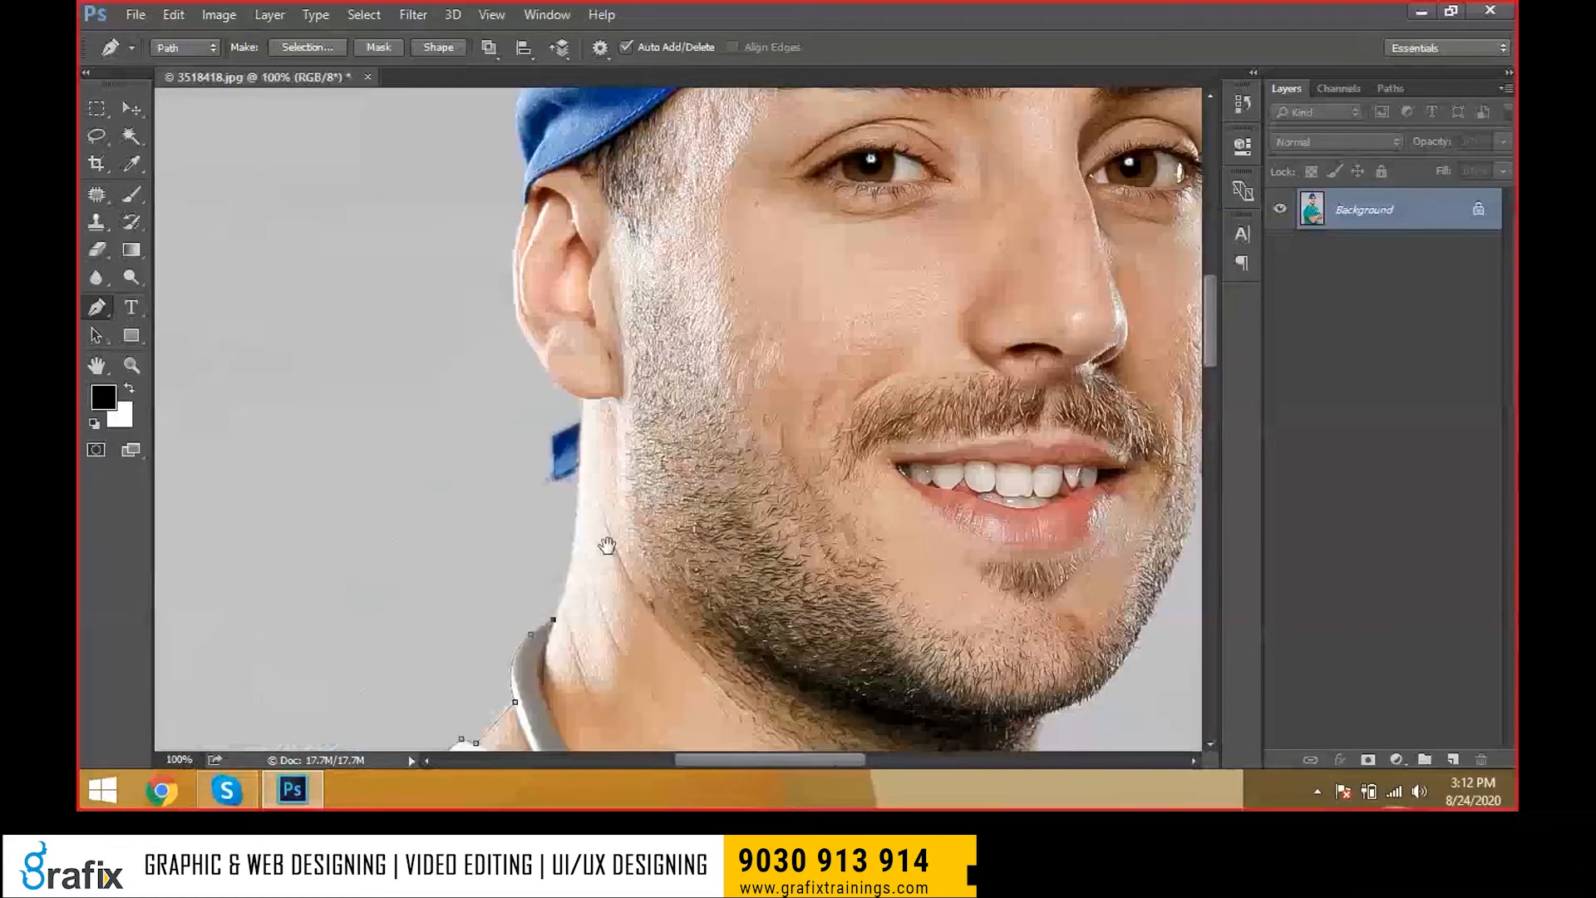
pyautogui.moveTo(579, 468); pyautogui.dragTo(584, 428)
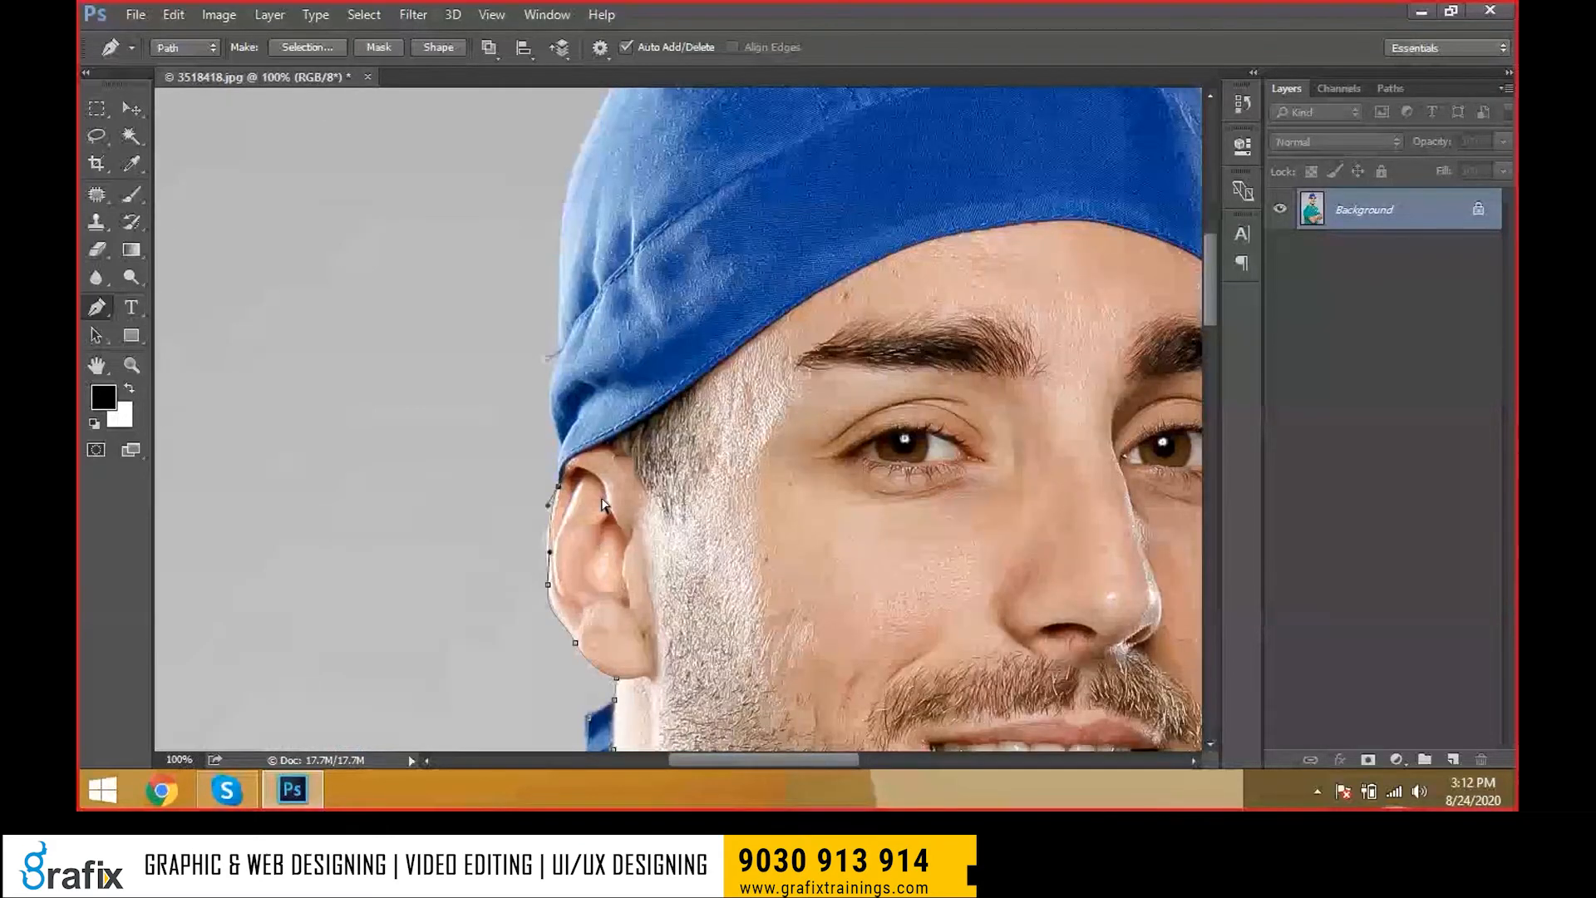
pyautogui.hotkey('ctrl', '+')
pyautogui.moveTo(464, 477); pyautogui.dragTo(506, 465)
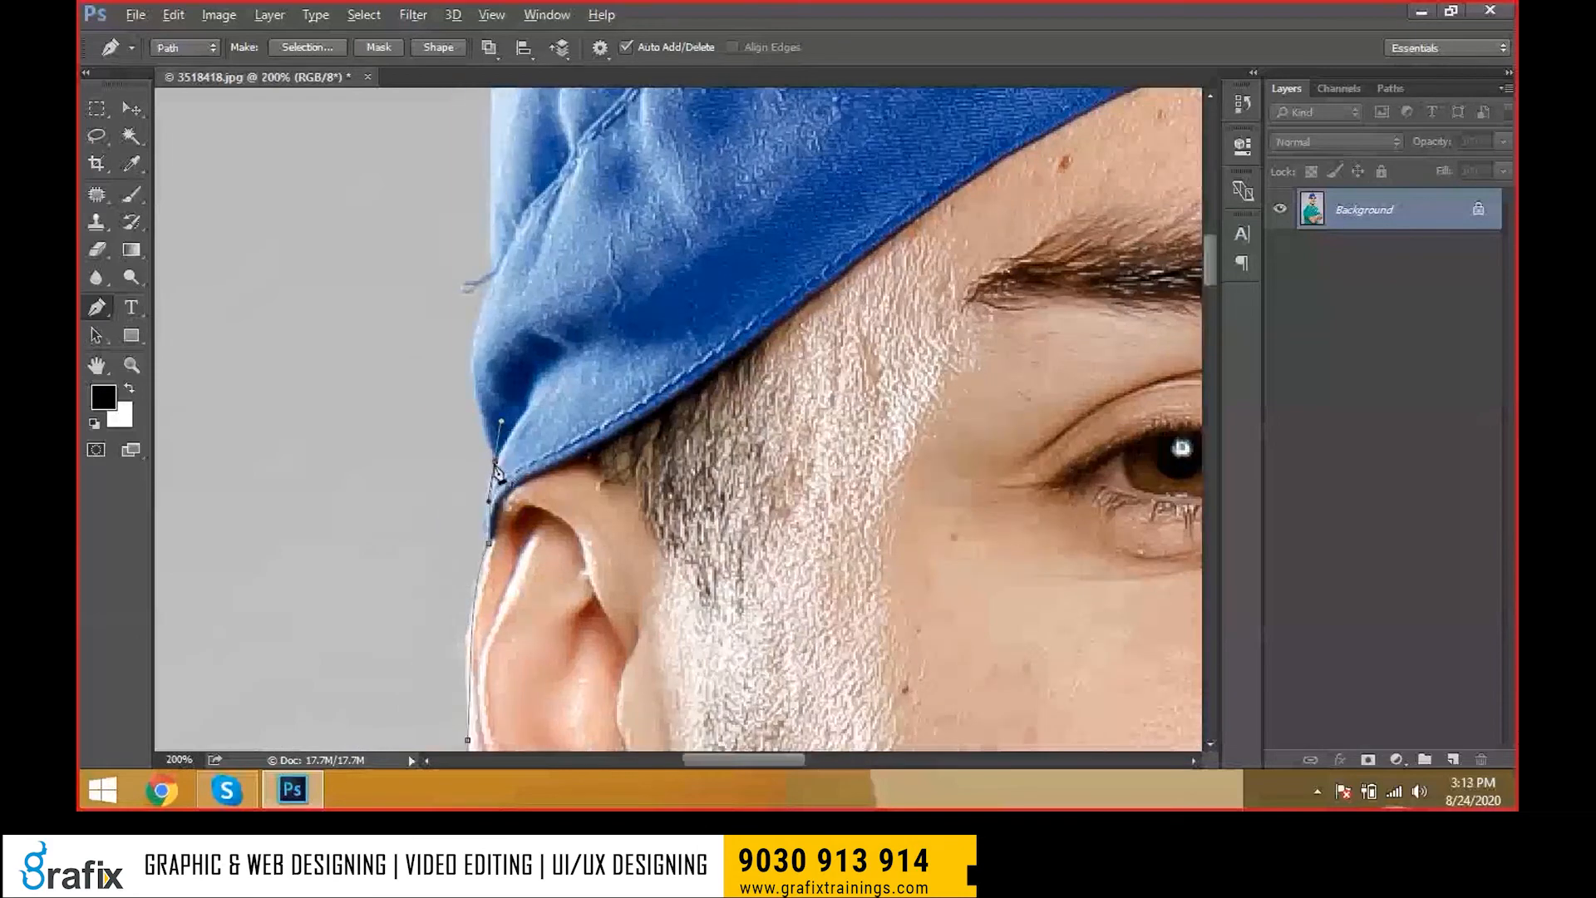
# Step: Trace the back edge of the cap with a curve and outline the small loose thread sticking out
pyautogui.moveTo(490, 279); pyautogui.dragTo(535, 202)
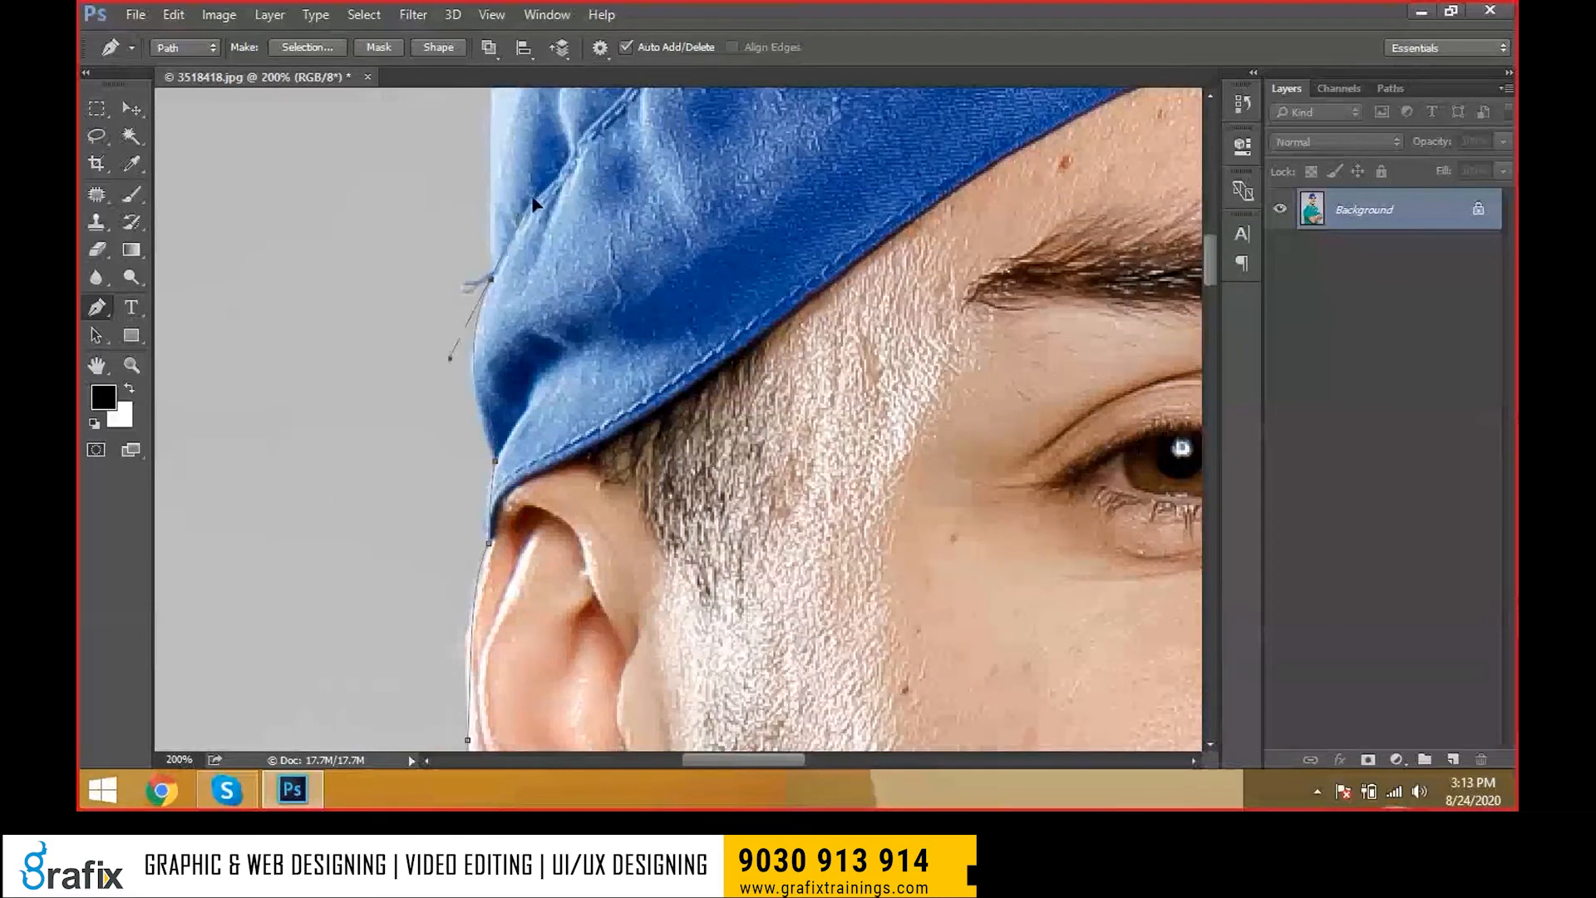
pyautogui.moveTo(467, 288); pyautogui.dragTo(481, 284)
pyautogui.click(488, 271)
# Step: Trace the cap's back edge up over the gathered crown, removing the outgoing handle of the last curved anchor
pyautogui.moveTo(516, 279); pyautogui.dragTo(479, 582)
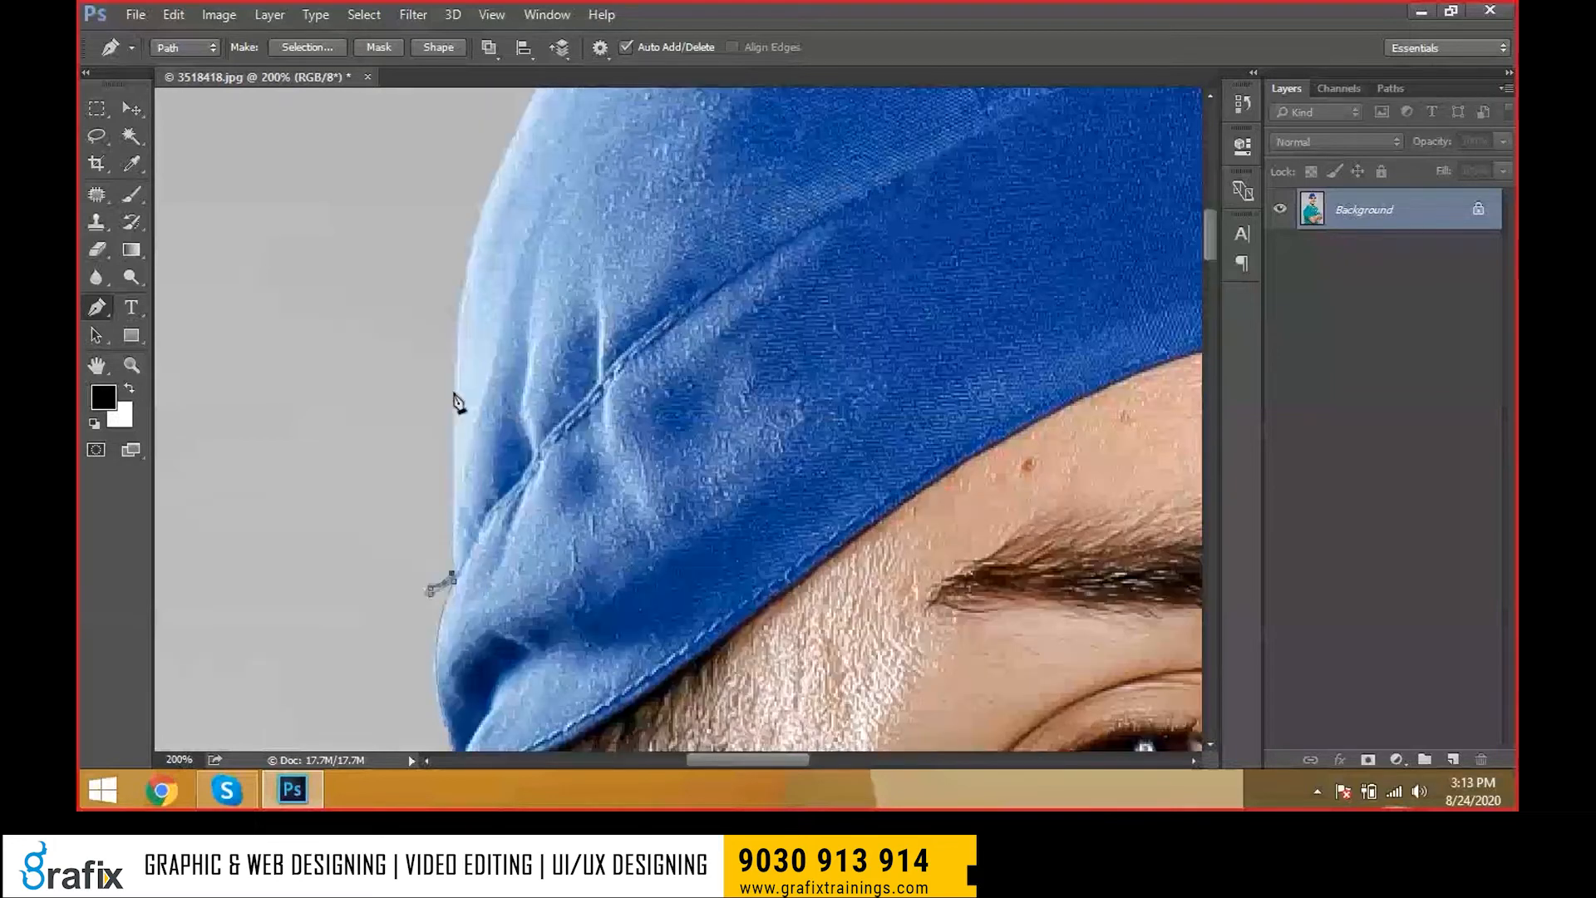
pyautogui.click(455, 395)
pyautogui.moveTo(477, 370); pyautogui.dragTo(414, 637)
pyautogui.moveTo(466, 376); pyautogui.dragTo(361, 386)
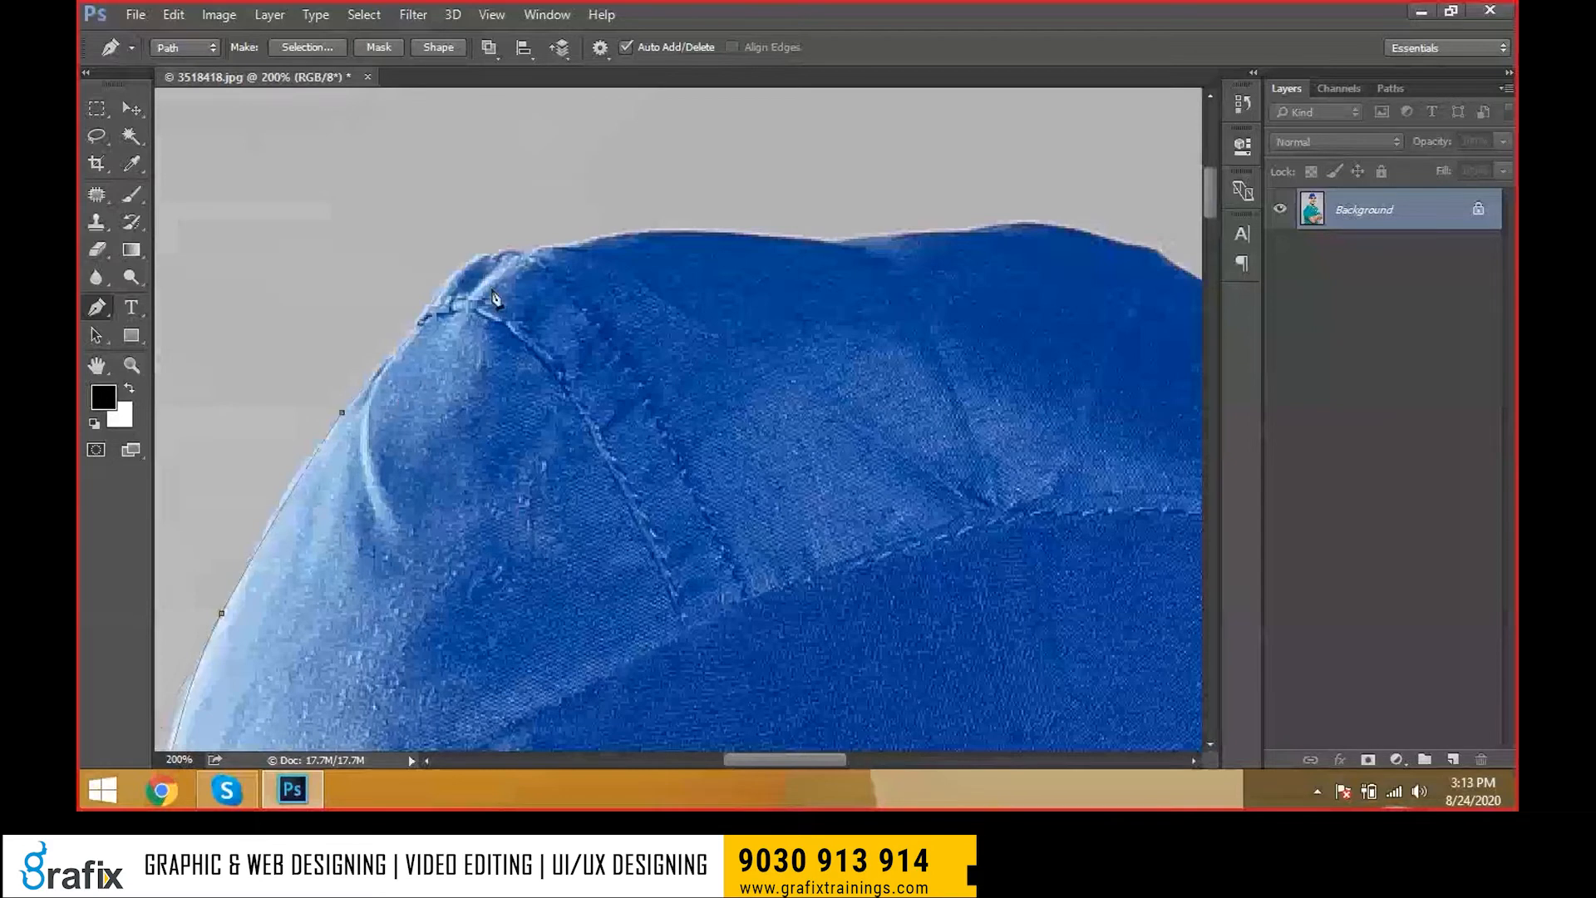
pyautogui.click(417, 321)
pyautogui.moveTo(528, 251); pyautogui.dragTo(611, 260)
pyautogui.scroll(-2, 557, 393)
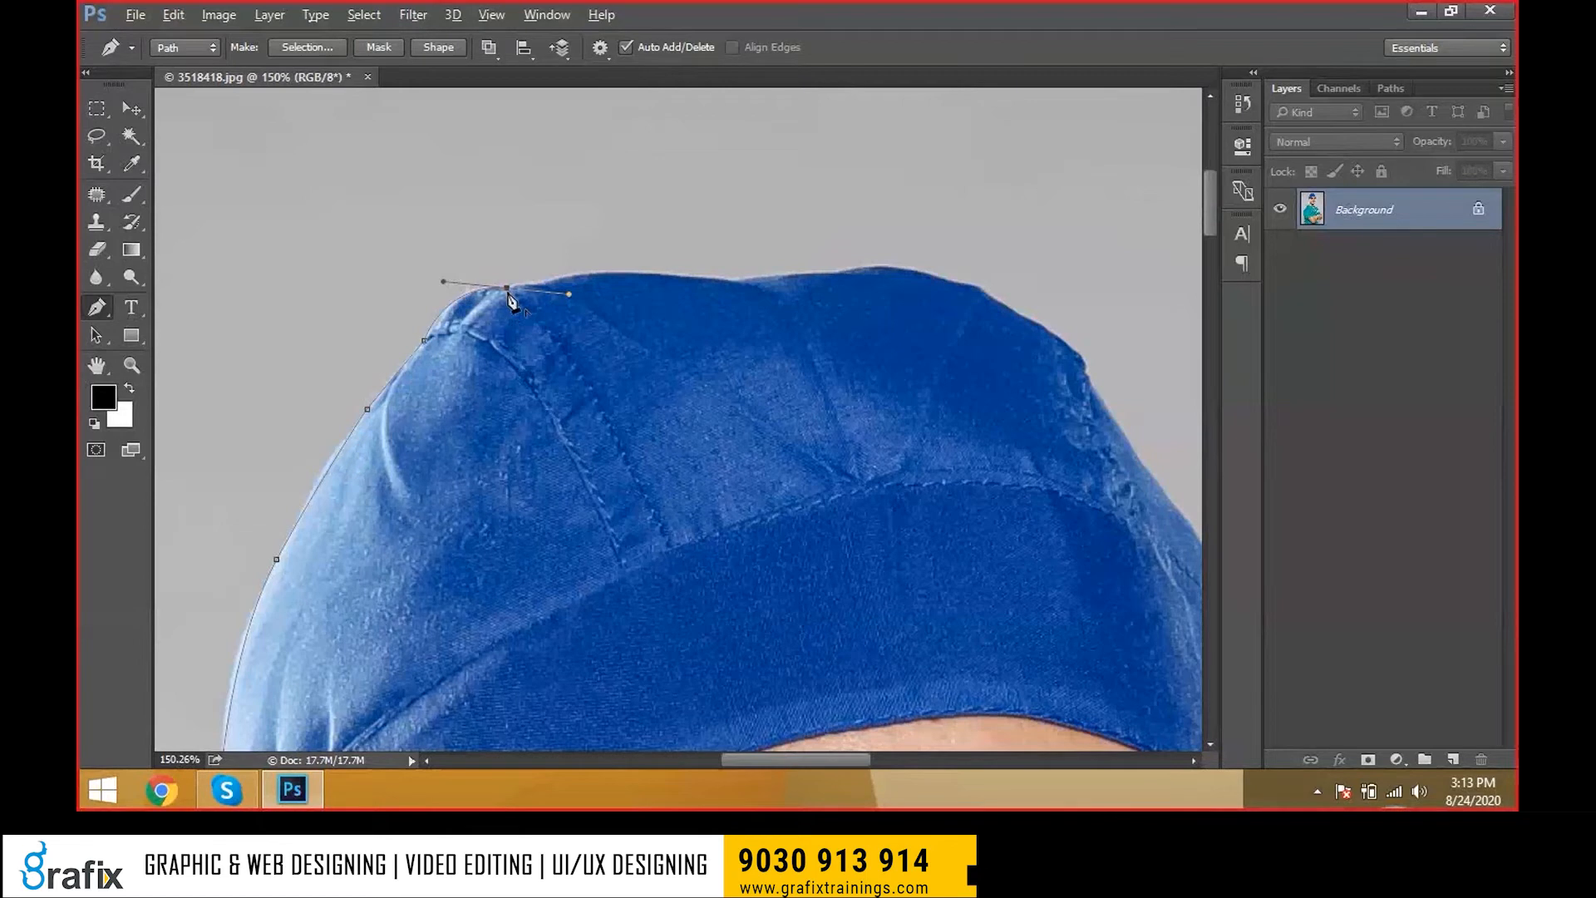
pyautogui.keyDown('alt'); pyautogui.click(507, 289); pyautogui.keyUp('alt')
# Step: Trace the cap's wavy top edge with curved anchors, redoing the first curve and removing the final outgoing handle
pyautogui.click(540, 282)
pyautogui.moveTo(732, 282); pyautogui.dragTo(861, 297)
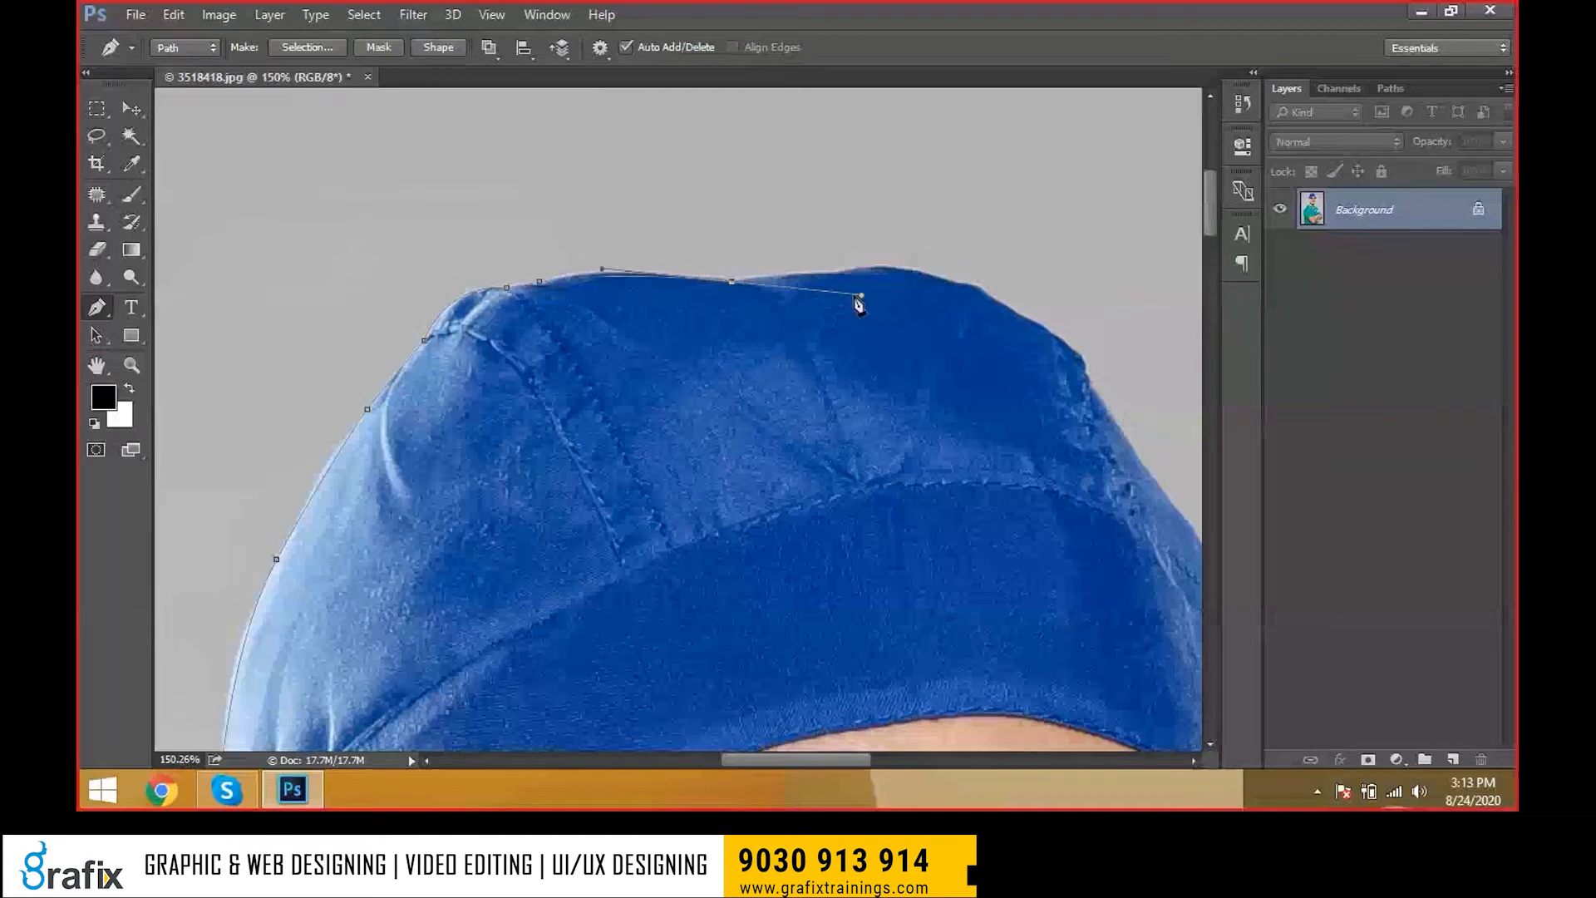
pyautogui.hotkey('ctrl', 'z')
pyautogui.moveTo(732, 282); pyautogui.dragTo(830, 303)
pyautogui.click(832, 270)
pyautogui.hscroll(5, 844, 293)
pyautogui.moveTo(671, 294); pyautogui.dragTo(715, 312)
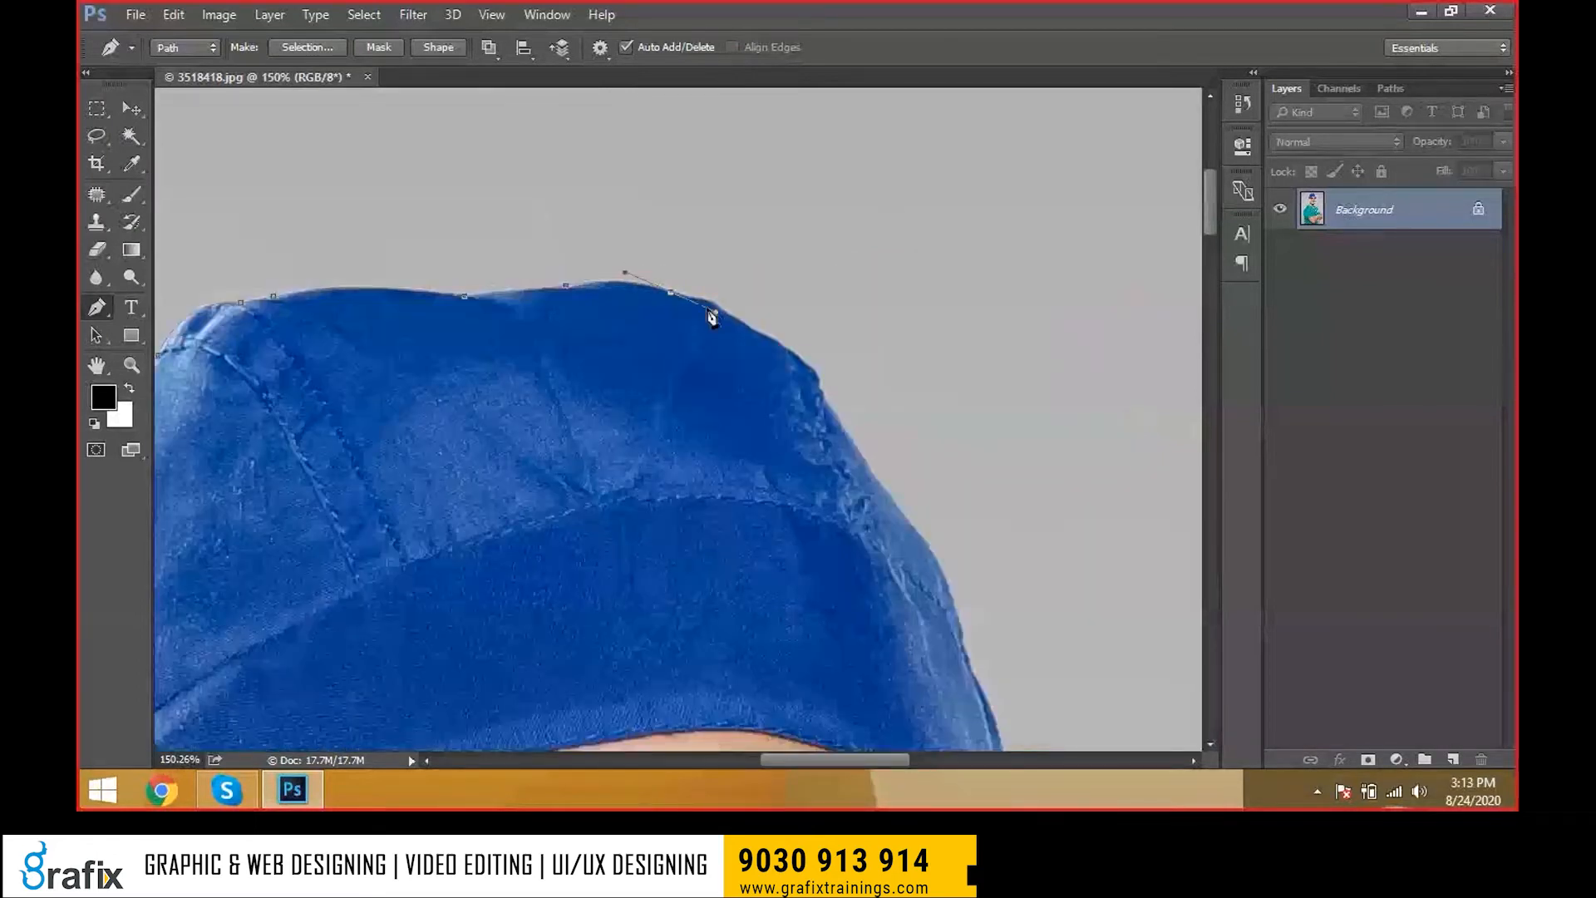
pyautogui.keyDown('alt'); pyautogui.click(672, 293); pyautogui.keyUp('alt')
# Step: Trace the cap's upper front corner and its downward slope with closely spaced anchors, replacing one misplaced point
pyautogui.click(707, 300)
pyautogui.click(752, 329)
pyautogui.click(816, 370)
pyautogui.moveTo(825, 450); pyautogui.dragTo(699, 230)
pyautogui.click(721, 212)
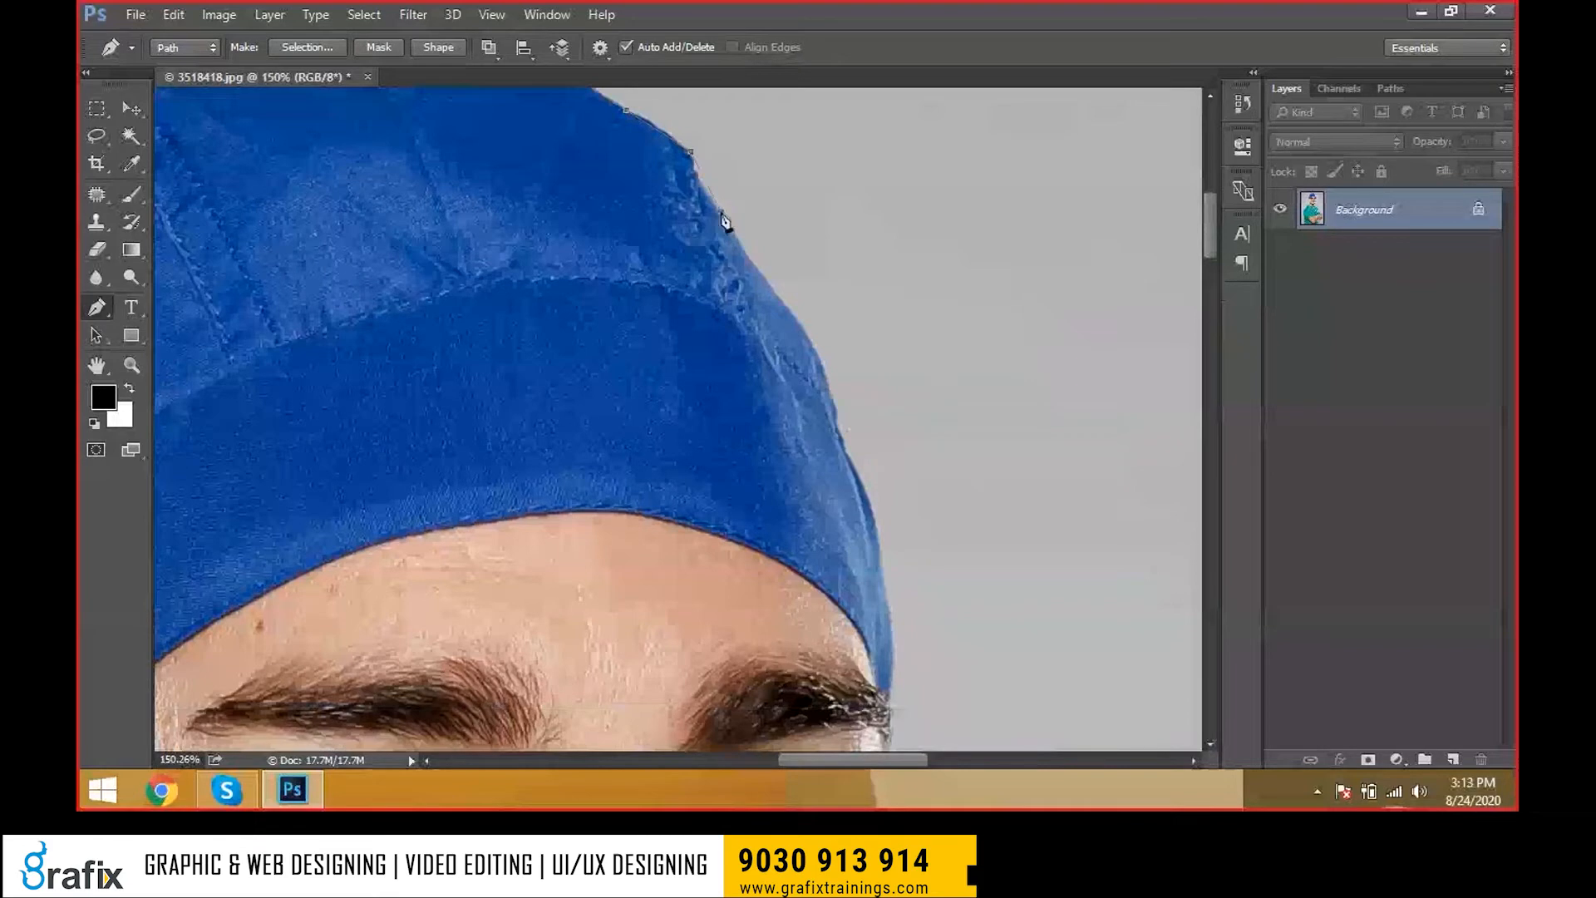
pyautogui.hotkey('ctrl', 'z')
pyautogui.click(695, 180)
pyautogui.click(762, 269)
pyautogui.click(771, 288)
# Step: Trace the cap's front edge down toward the eyebrow, redoing the anchor at the small notch in the fabric
pyautogui.moveTo(818, 424); pyautogui.dragTo(730, 214)
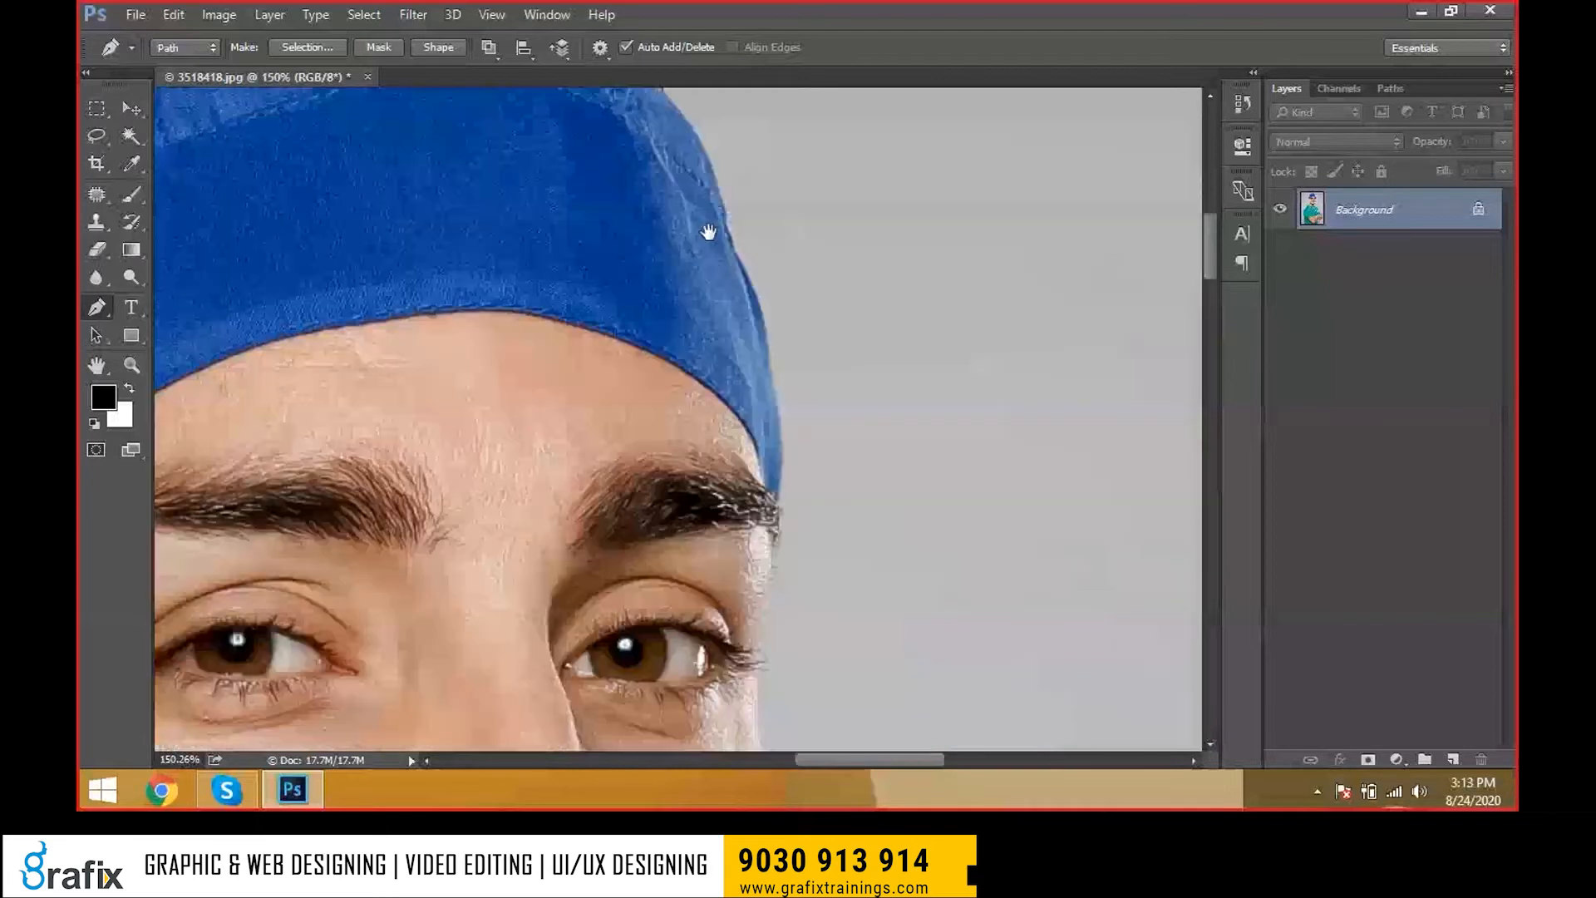
pyautogui.click(732, 253)
pyautogui.hotkey('ctrl', 'alt', 'z')
pyautogui.click(730, 239)
pyautogui.click(762, 309)
pyautogui.click(768, 333)
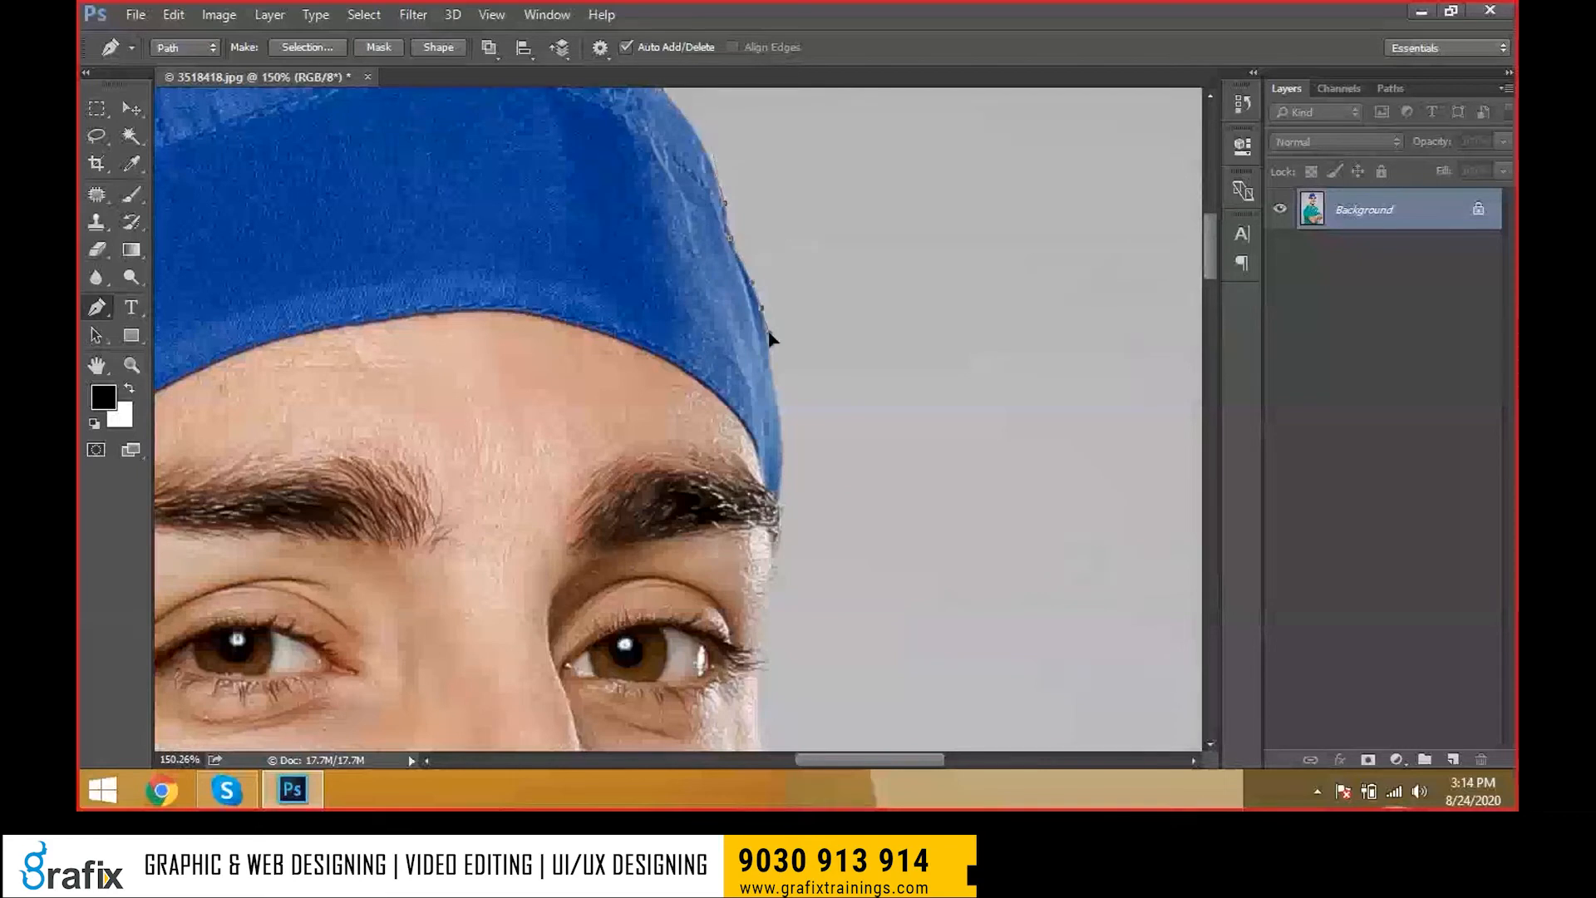
pyautogui.click(780, 430)
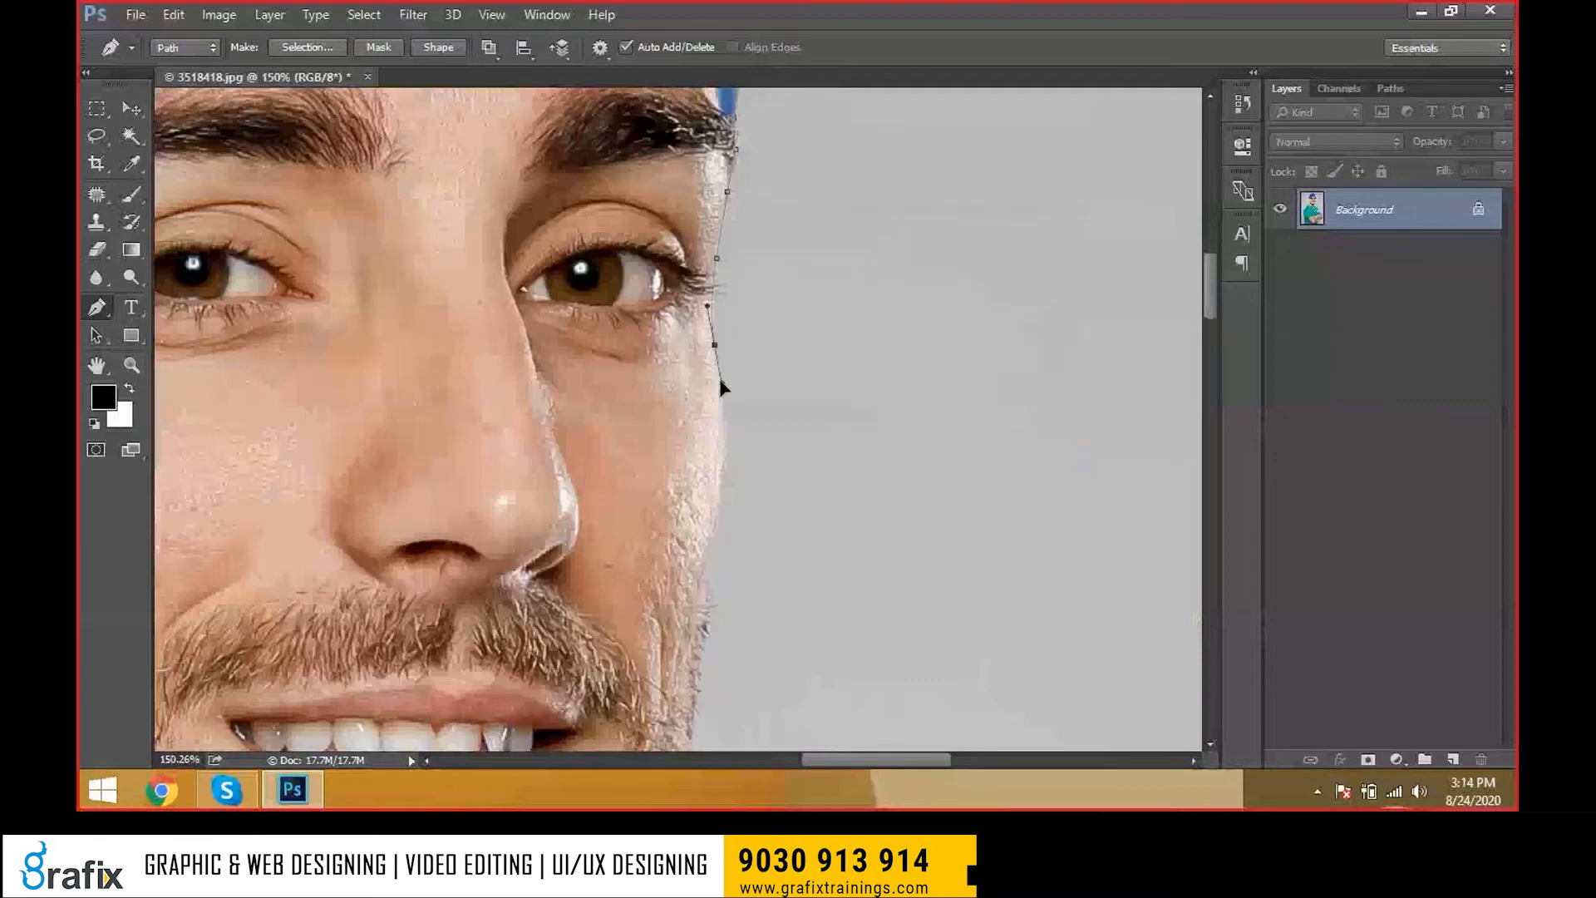
# Step: Trace the cheek and bearded jaw to the point where the chin meets the neck, removing the last outgoing handle
pyautogui.click(720, 381)
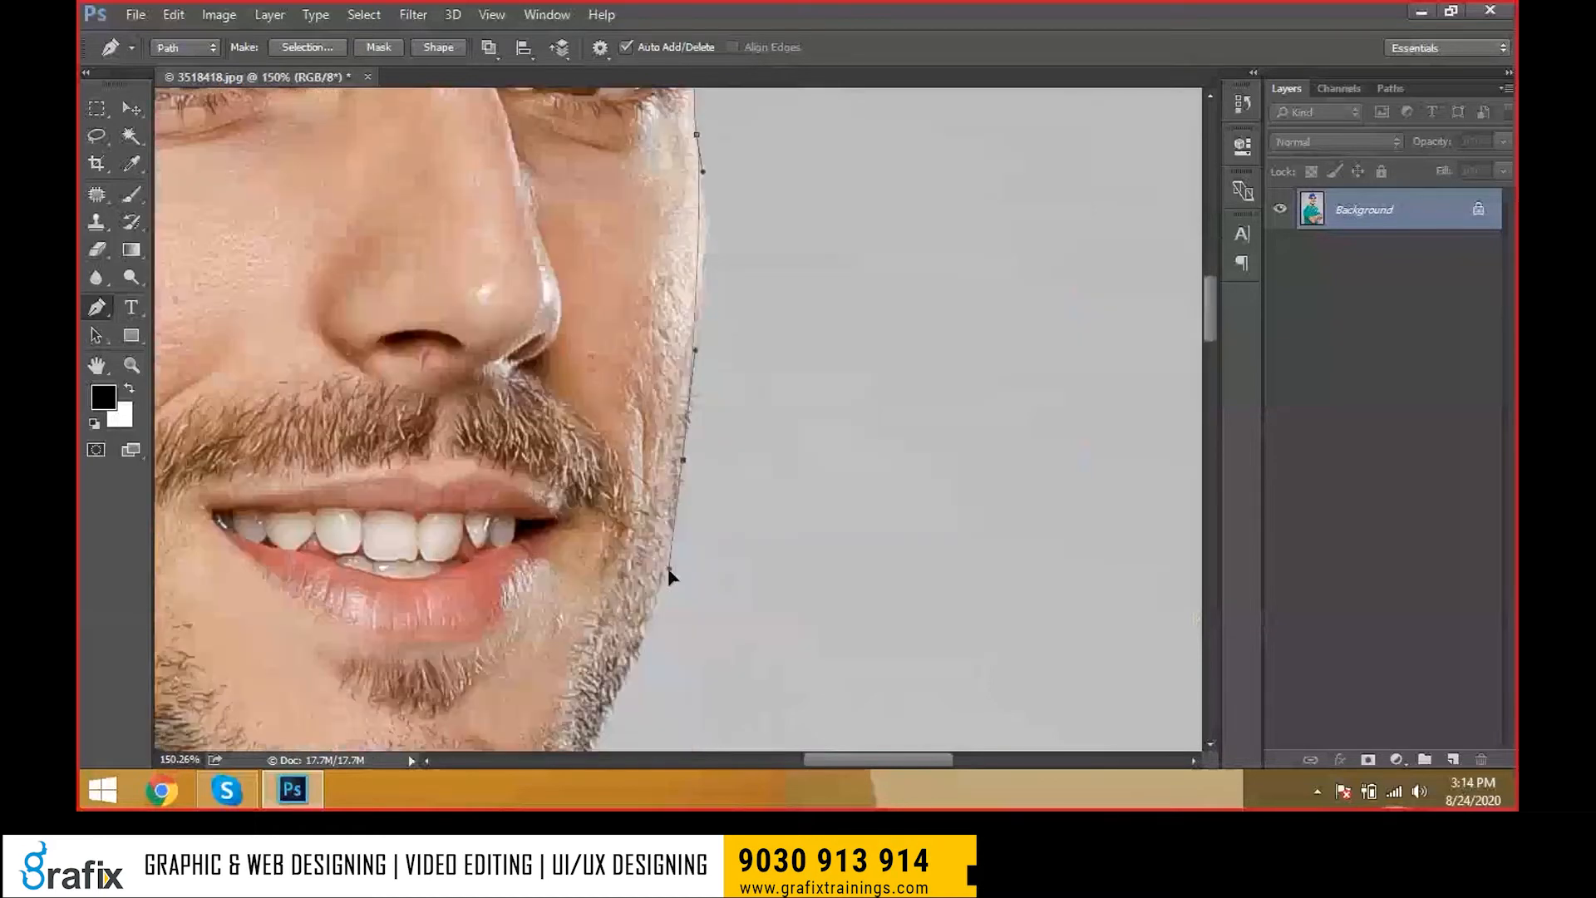
pyautogui.moveTo(669, 570); pyautogui.dragTo(648, 674)
pyautogui.moveTo(632, 582); pyautogui.dragTo(635, 470)
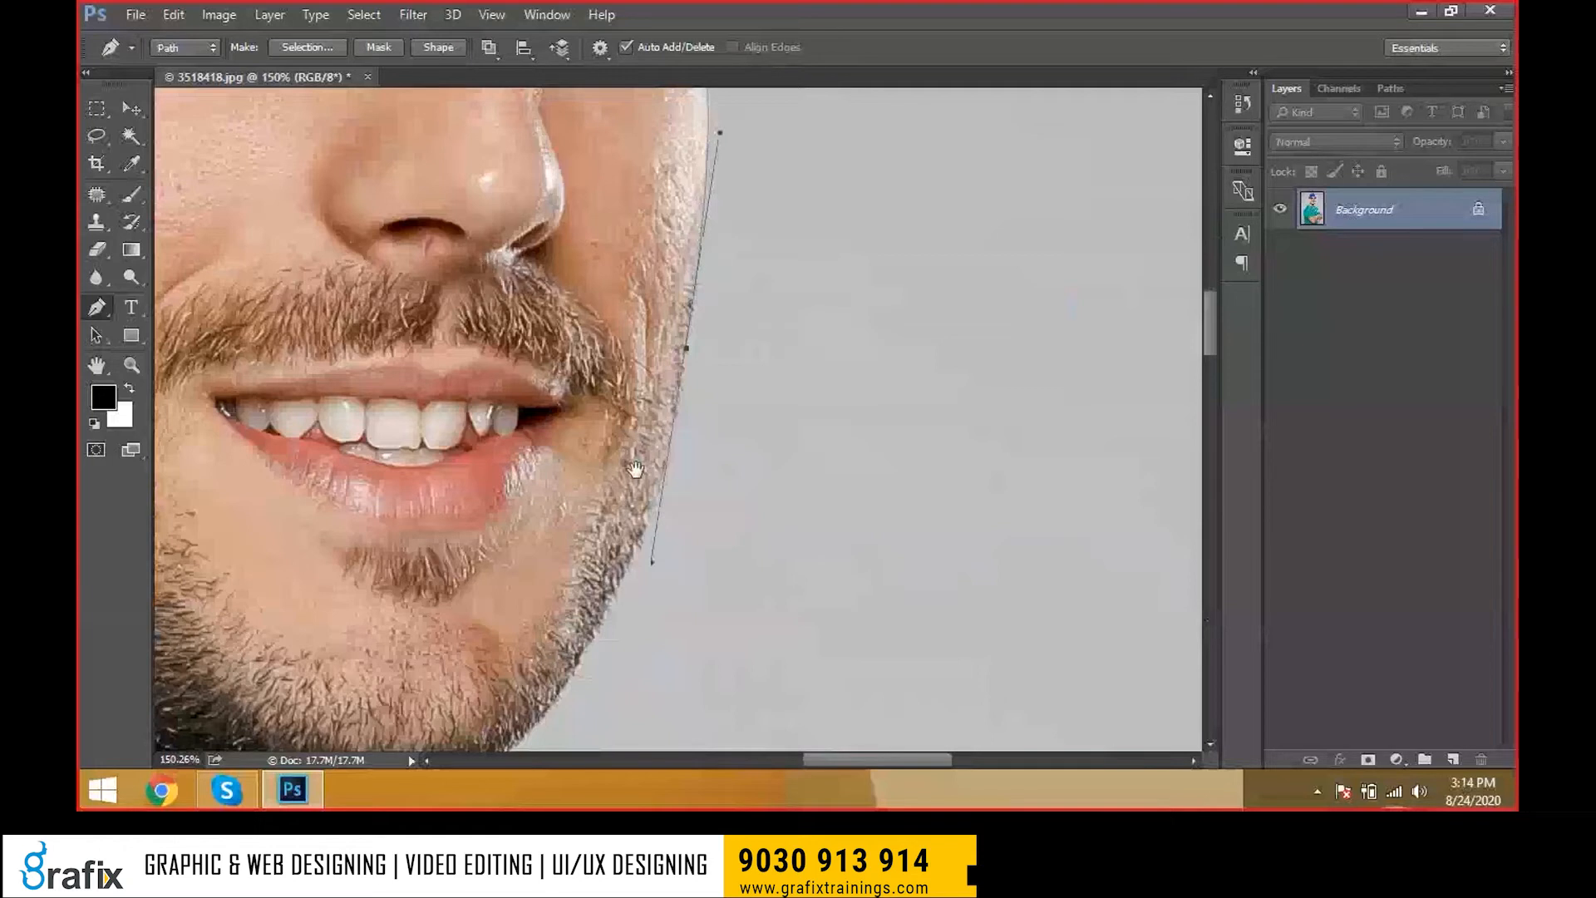
pyautogui.moveTo(635, 469); pyautogui.dragTo(722, 166)
pyautogui.moveTo(528, 472); pyautogui.dragTo(427, 482)
pyautogui.keyDown('alt'); pyautogui.click(528, 472); pyautogui.keyUp('alt')
pyautogui.moveTo(502, 545); pyautogui.dragTo(495, 410)
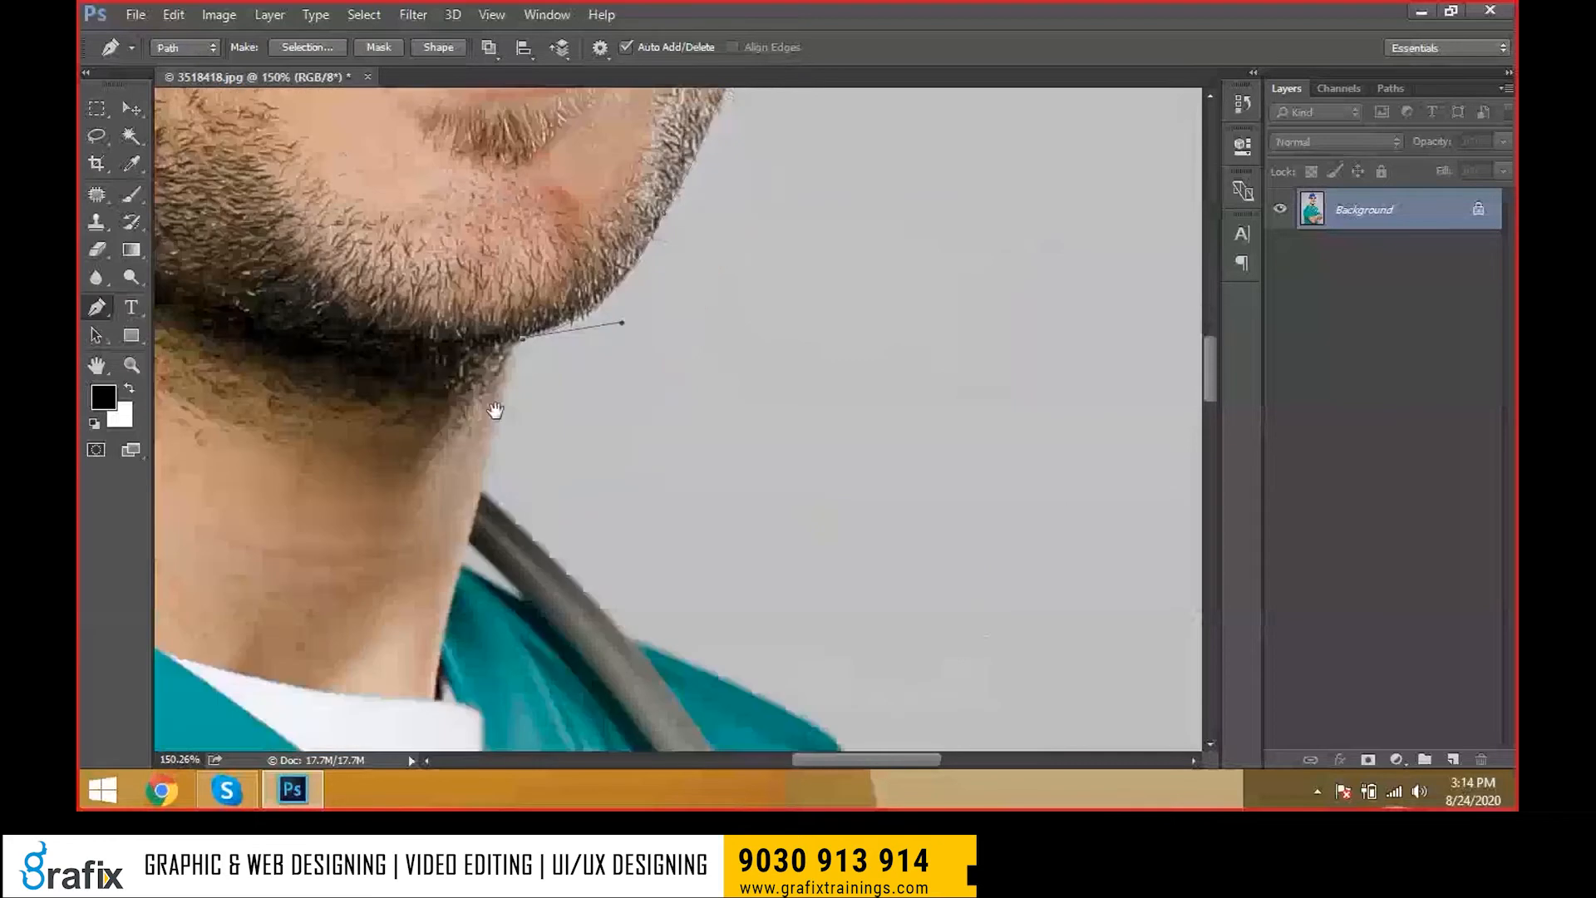
# Step: Trace the neck down to the stethoscope tube and along the tube's outer edge to the collar, removing the last outgoing handle
pyautogui.scroll(-2, 496, 410)
pyautogui.click(480, 407)
pyautogui.moveTo(532, 532); pyautogui.dragTo(510, 374)
pyautogui.moveTo(596, 384); pyautogui.dragTo(669, 472)
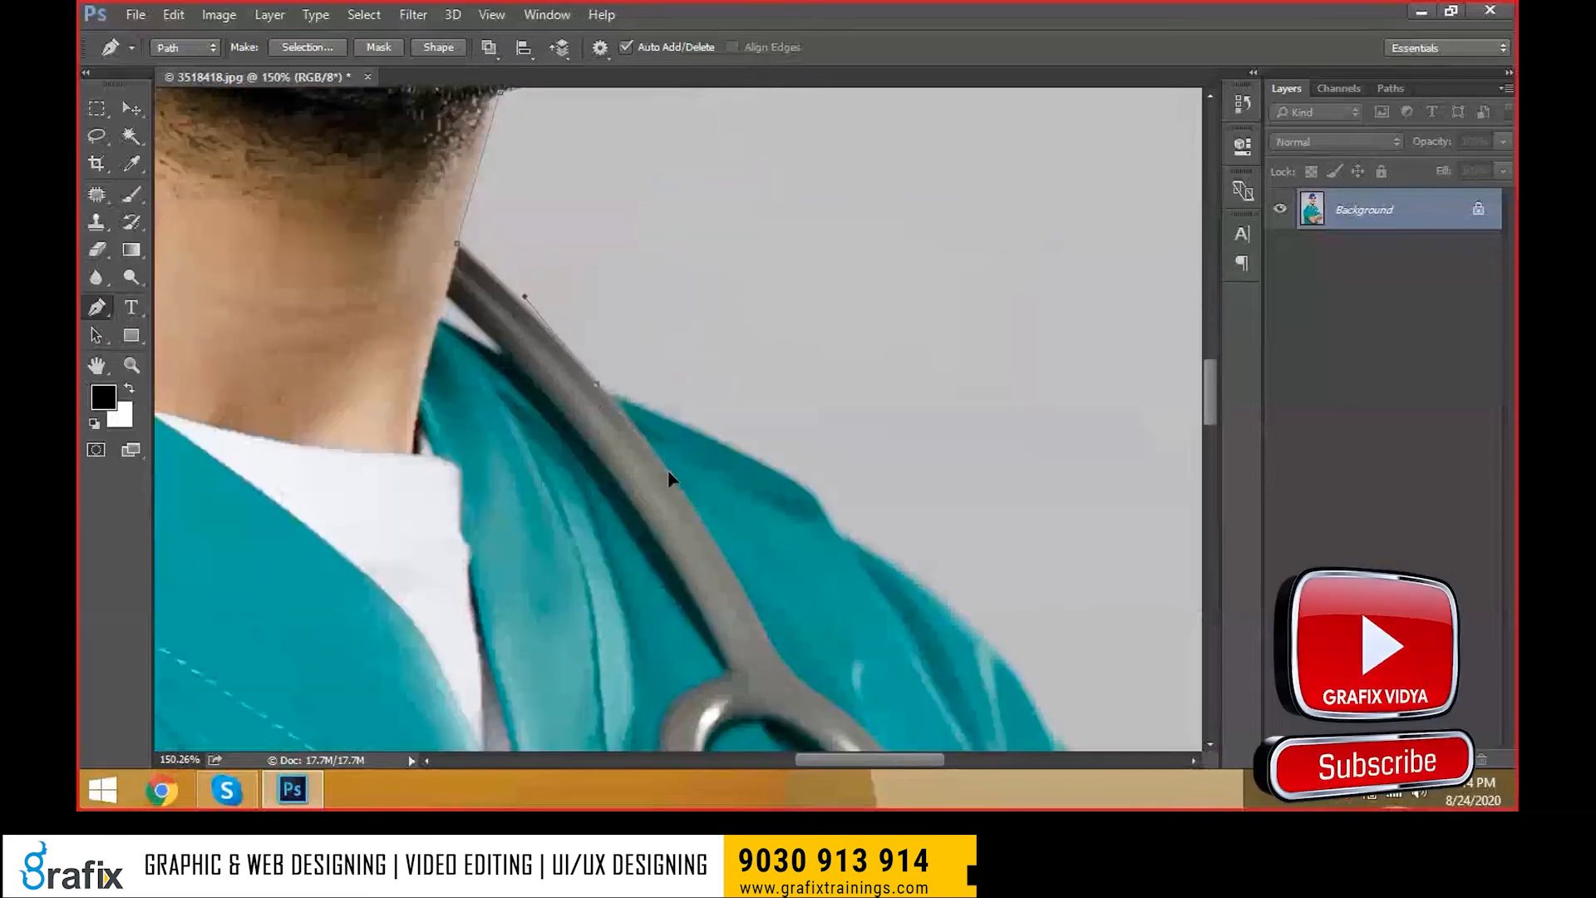
pyautogui.click(595, 386)
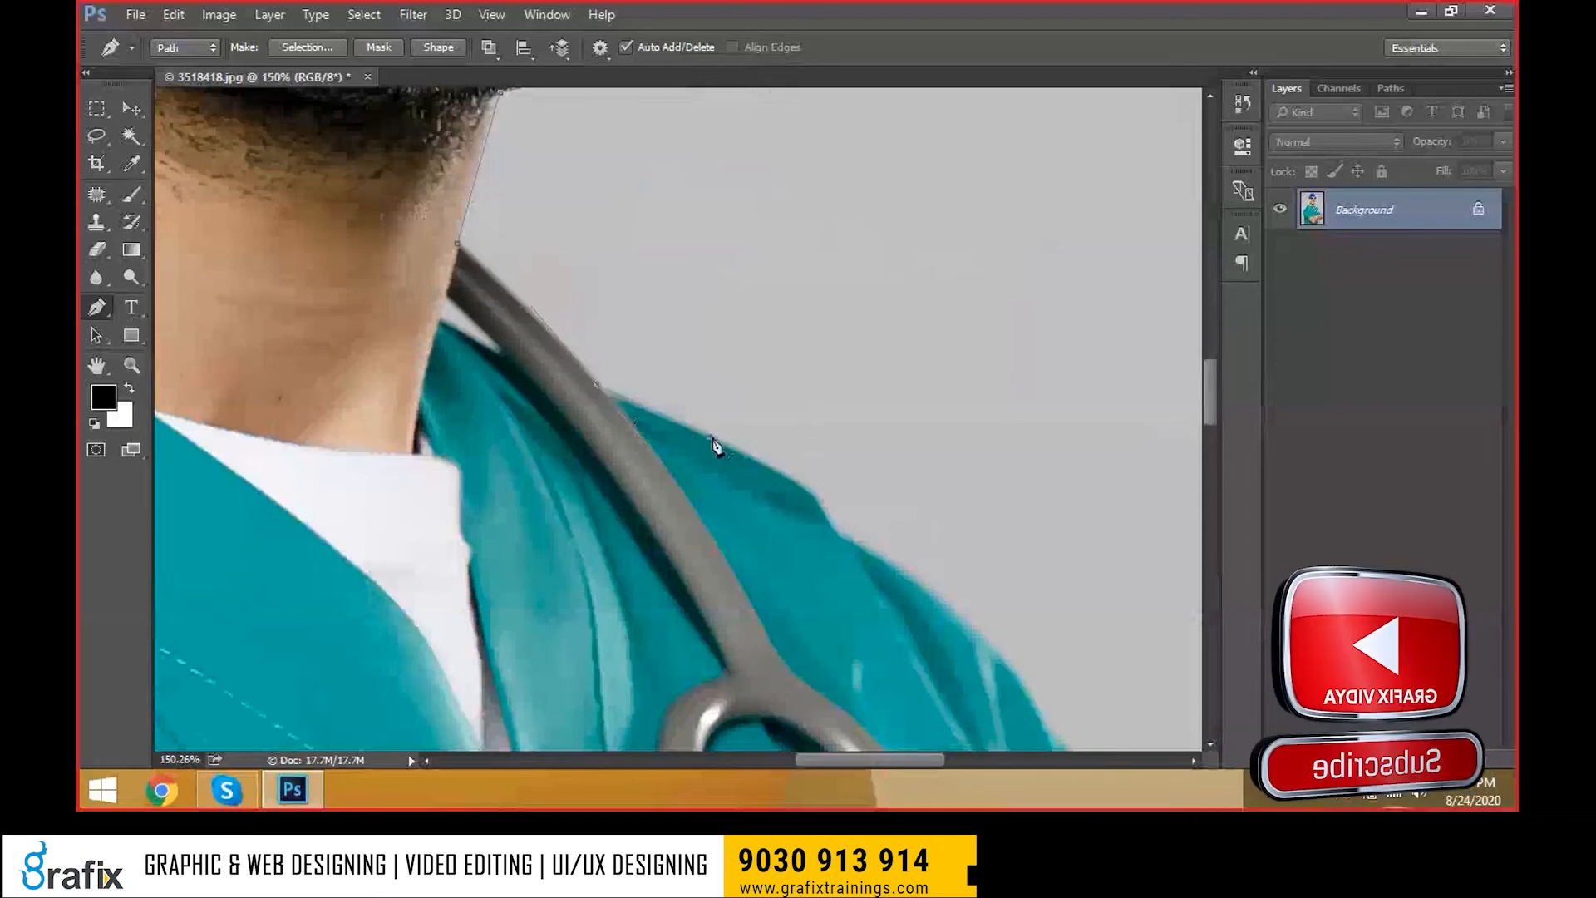
# Step: Trace the shoulder's slope from the stethoscope tube along the folds of the teal fabric toward the upper sleeve
pyautogui.click(712, 437)
pyautogui.click(814, 493)
pyautogui.moveTo(846, 547); pyautogui.dragTo(518, 285)
pyautogui.click(509, 266)
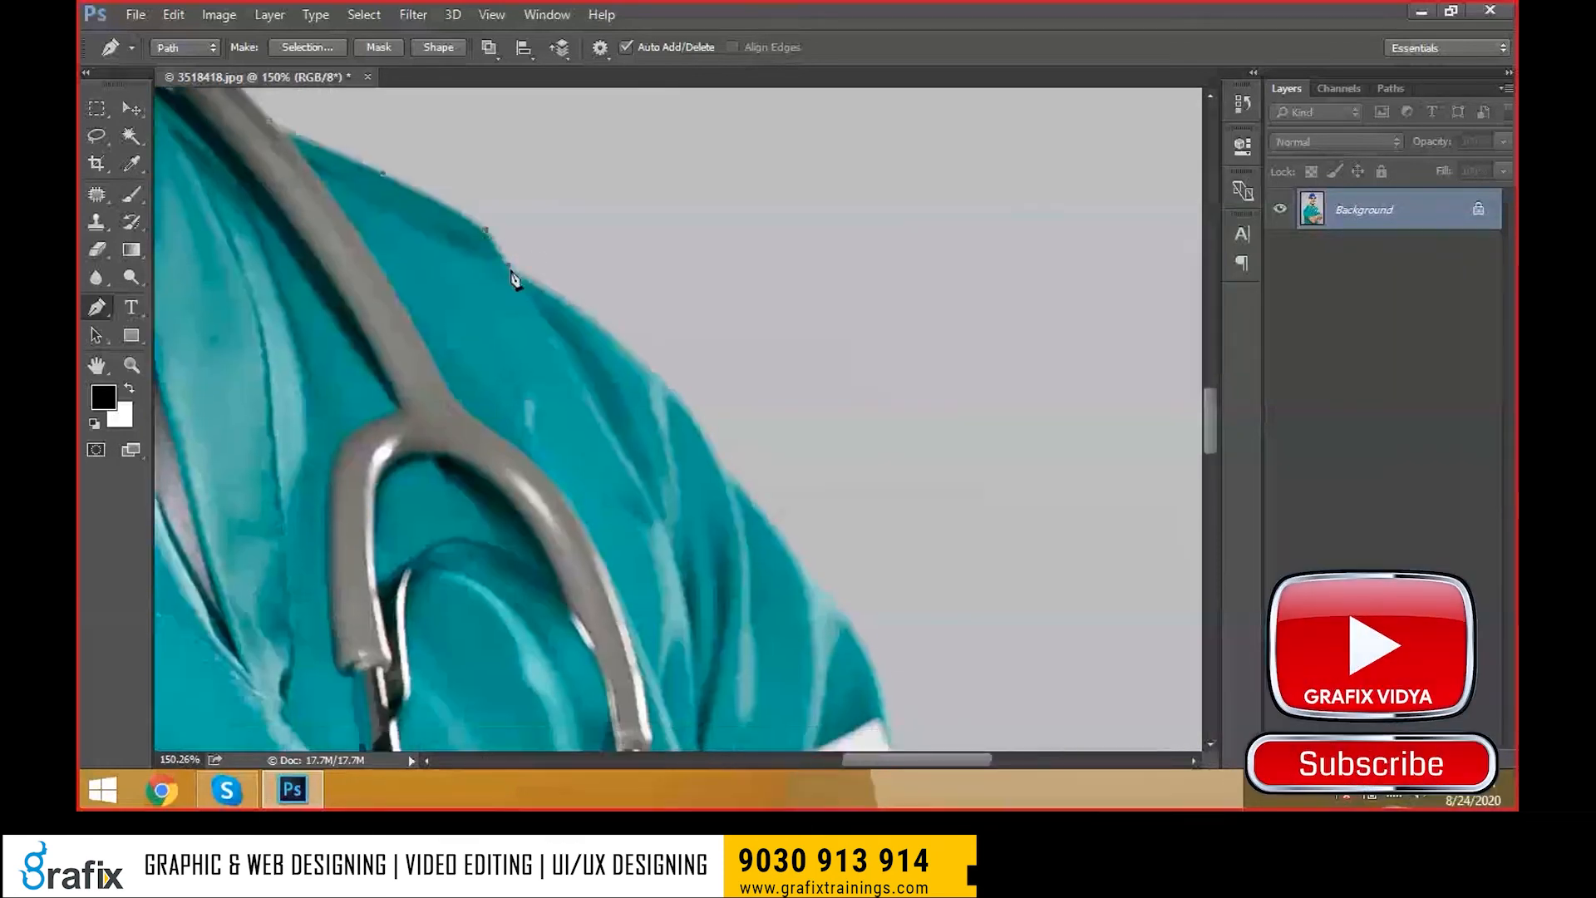
pyautogui.click(641, 361)
pyautogui.moveTo(690, 473); pyautogui.dragTo(536, 216)
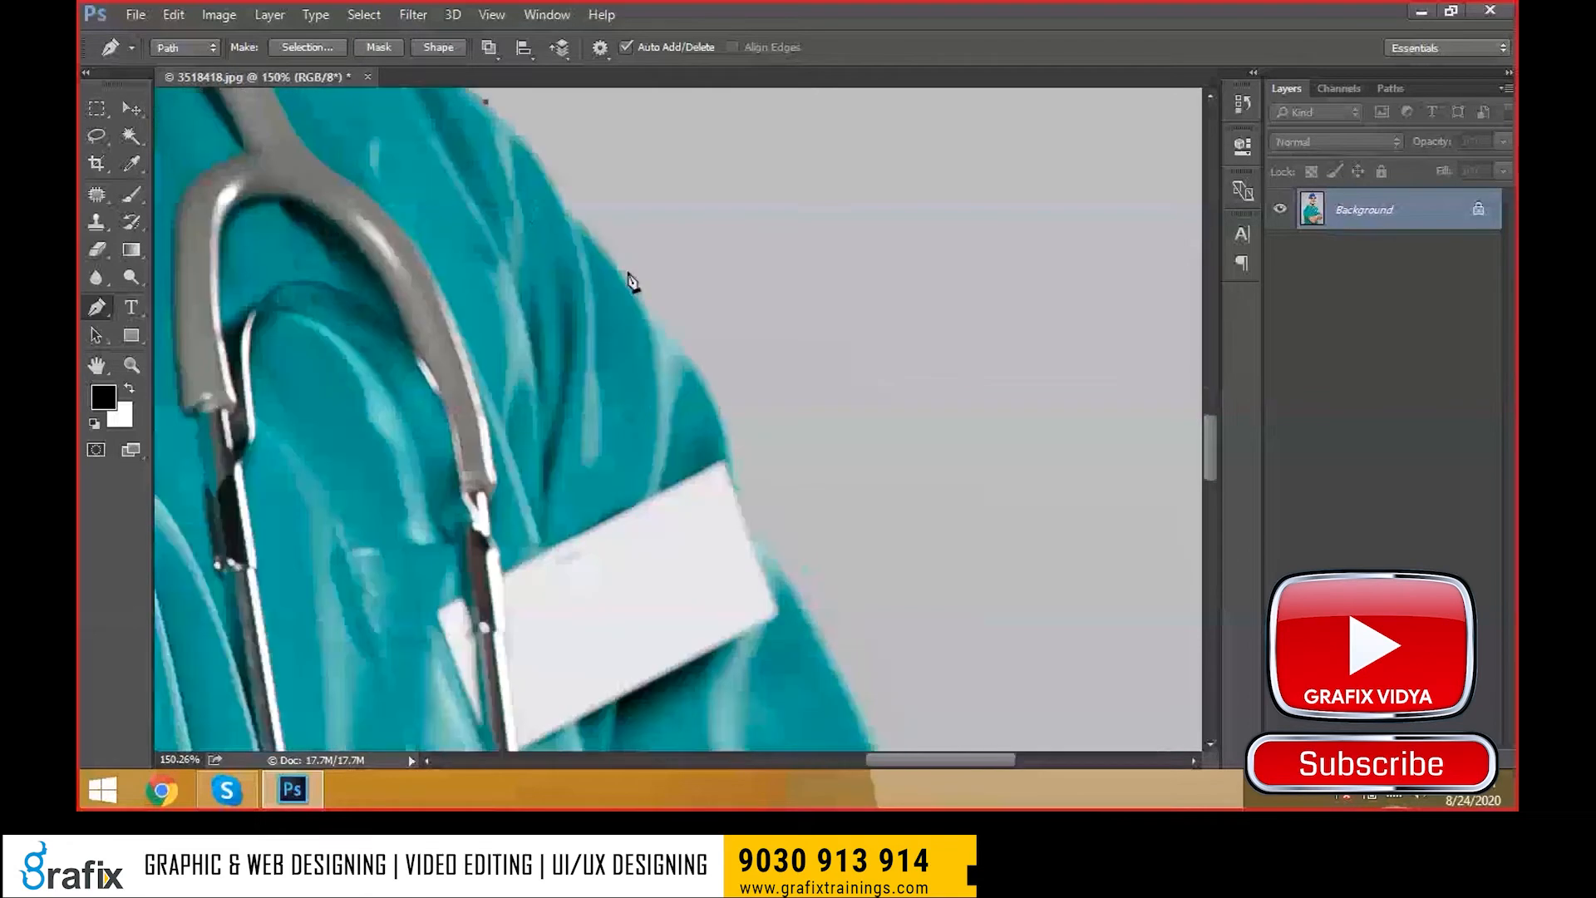
# Step: Trace the sleeve's outer edge past the white pocket tag and down to the sleeve hem
pyautogui.click(728, 474)
pyautogui.moveTo(730, 522); pyautogui.dragTo(548, 252)
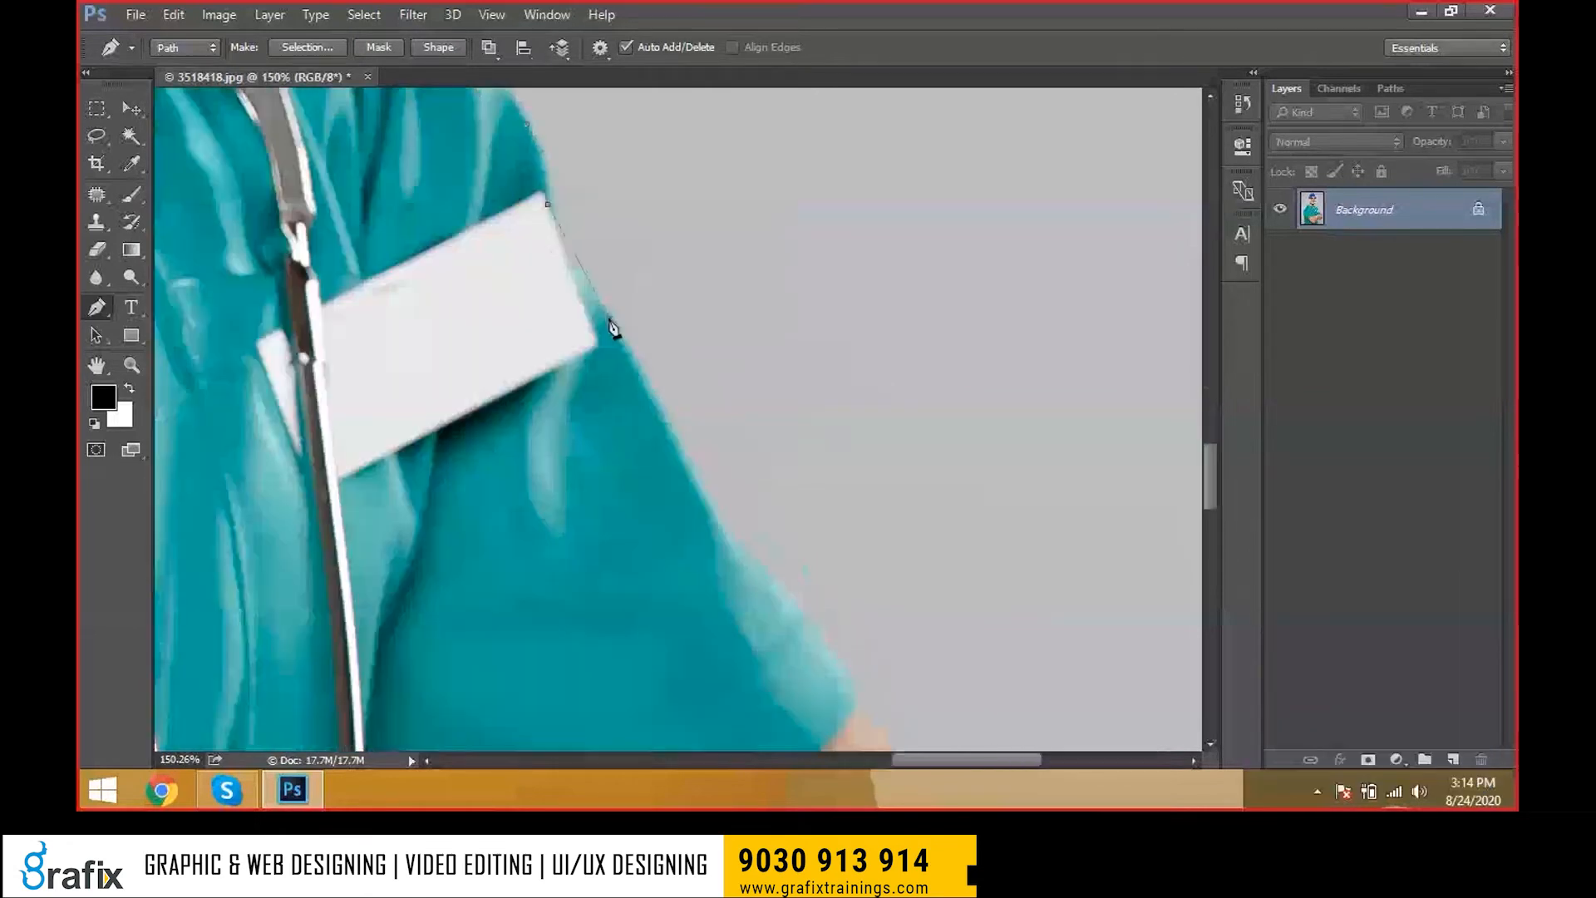
pyautogui.moveTo(653, 444); pyautogui.dragTo(483, 211)
pyautogui.click(558, 310)
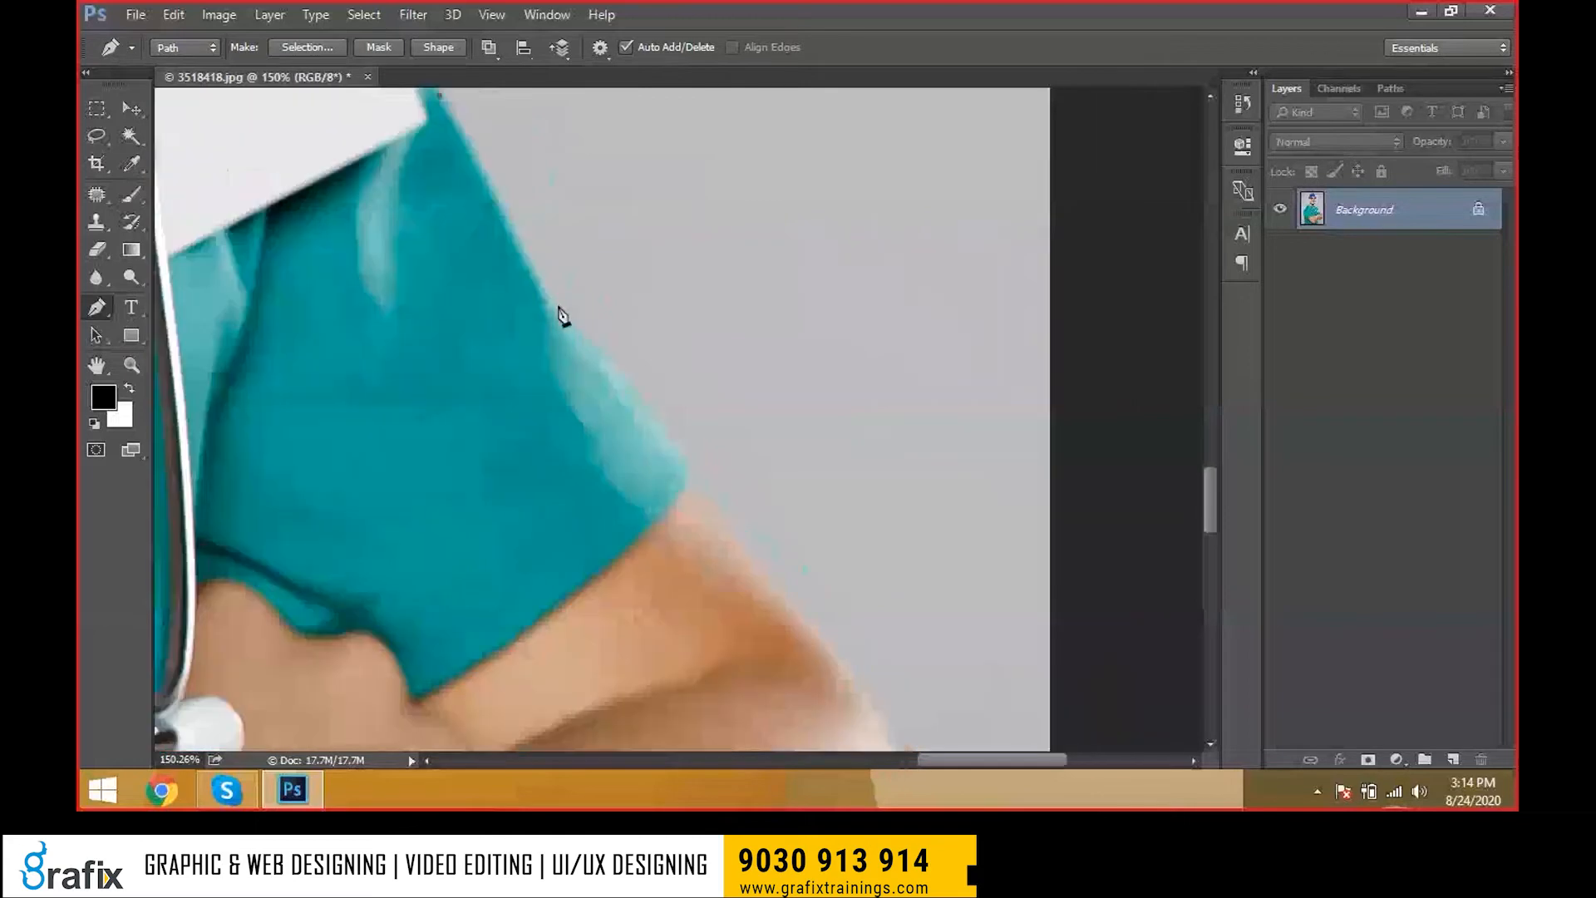
pyautogui.moveTo(673, 461); pyautogui.dragTo(584, 307)
pyautogui.click(507, 200)
pyautogui.click(591, 318)
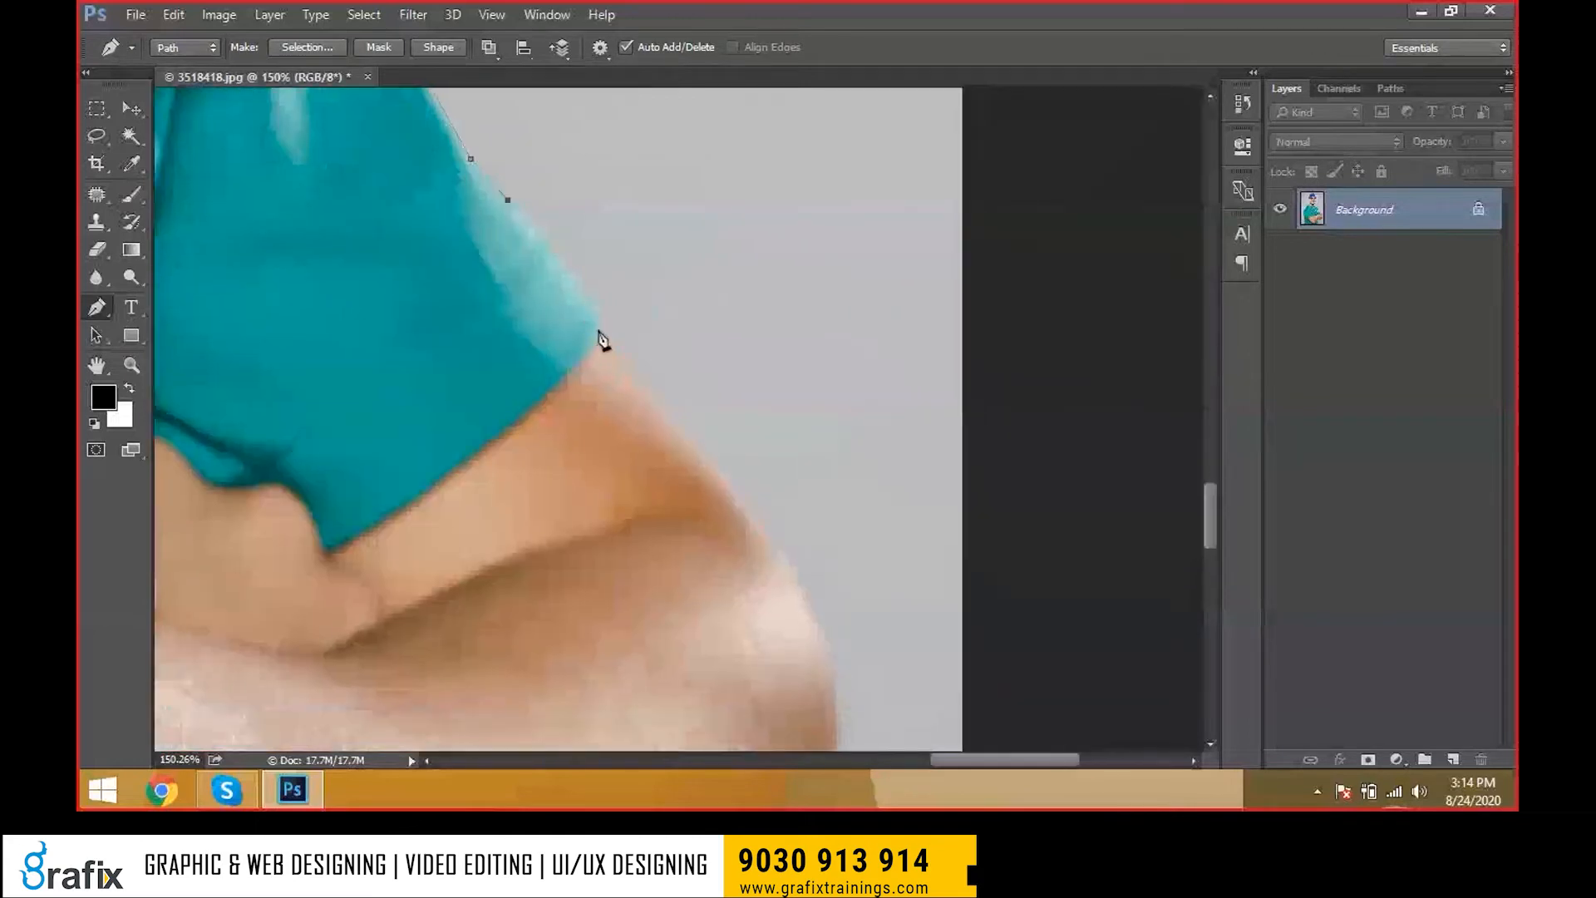
# Step: Trace the bare arm's outer edge from the sleeve hem down to the dip above the elbow tip
pyautogui.click(652, 393)
pyautogui.moveTo(739, 526); pyautogui.dragTo(577, 310)
pyautogui.click(638, 384)
pyautogui.moveTo(570, 600); pyautogui.dragTo(570, 351)
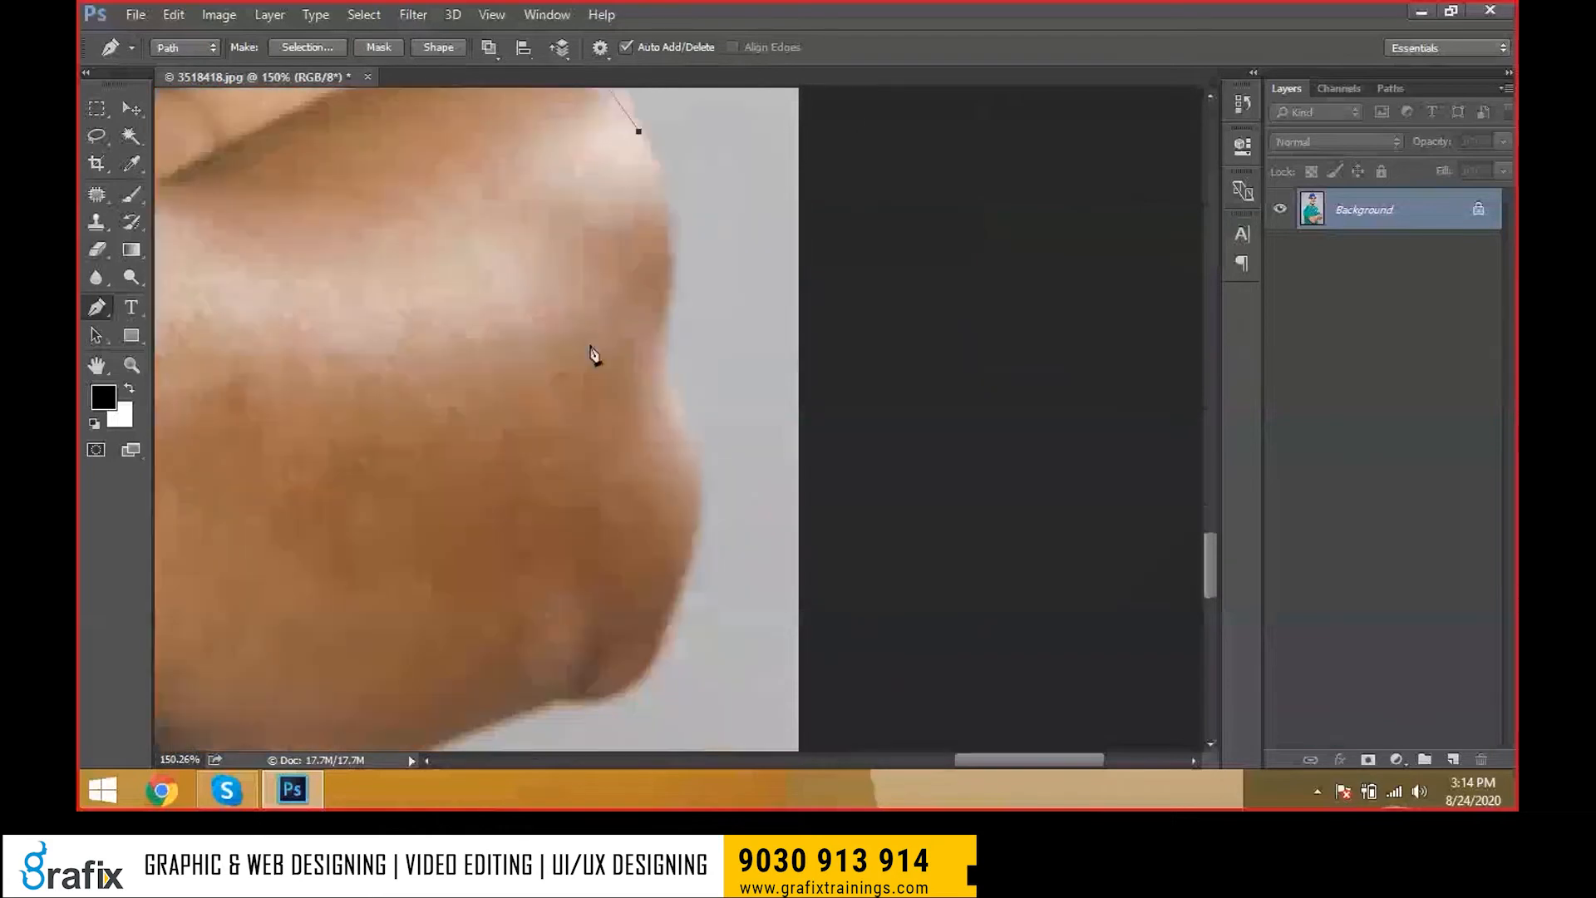
pyautogui.click(665, 335)
# Step: Extend the path to the elbow's lower corner, replacing the curved attempt with a straight segment
pyautogui.moveTo(658, 528); pyautogui.dragTo(633, 364)
pyautogui.click(652, 459)
pyautogui.click(603, 513)
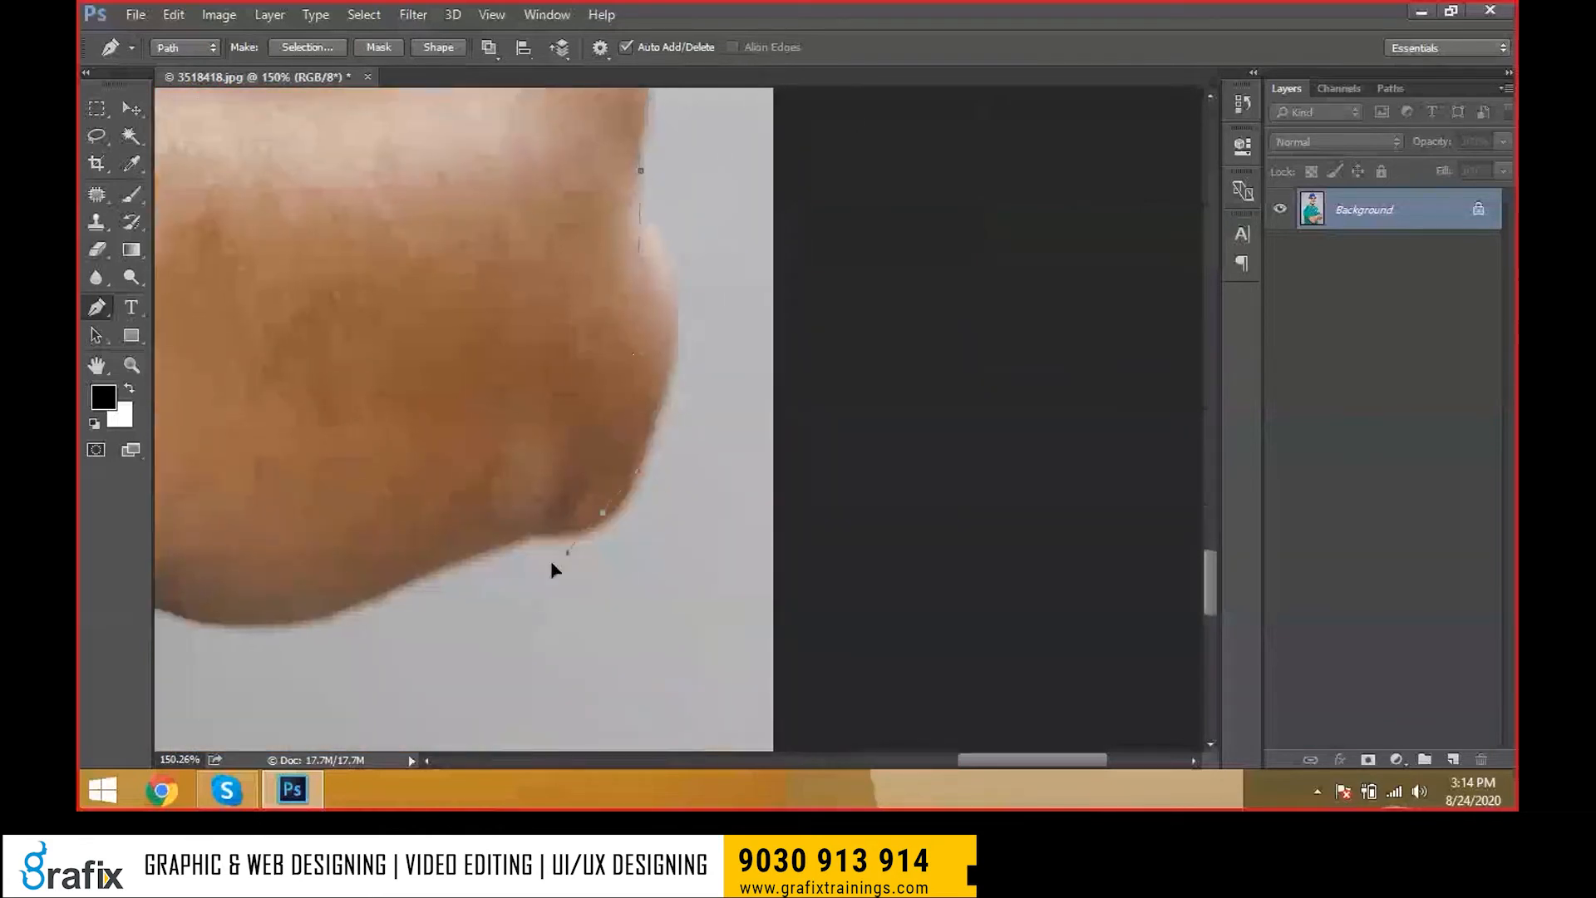
pyautogui.click(551, 564)
pyautogui.moveTo(438, 529); pyautogui.dragTo(515, 508)
pyautogui.scroll(-4, 493, 551)
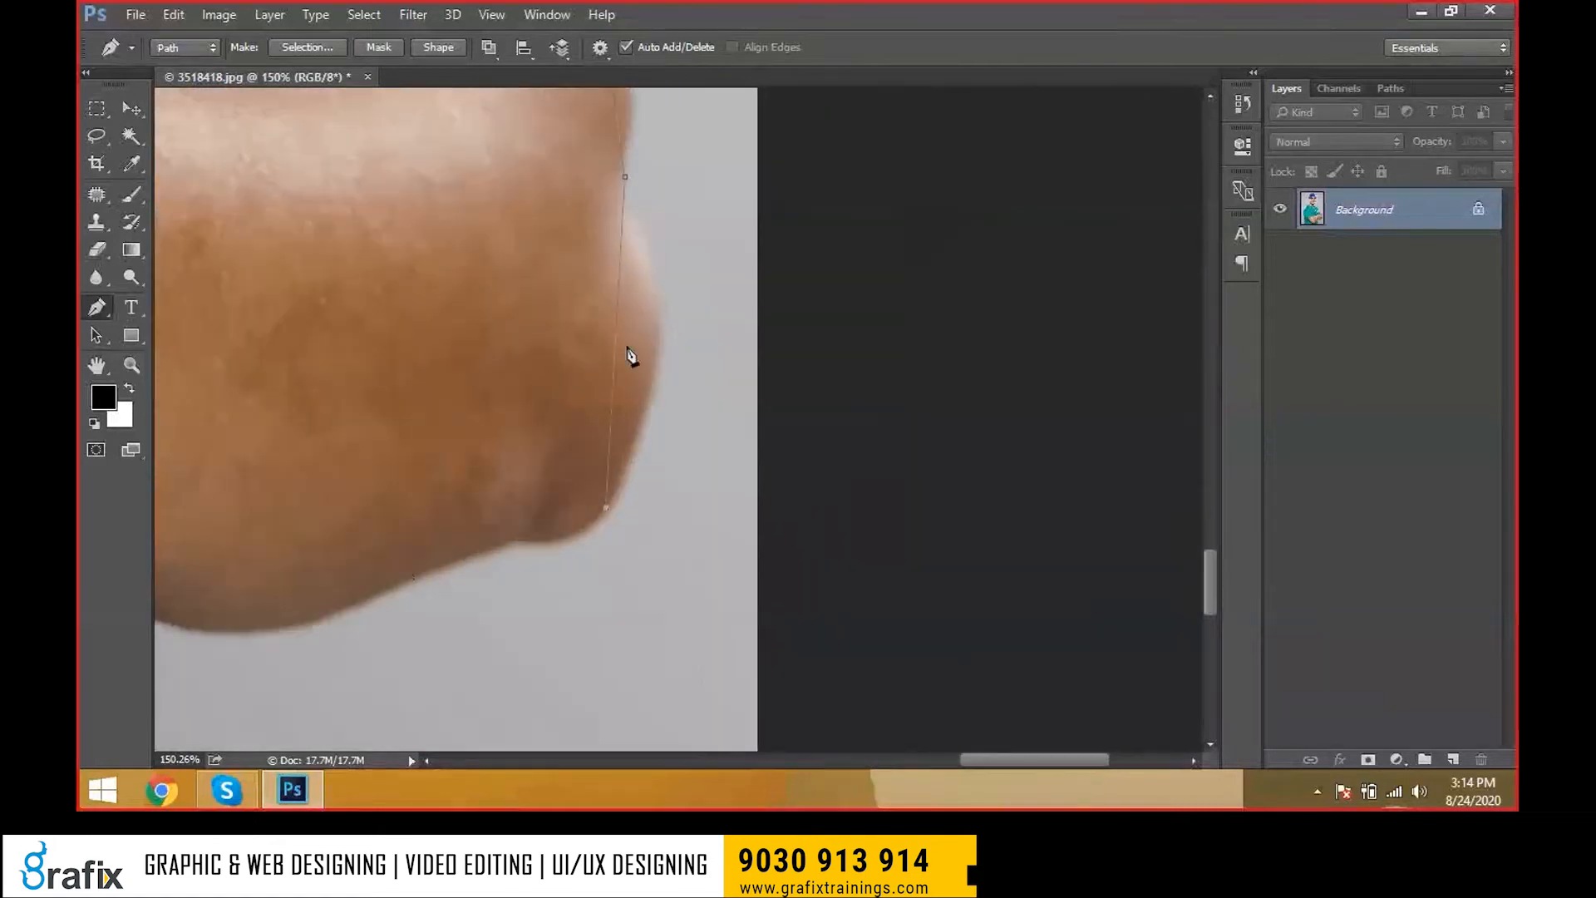
# Step: Trace the forearm's underside with curved anchors from the elbow's lower corner toward the point where the arms cross
pyautogui.scroll(2, 618, 295)
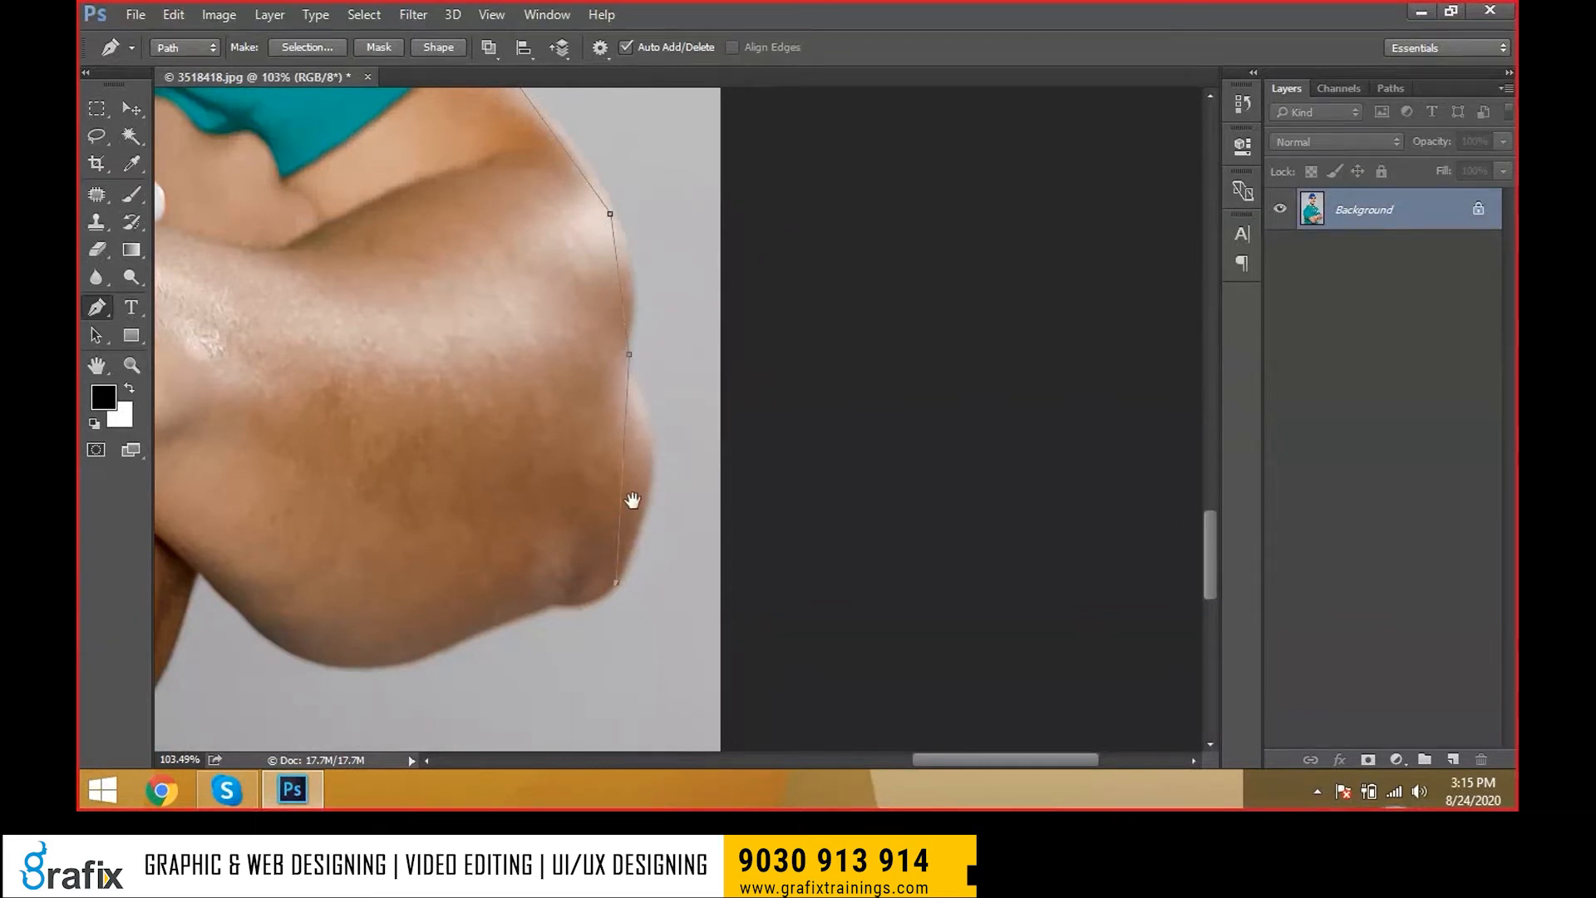
pyautogui.moveTo(516, 488); pyautogui.dragTo(656, 357)
pyautogui.click(690, 474)
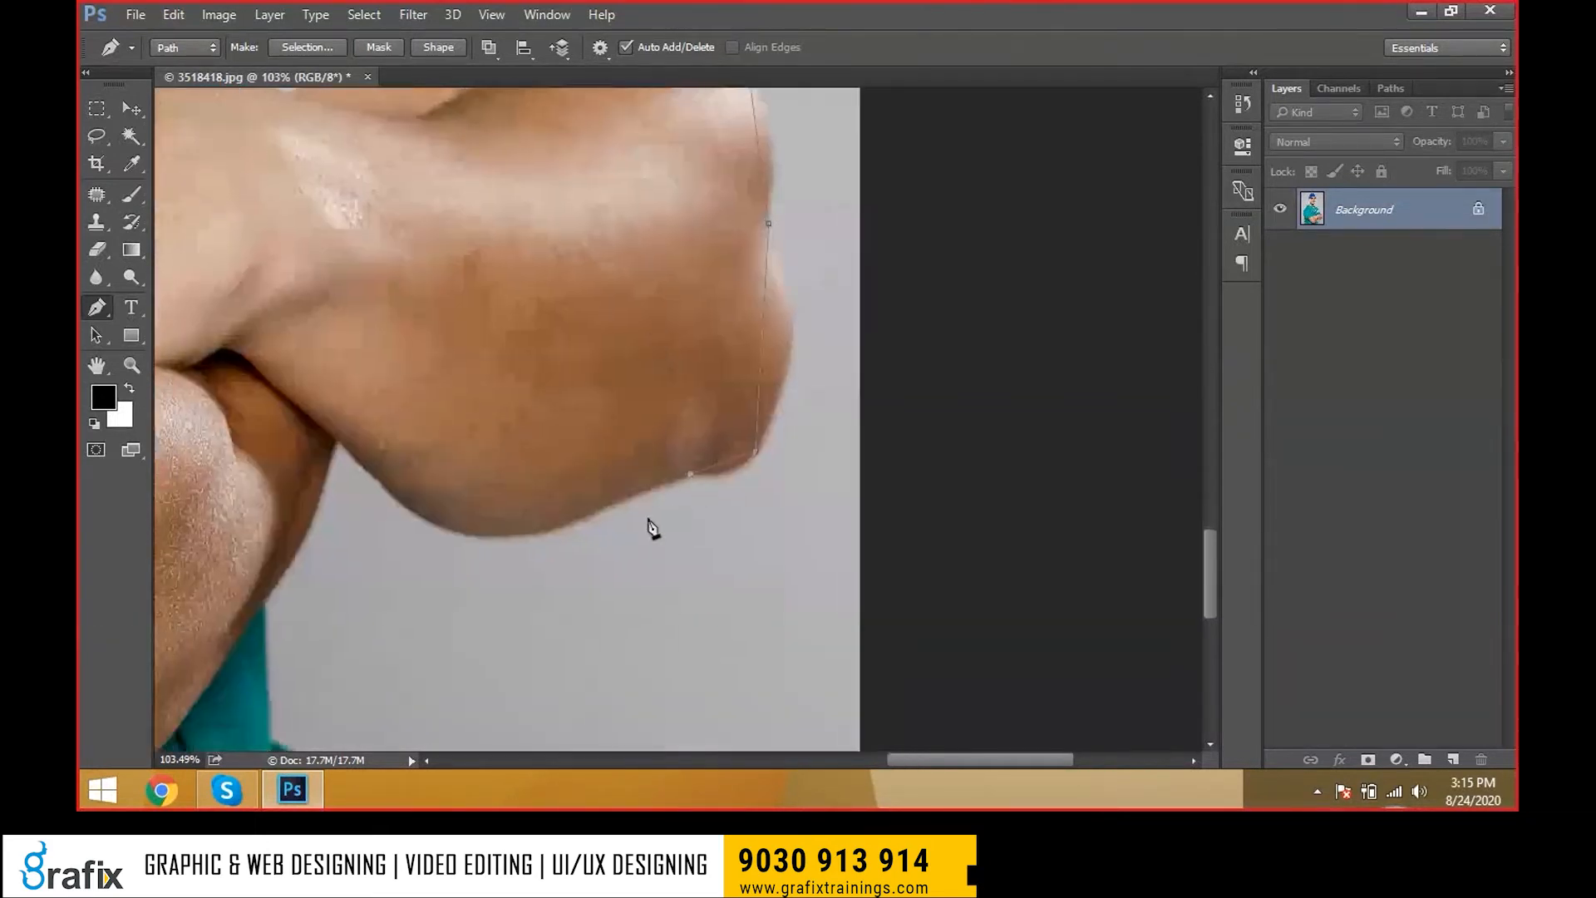
pyautogui.moveTo(556, 528); pyautogui.dragTo(503, 541)
pyautogui.click(338, 438)
pyautogui.moveTo(351, 452); pyautogui.dragTo(492, 249)
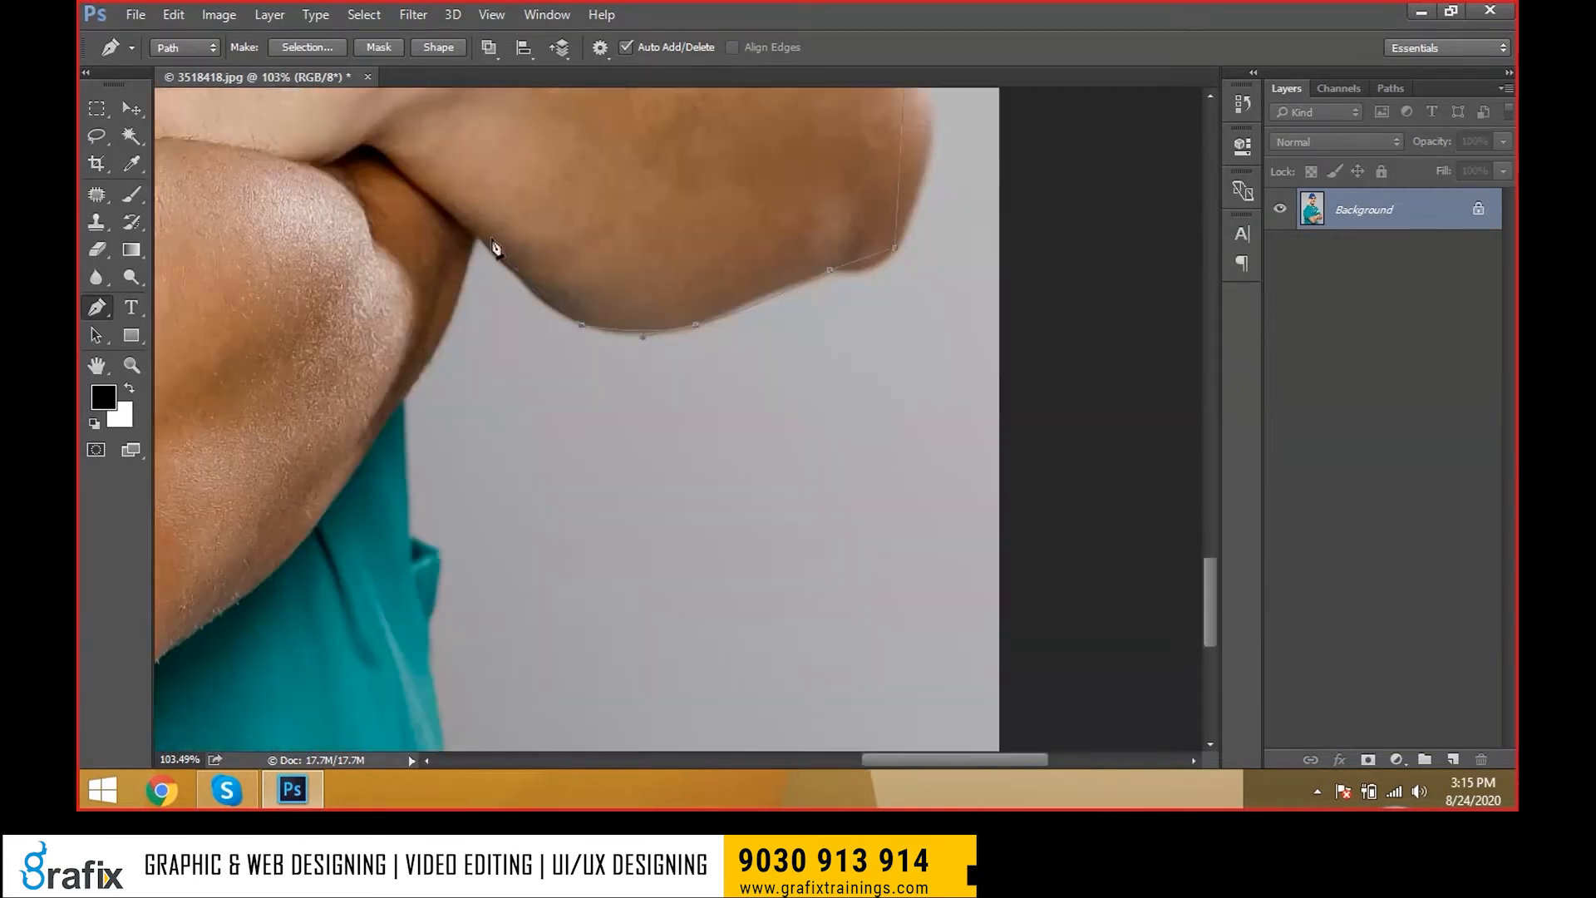
# Step: Continue the path from the crossed arms down the shirt's side and close it below the picture's lower edge
pyautogui.click(417, 163)
pyautogui.moveTo(402, 399); pyautogui.dragTo(351, 445)
pyautogui.scroll(-5, 350, 445)
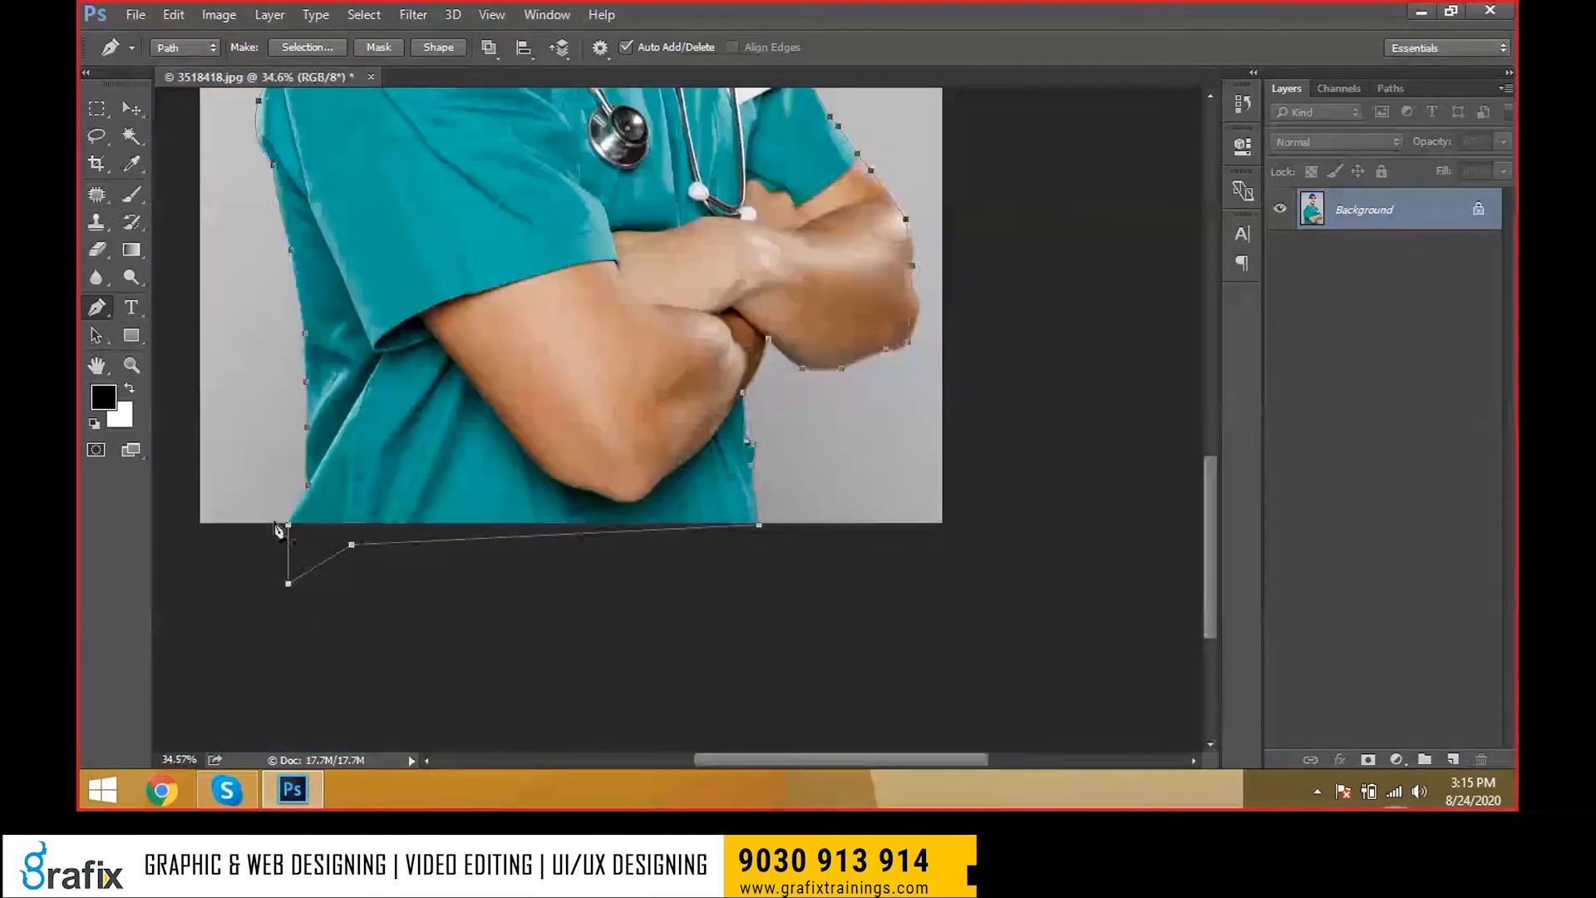
# Step: Move the path anchors at the sleeve hem, upper forearm and elbow onto the arm's outline with the Direct Selection tool
pyautogui.scroll(-2, 332, 532)
pyautogui.scroll(-1, 333, 534)
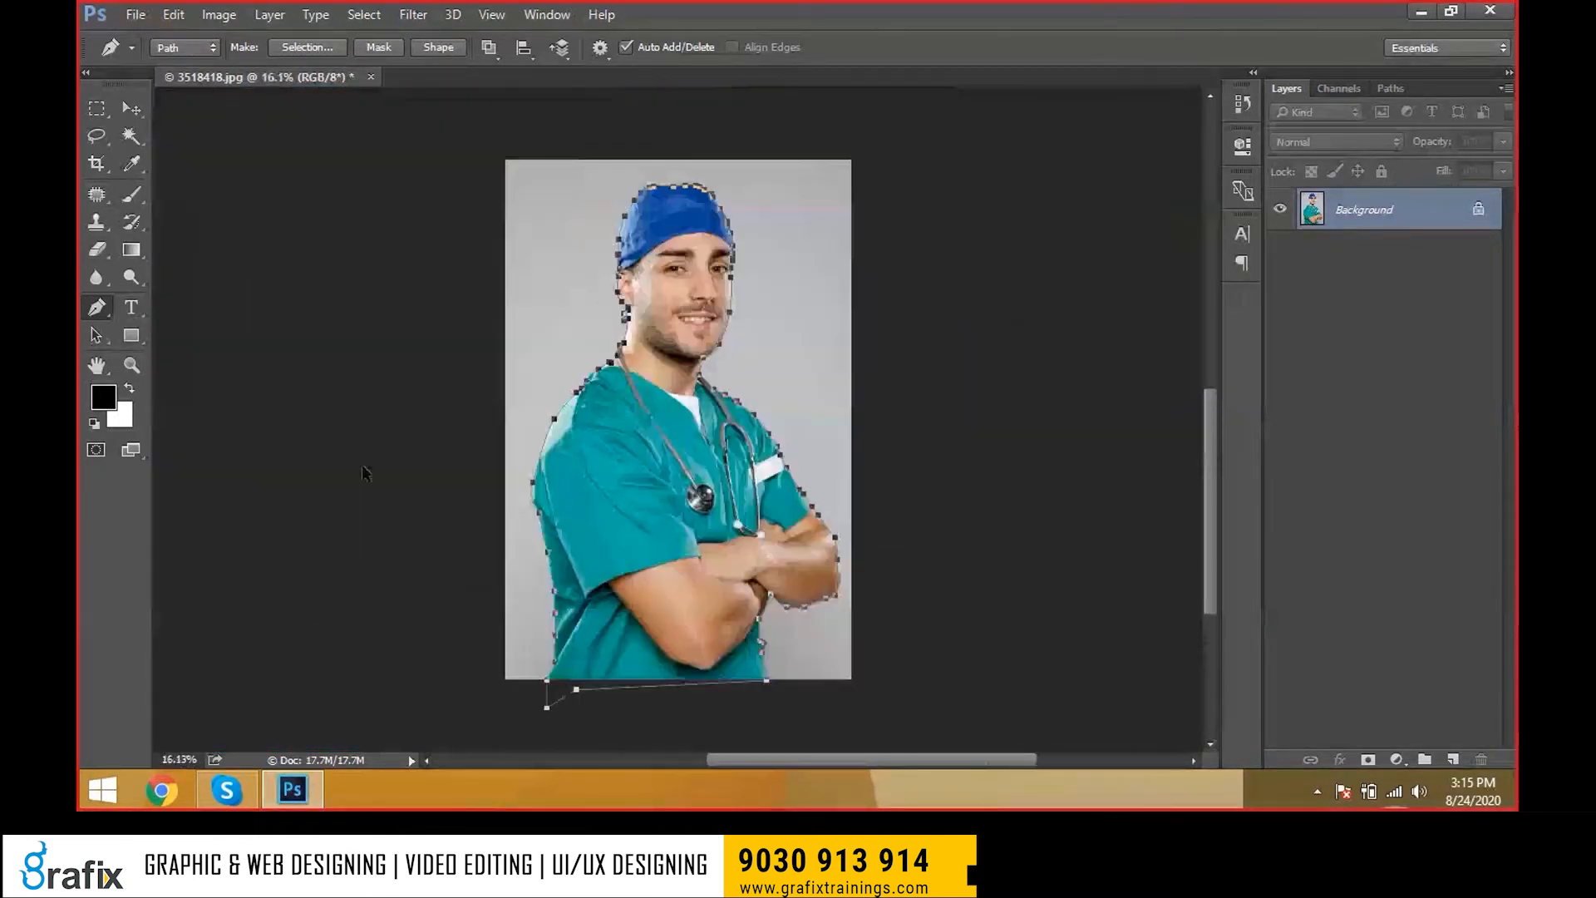
pyautogui.scroll(1, 831, 482)
pyautogui.moveTo(779, 541); pyautogui.dragTo(701, 447)
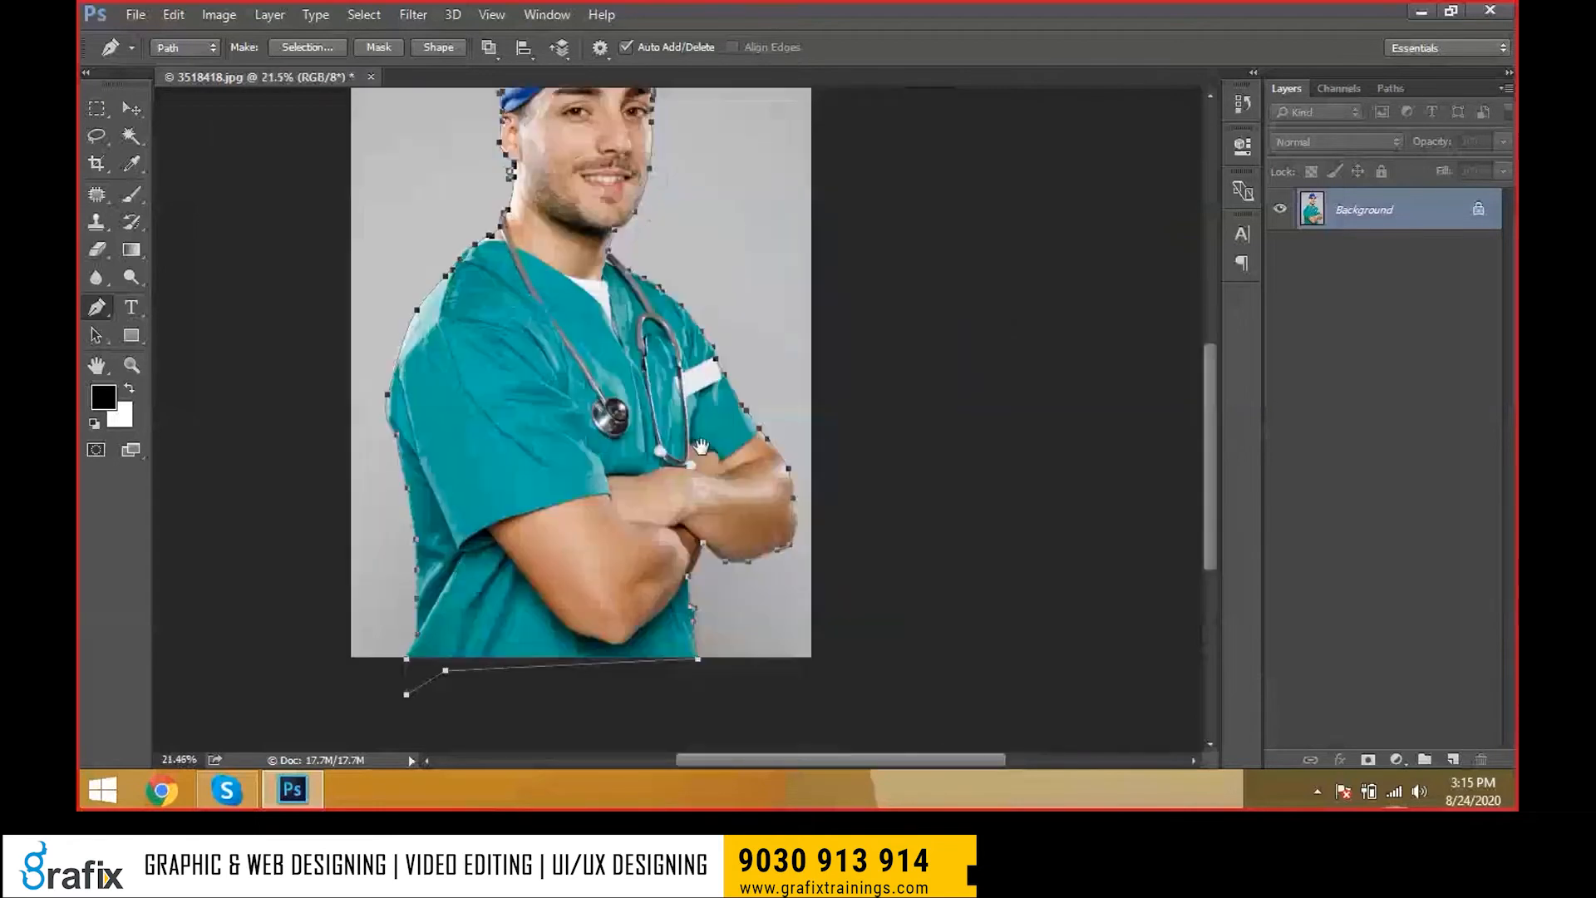
pyautogui.scroll(2, 839, 540)
pyautogui.scroll(3, 840, 548)
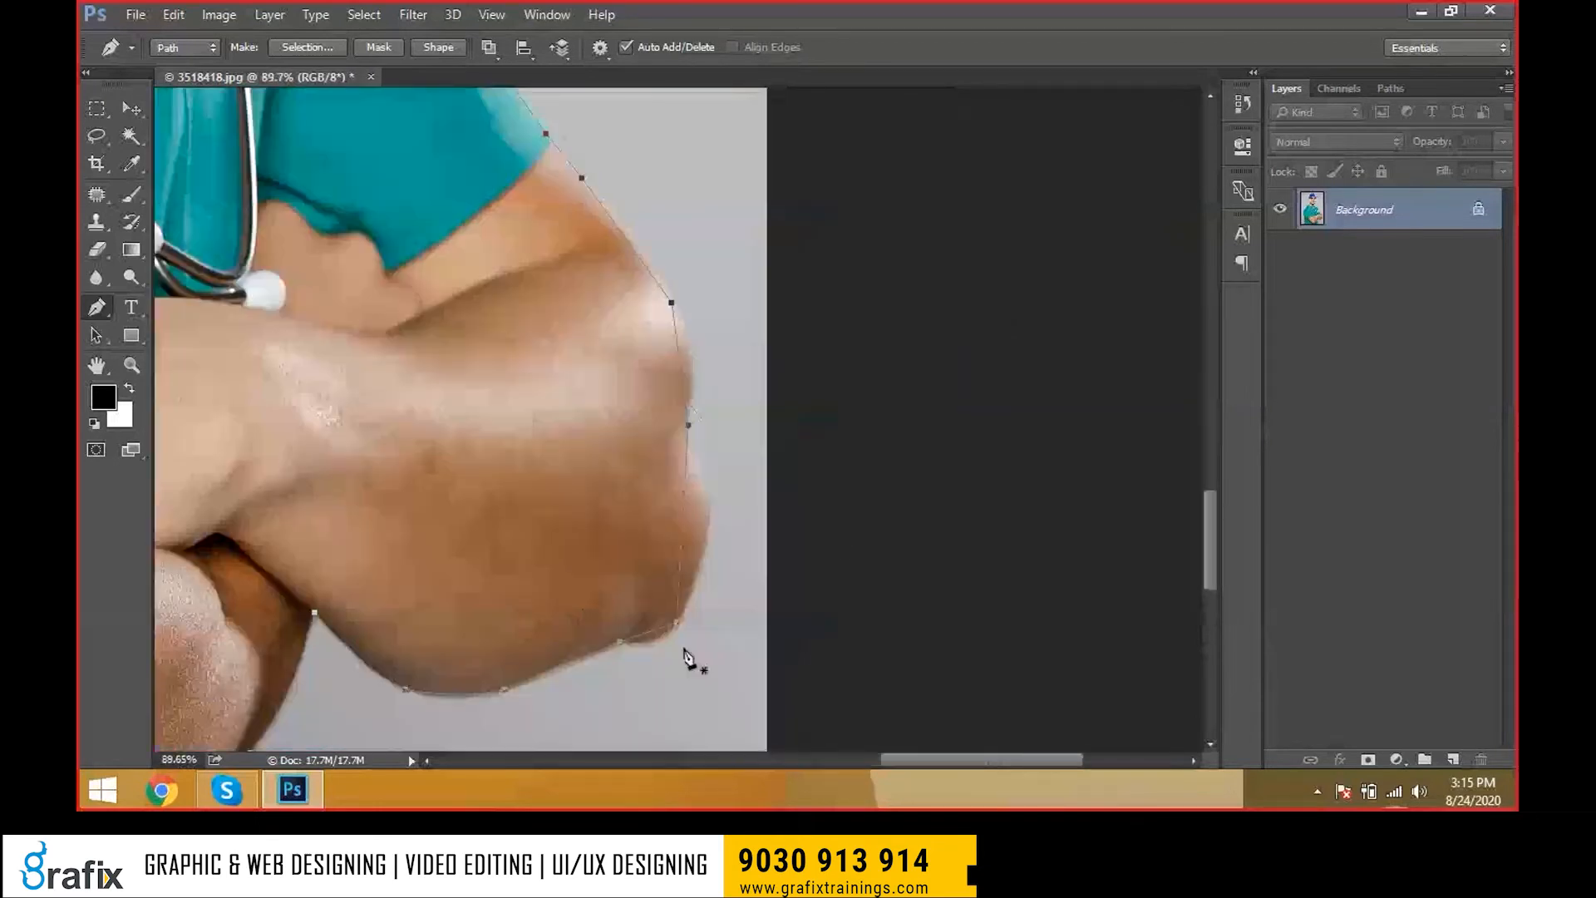
pyautogui.moveTo(640, 260); pyautogui.dragTo(602, 420)
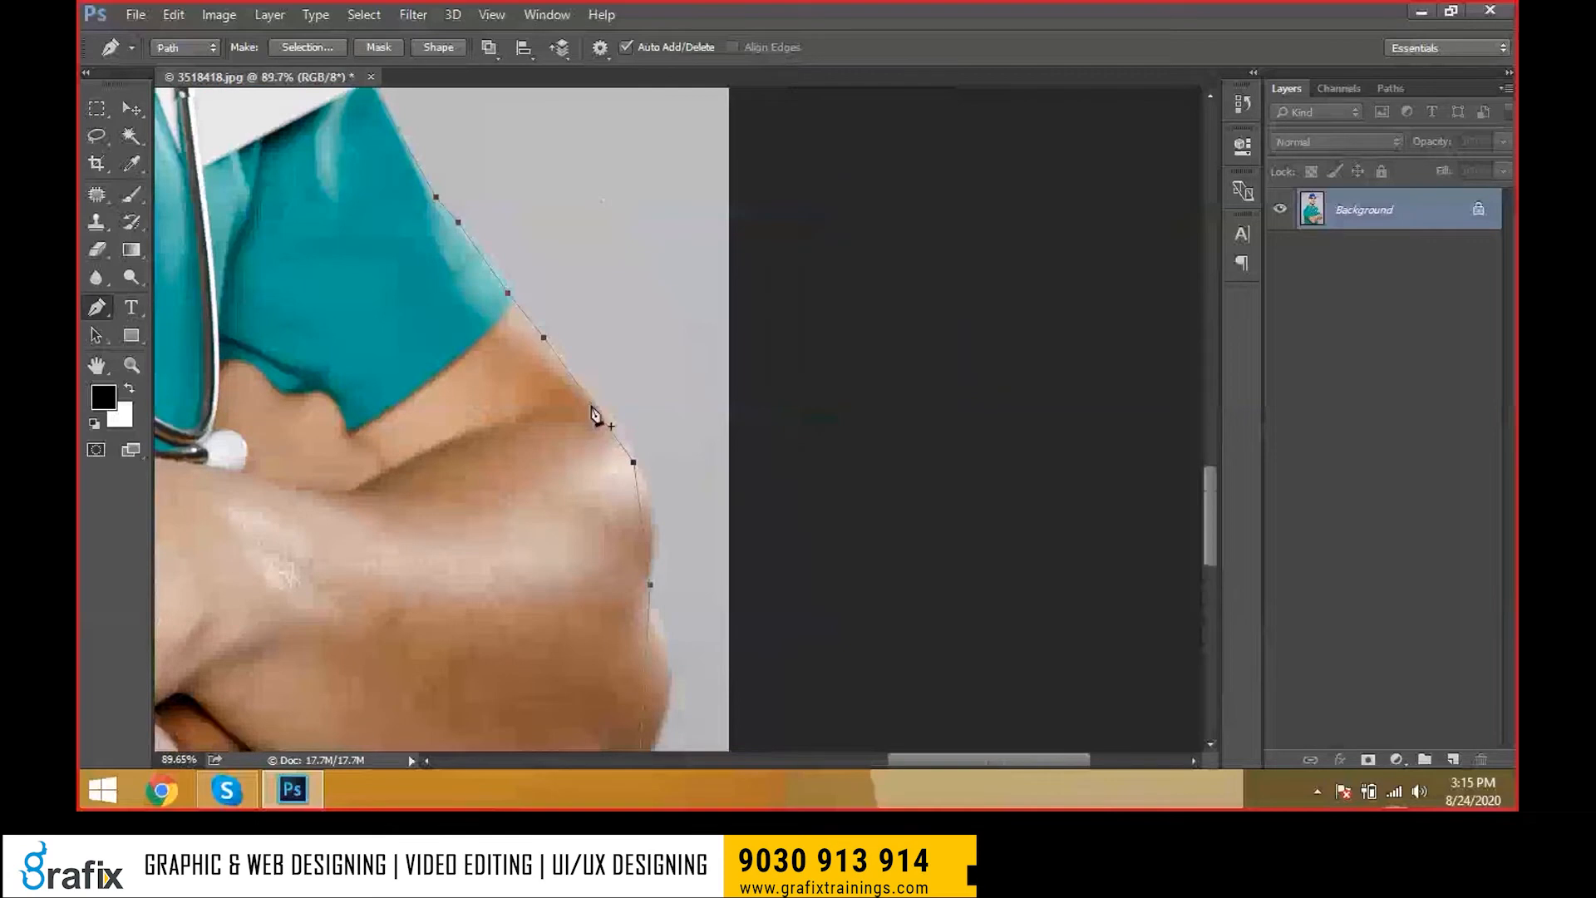
pyautogui.click(96, 335)
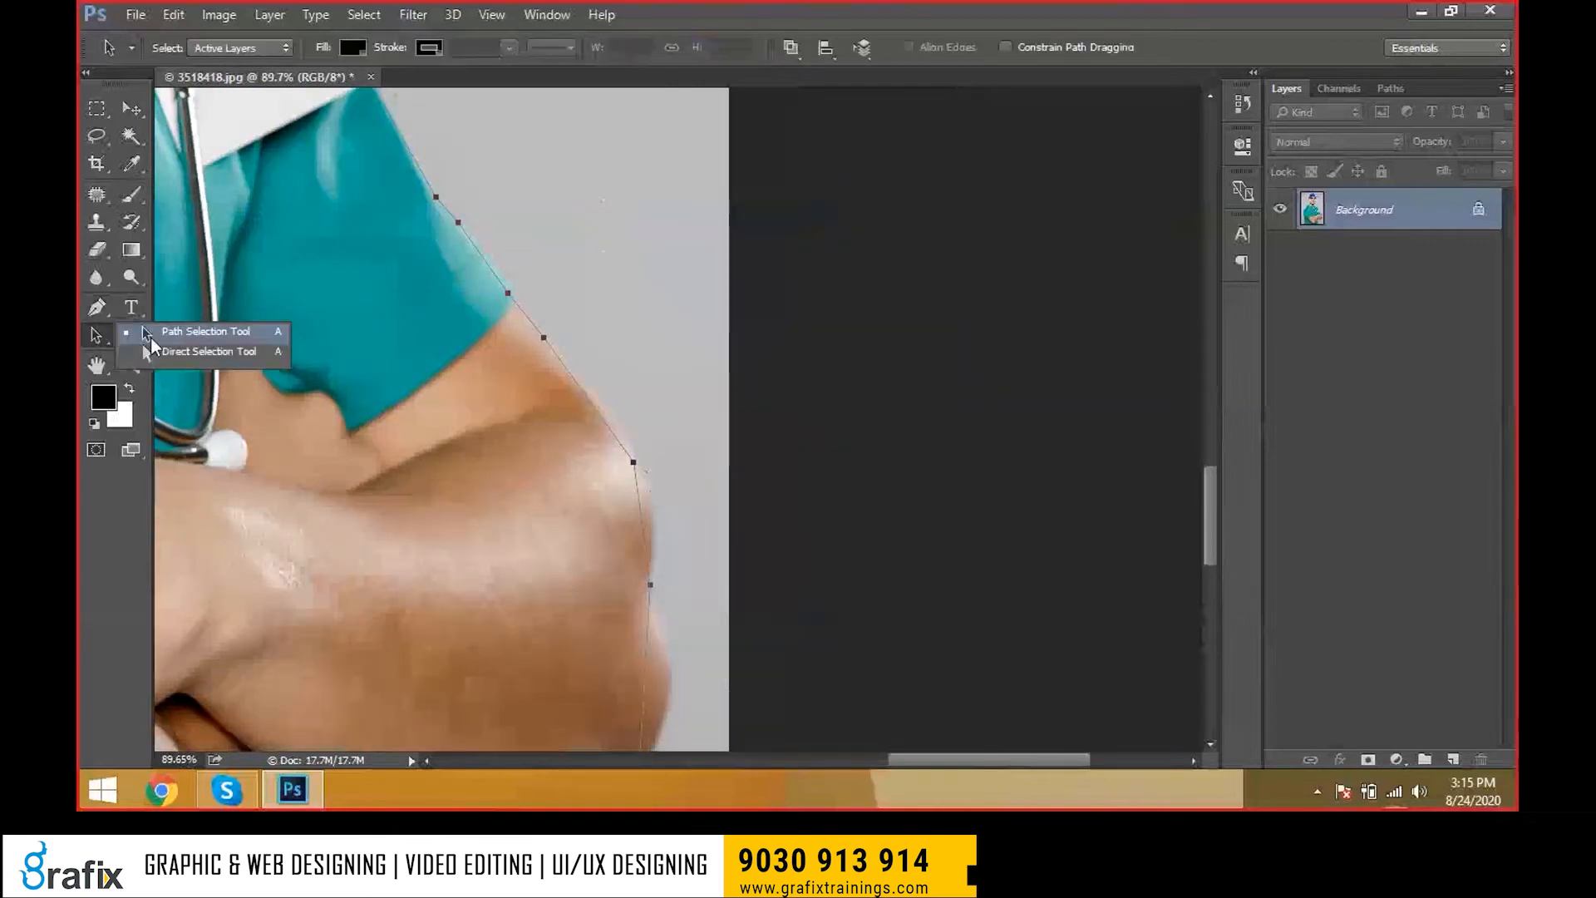
pyautogui.click(226, 354)
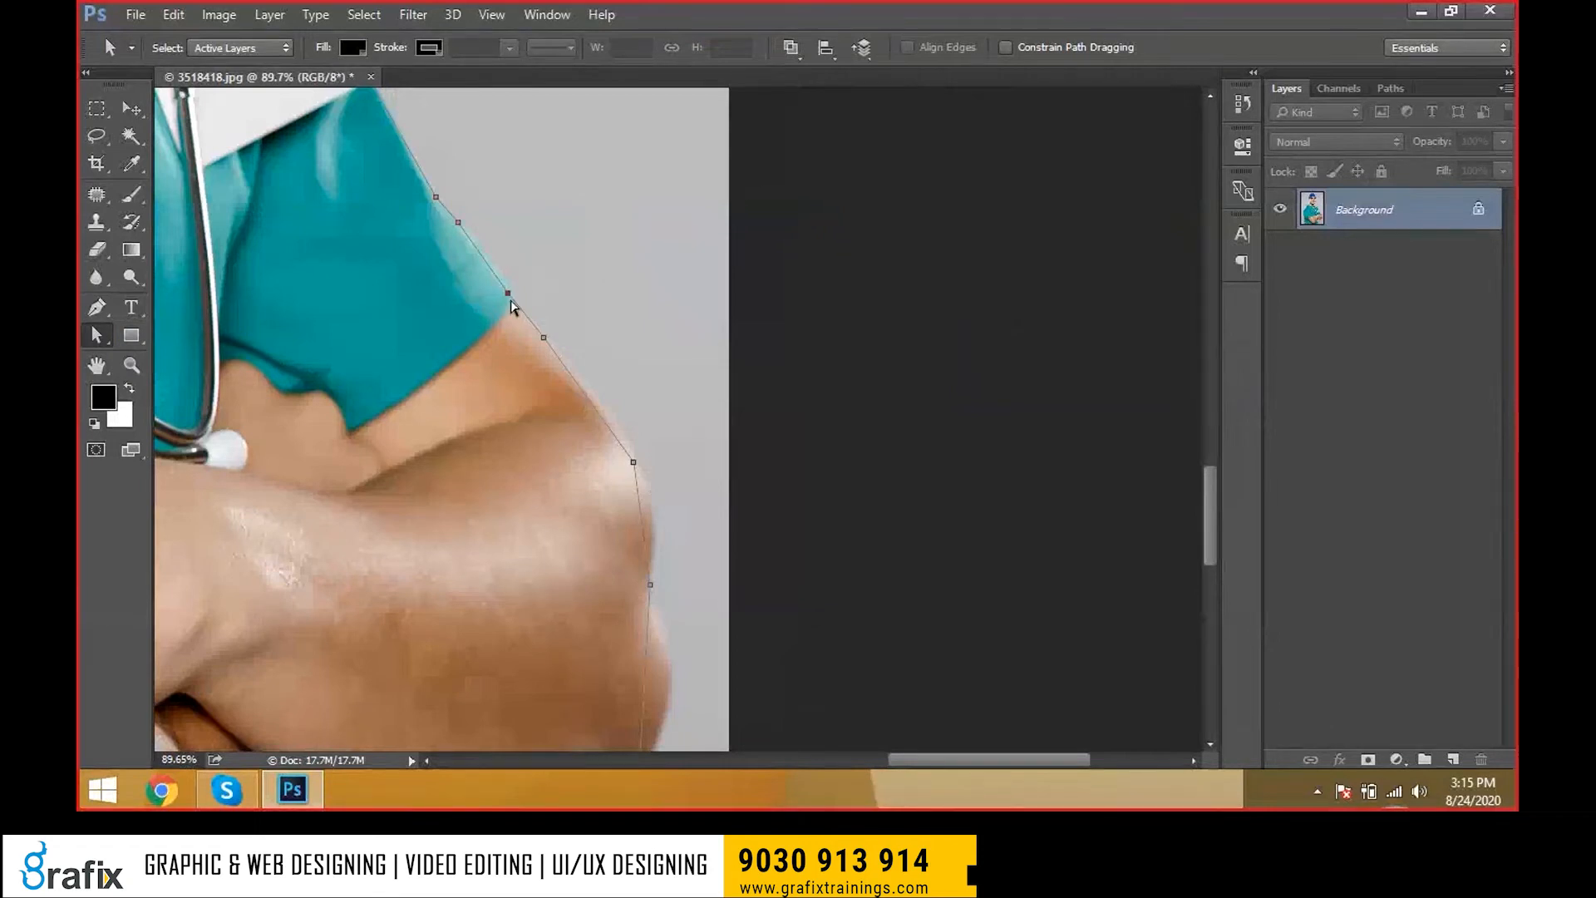
pyautogui.moveTo(508, 293); pyautogui.dragTo(510, 285)
pyautogui.moveTo(543, 337); pyautogui.dragTo(591, 390)
pyautogui.scroll(-2, 594, 394)
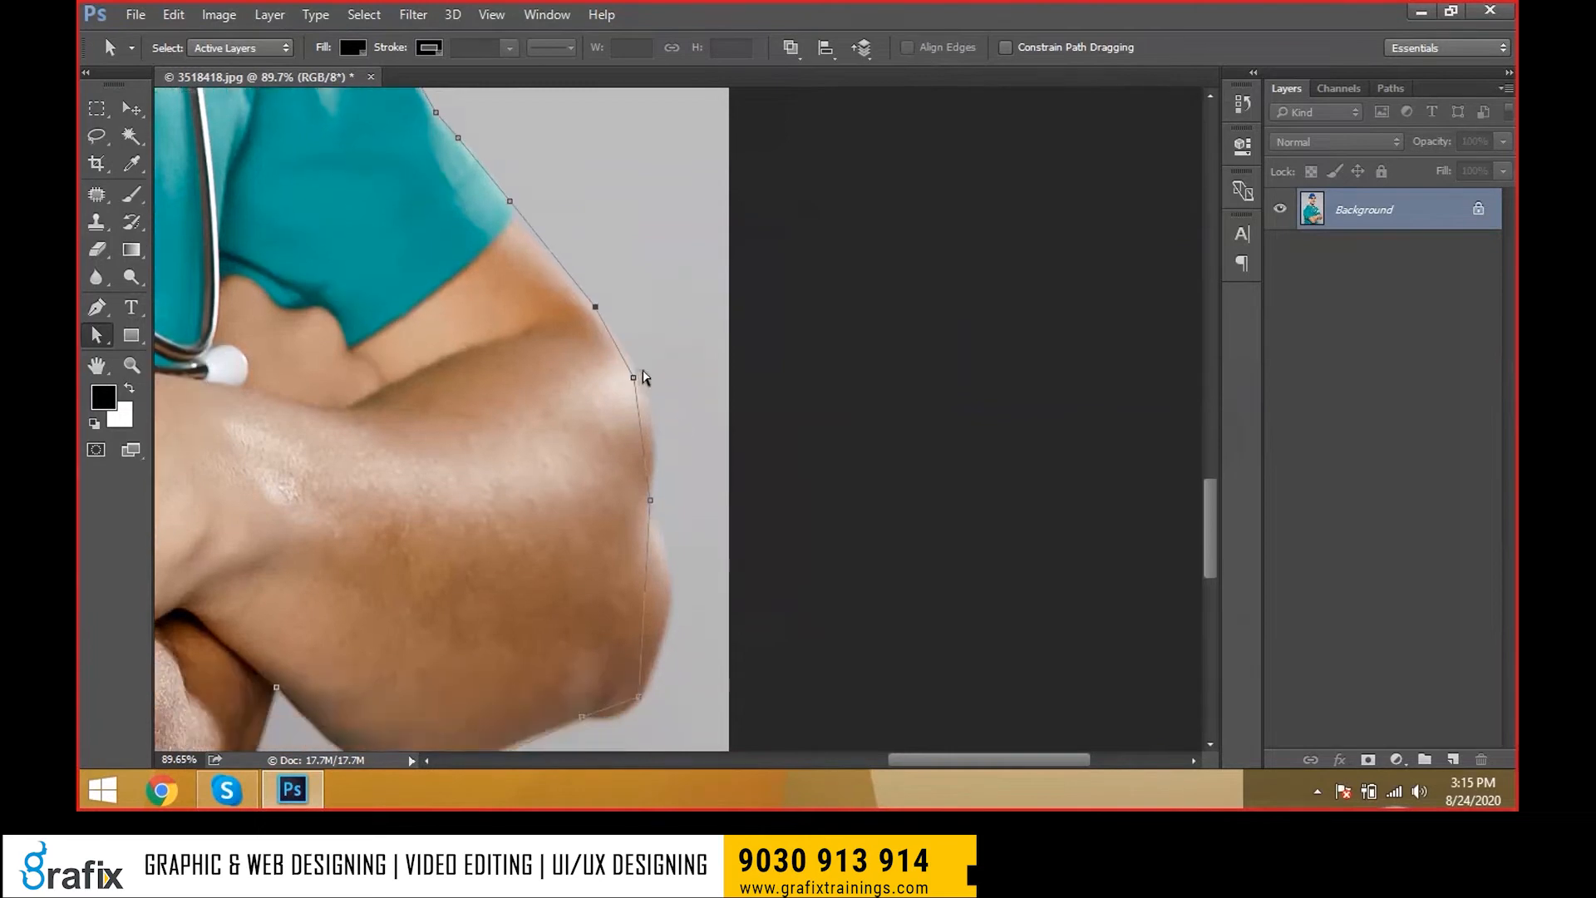
pyautogui.moveTo(634, 377); pyautogui.dragTo(691, 357)
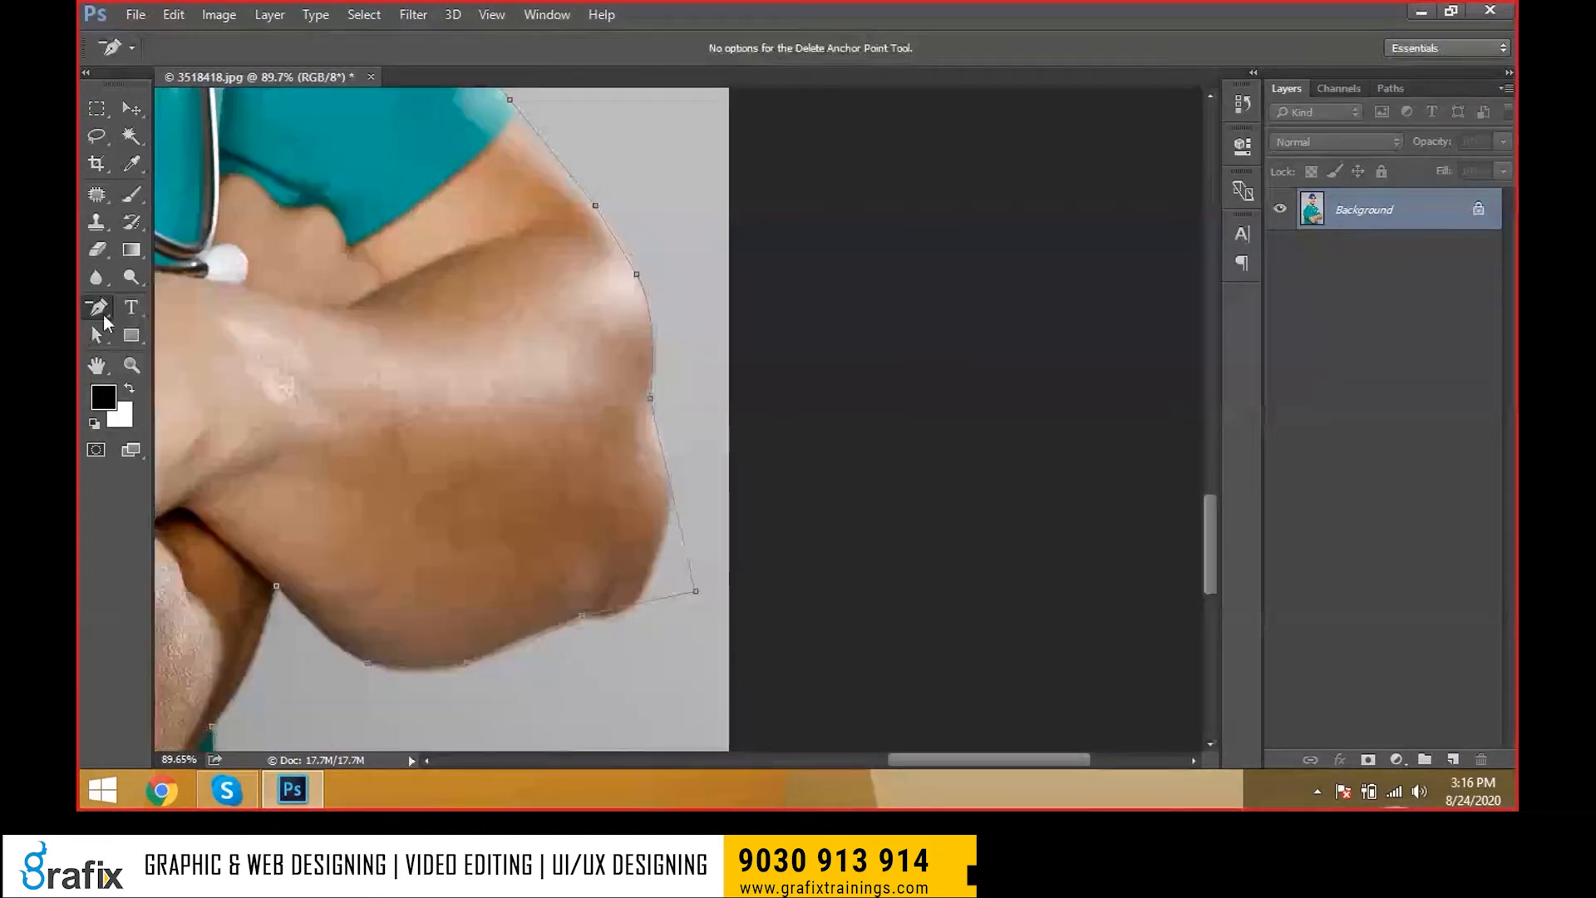
# Step: Convert the stray corner anchor beside the elbow tip to a smooth point and fit its curve to the elbow
pyautogui.rightClick(103, 314)
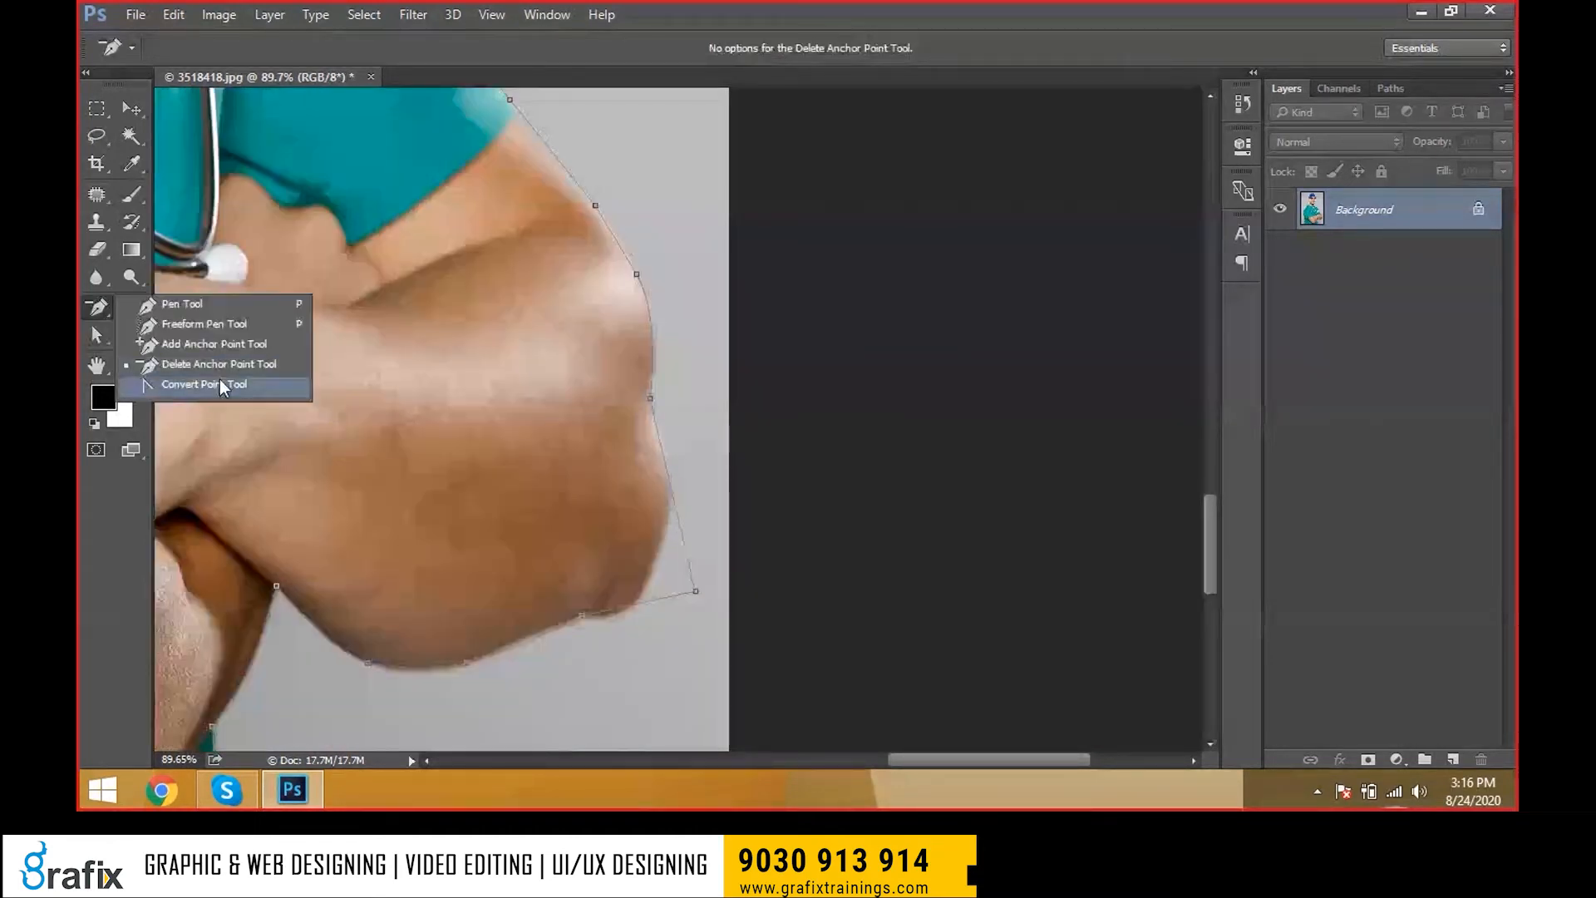
pyautogui.click(220, 384)
pyautogui.moveTo(696, 592); pyautogui.dragTo(670, 524)
pyautogui.press('a')
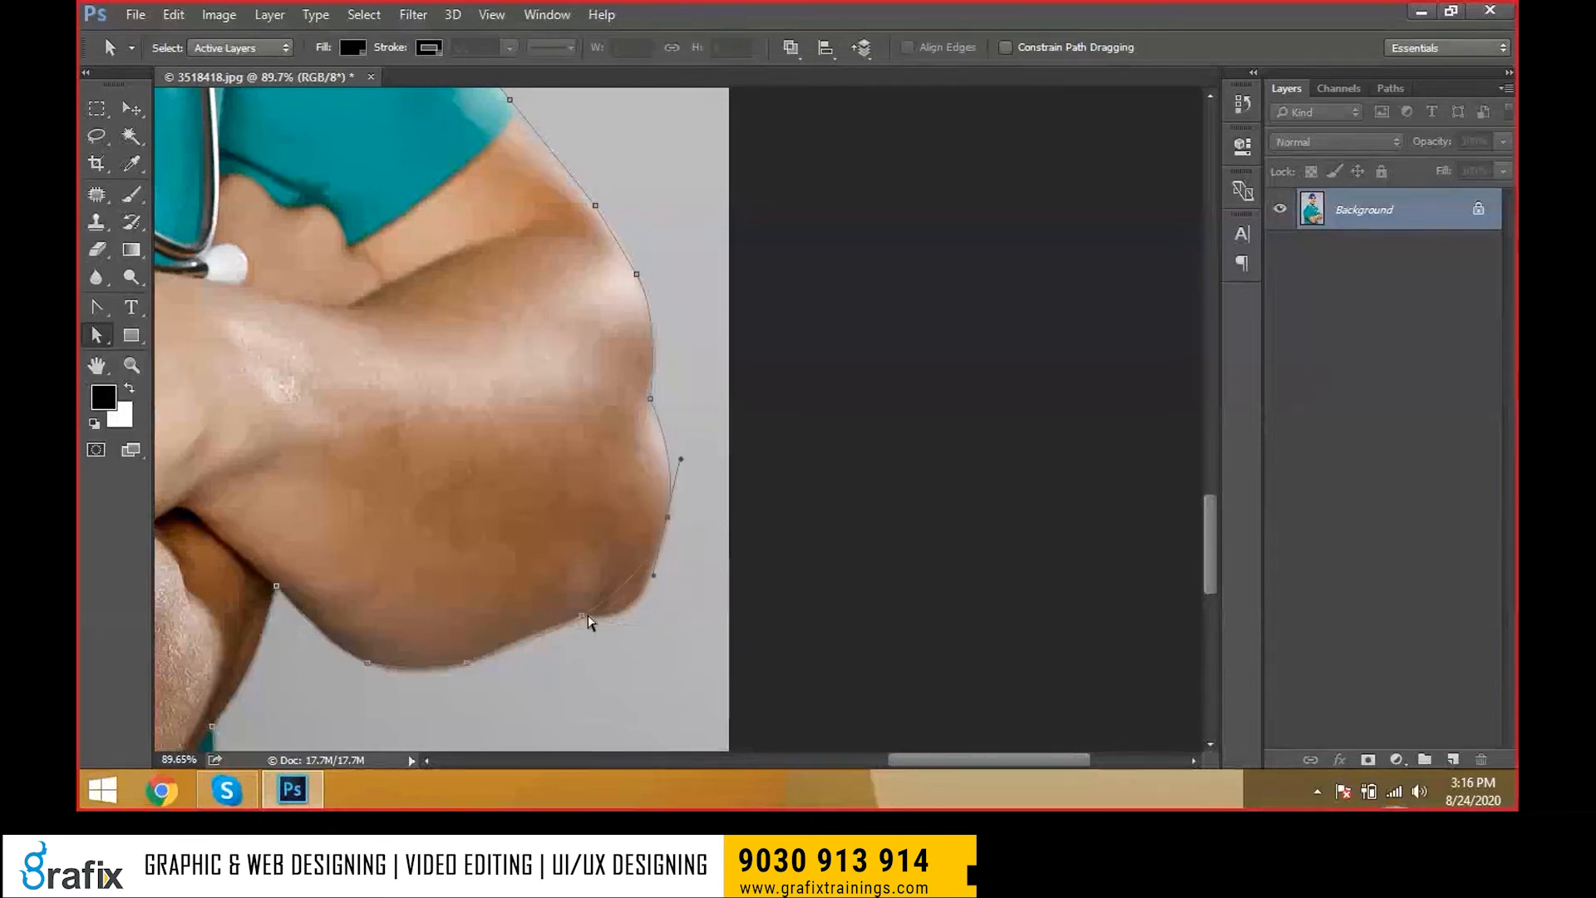
# Step: Shift the anchor beneath the elbow tip onto the skin's edge and add anchors to refine the forearm's underside
pyautogui.moveTo(581, 624); pyautogui.dragTo(632, 620)
pyautogui.moveTo(97, 307); pyautogui.dragTo(150, 337)
pyautogui.click(151, 341)
pyautogui.moveTo(558, 634)
pyautogui.mouseDown()
pyautogui.moveTo(559, 693)
pyautogui.moveTo(560, 633)
pyautogui.mouseUp()
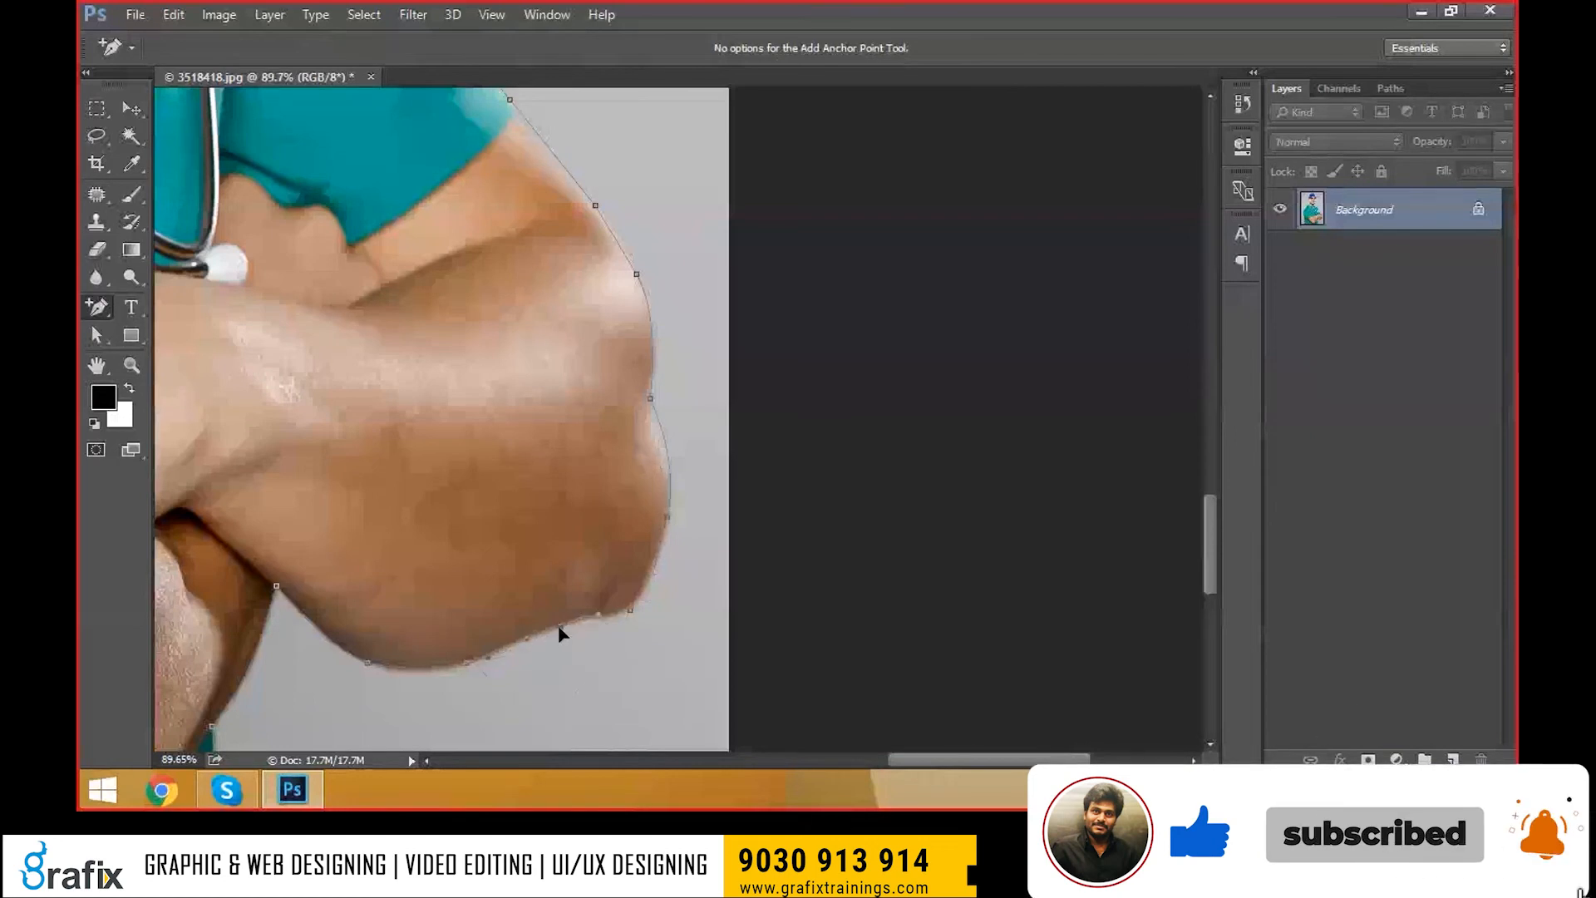
# Step: Examine the finished path around the whole figure for places where it leaves the outline
pyautogui.scroll(-1, 660, 634)
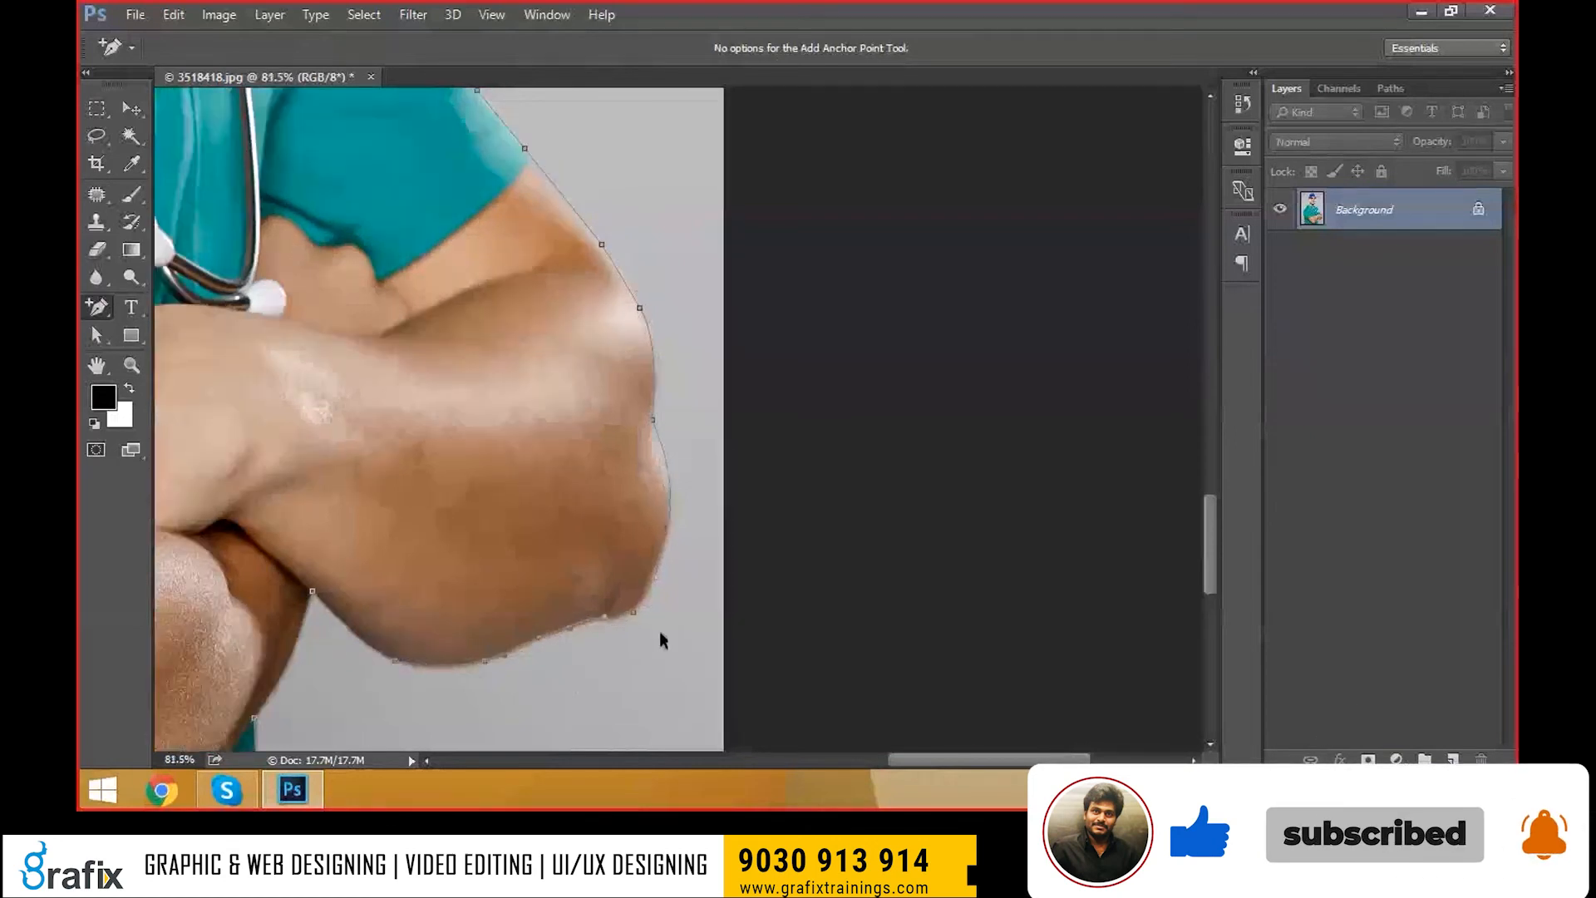
pyautogui.scroll(-4, 660, 632)
pyautogui.scroll(-2, 658, 632)
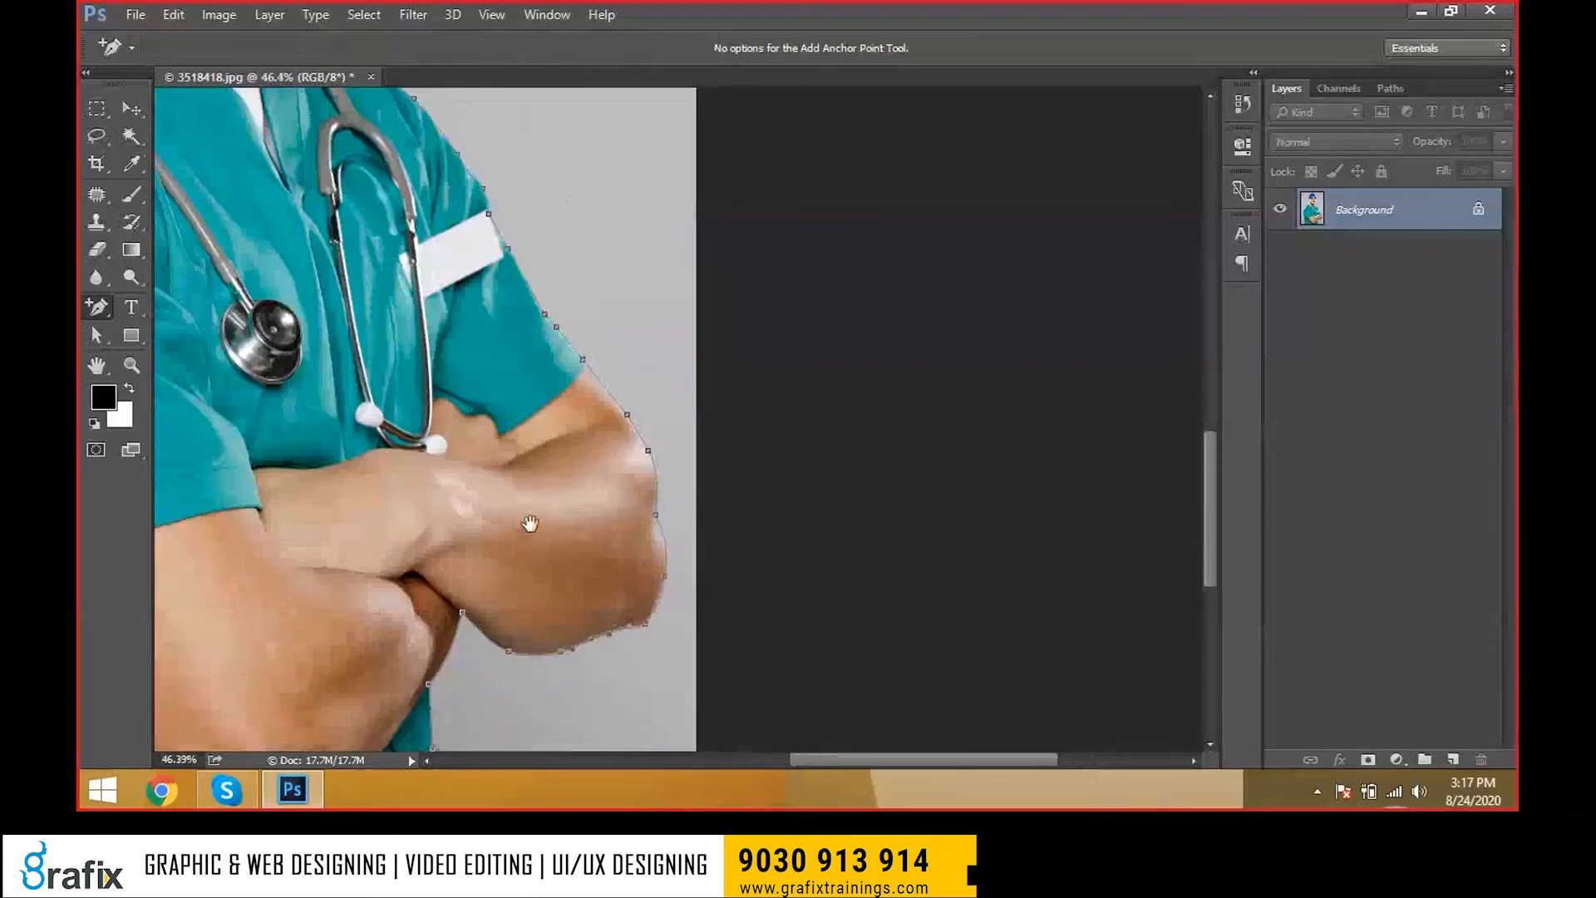
pyautogui.moveTo(529, 522); pyautogui.dragTo(588, 388)
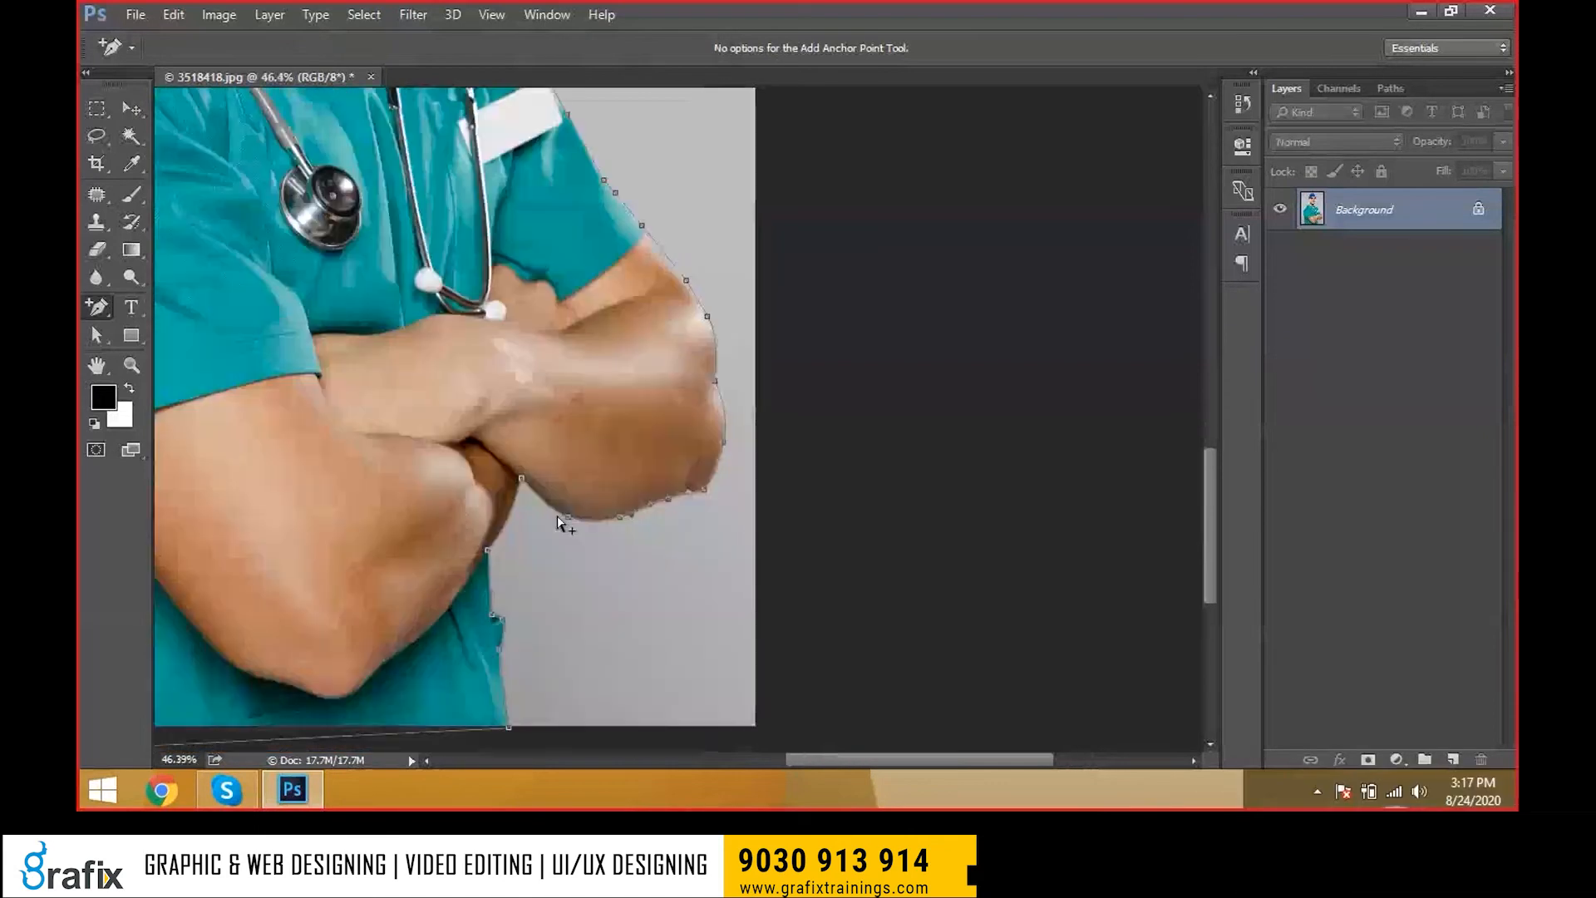
pyautogui.scroll(-2, 554, 548)
pyautogui.scroll(-1, 555, 557)
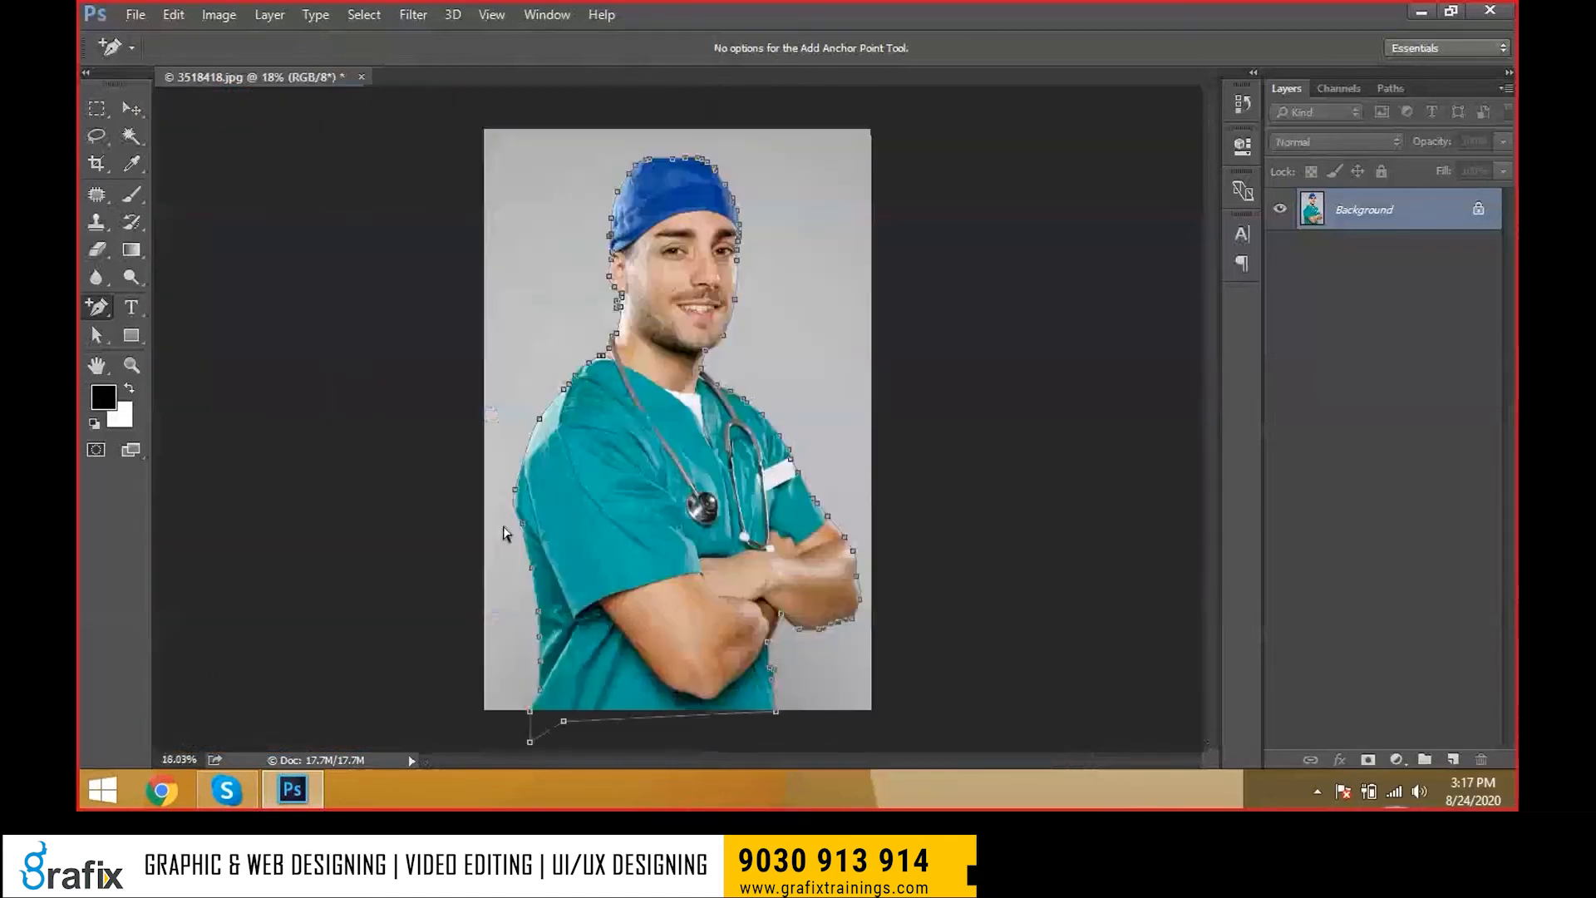
pyautogui.scroll(1, 555, 557)
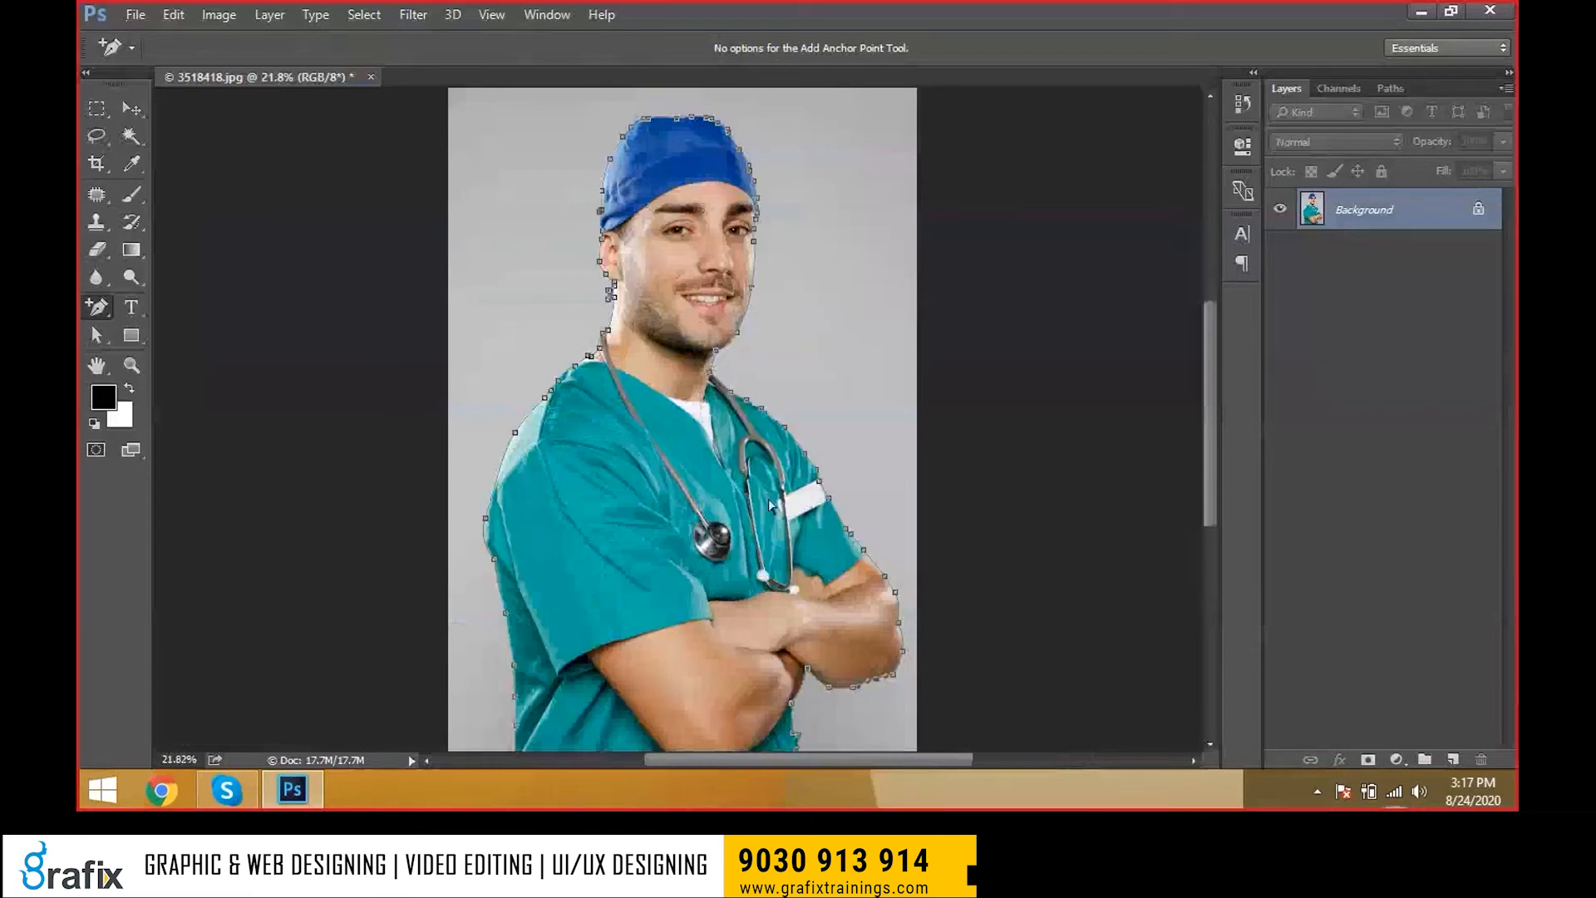
pyautogui.scroll(-1, 770, 505)
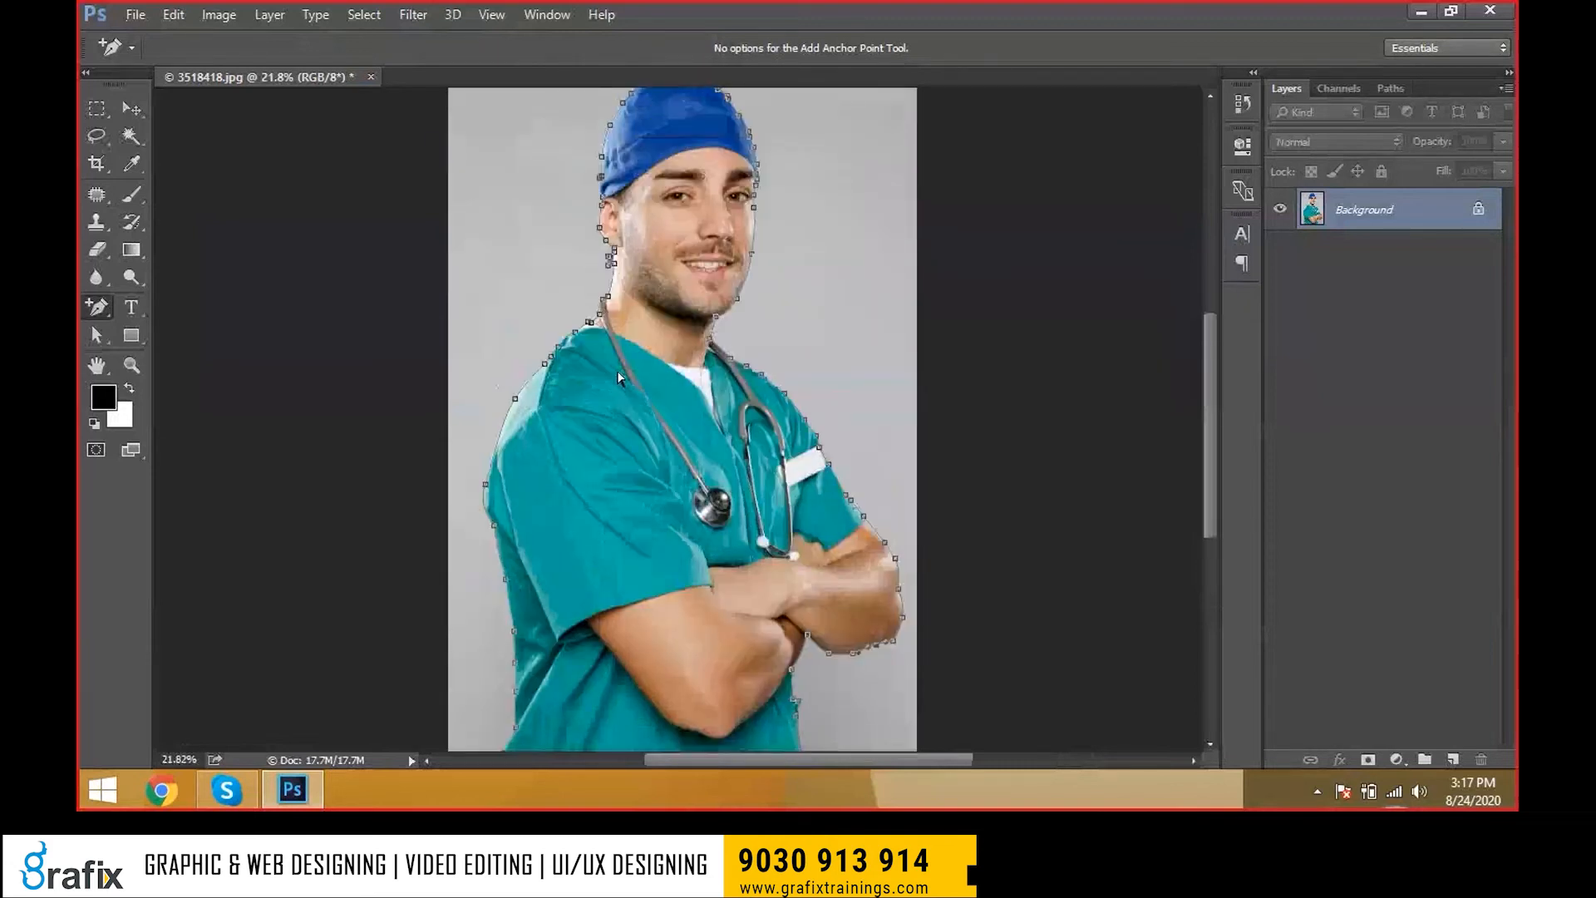
pyautogui.scroll(-2, 617, 378)
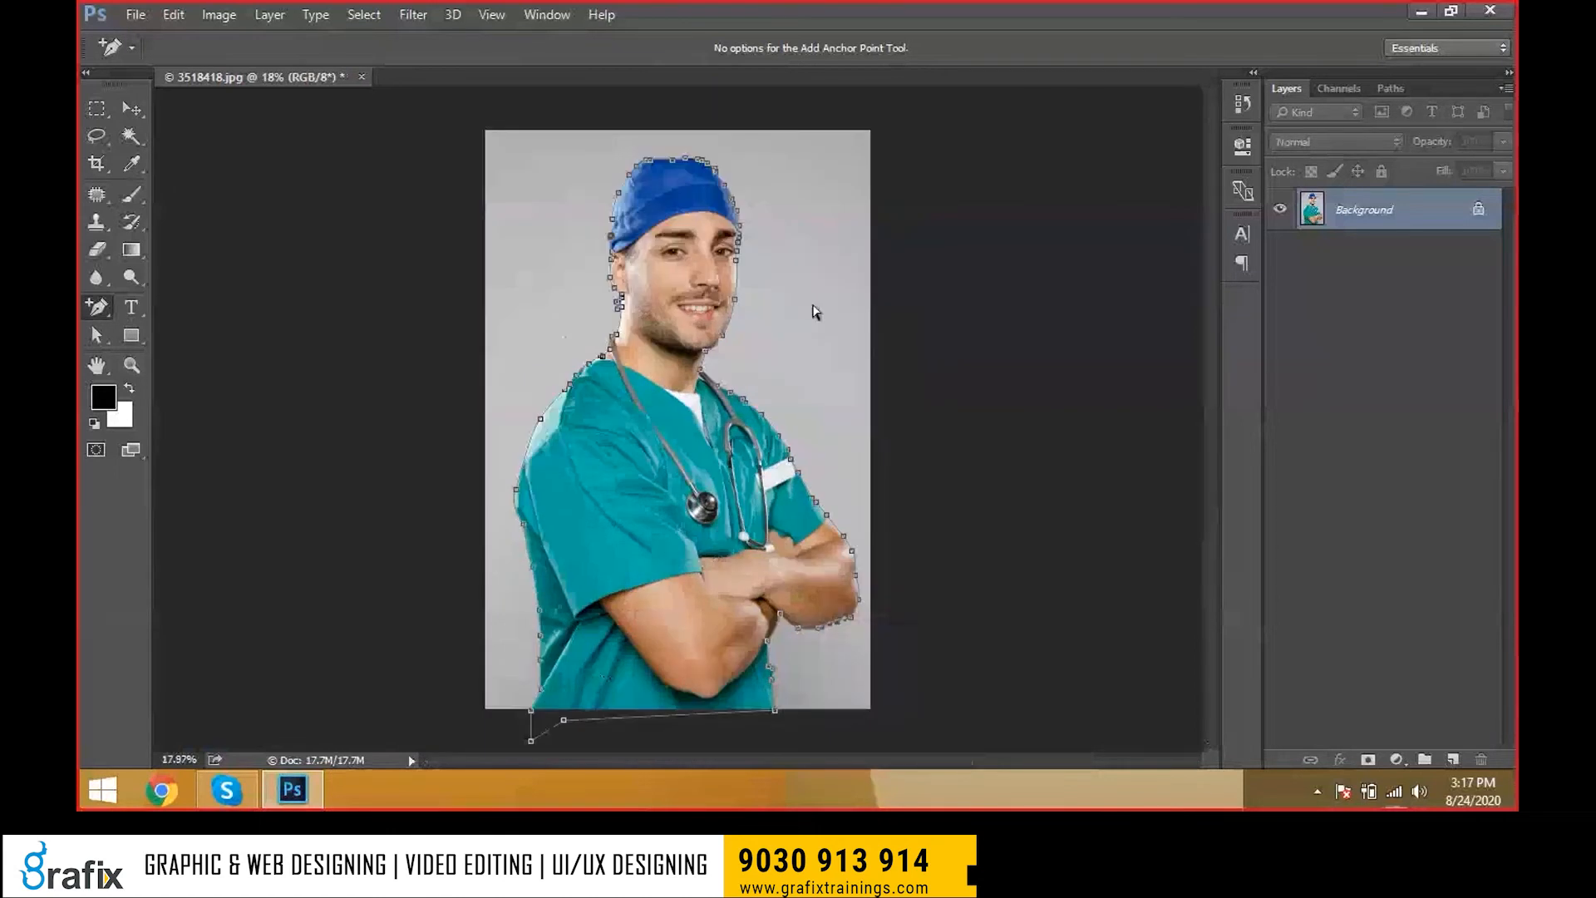
# Step: Save the work path around the man under the name "image cutting path"
pyautogui.click(1391, 88)
pyautogui.click(1506, 90)
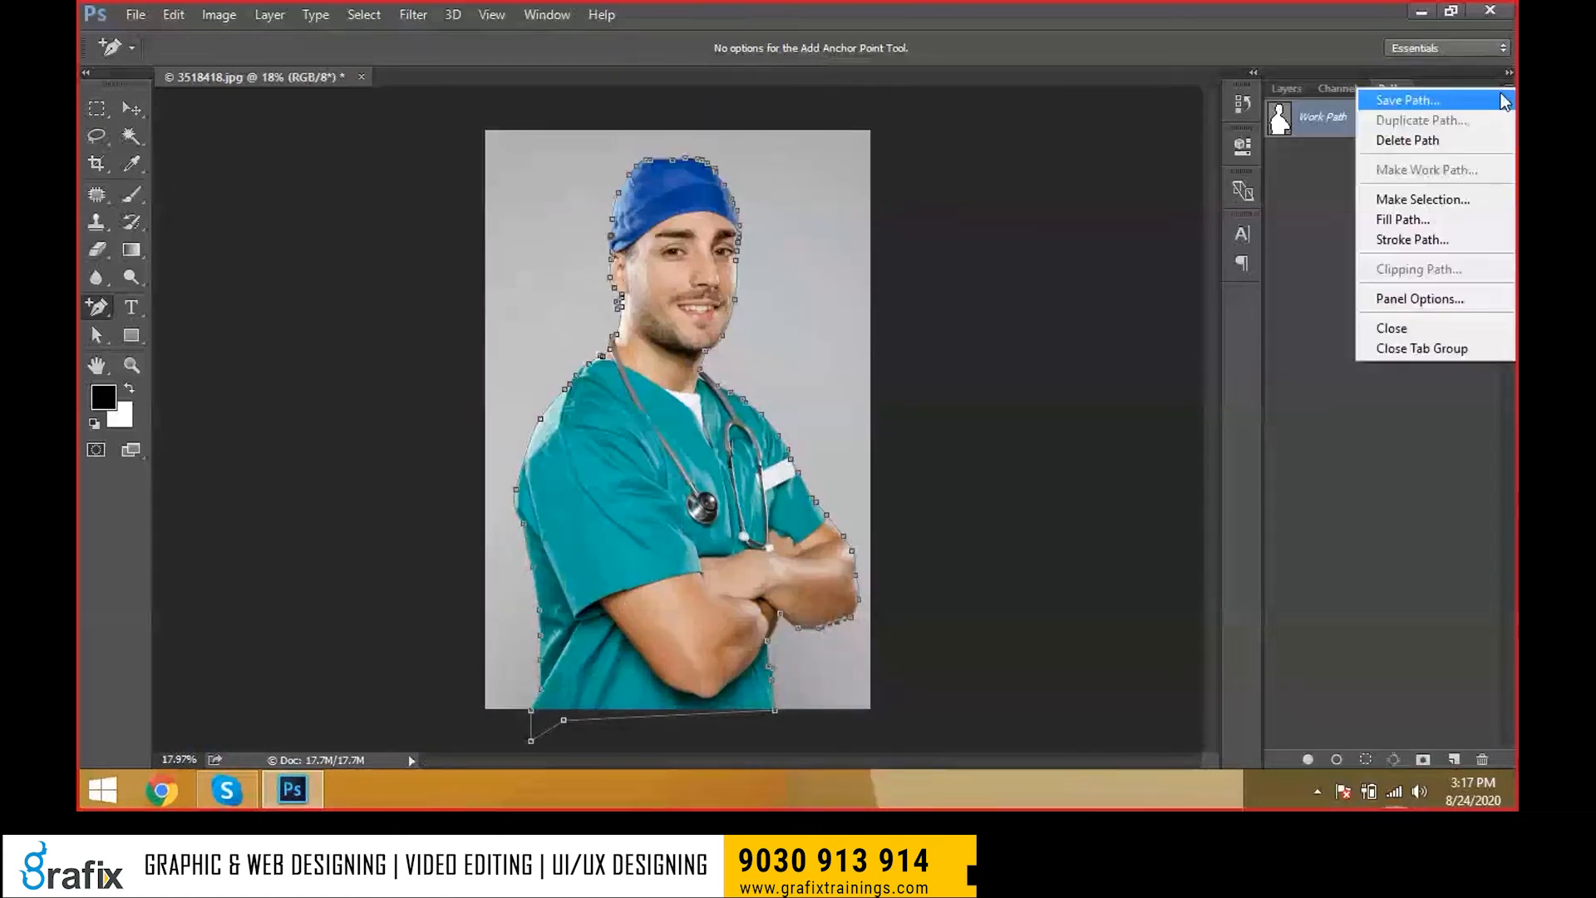
pyautogui.click(1504, 100)
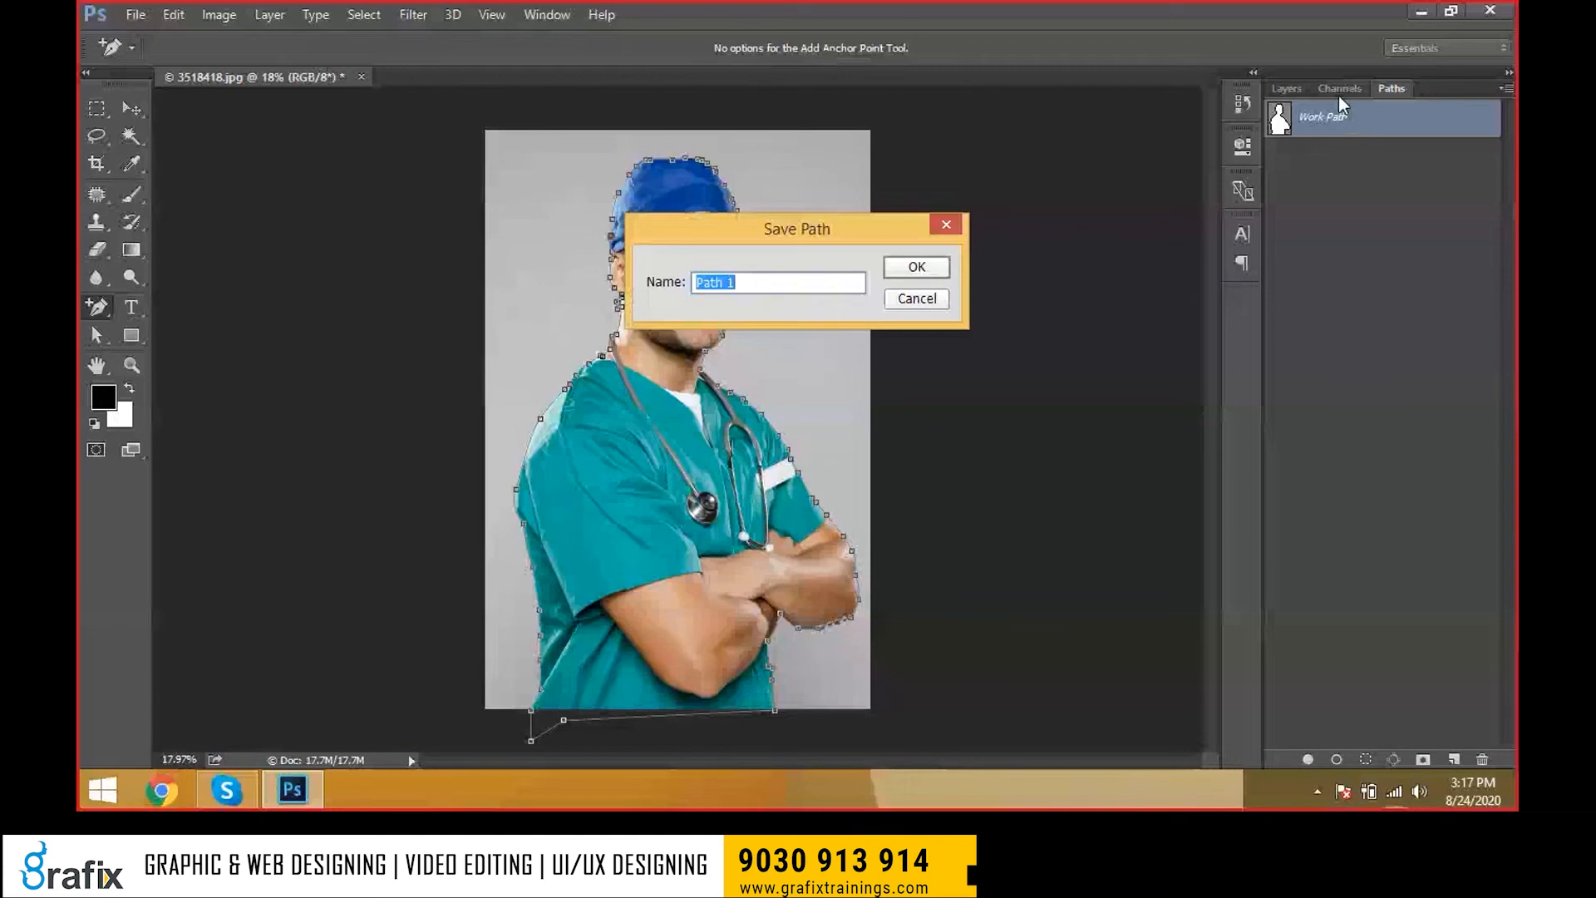
pyautogui.write('image cut')
pyautogui.press('BackSpace')
pyautogui.press('BackSpace')
pyautogui.write('utting path')
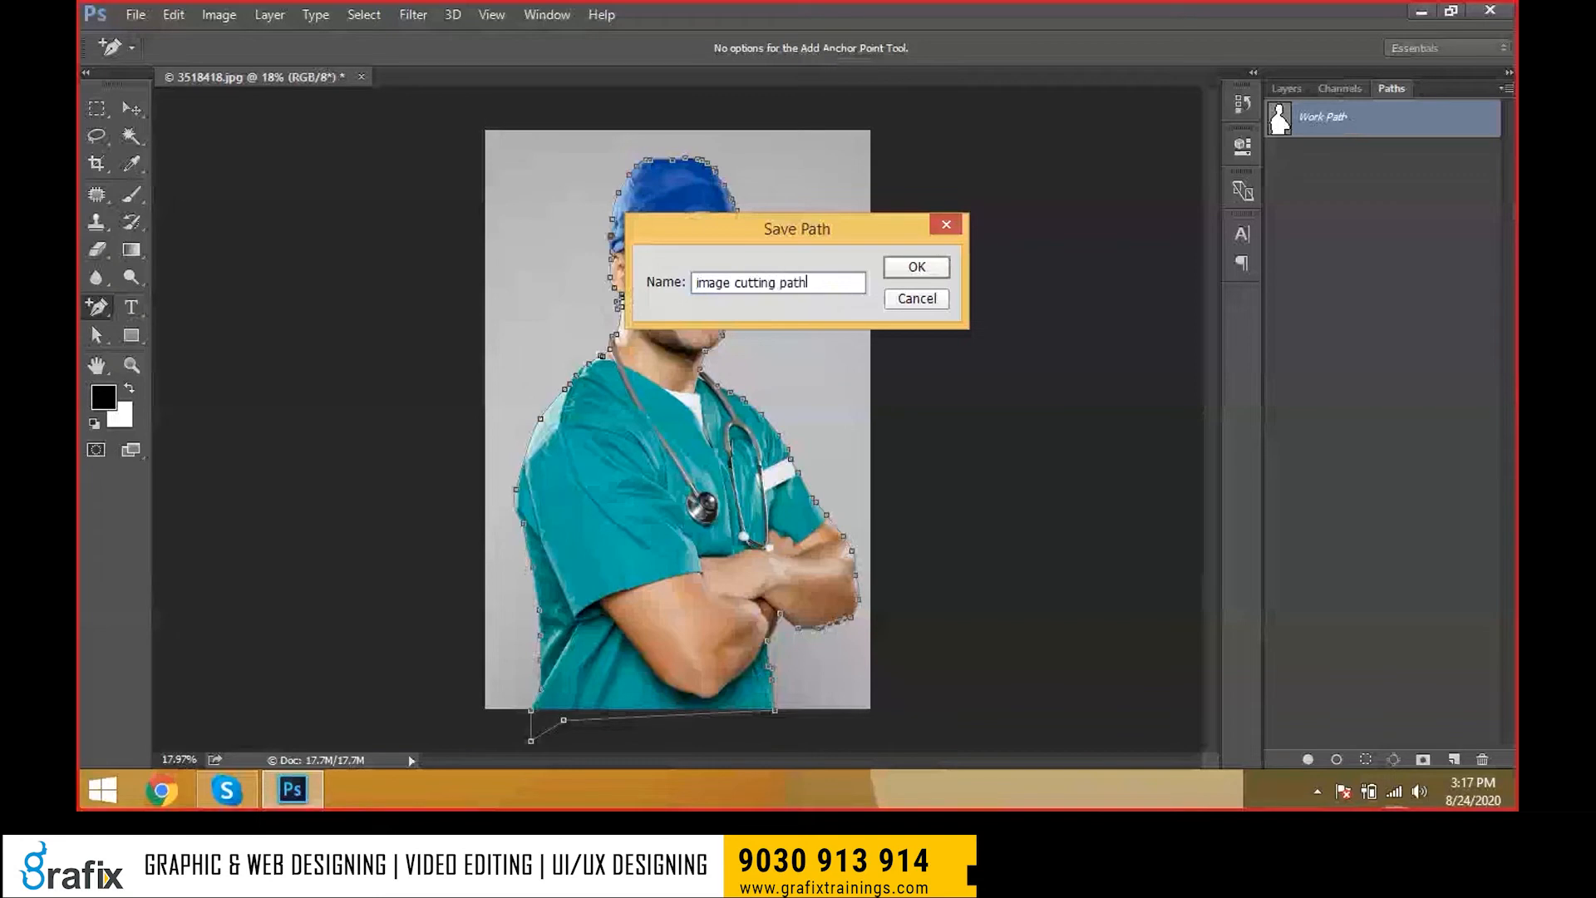
pyautogui.moveTo(750, 242); pyautogui.dragTo(826, 241)
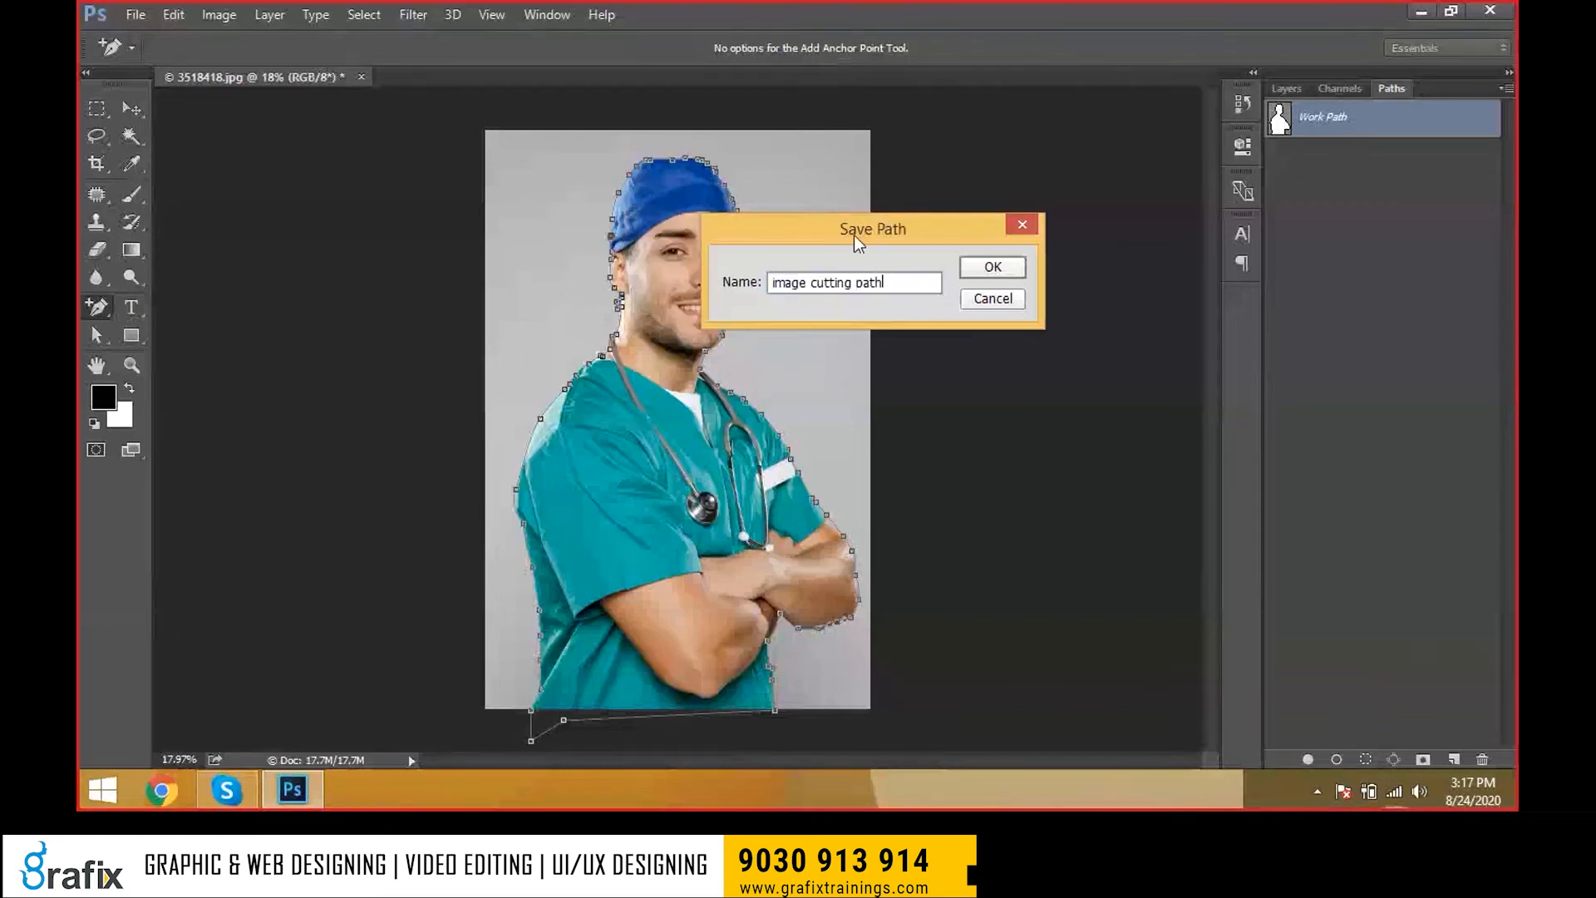
pyautogui.click(988, 269)
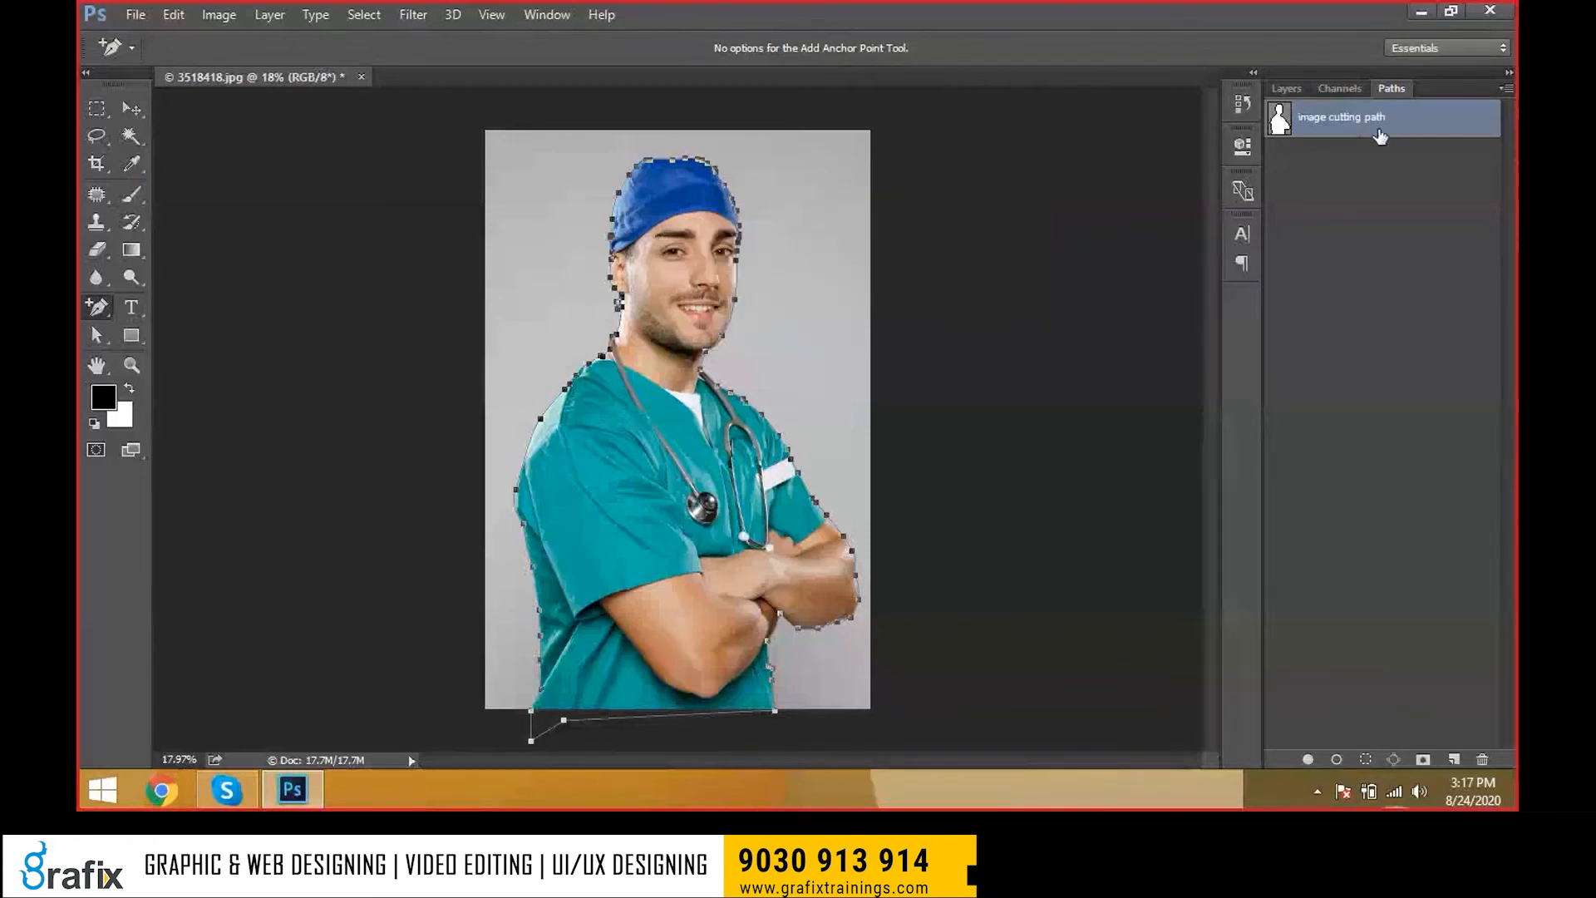
pyautogui.click(1286, 88)
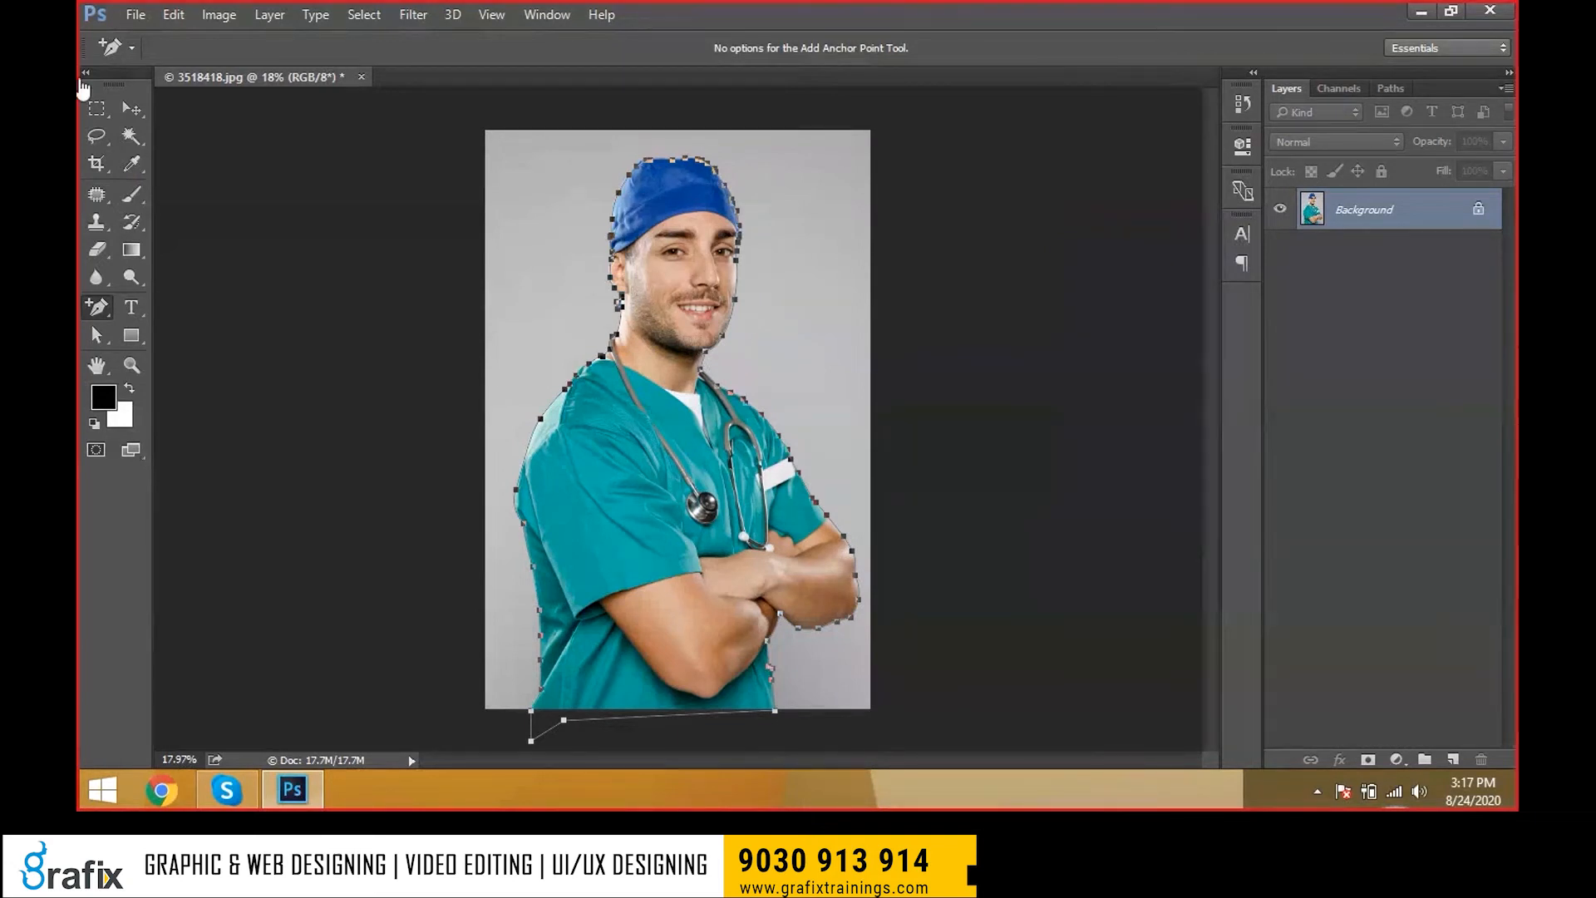
# Step: Save and close the photo, reopen 3518418.jpg and check its stored path
pyautogui.click(136, 17)
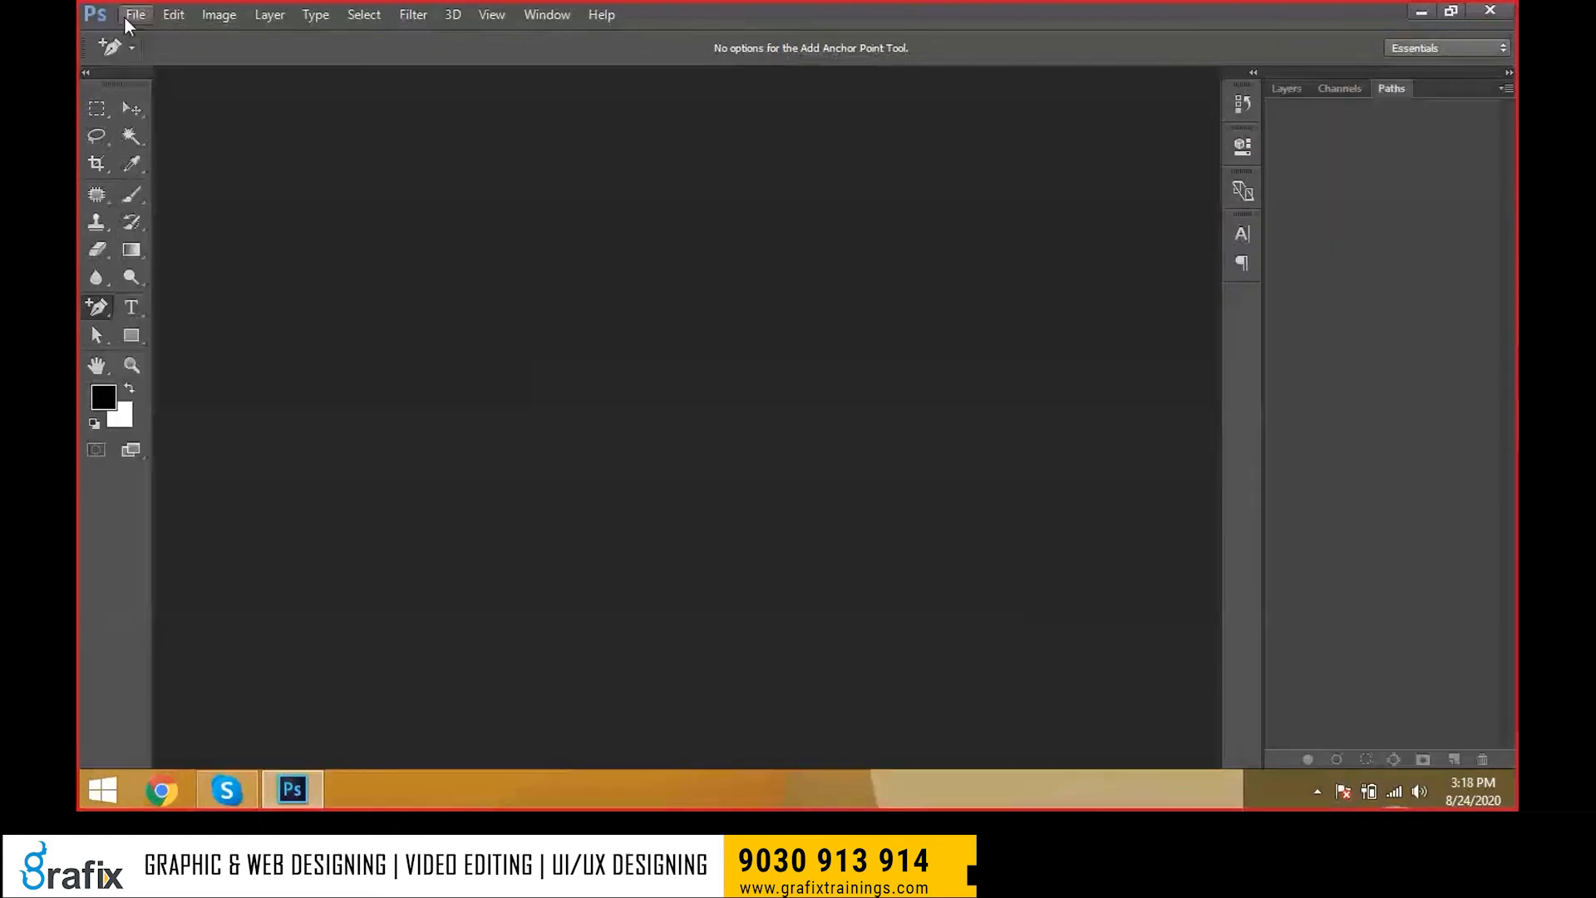
pyautogui.click(124, 17)
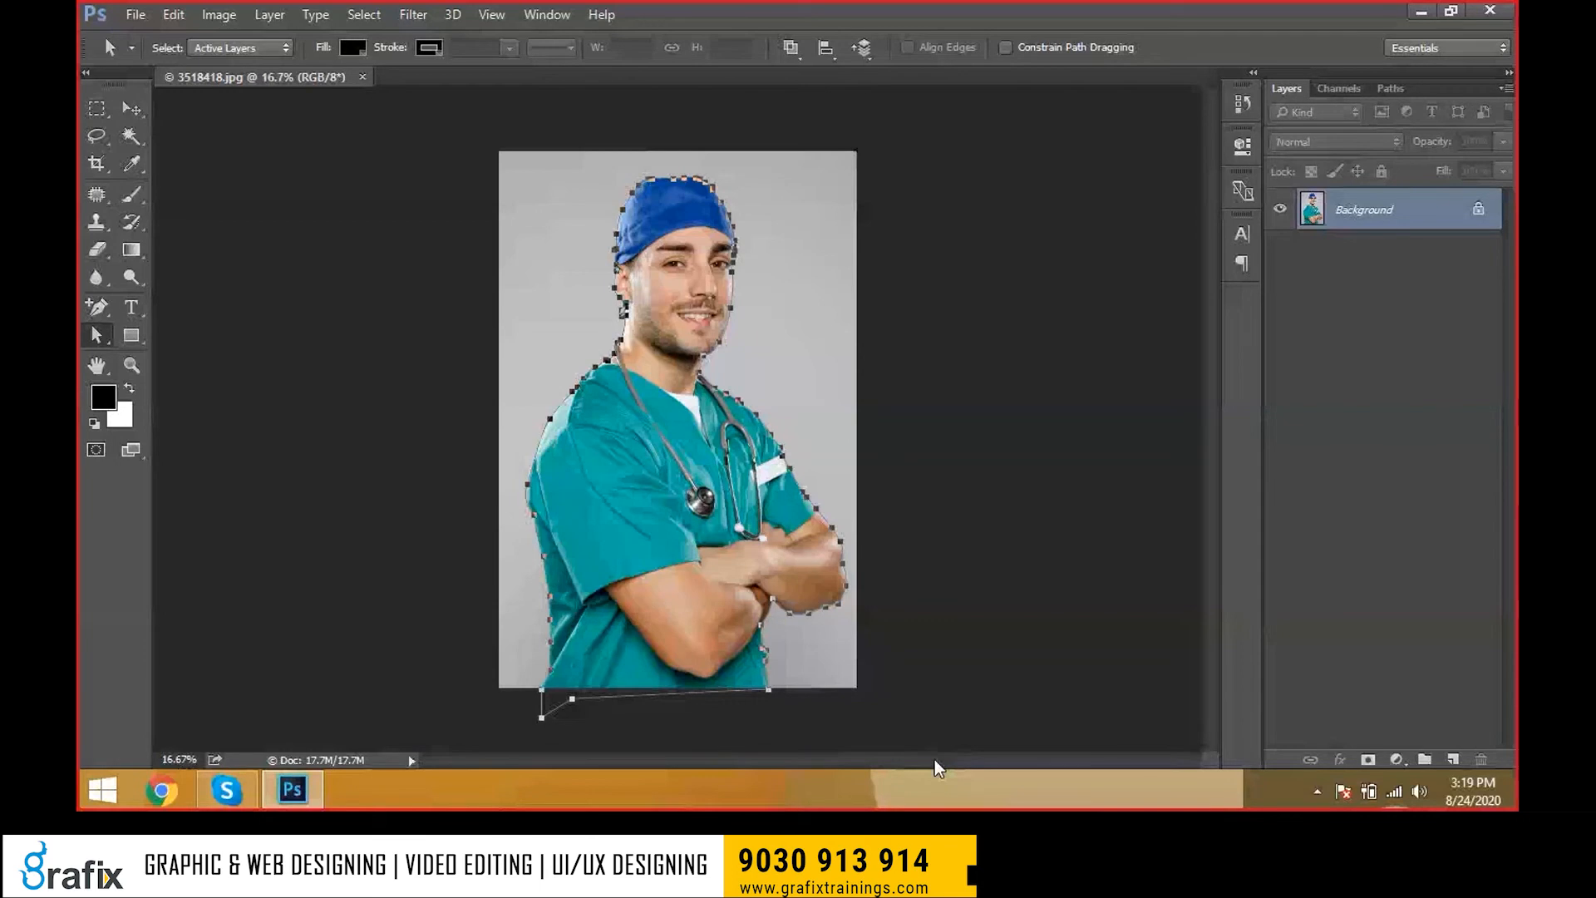
pyautogui.click(1389, 88)
pyautogui.click(1286, 88)
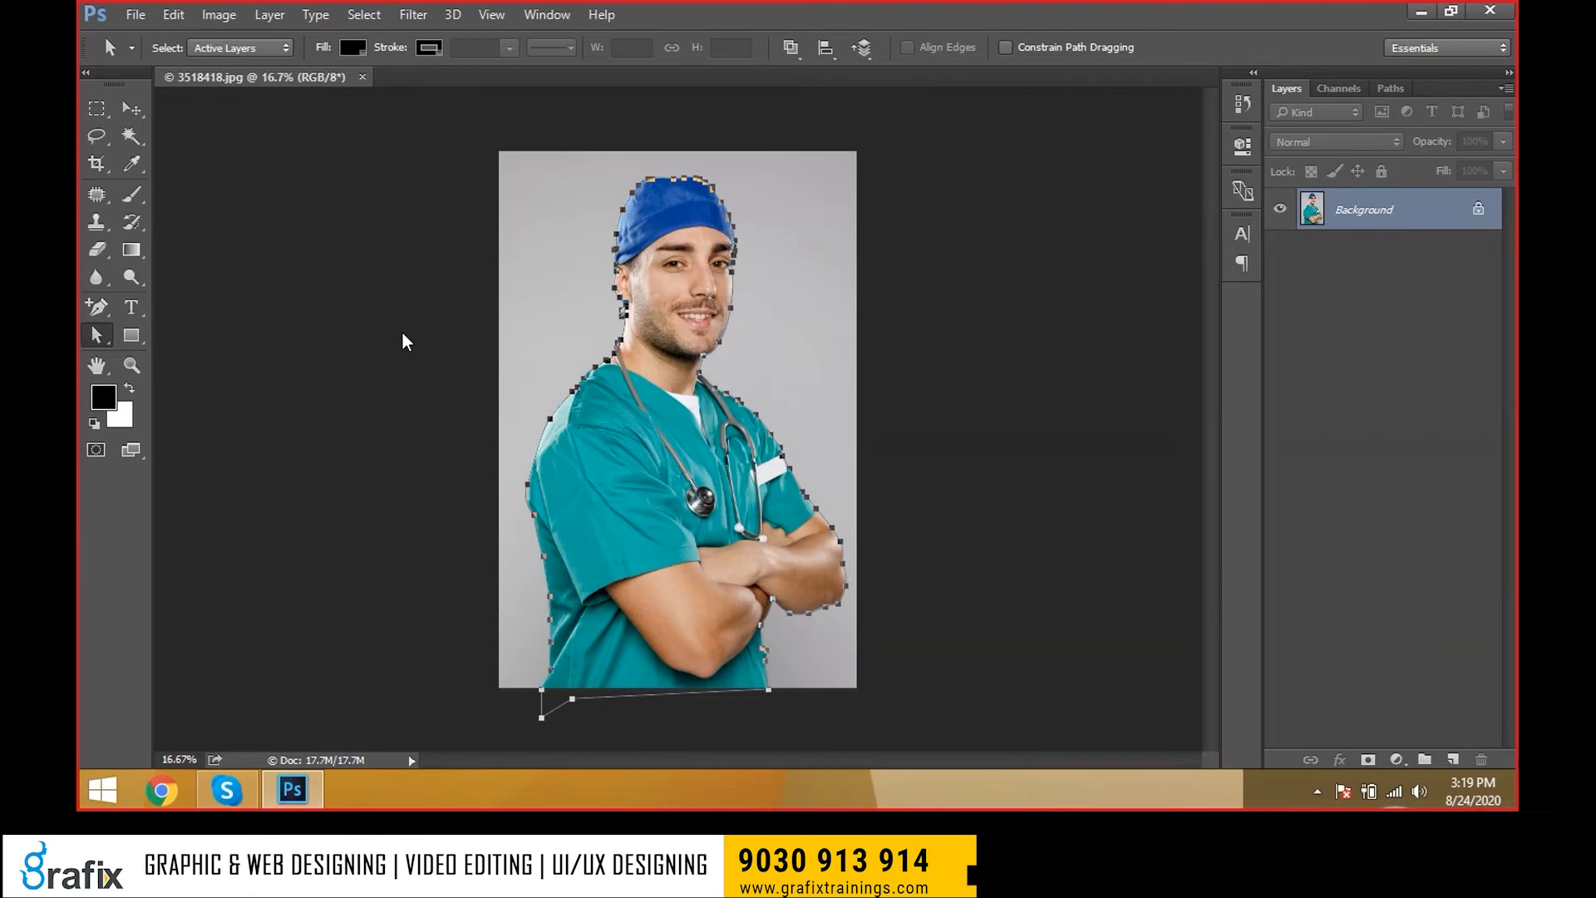
pyautogui.hotkey('ctrl', 'o')
pyautogui.doubleClick(704, 357)
pyautogui.moveTo(990, 739); pyautogui.dragTo(990, 740)
# Step: Try to shift the whole path sideways off the man with the Path Selection tool, and undo the move
pyautogui.rightClick(100, 334)
pyautogui.rightClick(105, 310)
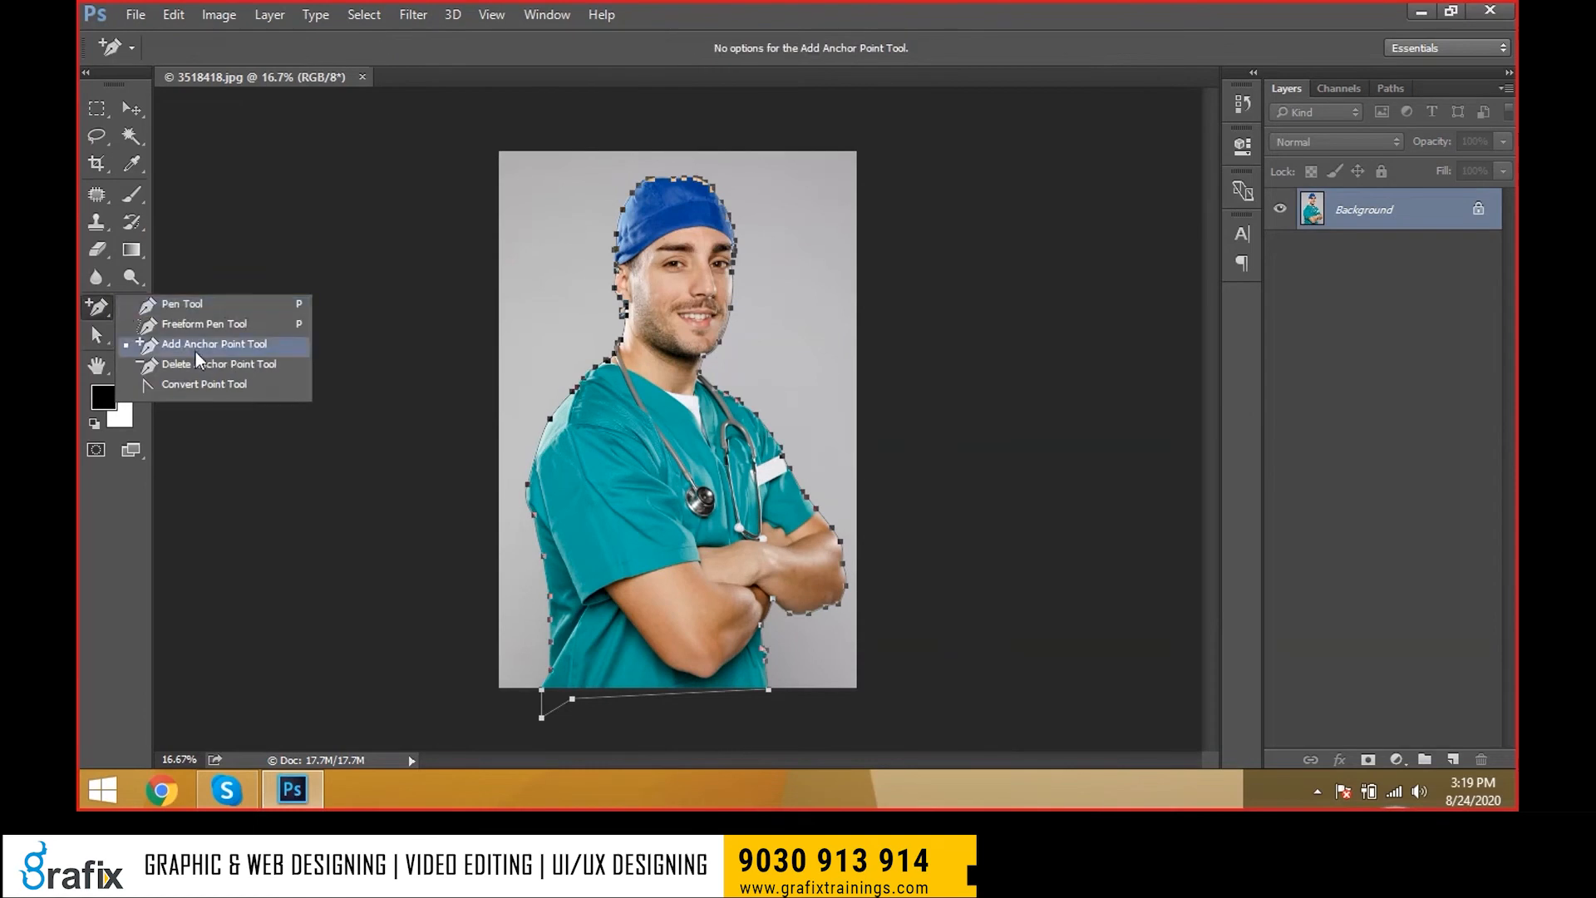
pyautogui.click(242, 385)
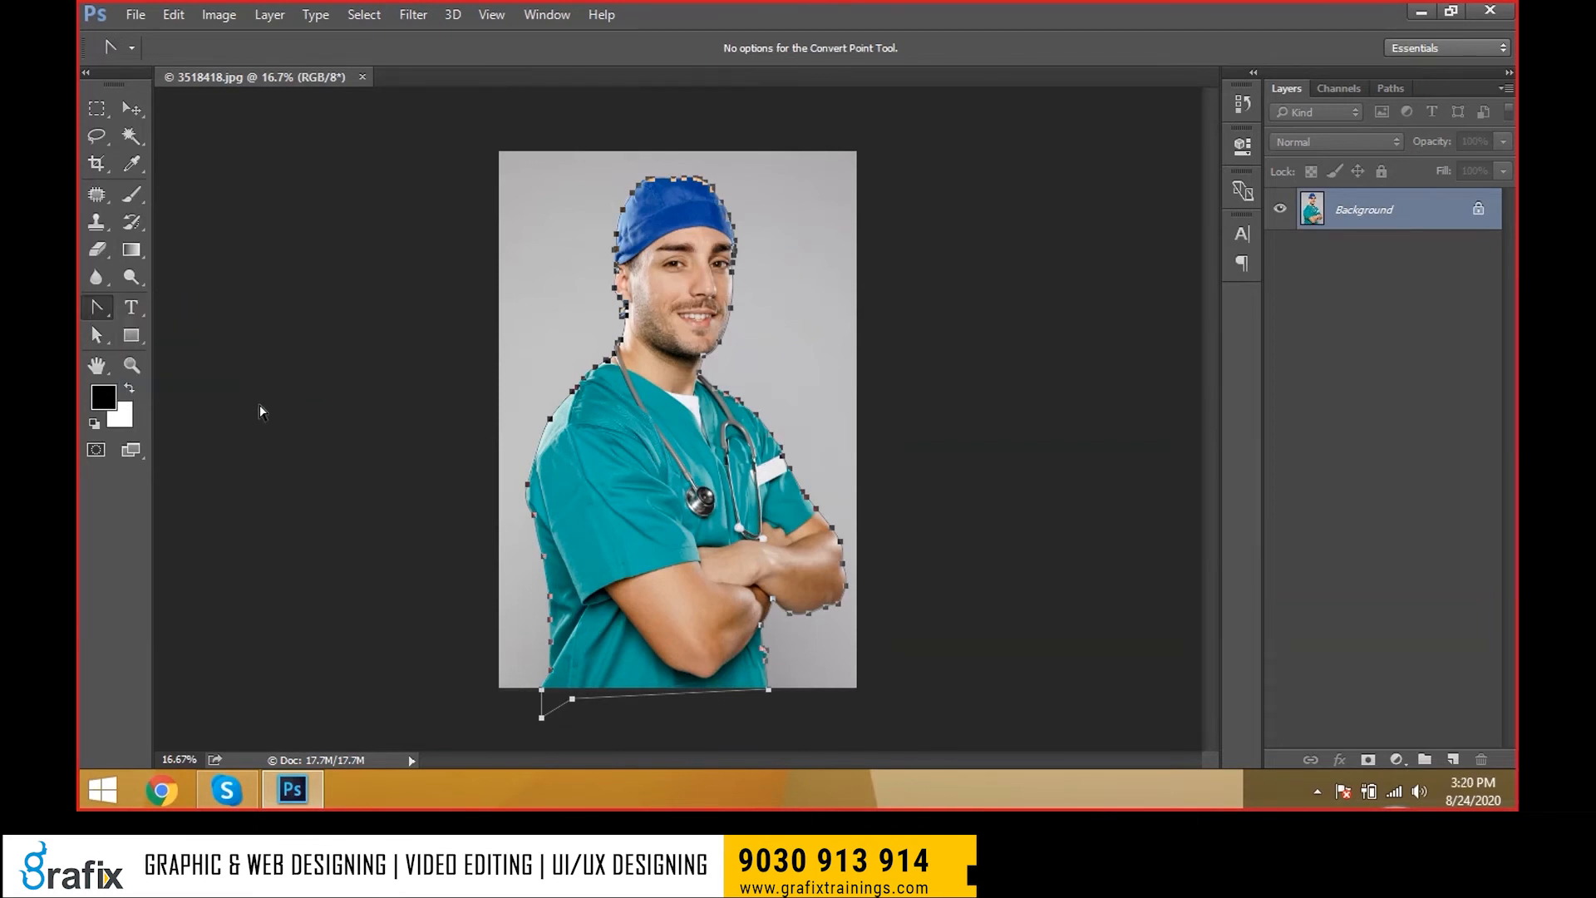
pyautogui.moveTo(91, 324); pyautogui.dragTo(175, 349)
pyautogui.moveTo(672, 393); pyautogui.dragTo(843, 402)
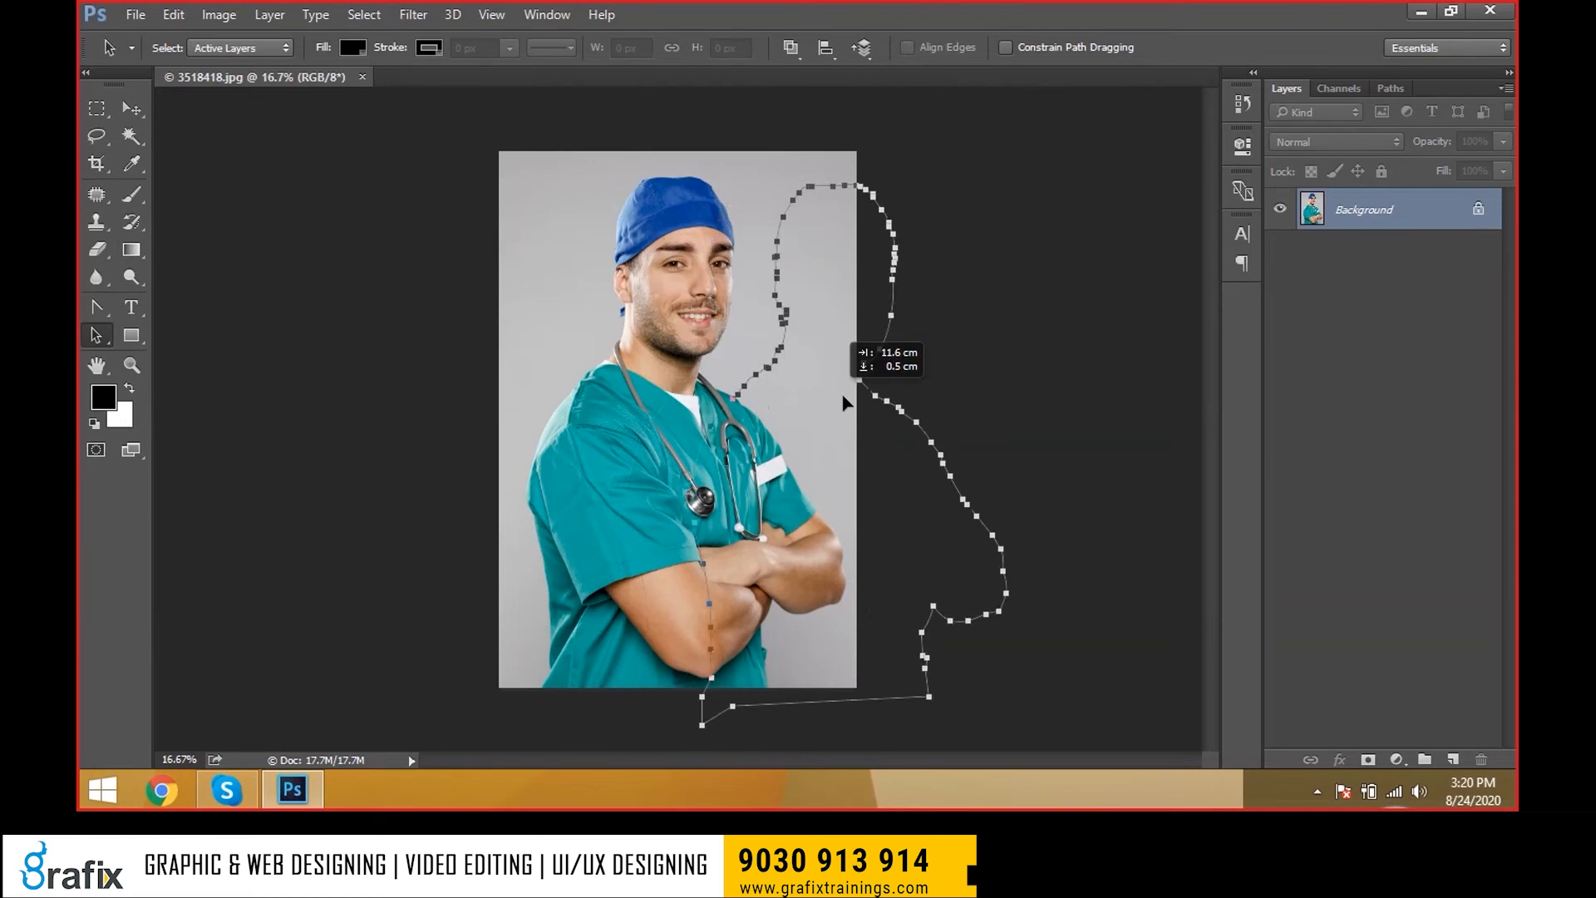
pyautogui.hotkey('ctrl', 'z')
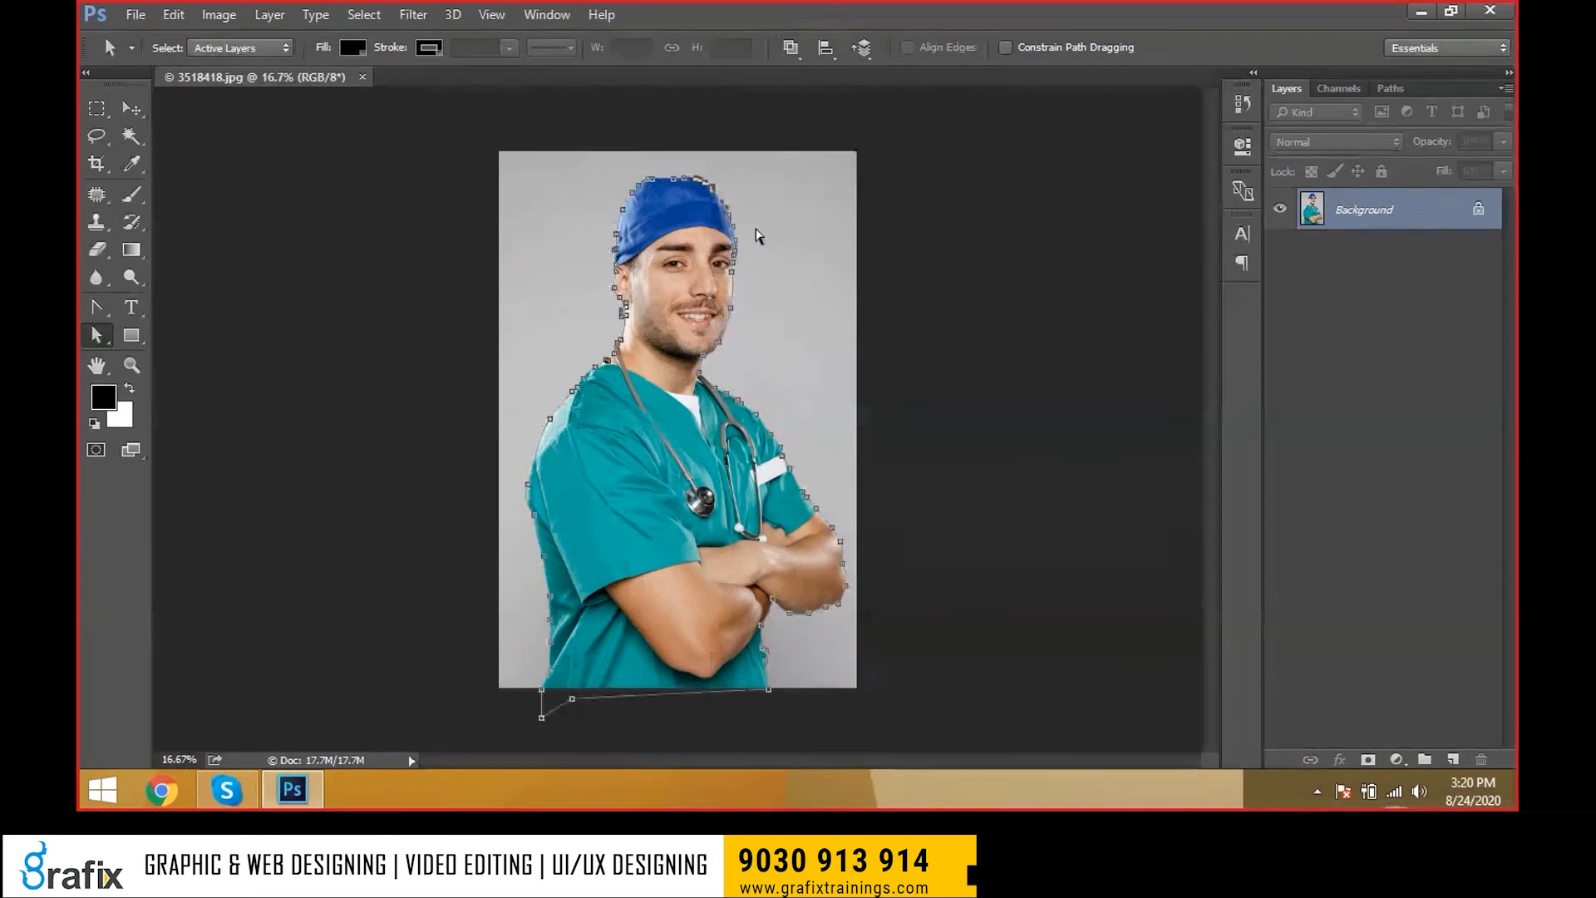
# Step: Make a new anti-aliased selection from the whole path with a feather radius of 0 pixels
pyautogui.scroll(1, 416, 436)
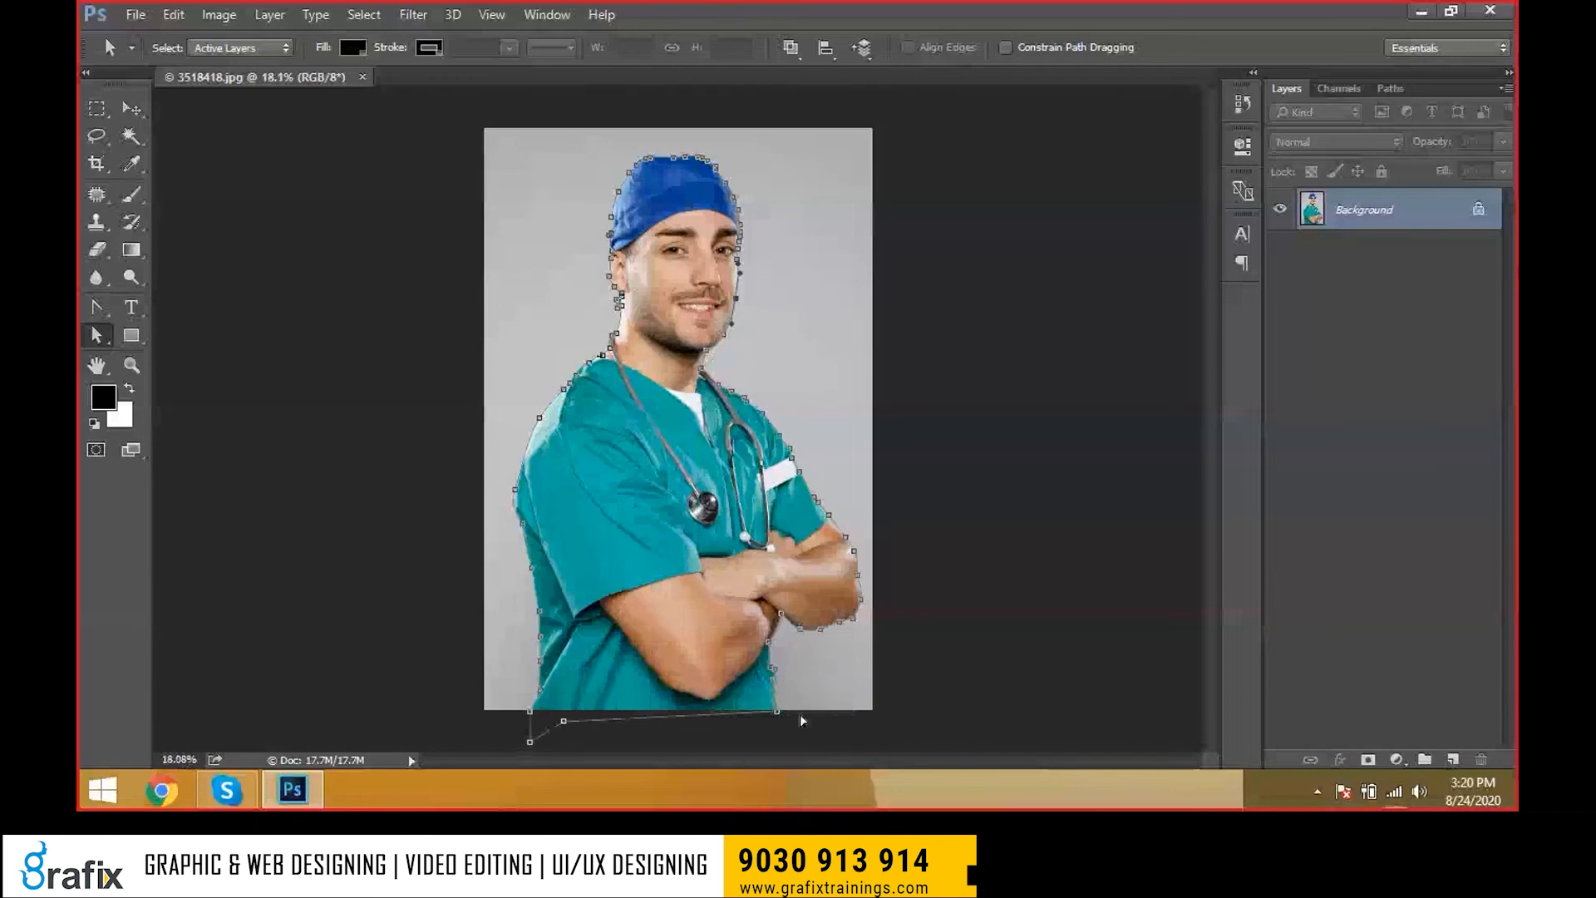
pyautogui.click(98, 336)
pyautogui.click(190, 348)
pyautogui.rightClick(642, 207)
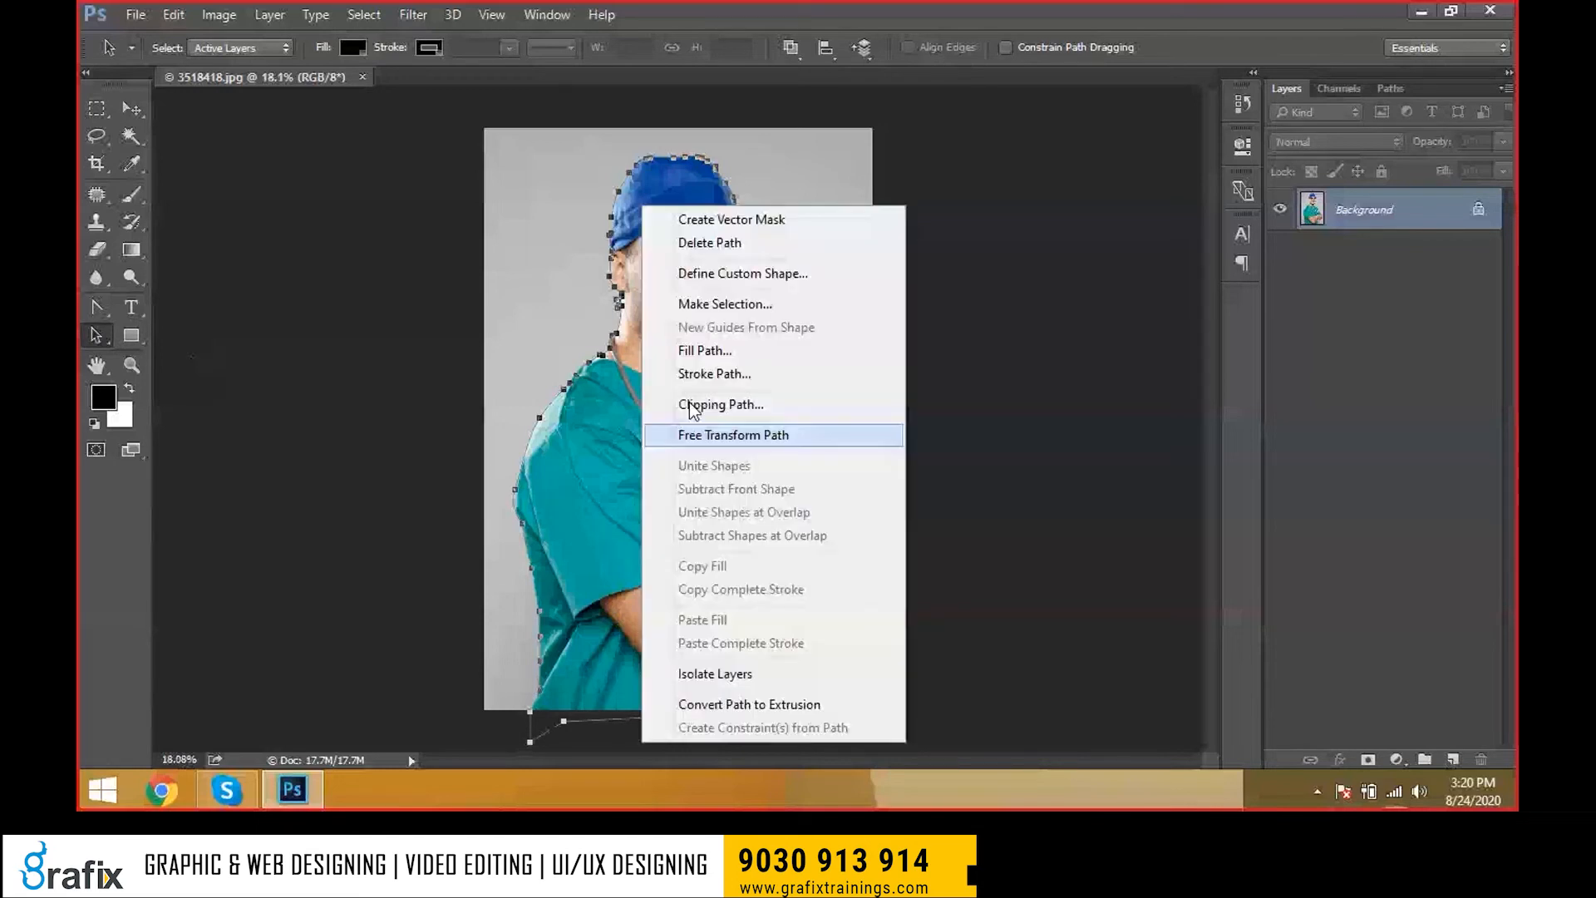
pyautogui.click(714, 304)
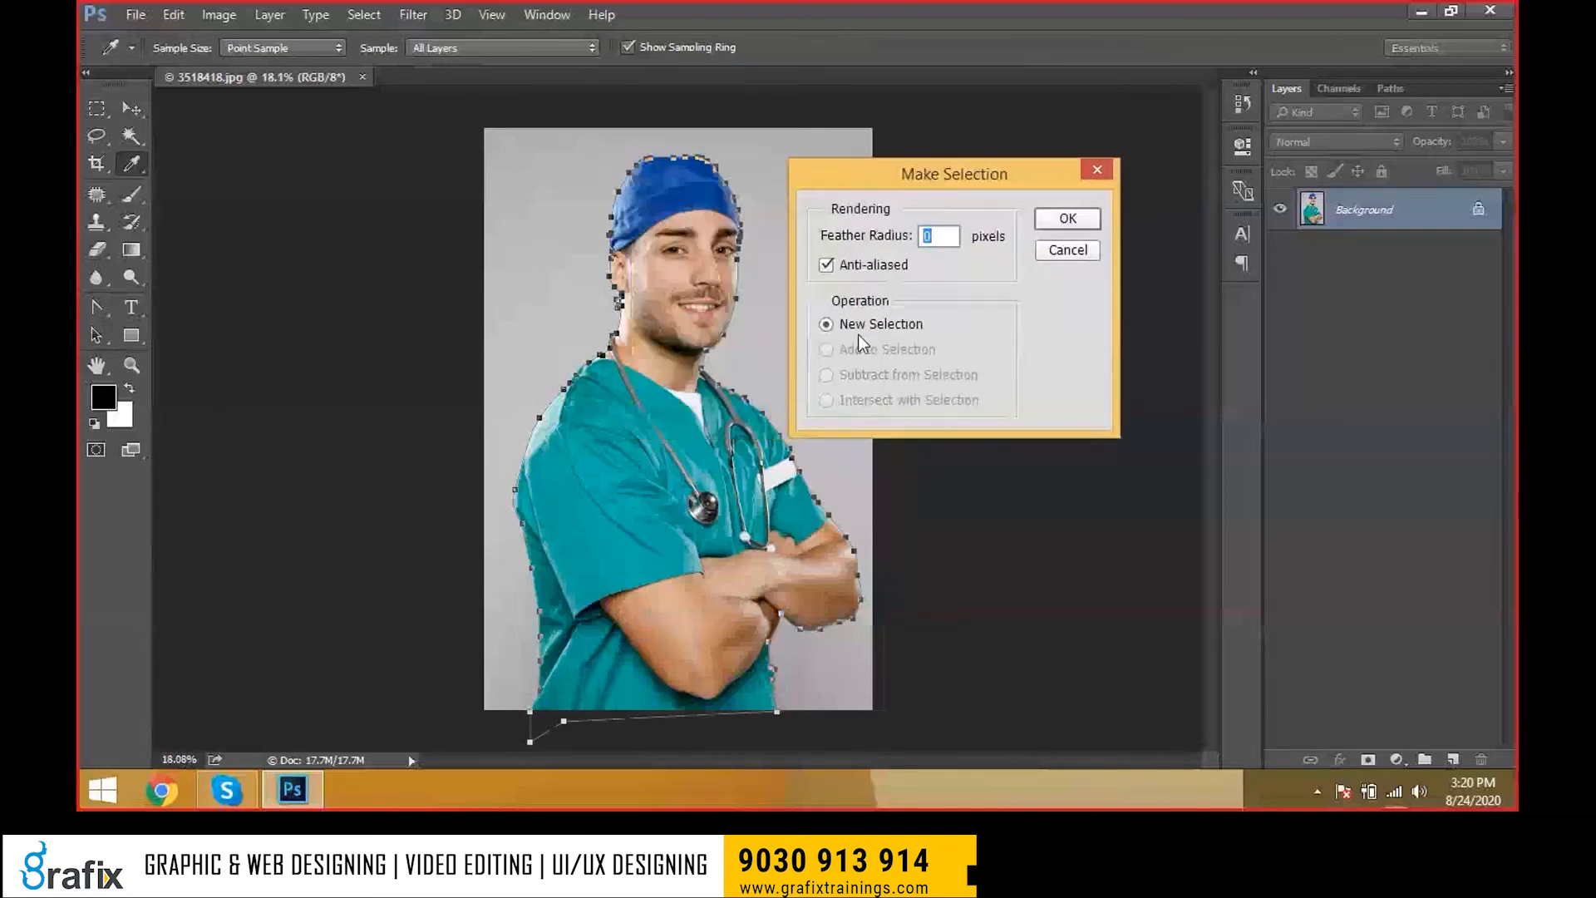
pyautogui.click(1068, 218)
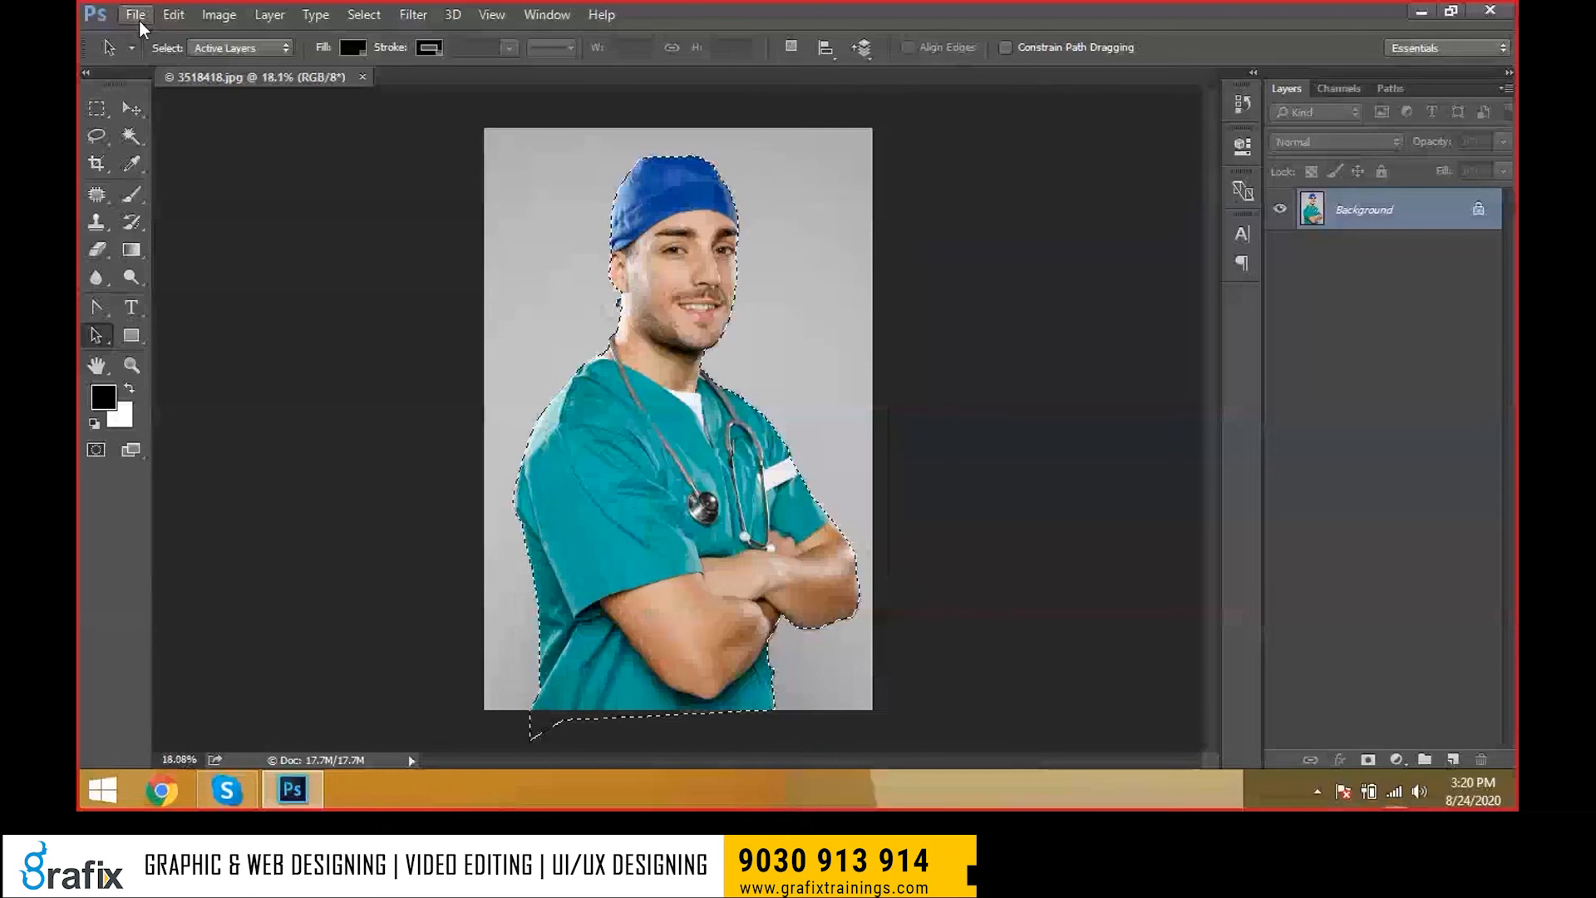
# Step: Open the forest image nature-3151869 from the BACKGROUNDS folder
pyautogui.hotkey('ctrl', 'o')
pyautogui.press('BackSpace')
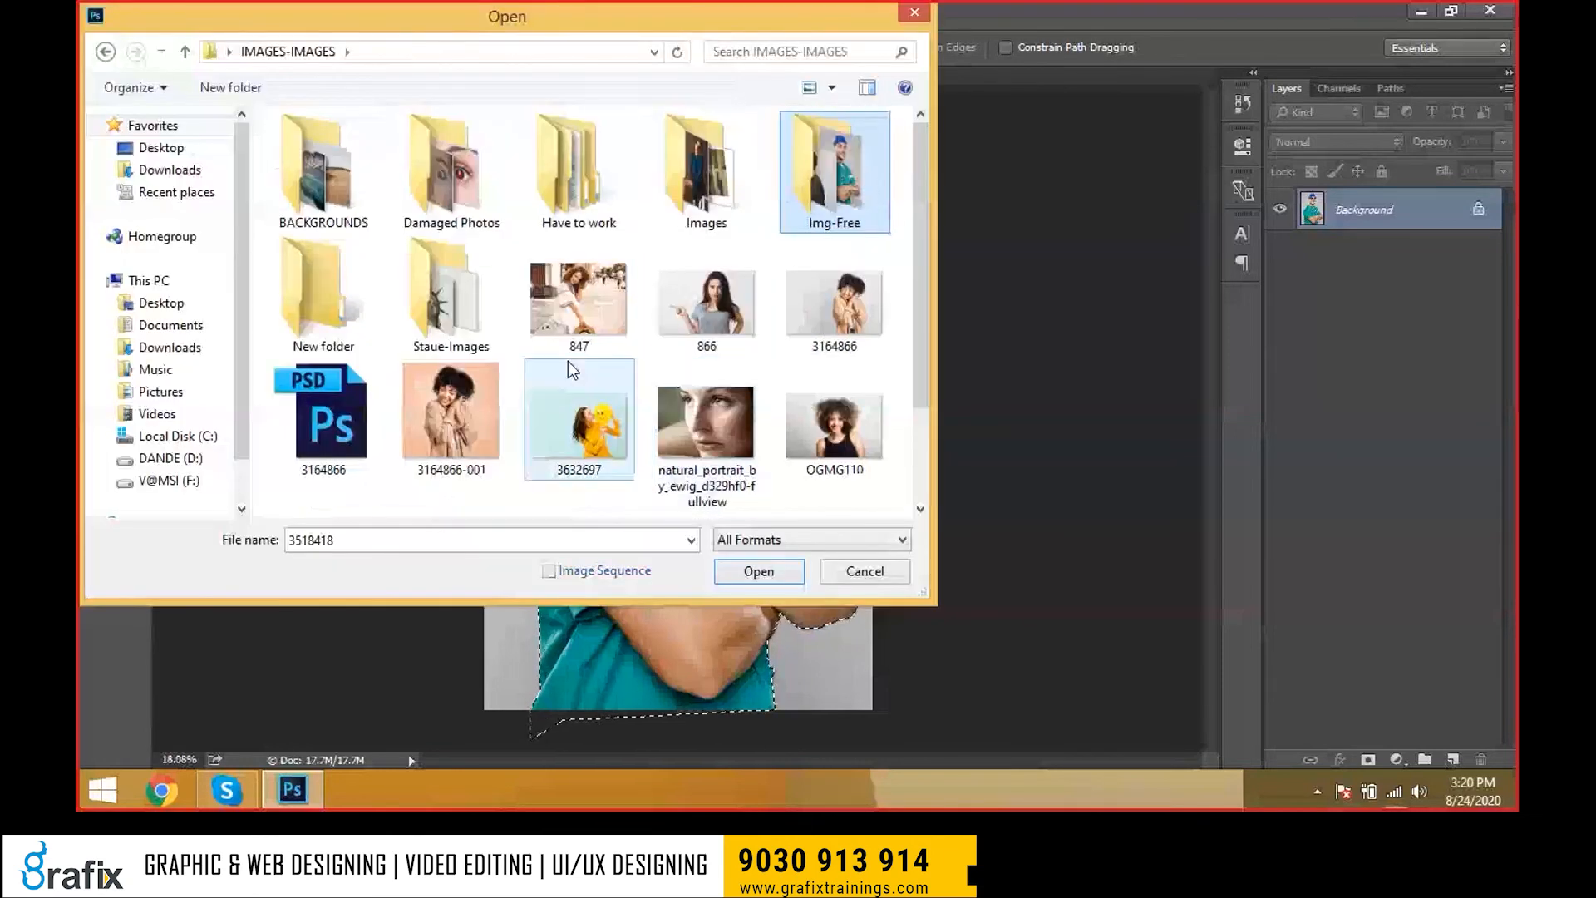
pyautogui.scroll(-2, 485, 397)
pyautogui.scroll(2, 485, 397)
pyautogui.doubleClick(320, 167)
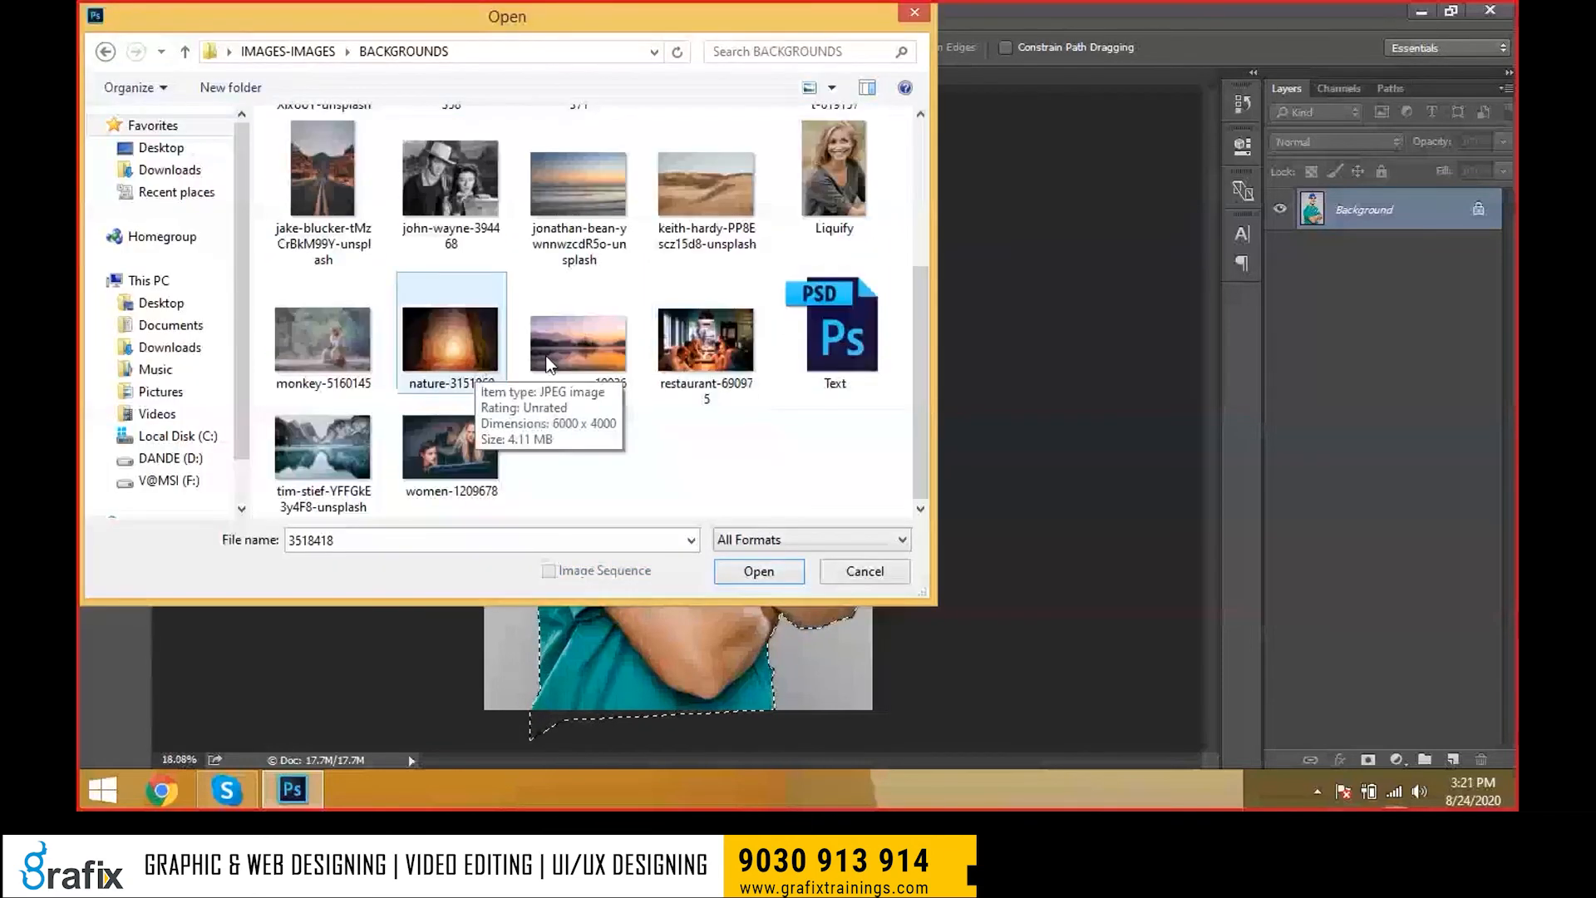
pyautogui.click(615, 199)
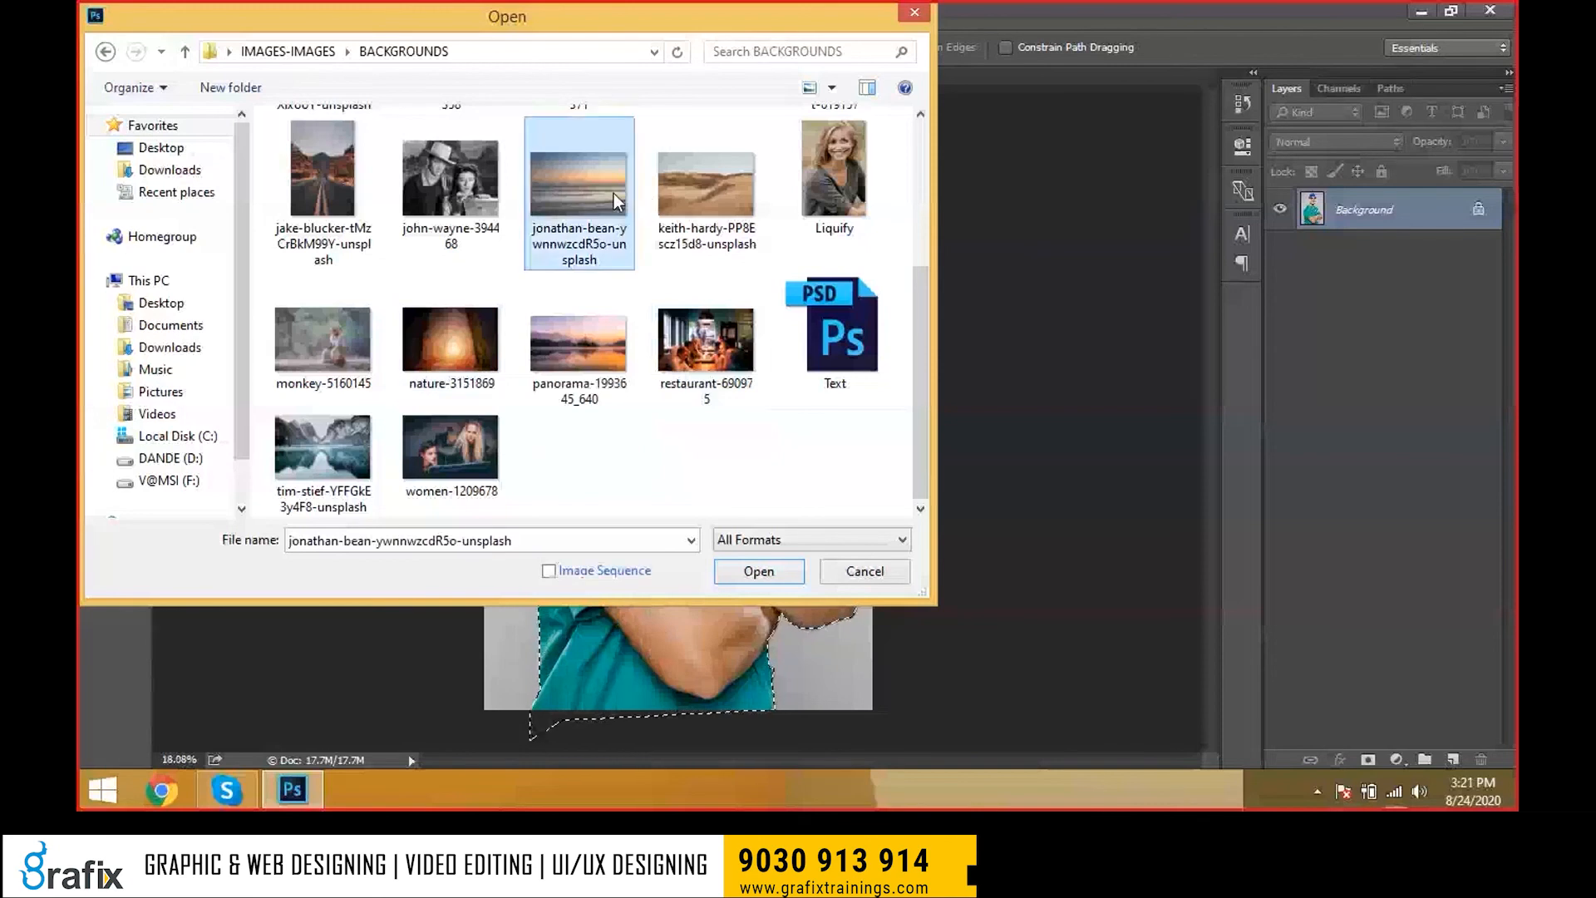
pyautogui.click(529, 340)
pyautogui.doubleClick(568, 327)
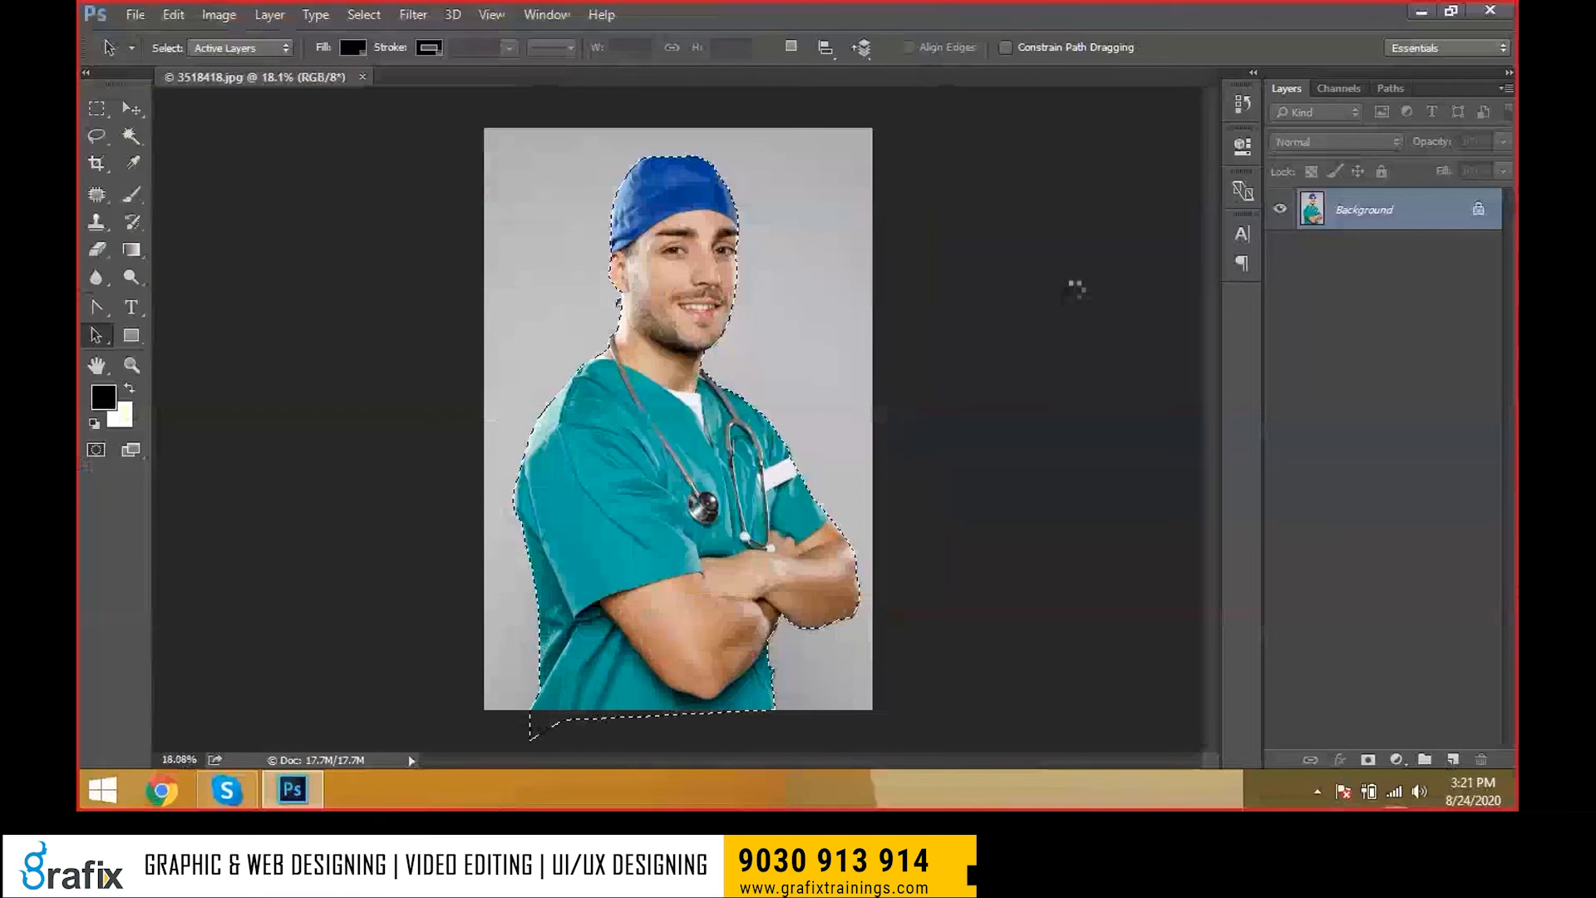
# Step: Move the selected man into the nature-3151869 document and place him at the lower centre of the forest scene
pyautogui.click(135, 109)
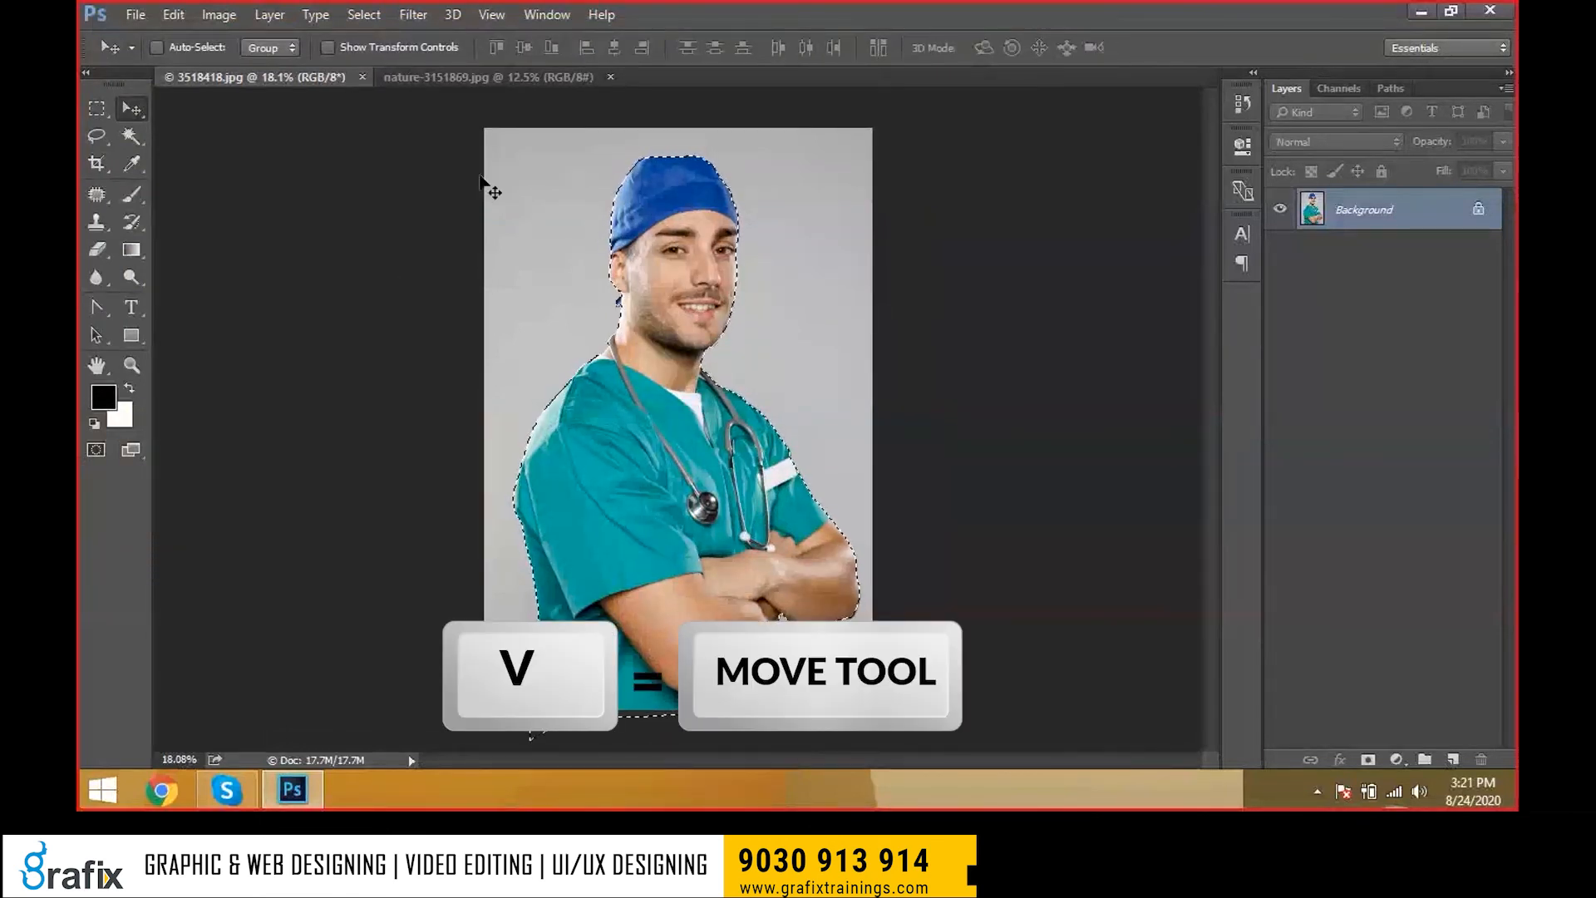
pyautogui.moveTo(678, 183); pyautogui.dragTo(521, 107)
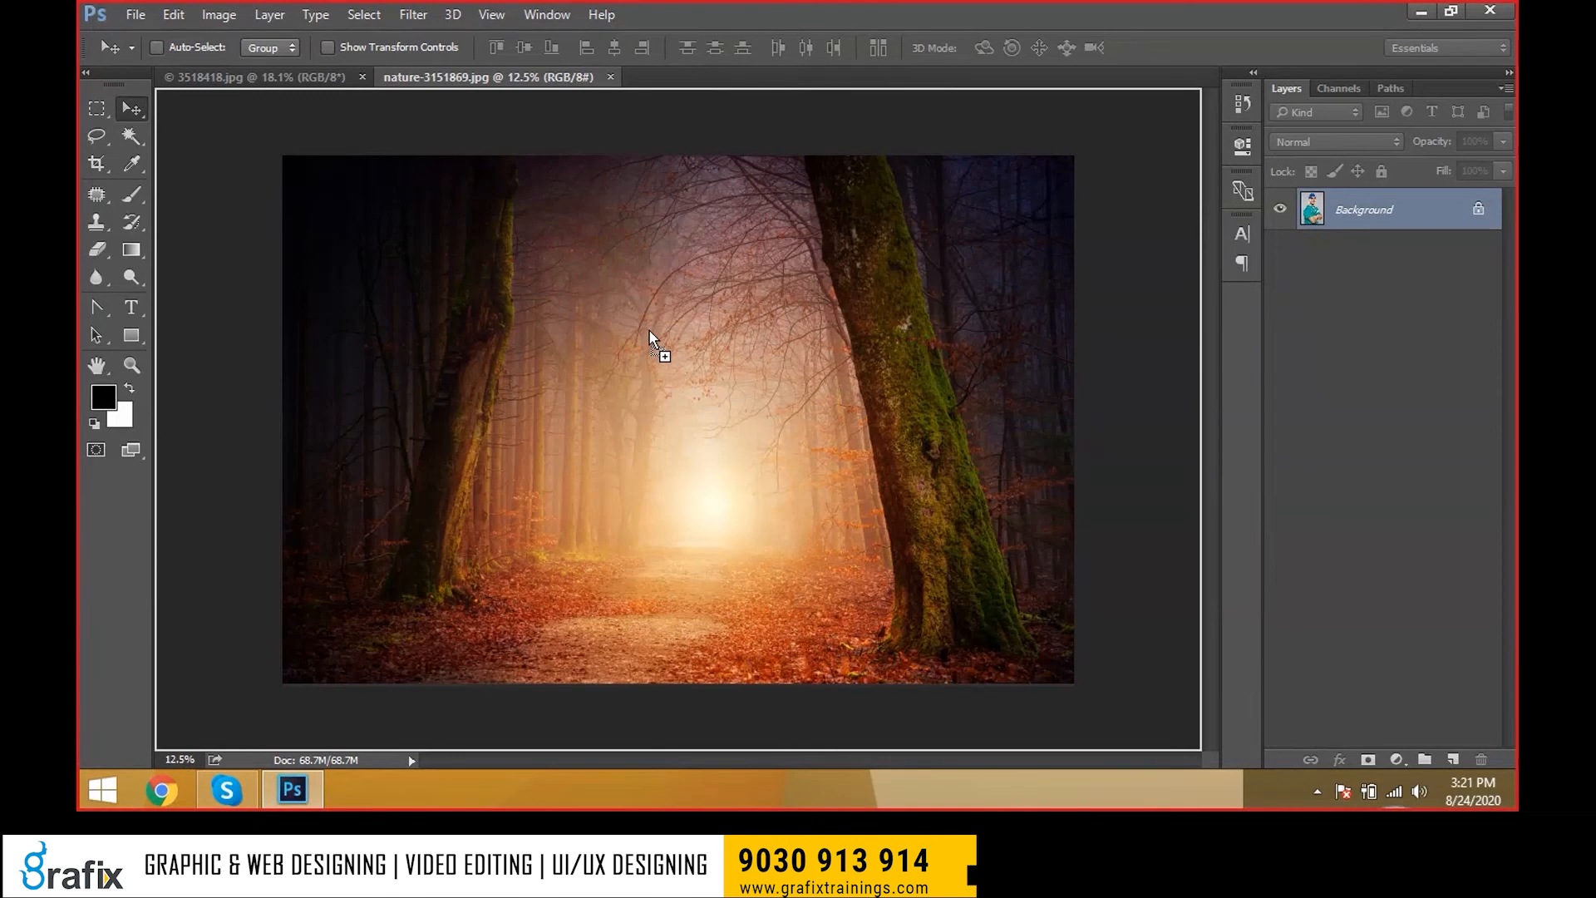
pyautogui.moveTo(649, 332); pyautogui.dragTo(650, 333)
pyautogui.moveTo(754, 421); pyautogui.dragTo(786, 477)
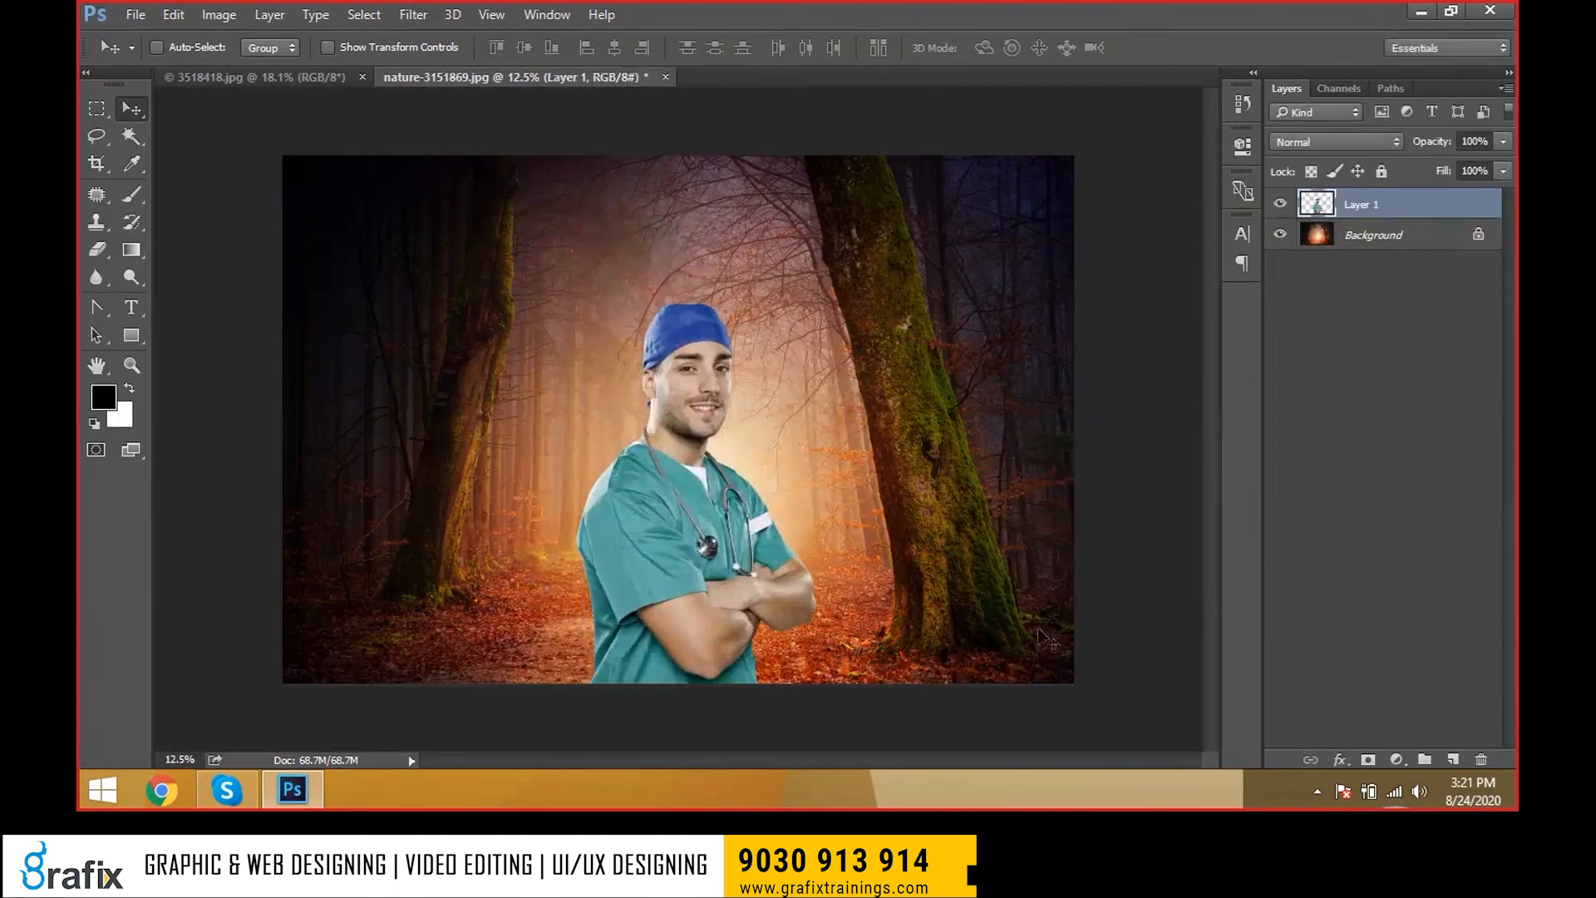
# Step: Examine the cut-out's edges around the head, neck and shoulder up close against the forest background
pyautogui.press('ctrl')
pyautogui.keyDown('ctrl'); pyautogui.click(682, 505); pyautogui.keyUp('ctrl')
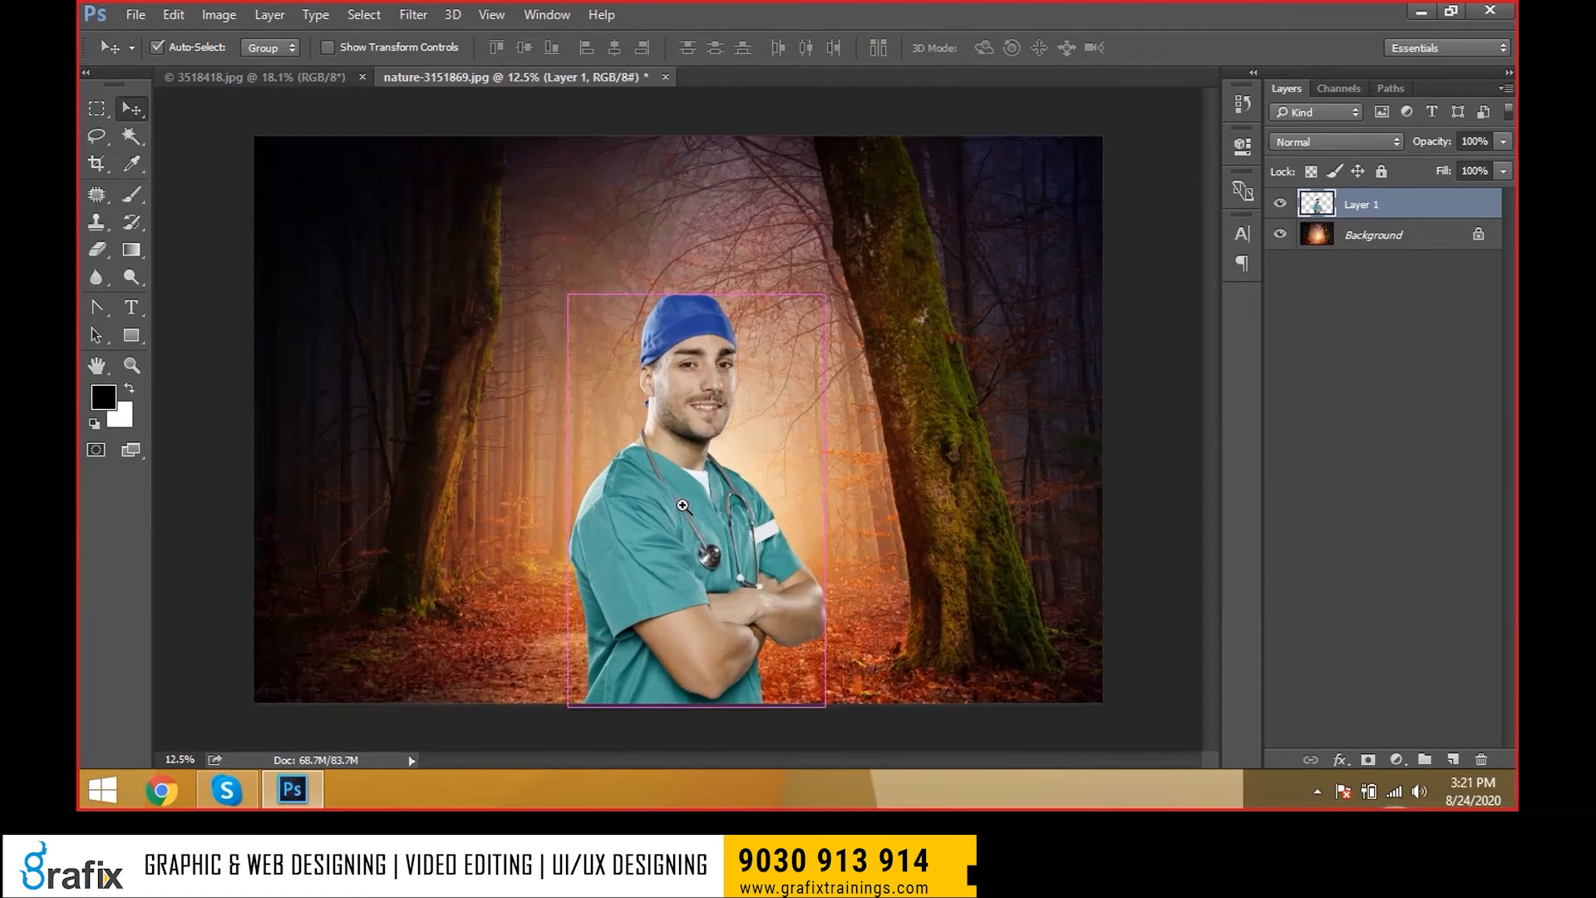
pyautogui.scroll(1, 681, 505)
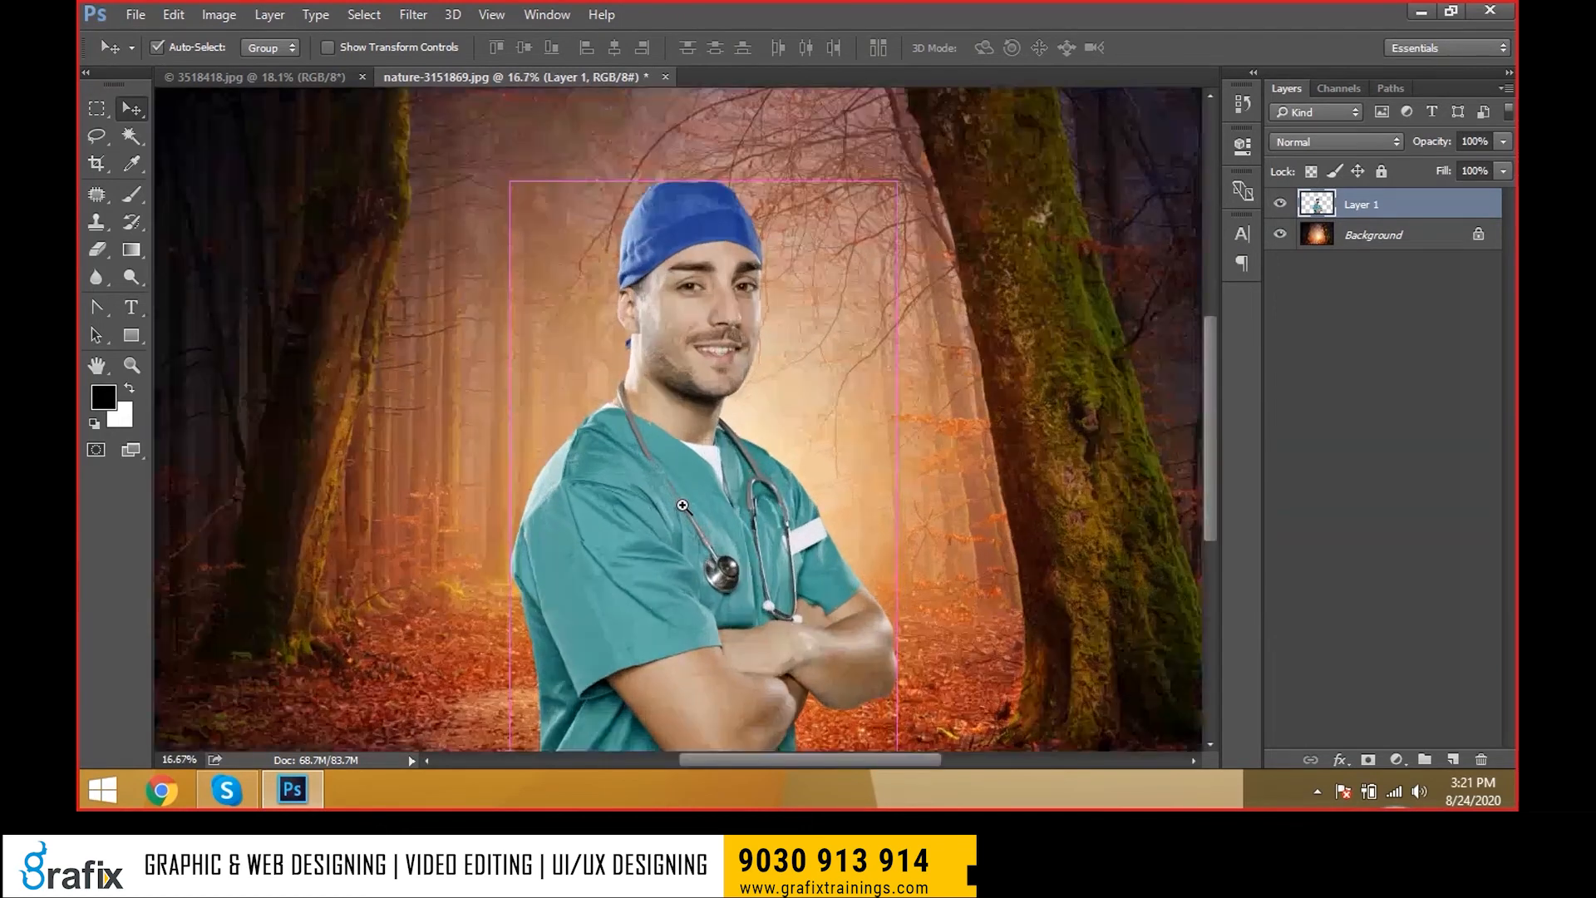
pyautogui.keyDown('ctrl'); pyautogui.click(682, 504); pyautogui.keyUp('ctrl')
pyautogui.moveTo(622, 569); pyautogui.dragTo(659, 516)
pyautogui.keyDown('ctrl'); pyautogui.click(657, 465); pyautogui.keyUp('ctrl')
pyautogui.moveTo(640, 247); pyautogui.dragTo(484, 375)
pyautogui.keyDown('ctrl'); pyautogui.click(855, 346); pyautogui.keyUp('ctrl')
pyautogui.keyDown('ctrl'); pyautogui.click(855, 346); pyautogui.keyUp('ctrl')
pyautogui.moveTo(285, 378); pyautogui.dragTo(795, 341)
pyautogui.moveTo(1161, 338); pyautogui.dragTo(661, 363)
pyautogui.keyDown('ctrl'); pyautogui.click(662, 363); pyautogui.keyUp('ctrl')
pyautogui.moveTo(812, 367); pyautogui.dragTo(701, 377)
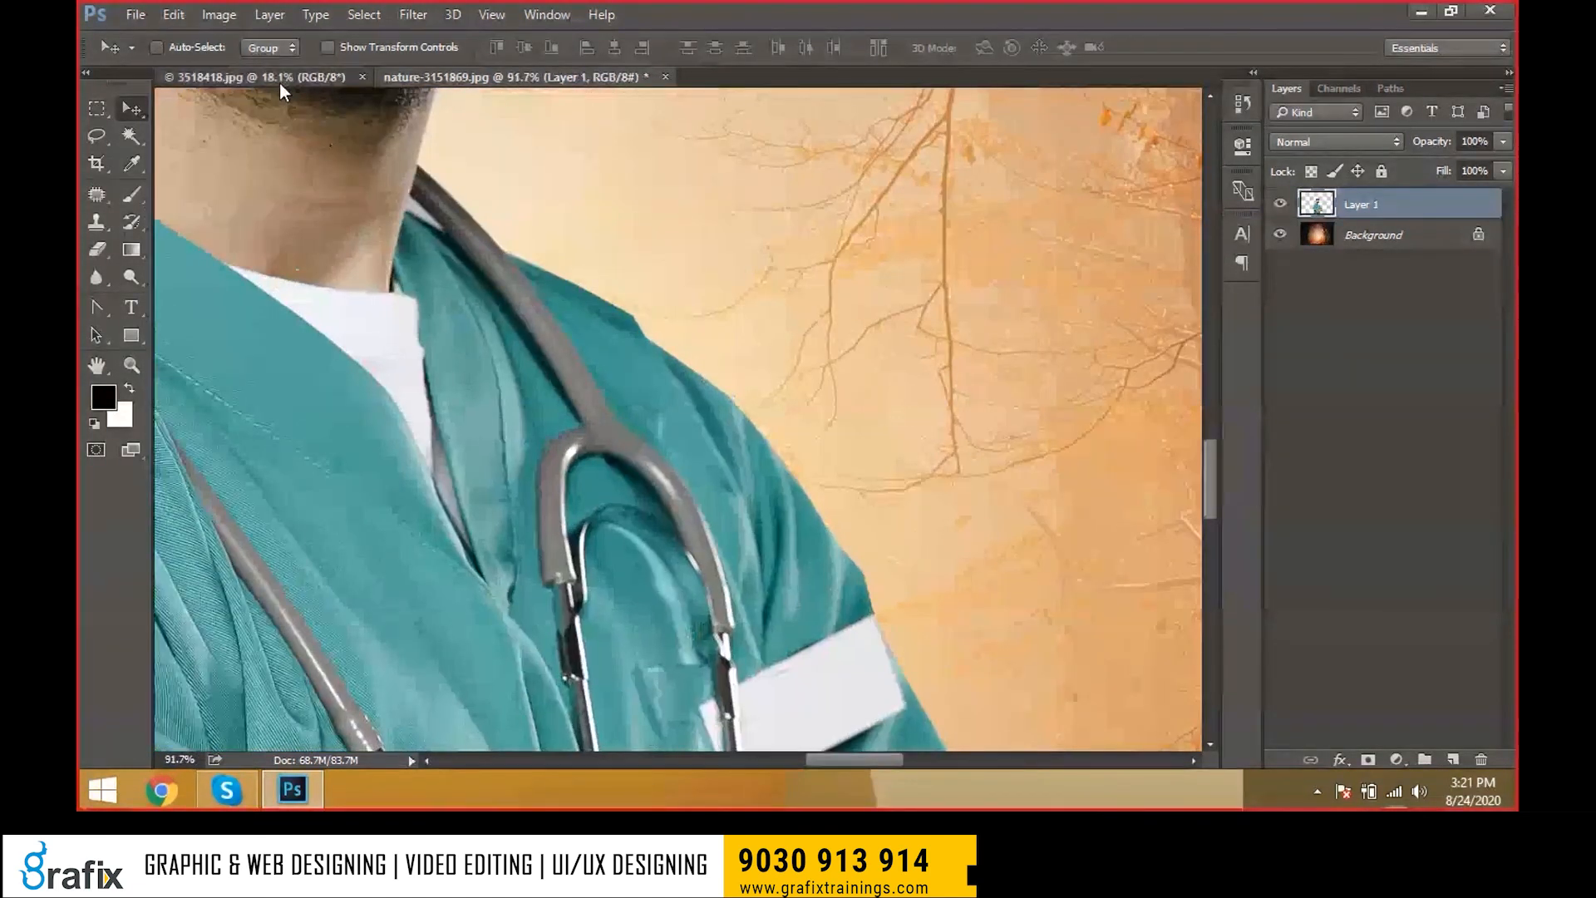
# Step: Deselect in 3518418.jpg and select the entire "image cutting path" with the Path Selection tool
pyautogui.click(283, 81)
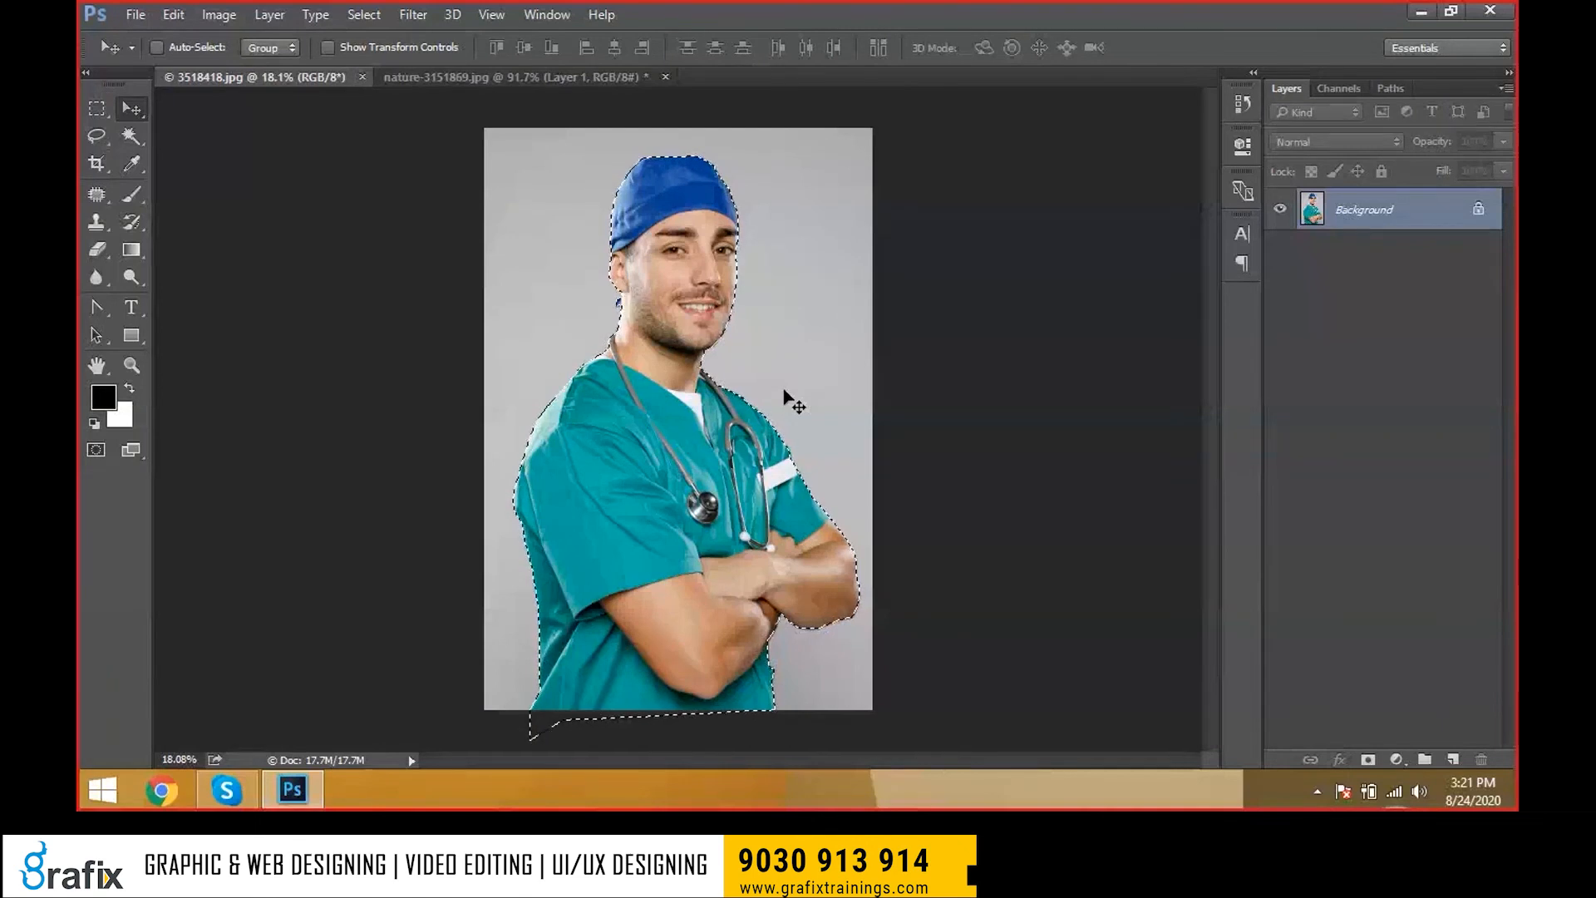
pyautogui.hotkey('ctrl', 'd')
pyautogui.click(1391, 88)
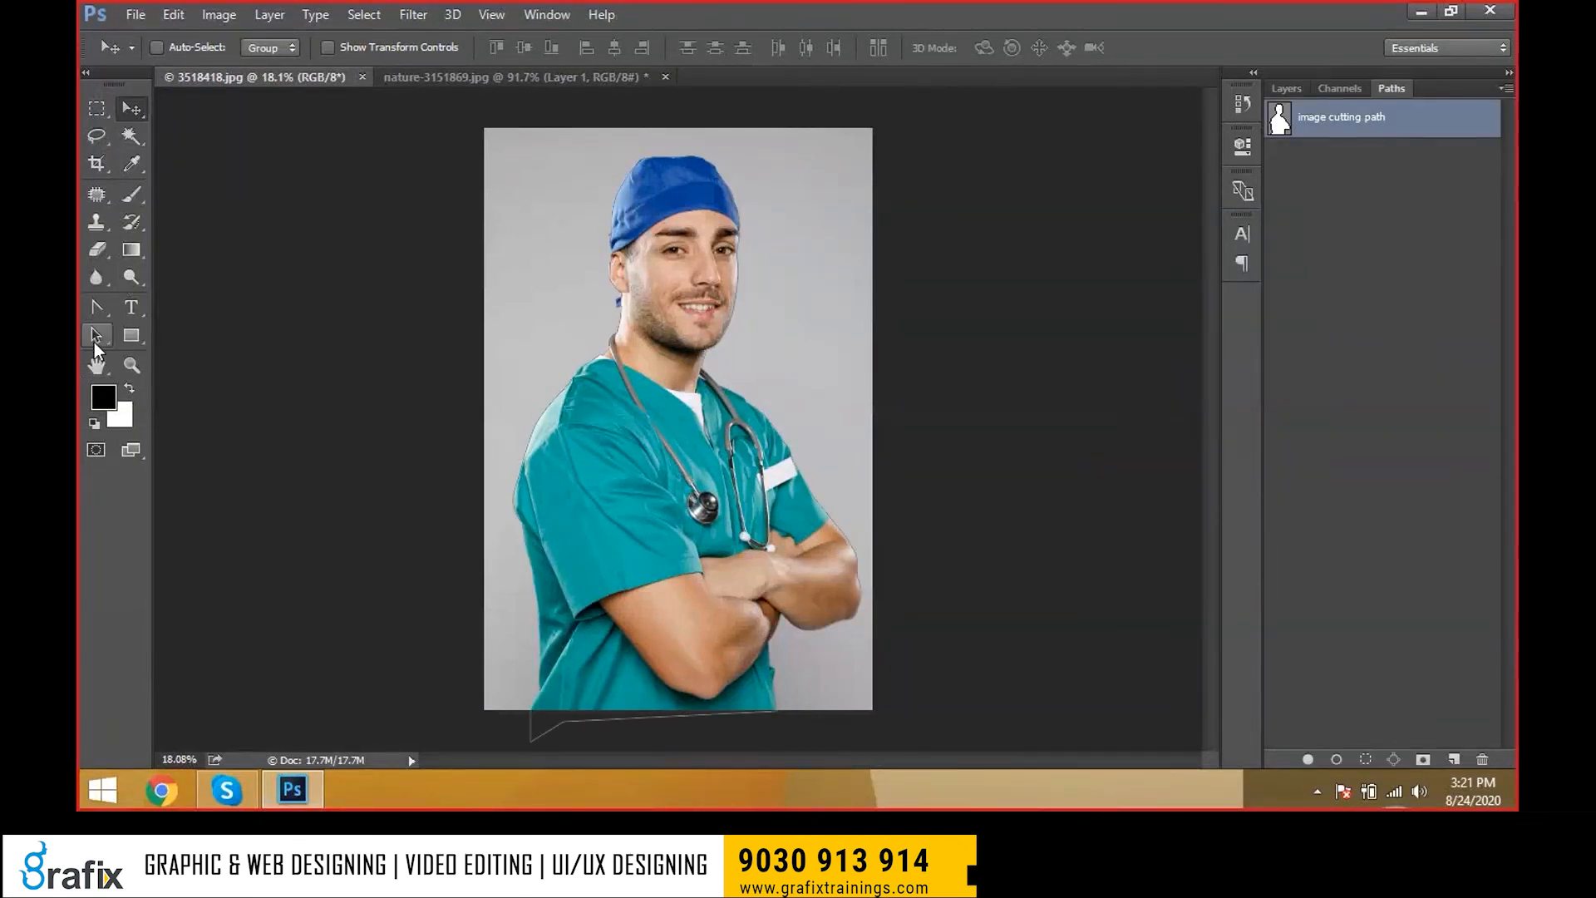
pyautogui.click(93, 333)
pyautogui.moveTo(342, 120); pyautogui.dragTo(1012, 776)
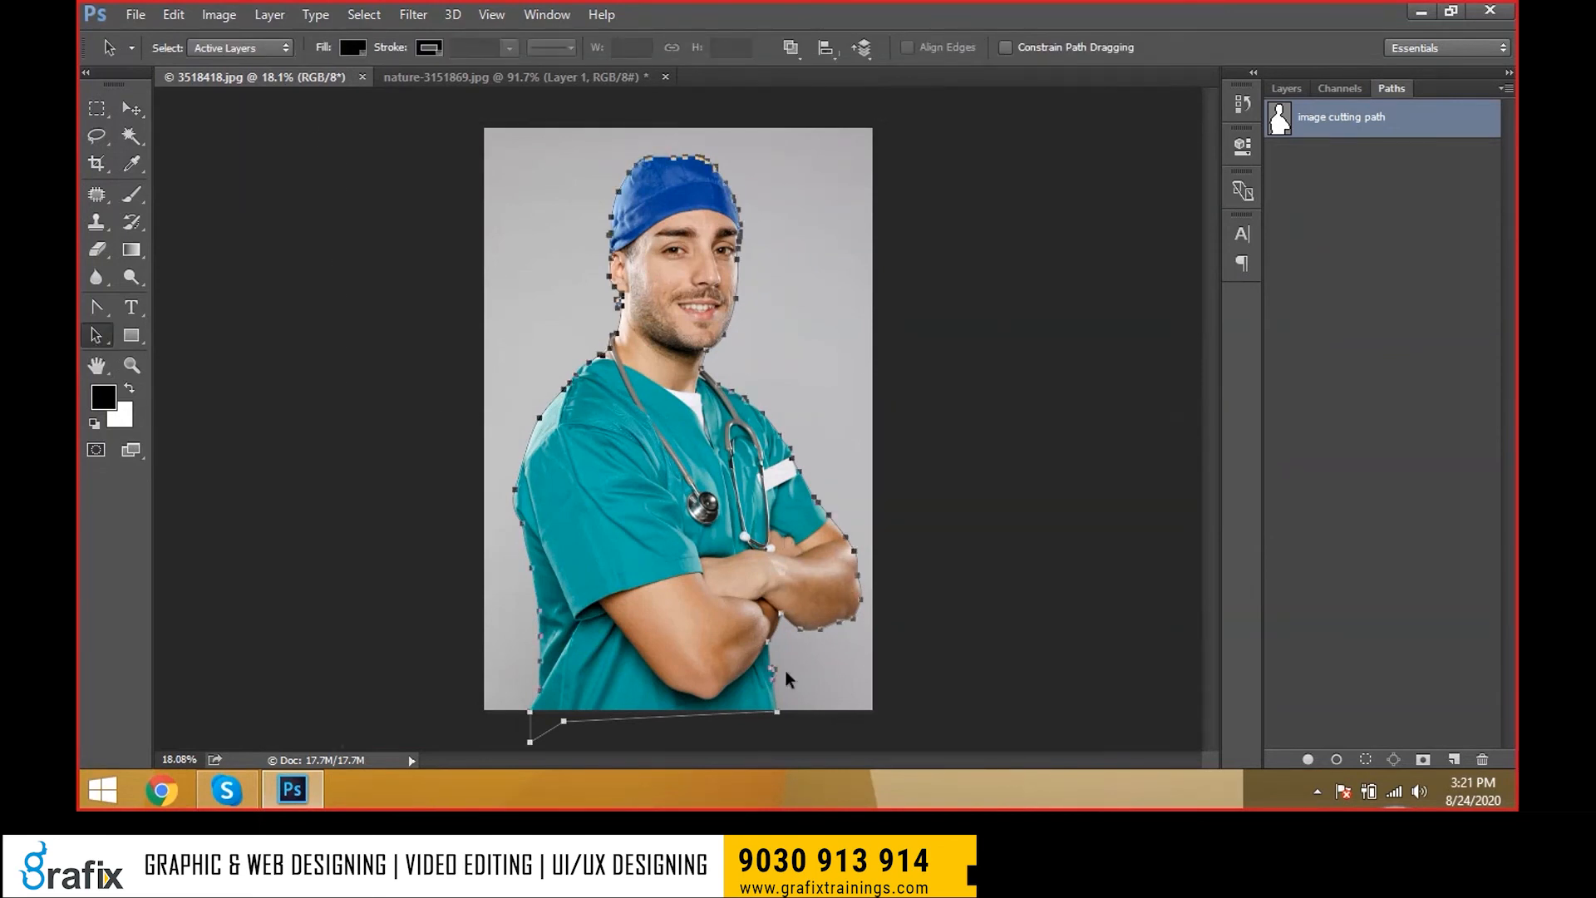
# Step: Convert the selected "image cutting path" into a selection around the man
pyautogui.rightClick(692, 242)
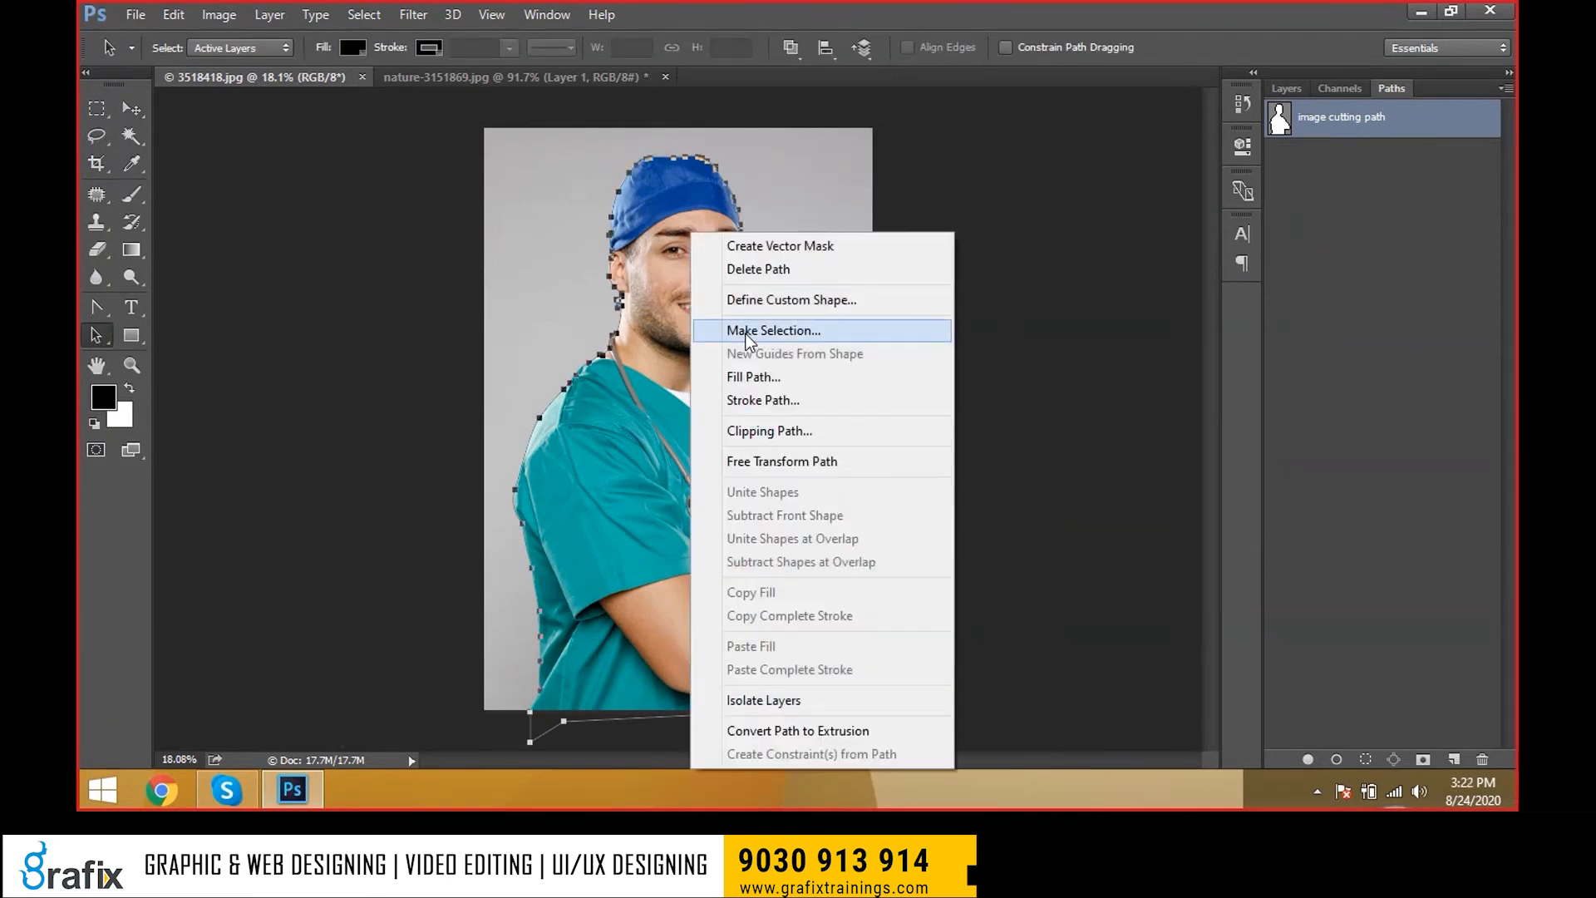
pyautogui.click(645, 298)
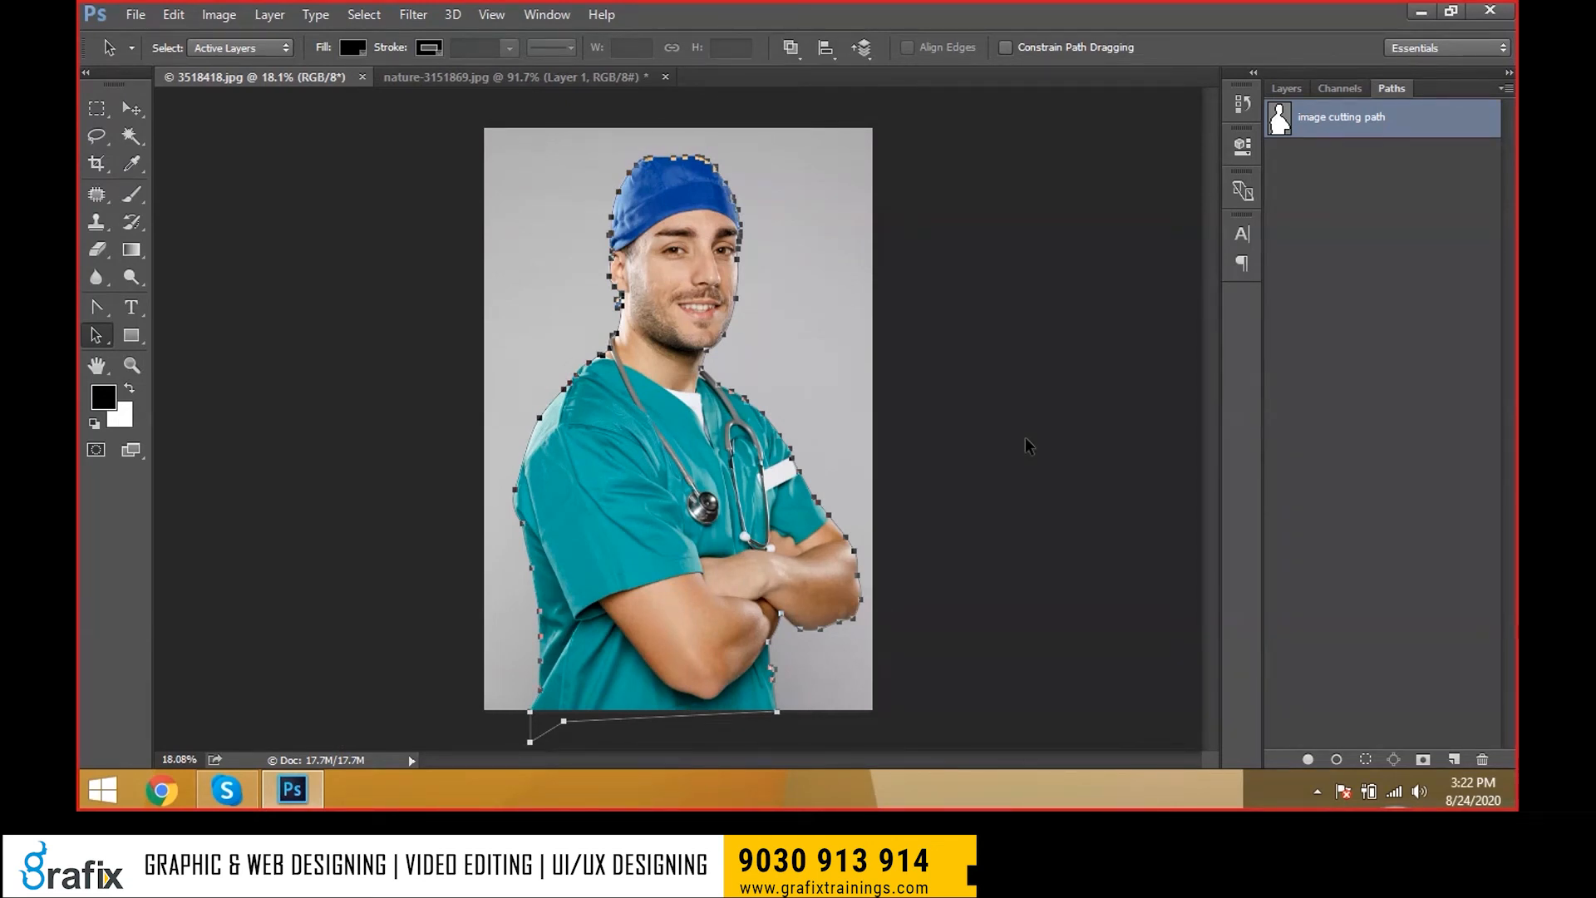
pyautogui.hotkey('ctrl', 'Return')
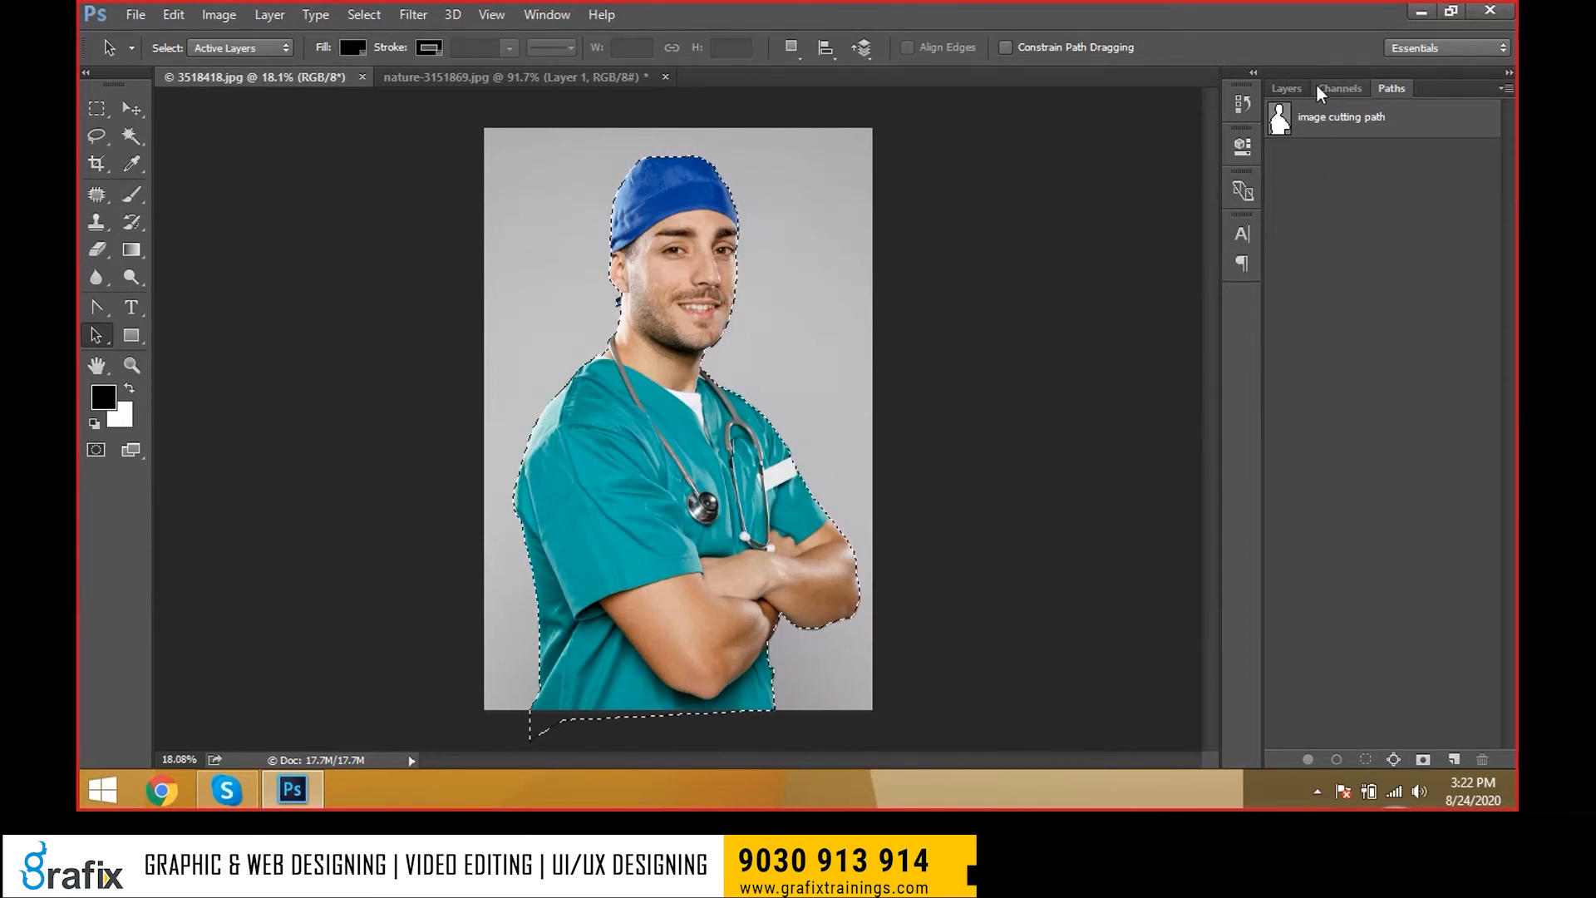
# Step: Feather the selection around the man with a radius of 5 pixels
pyautogui.click(1286, 89)
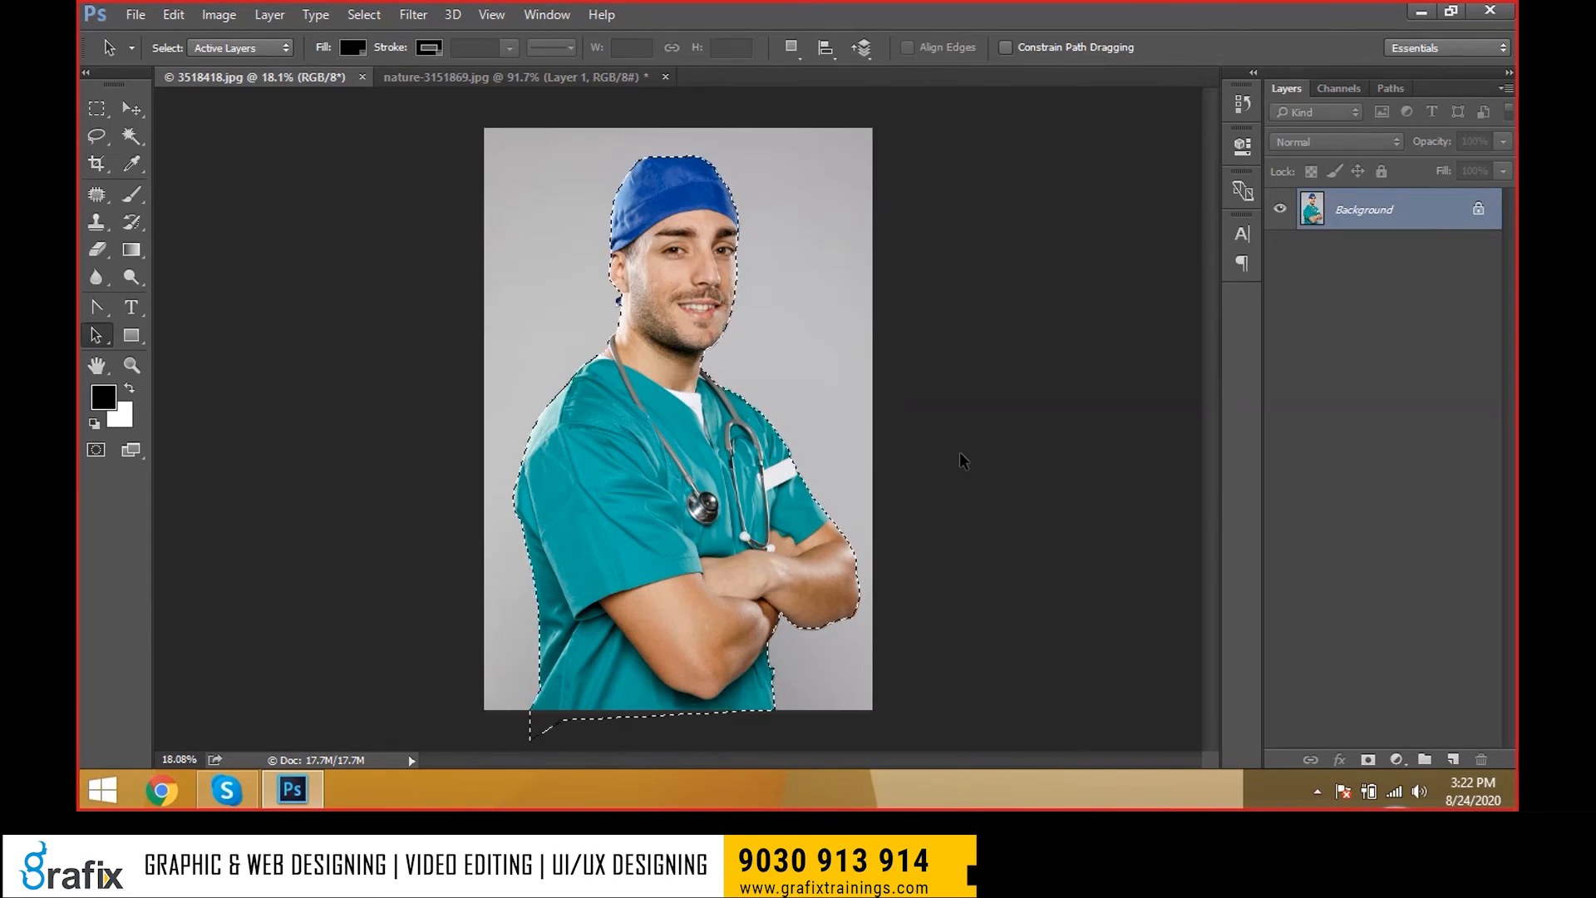
pyautogui.hotkey('shift', 'F6')
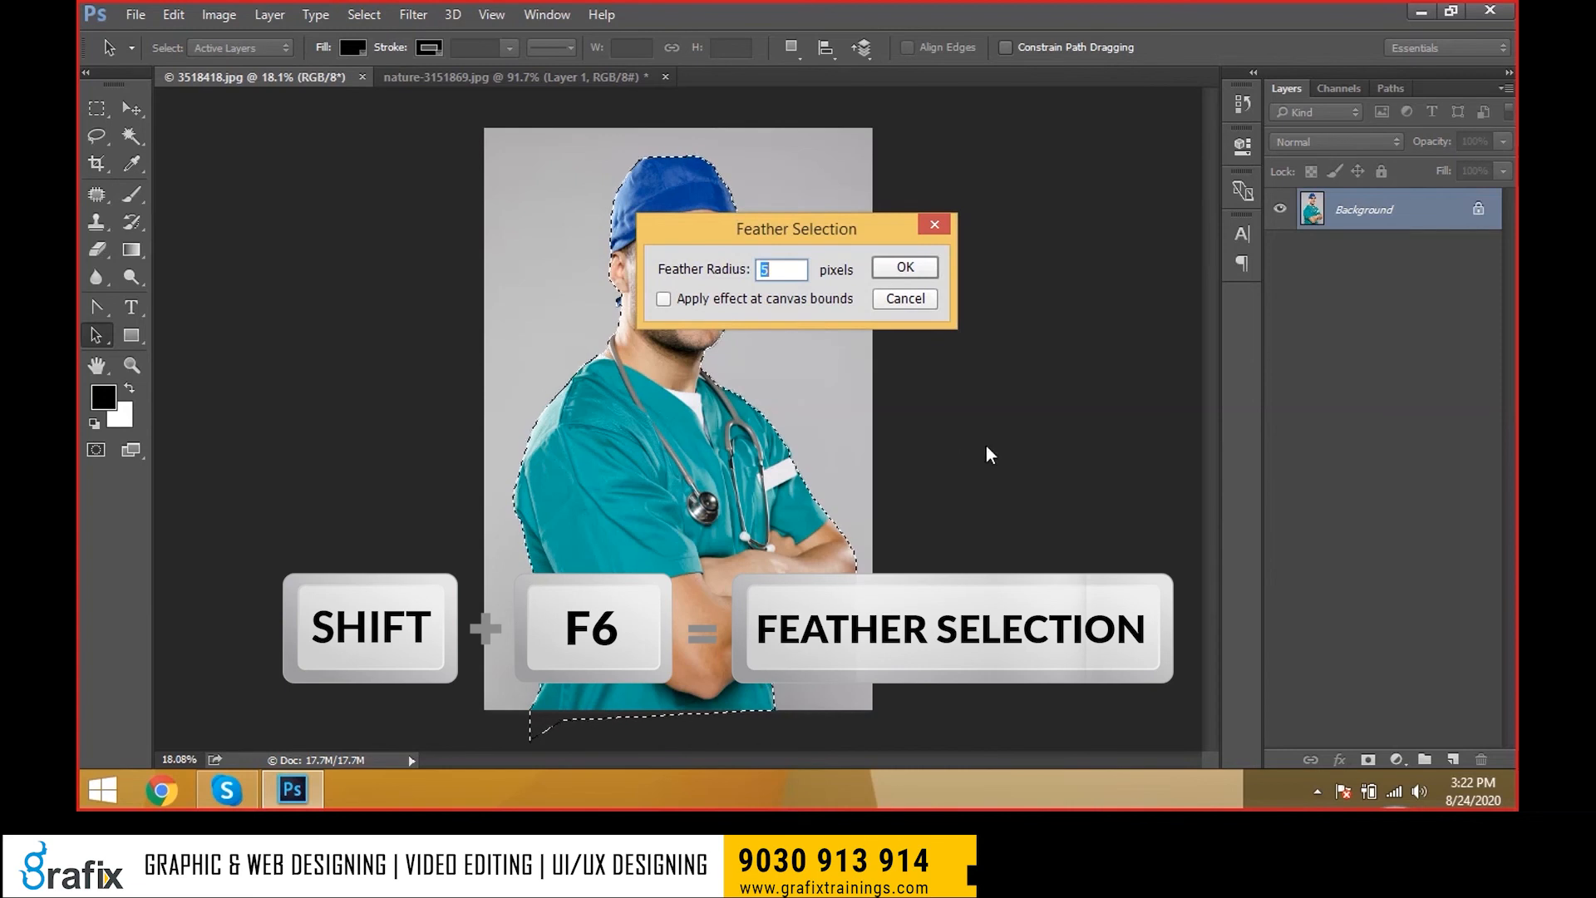
pyautogui.moveTo(850, 235); pyautogui.dragTo(1074, 324)
pyautogui.write('0.25')
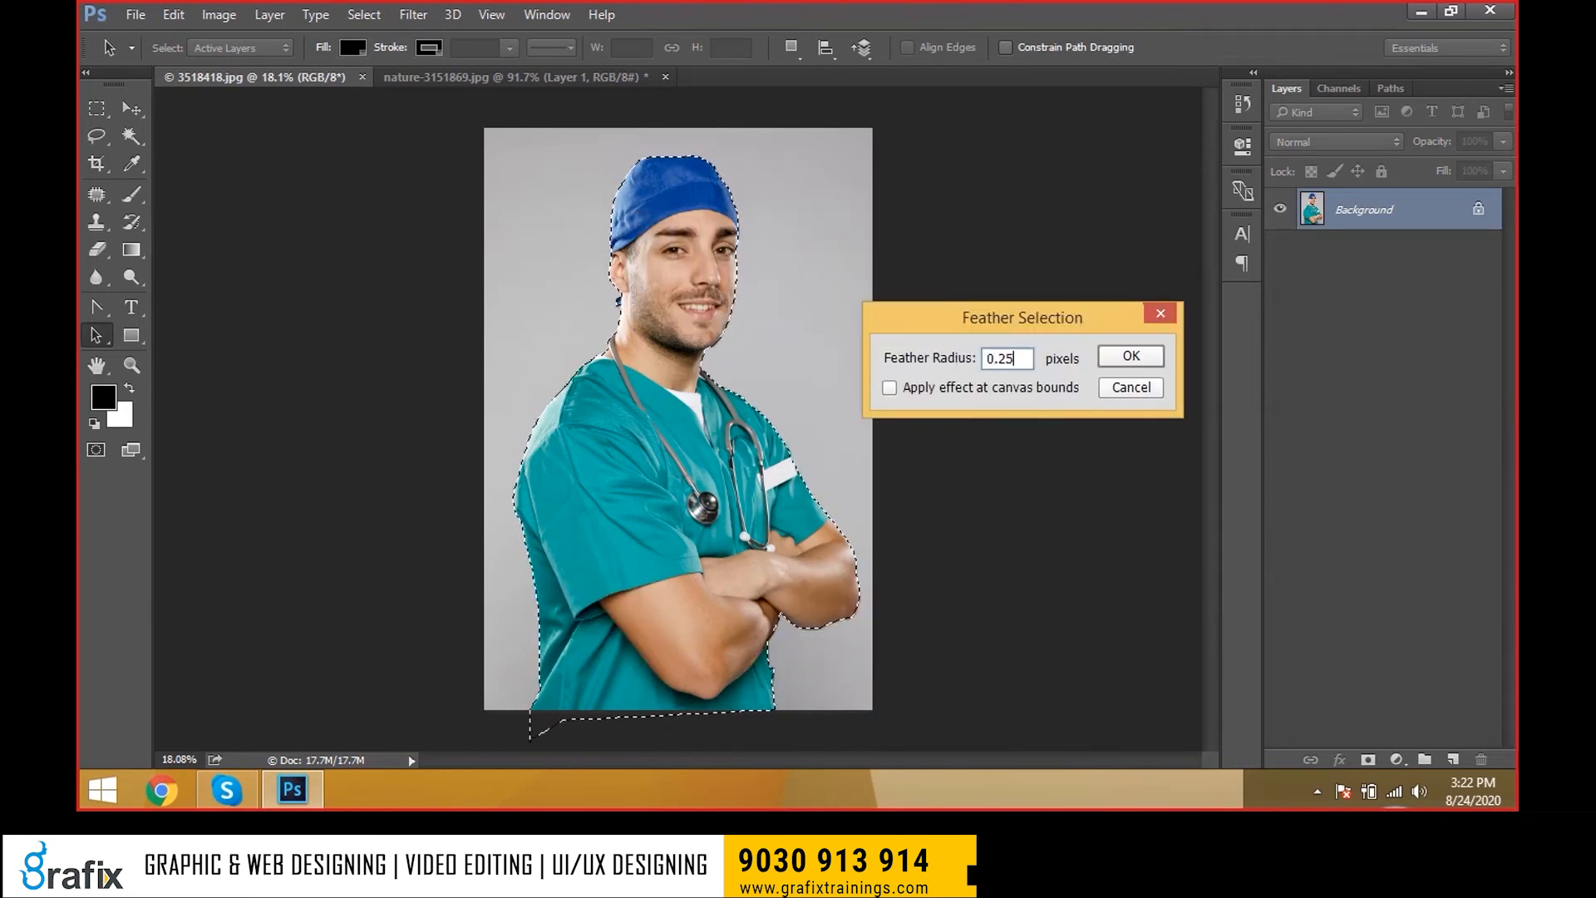
pyautogui.press('BackSpace')
pyautogui.press('BackSpace')
pyautogui.press('BackSpace')
pyautogui.press('BackSpace')
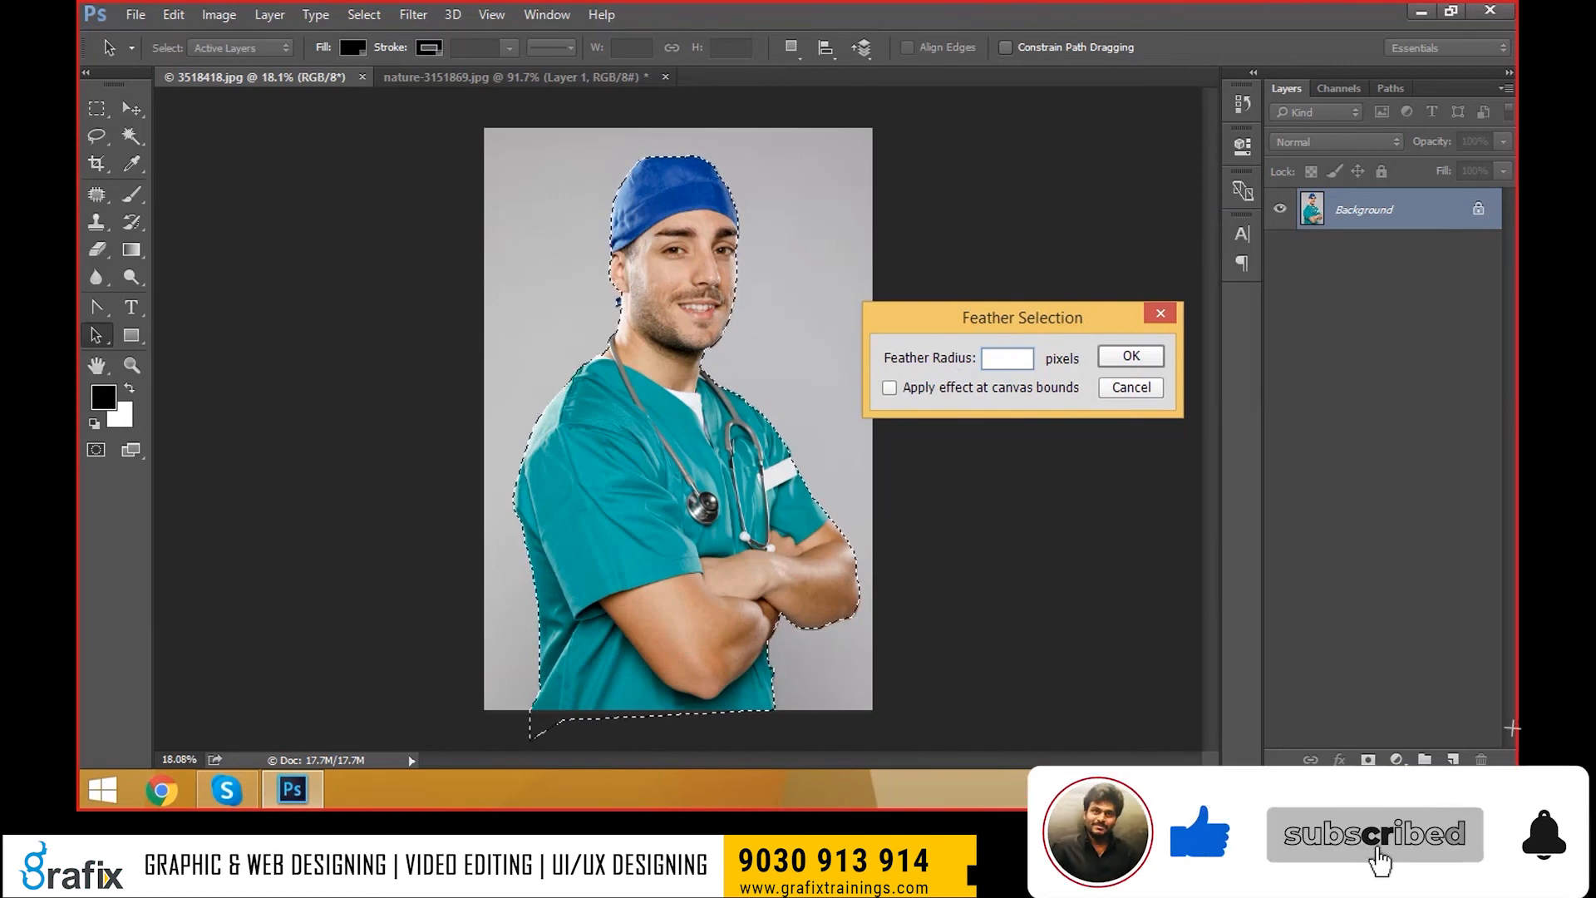
pyautogui.write('5')
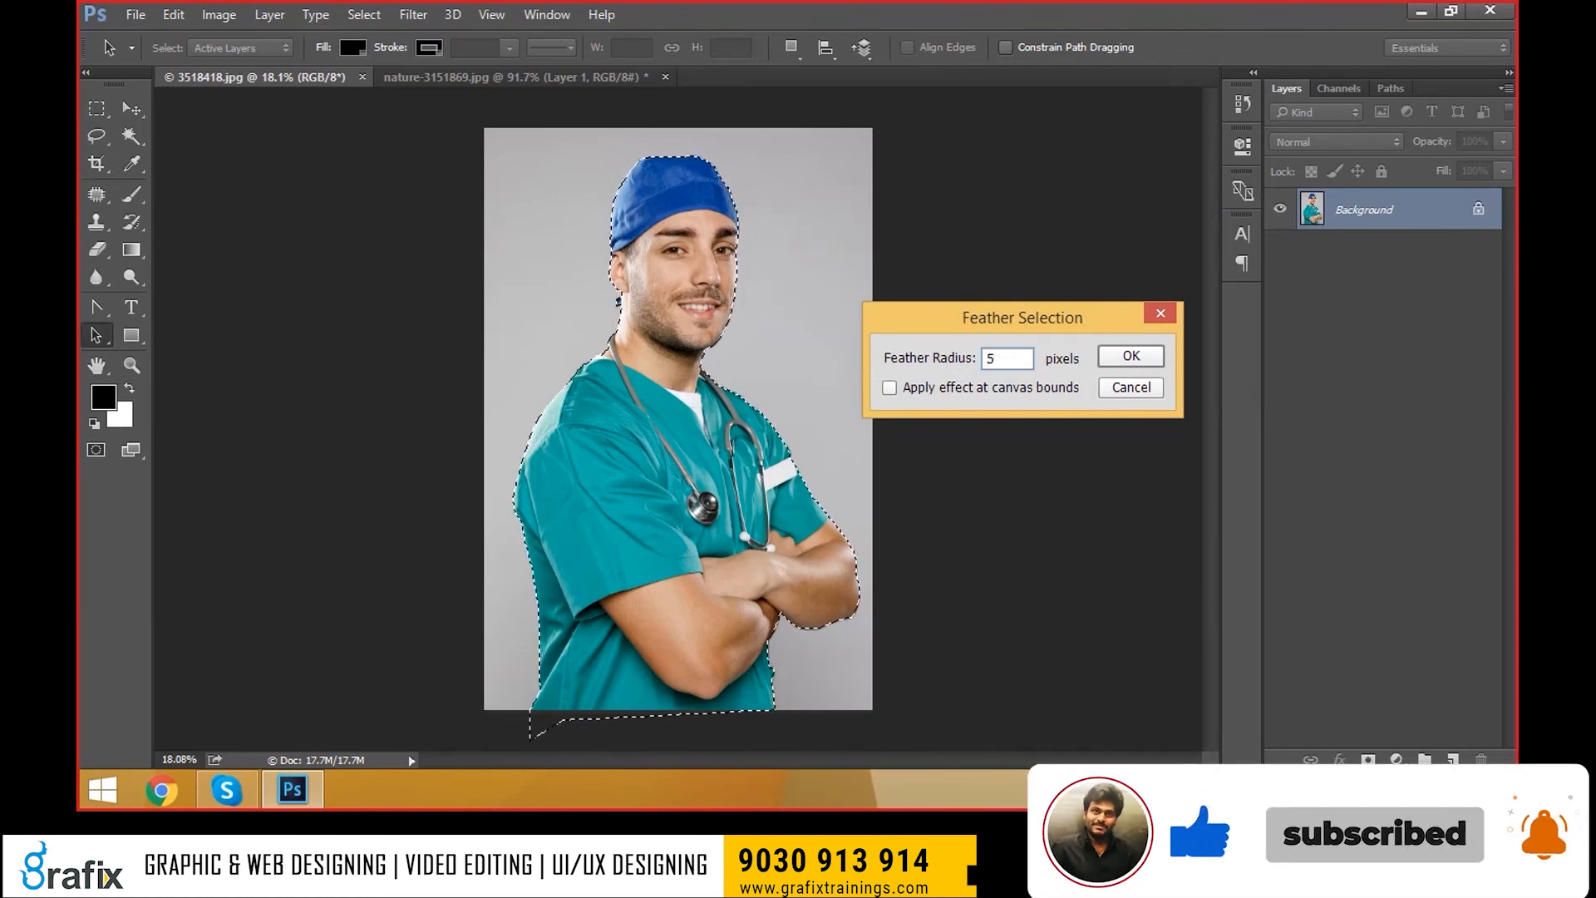
pyautogui.press('Return')
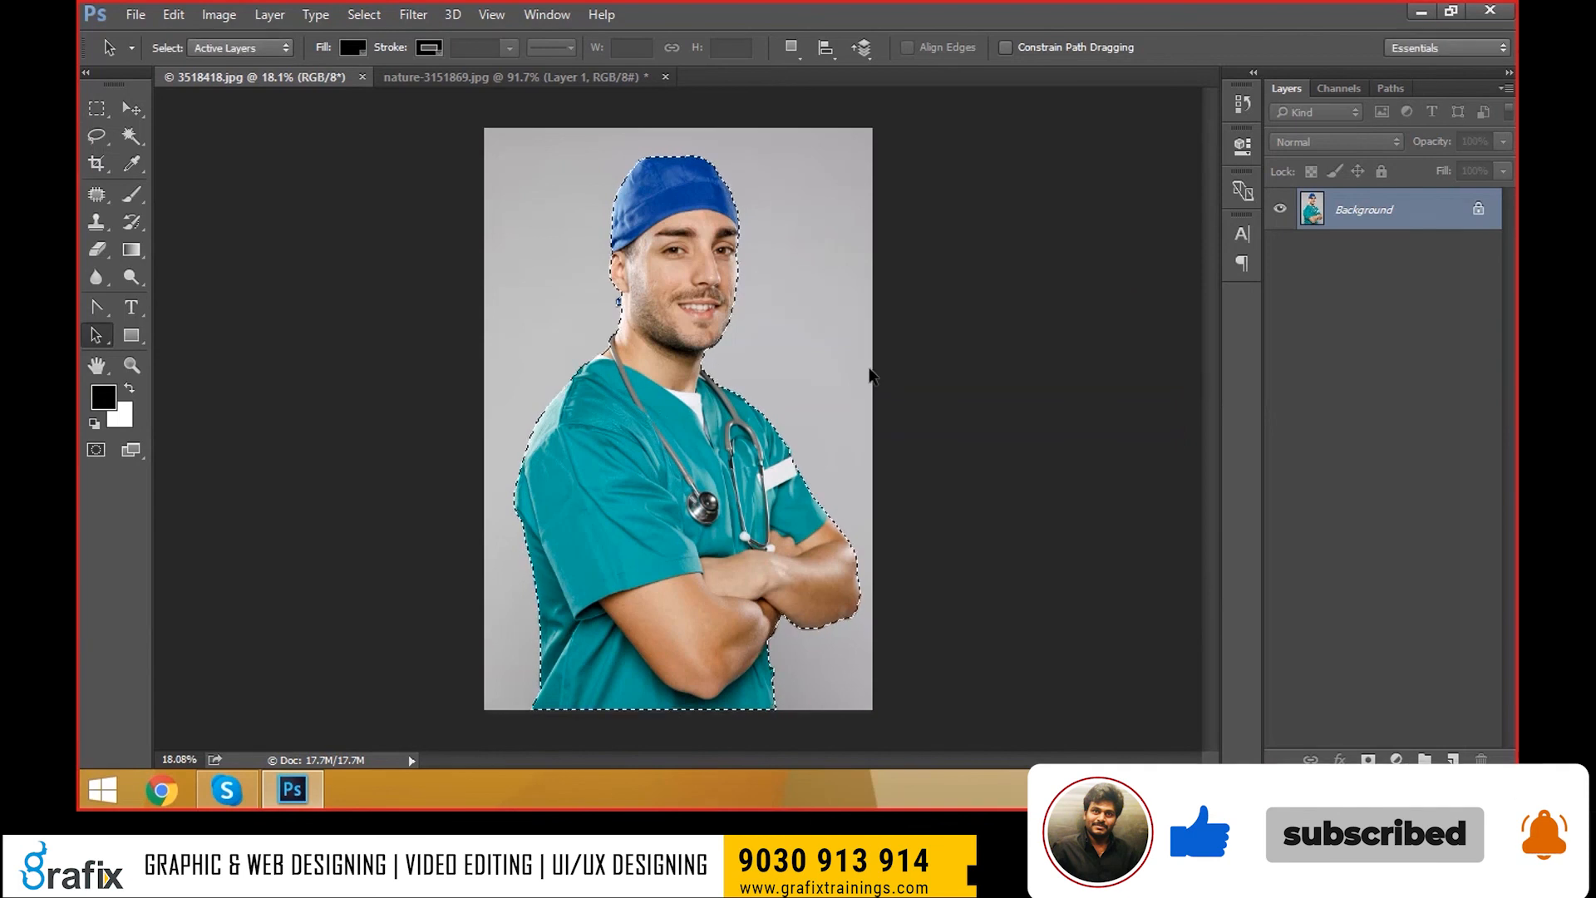
# Step: Move the feathered man from 3518418.jpg into the nature-3151869 document, beside the first cut-out
pyautogui.click(131, 108)
pyautogui.moveTo(674, 196); pyautogui.dragTo(744, 206)
pyautogui.moveTo(881, 310); pyautogui.dragTo(858, 177)
pyautogui.moveTo(857, 603); pyautogui.dragTo(856, 426)
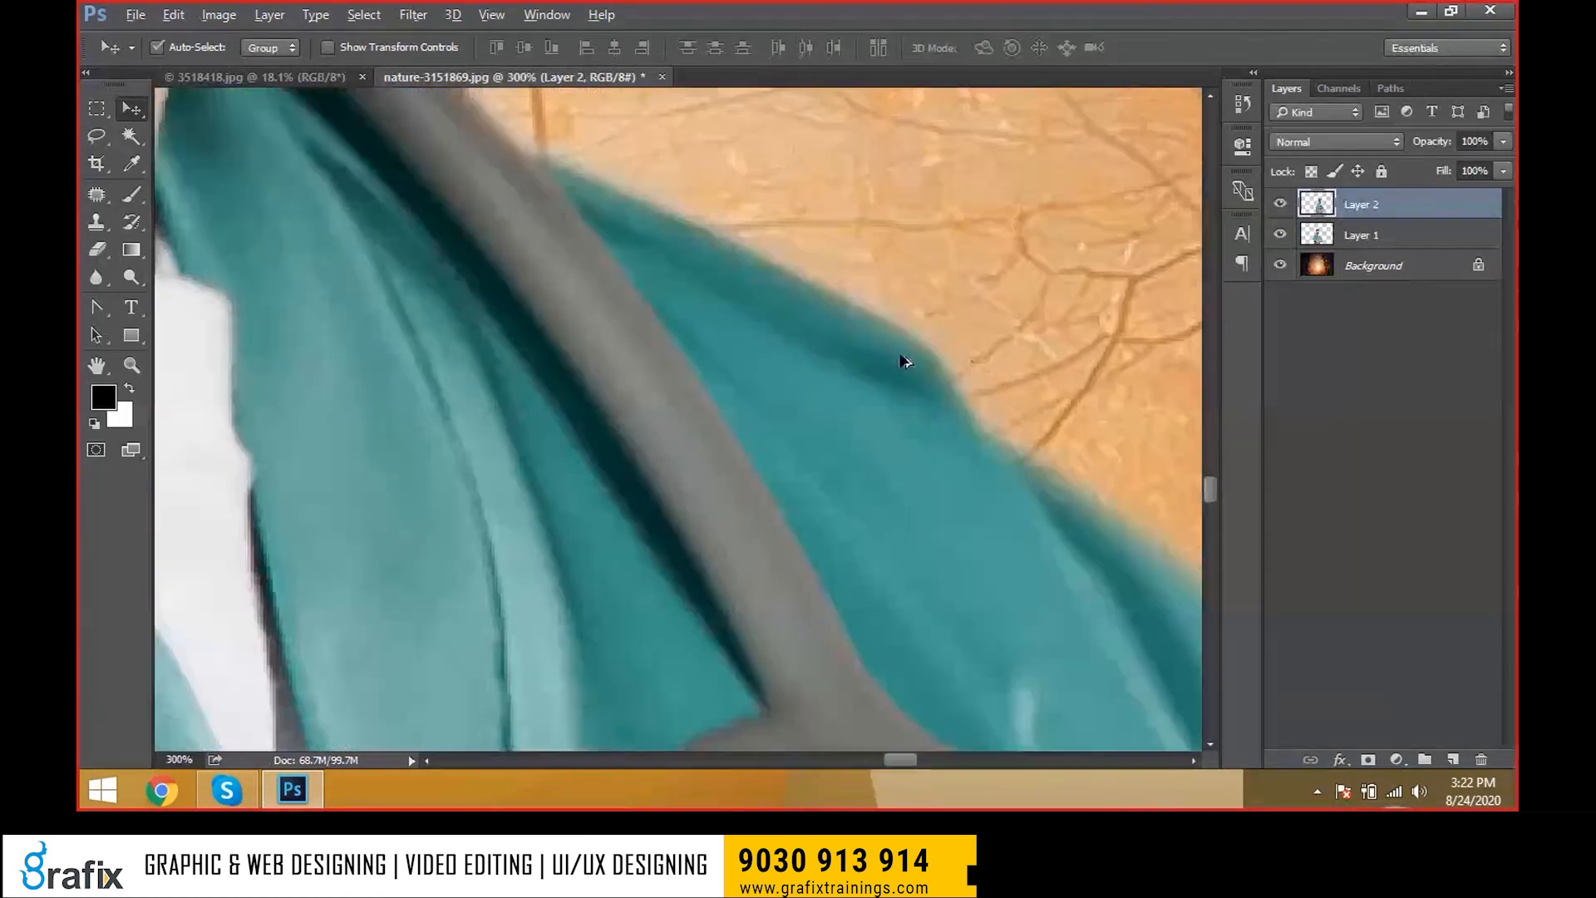
# Step: Shift the new cut-out further right of the first man and compare the shoulder edges of both up close
pyautogui.scroll(-6, 791, 355)
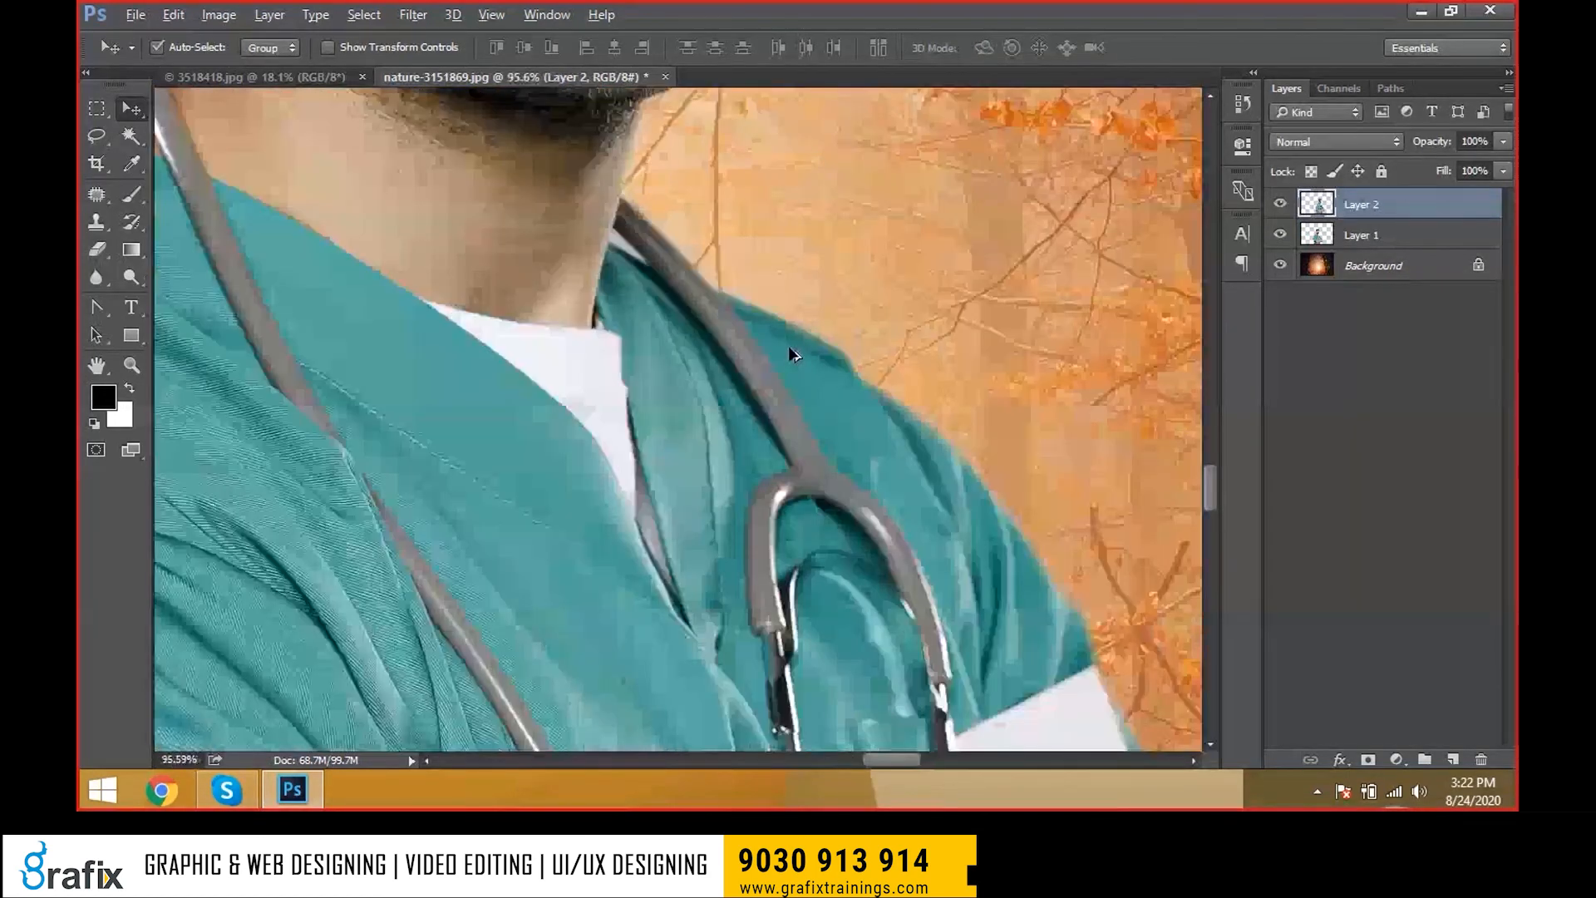
pyautogui.scroll(-1, 791, 355)
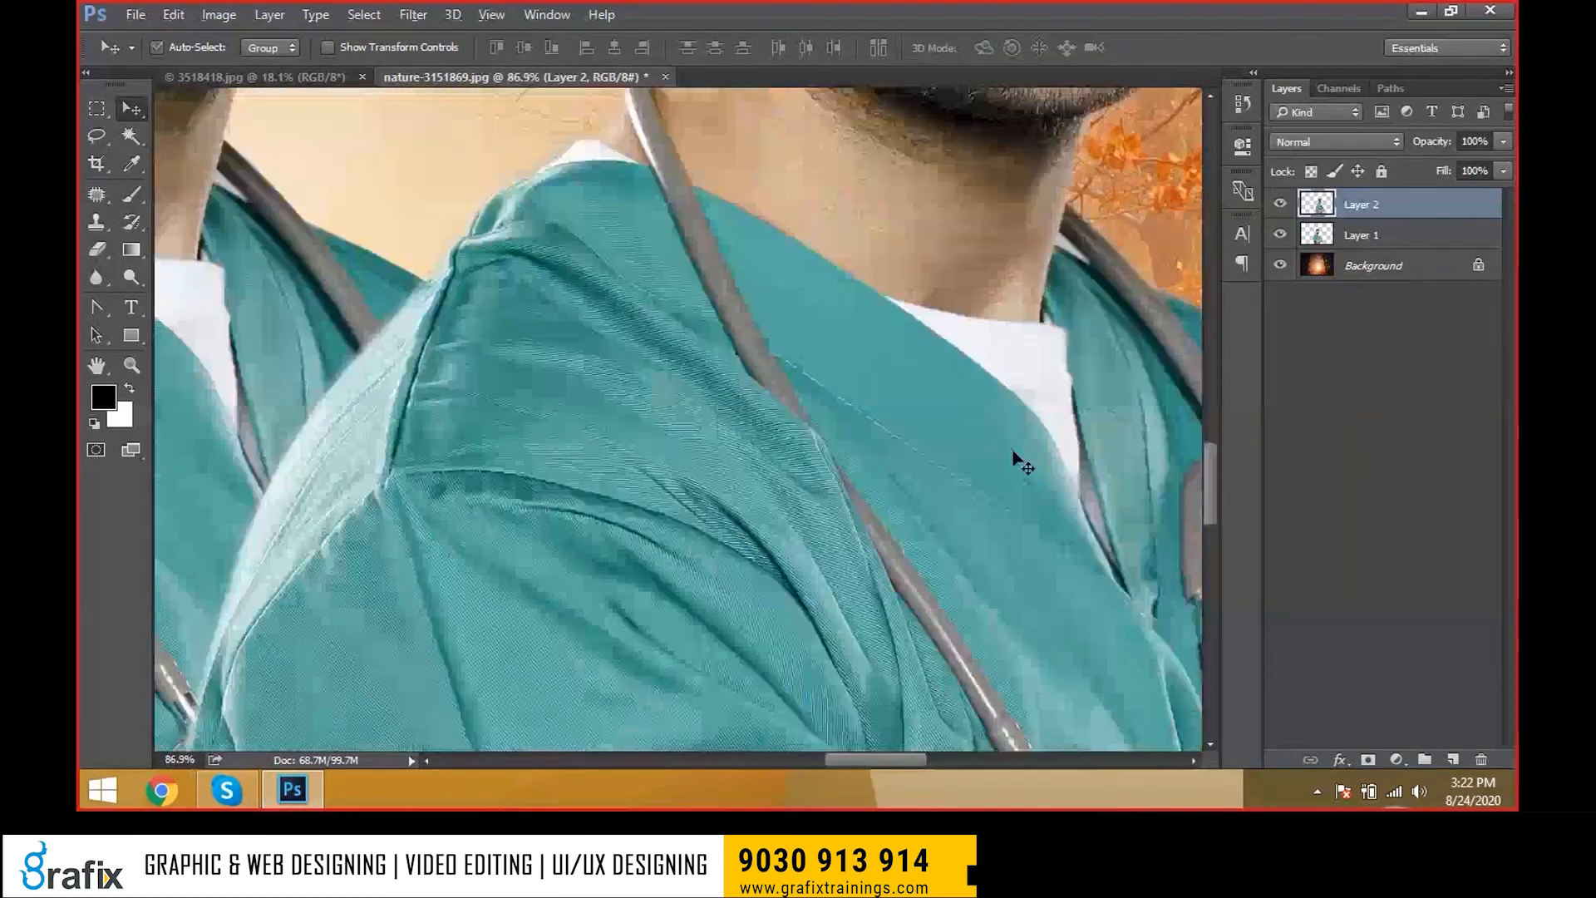
pyautogui.moveTo(790, 459); pyautogui.dragTo(951, 491)
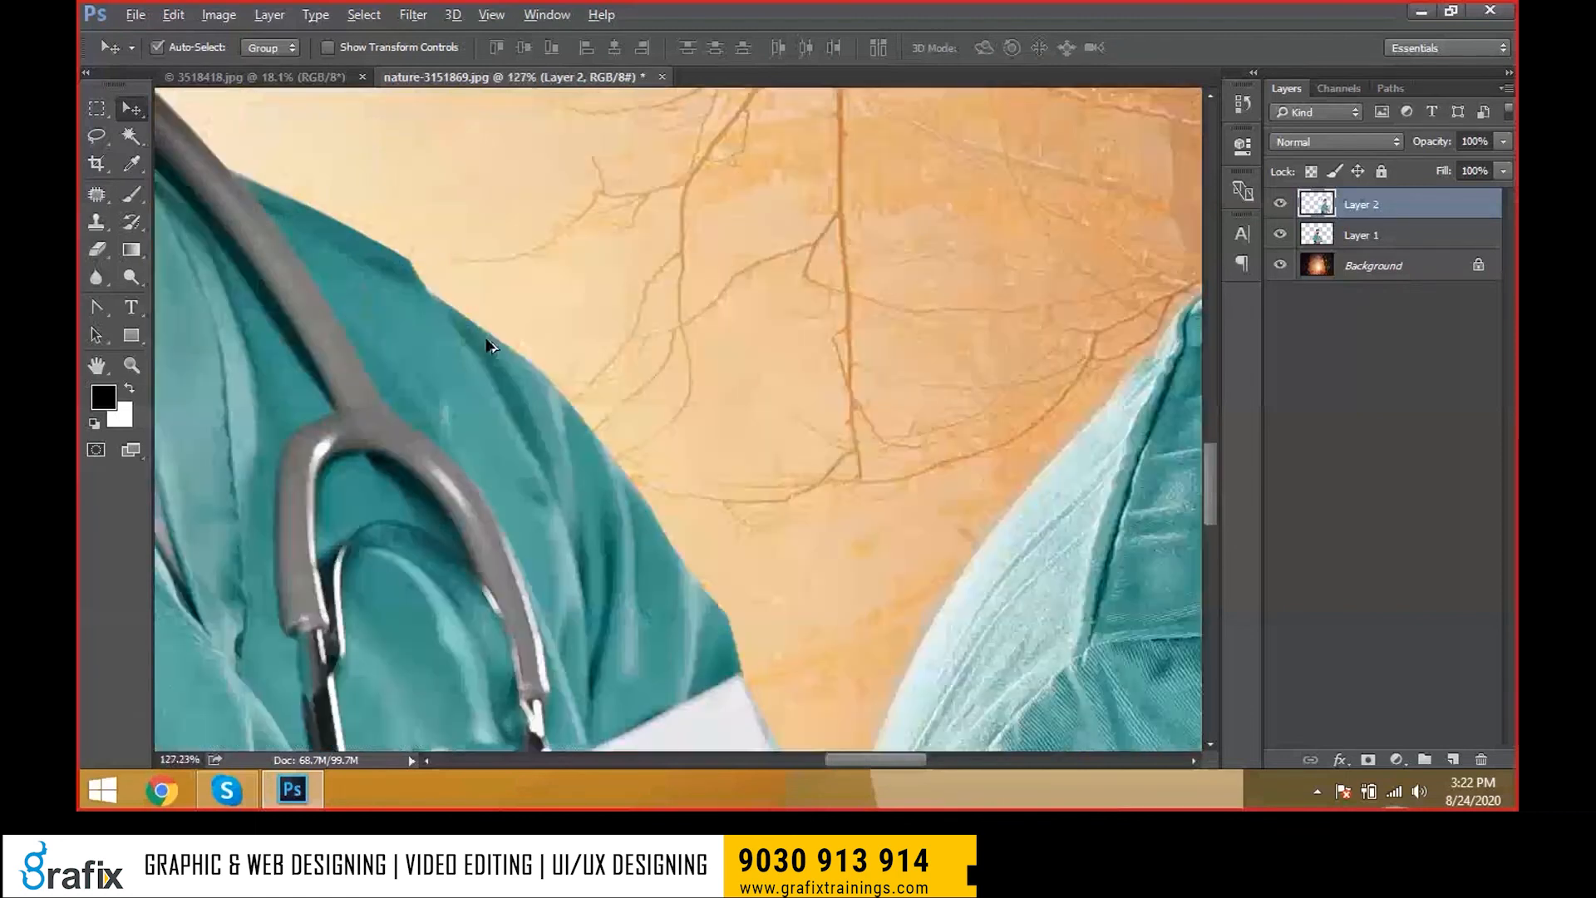
pyautogui.scroll(2, 488, 348)
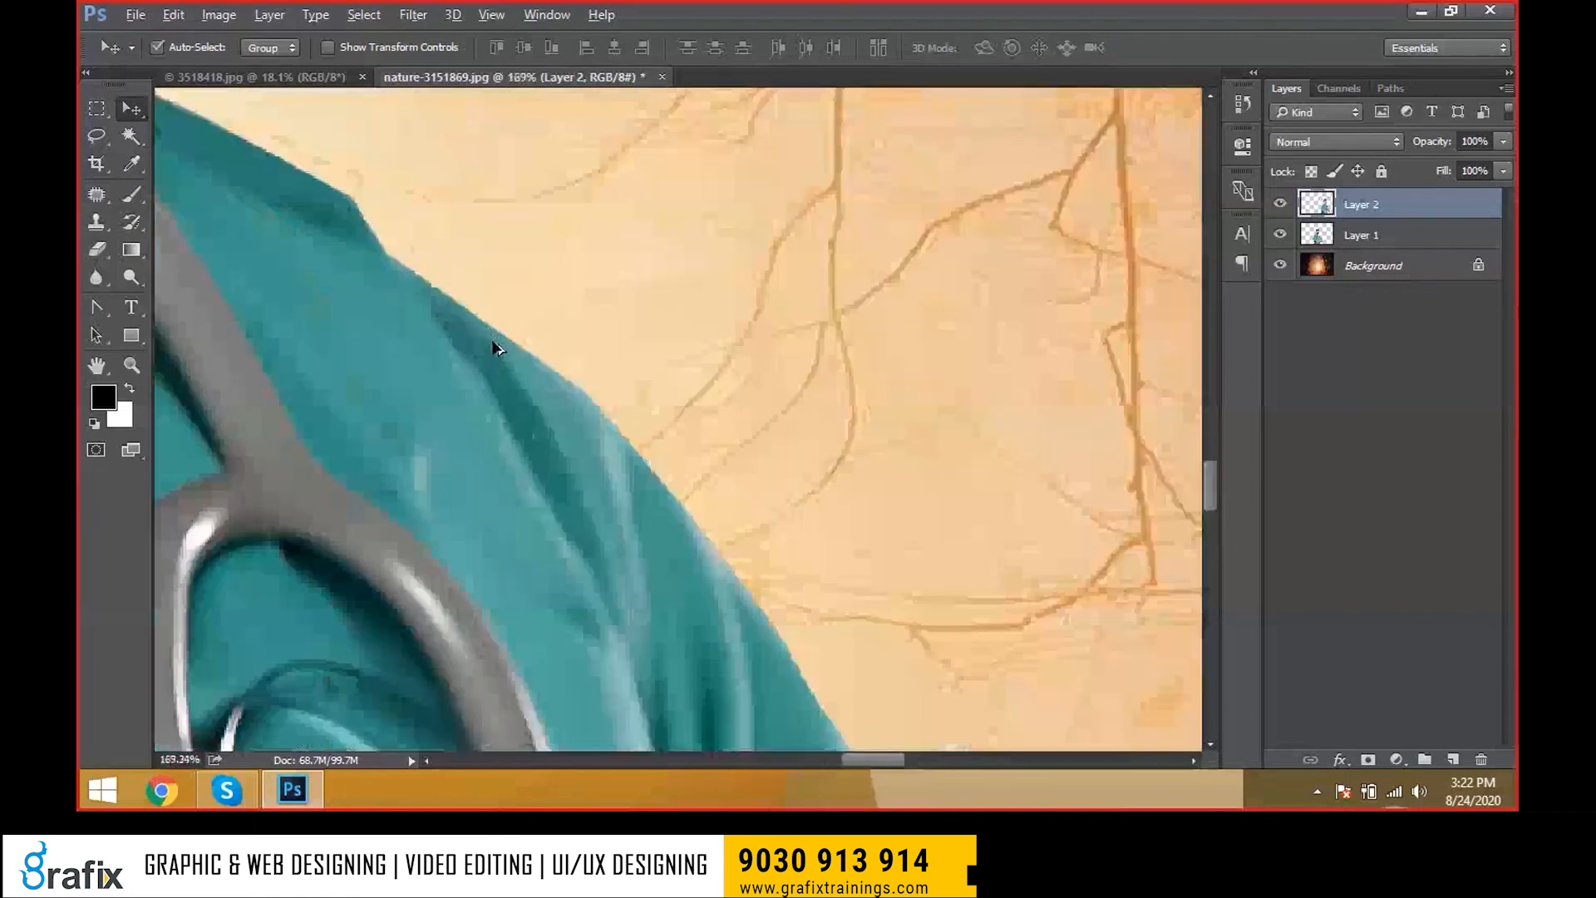
pyautogui.scroll(-4, 496, 362)
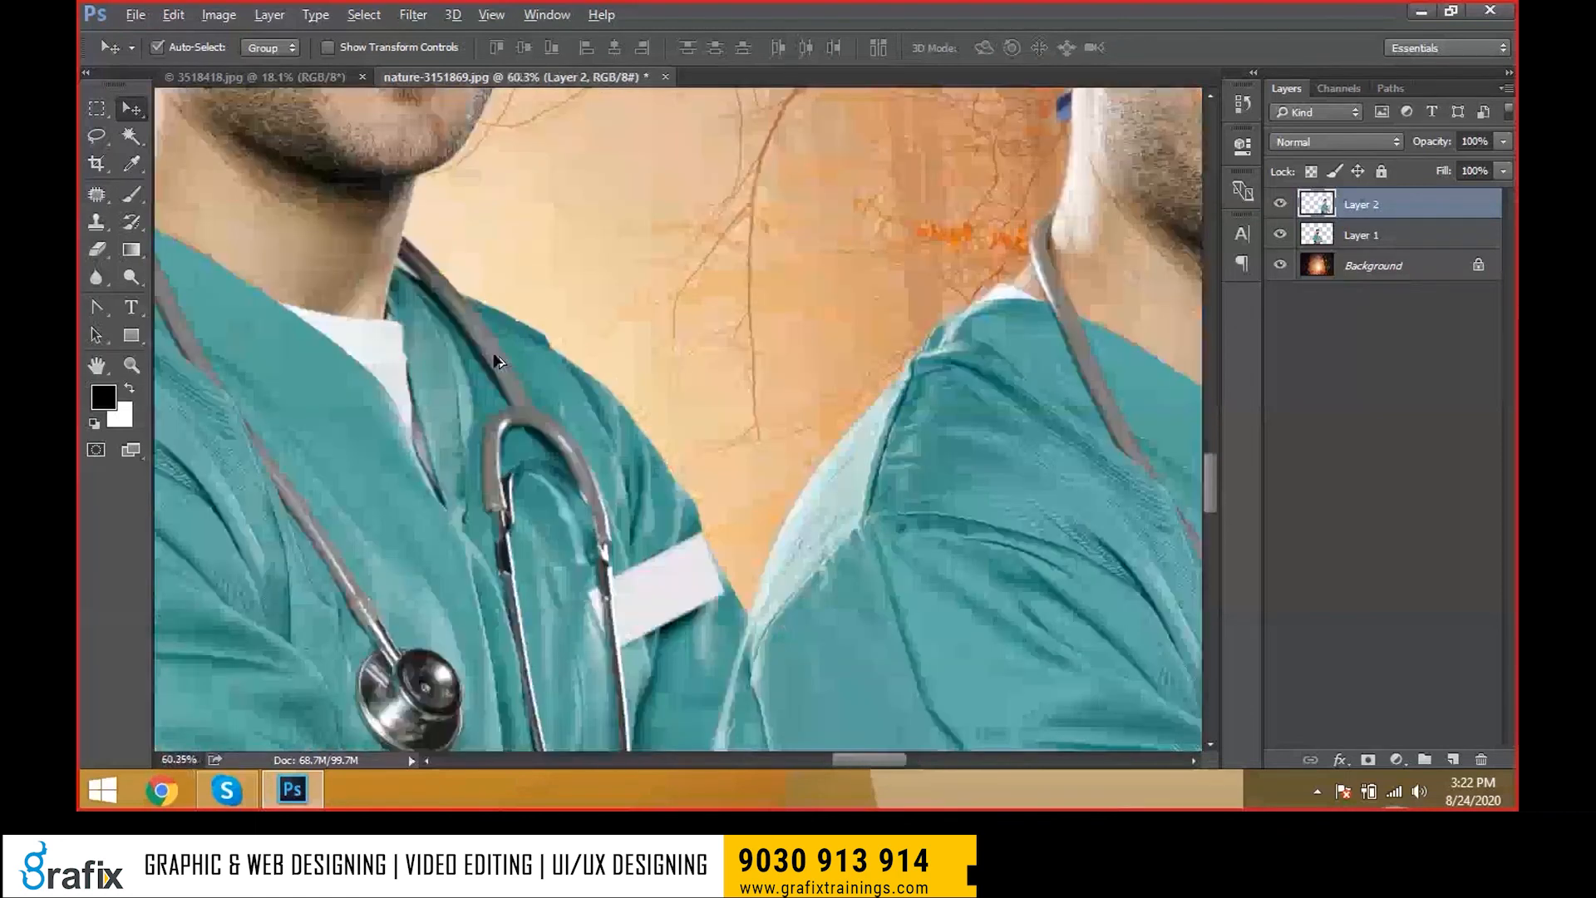
pyautogui.scroll(-2, 495, 361)
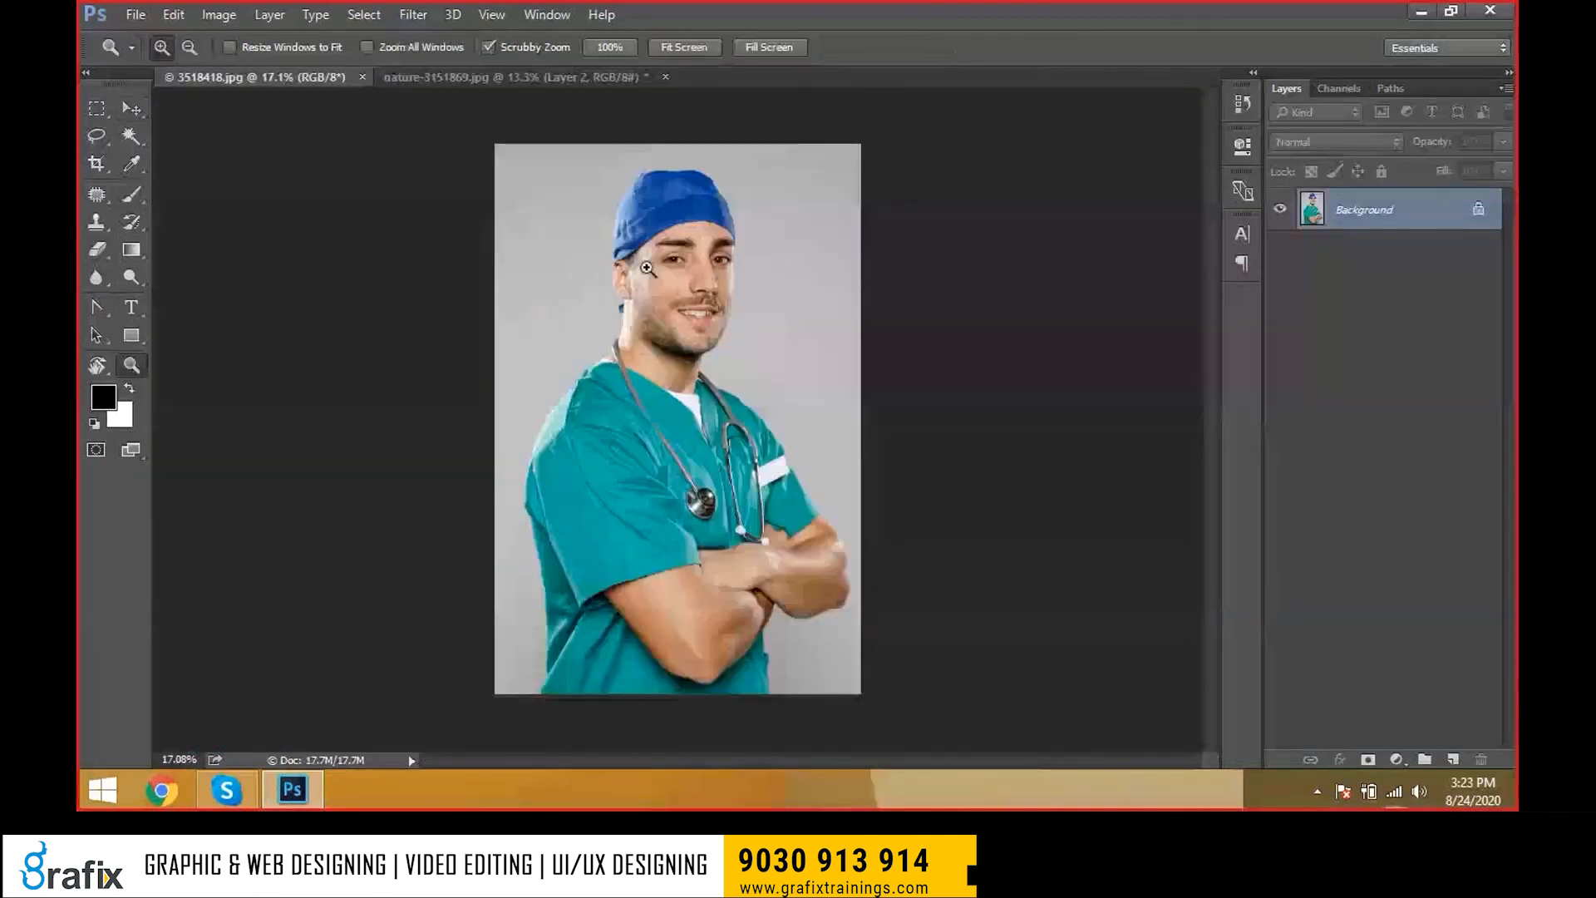
# Step: View the man's face in 3518418.jpg at 100%, at fill-screen size and with the whole photo fitted on screen
pyautogui.moveTo(647, 267); pyautogui.dragTo(695, 285)
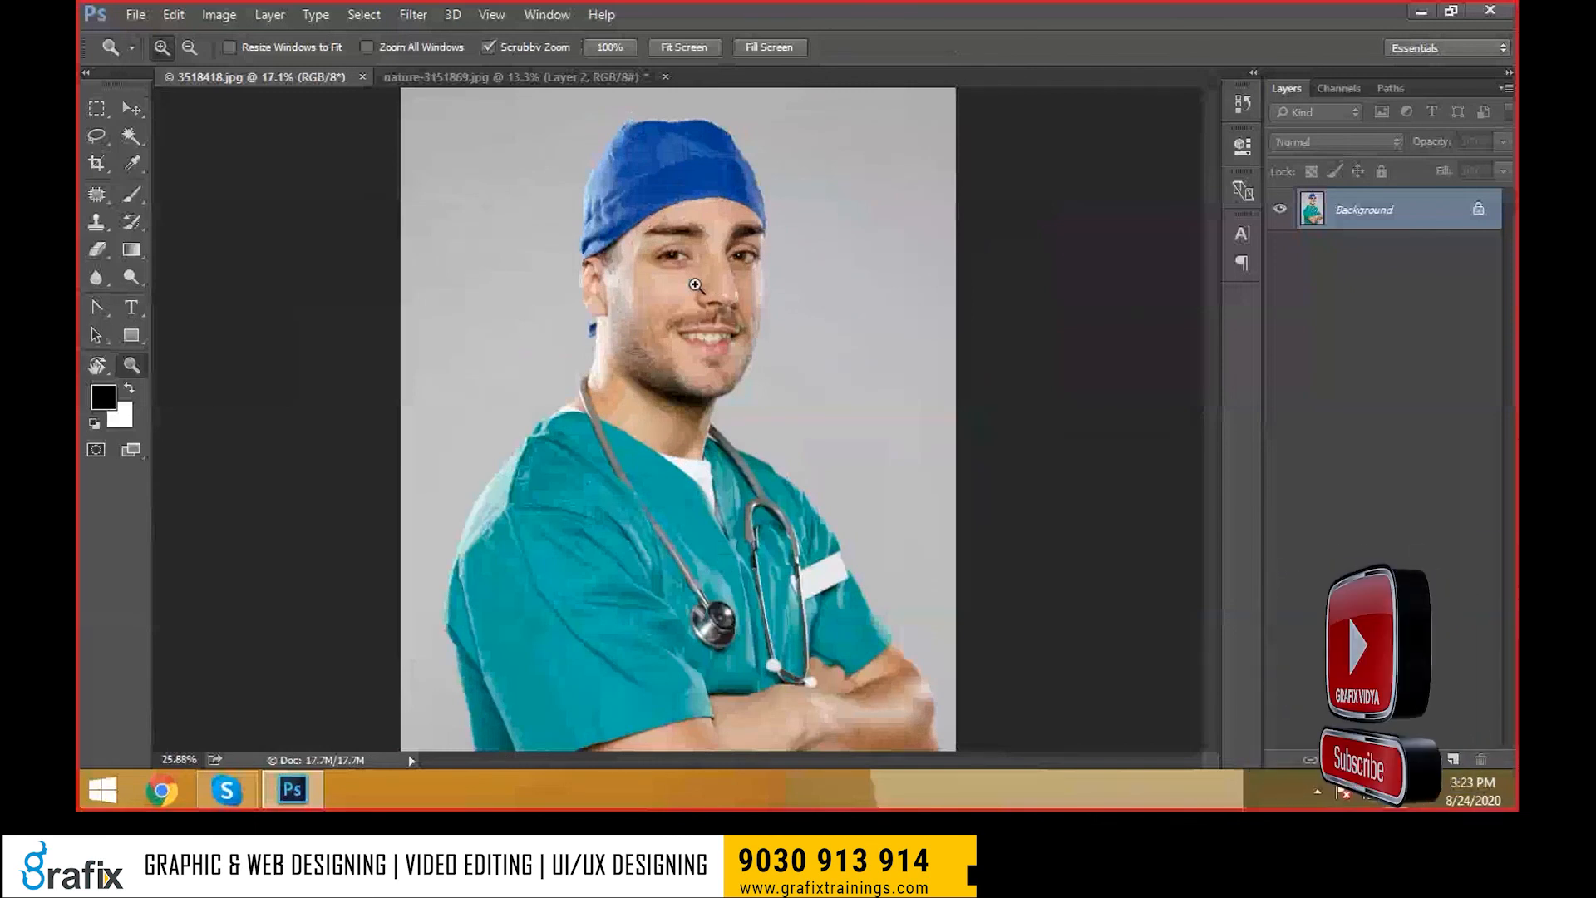
pyautogui.click(610, 47)
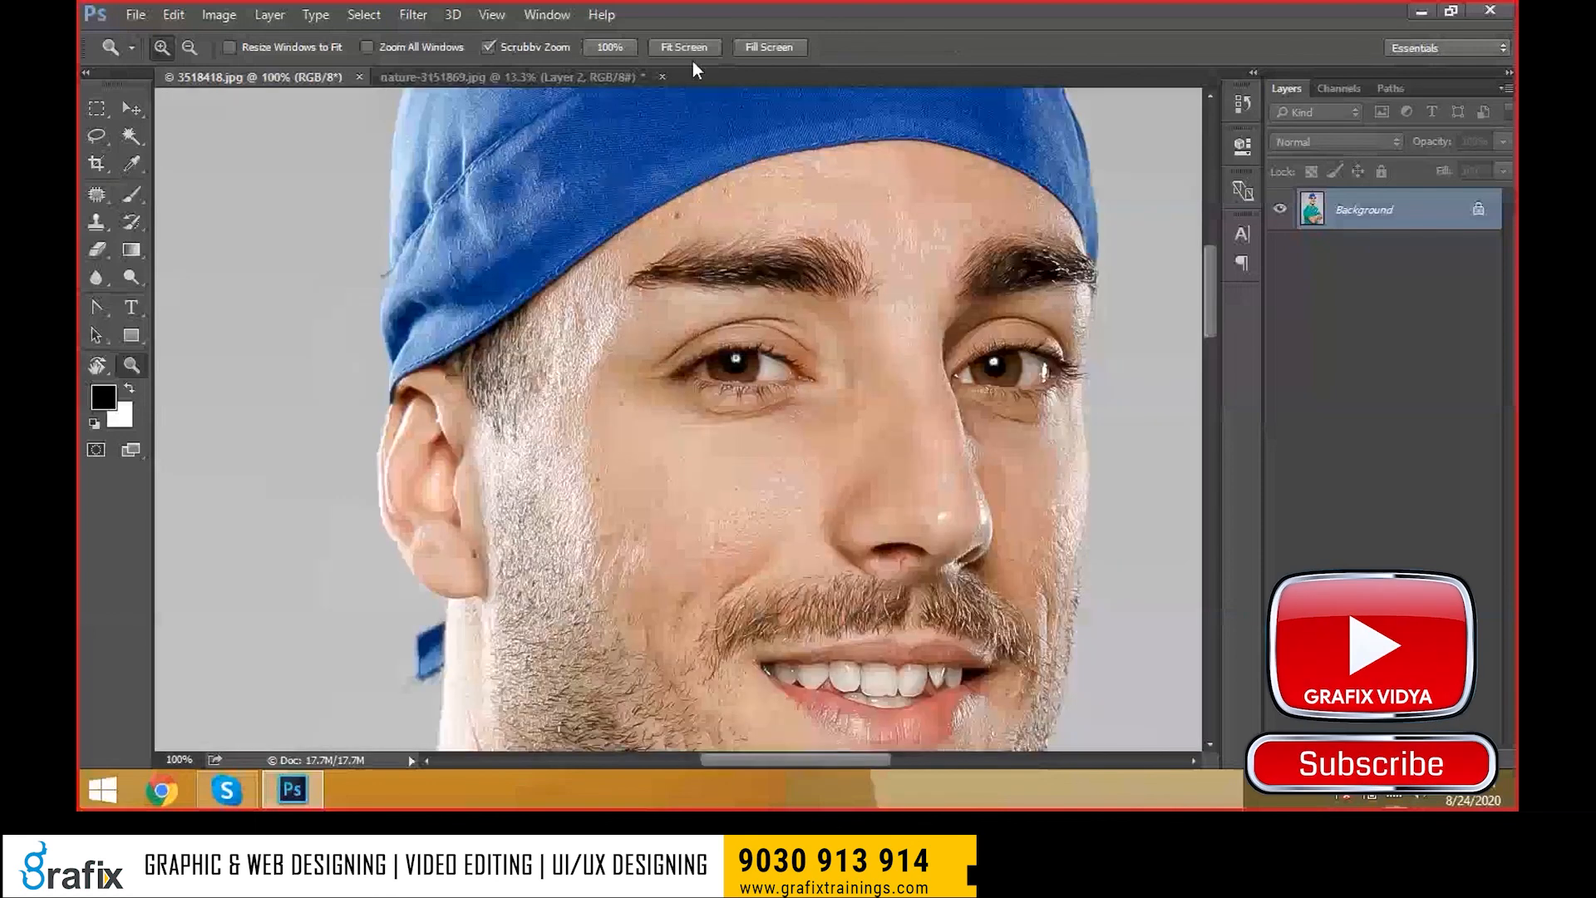
pyautogui.click(768, 47)
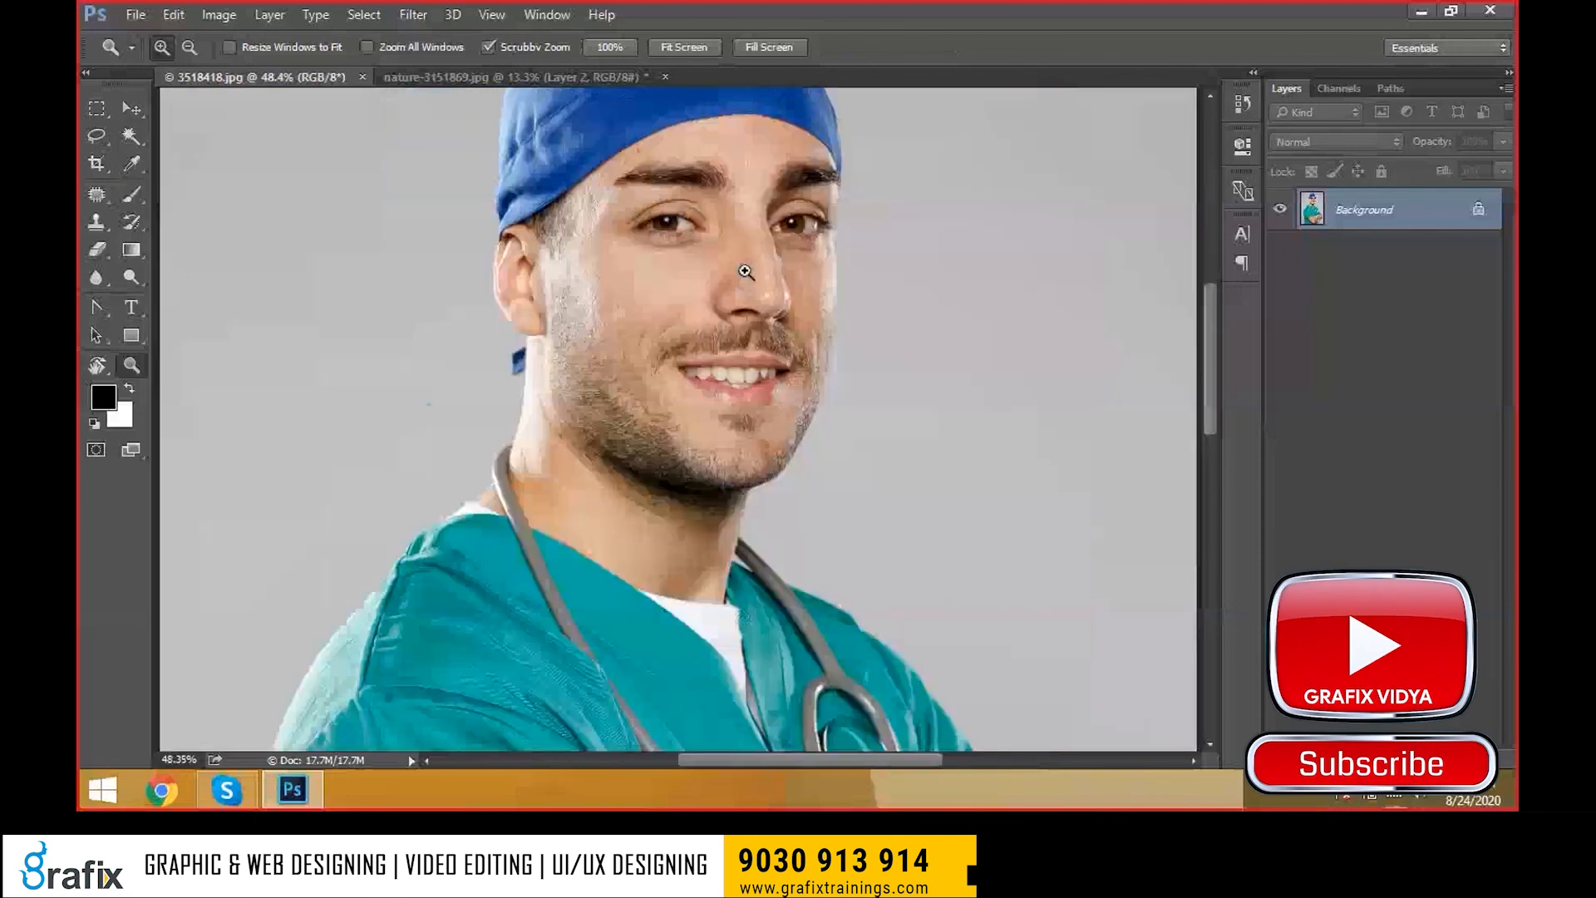
pyautogui.scroll(5, 744, 271)
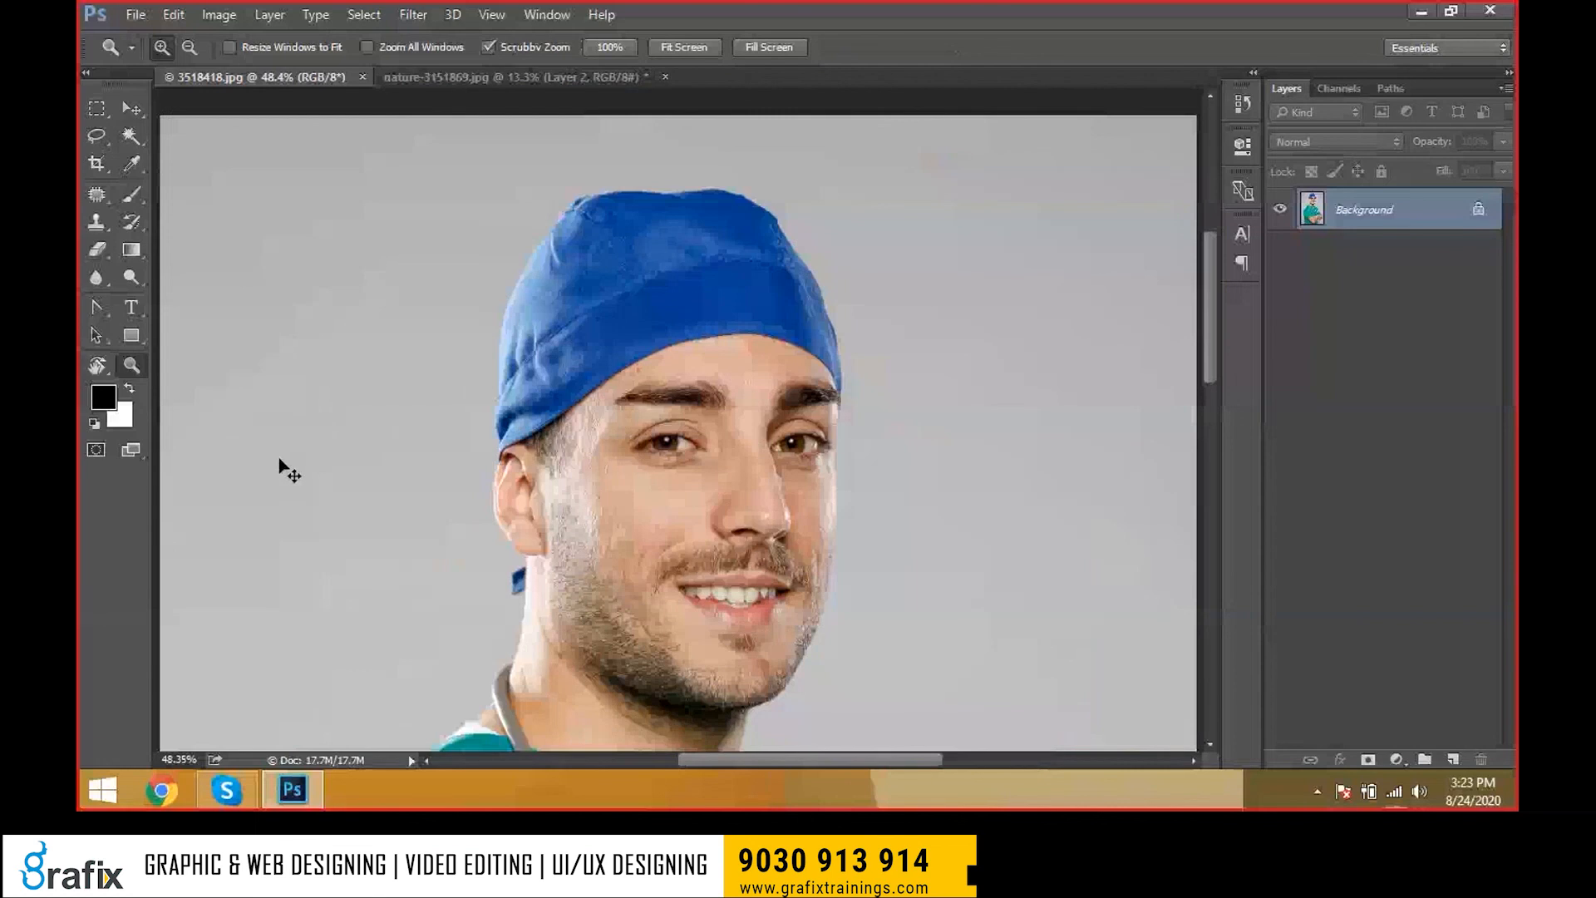
pyautogui.hotkey('ctrl', '-')
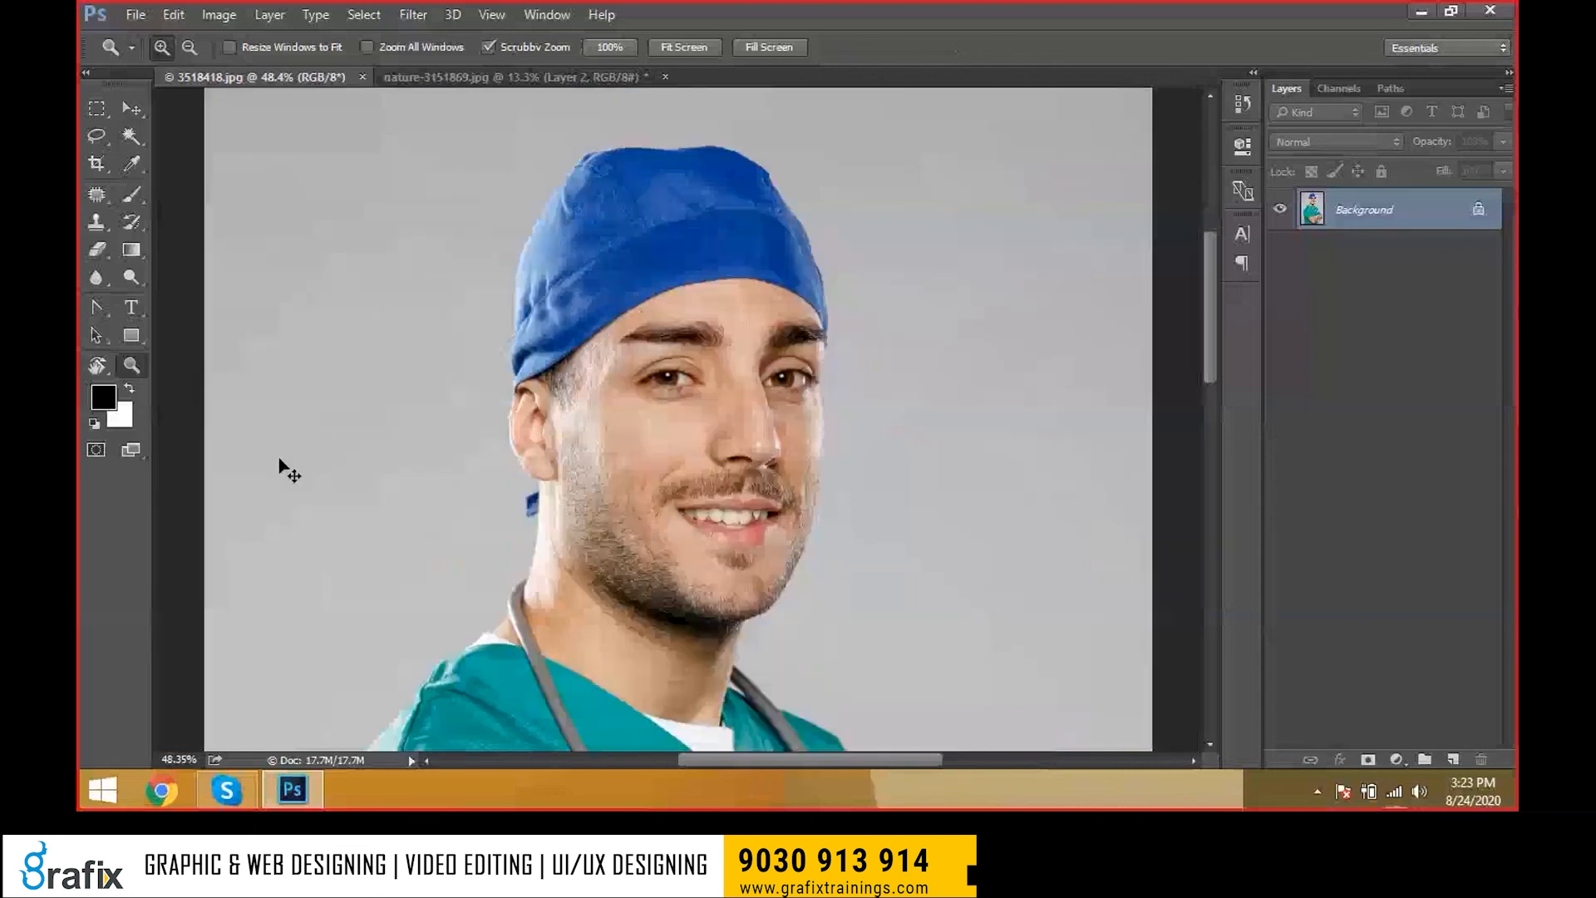
pyautogui.hotkey('ctrl', '0')
# Step: Place the whole uncut photo with its gray background in the forest document and delete that layer again
pyautogui.click(133, 109)
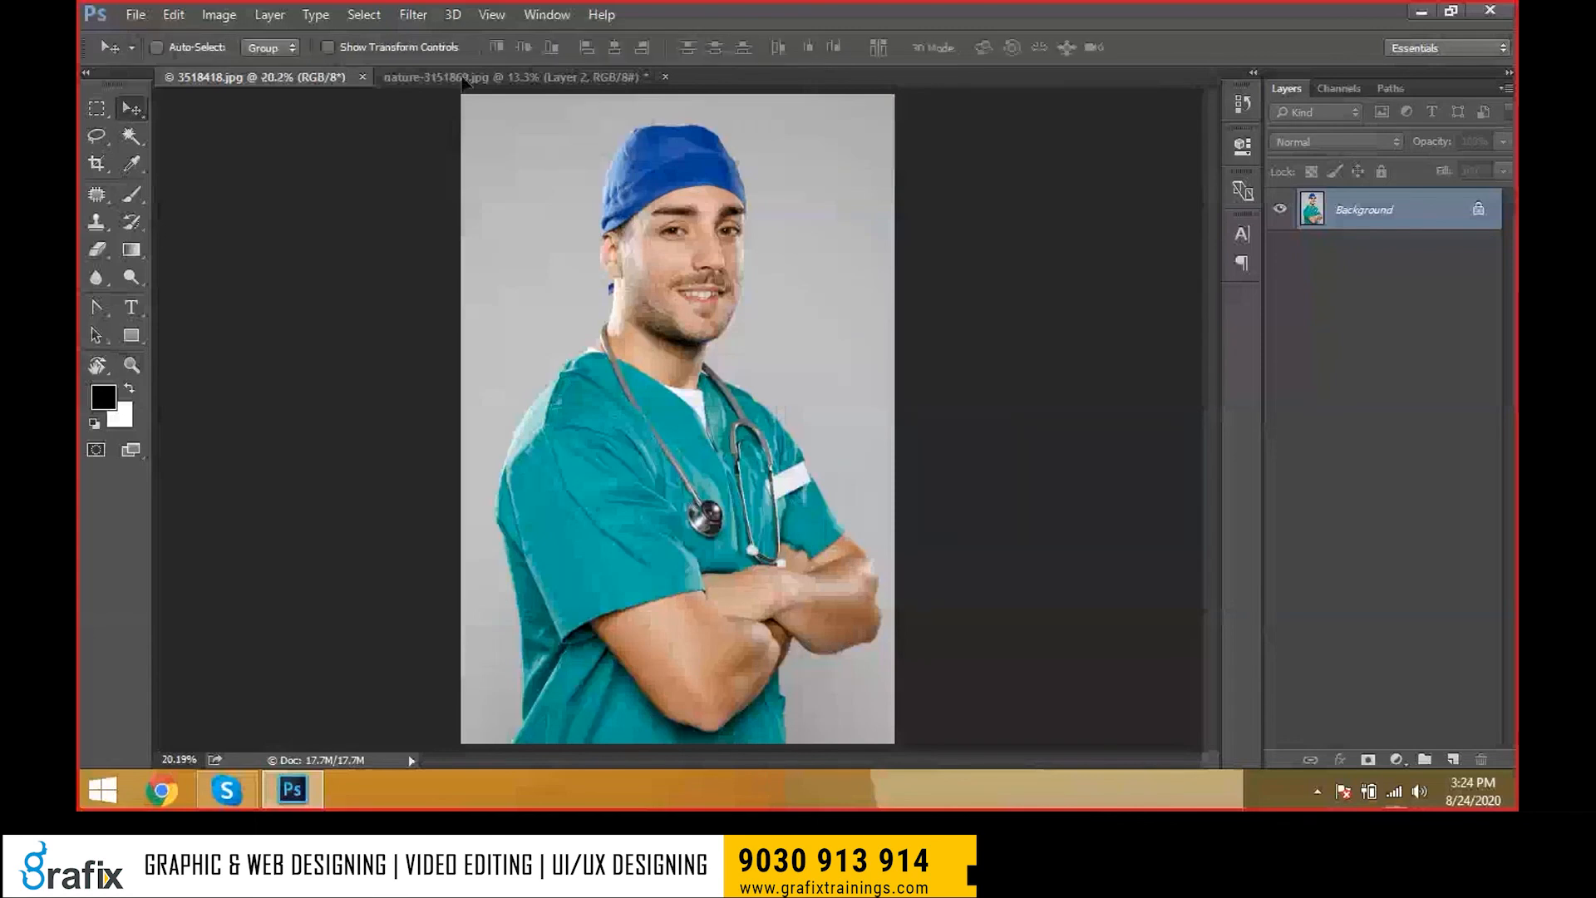
pyautogui.moveTo(464, 81); pyautogui.dragTo(860, 303)
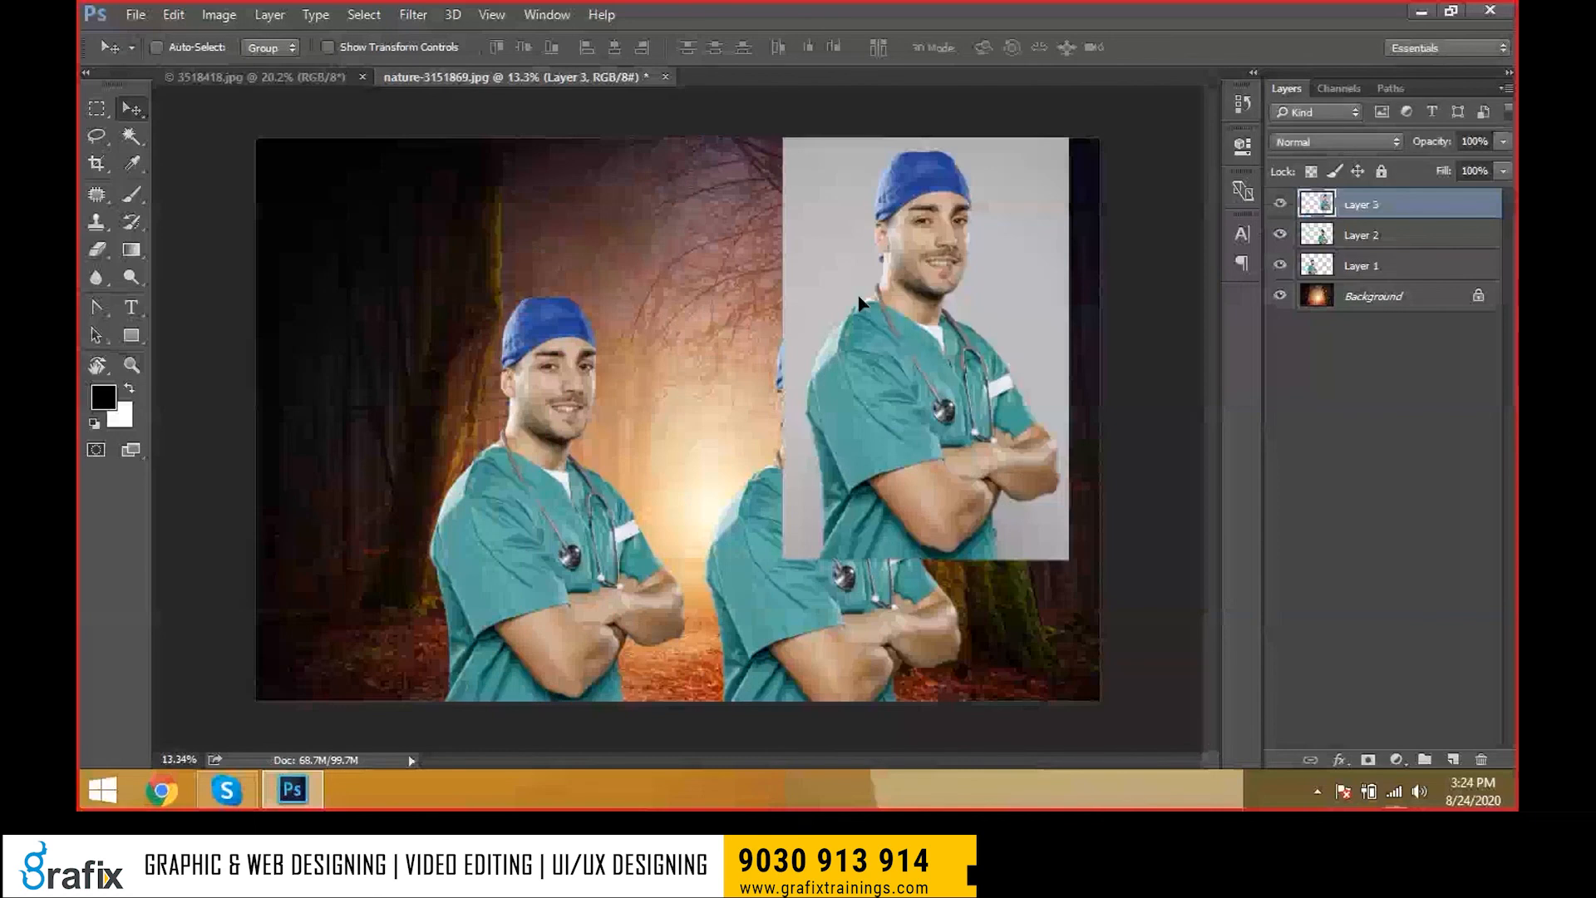
pyautogui.moveTo(861, 303); pyautogui.dragTo(872, 364)
pyautogui.press('Delete')
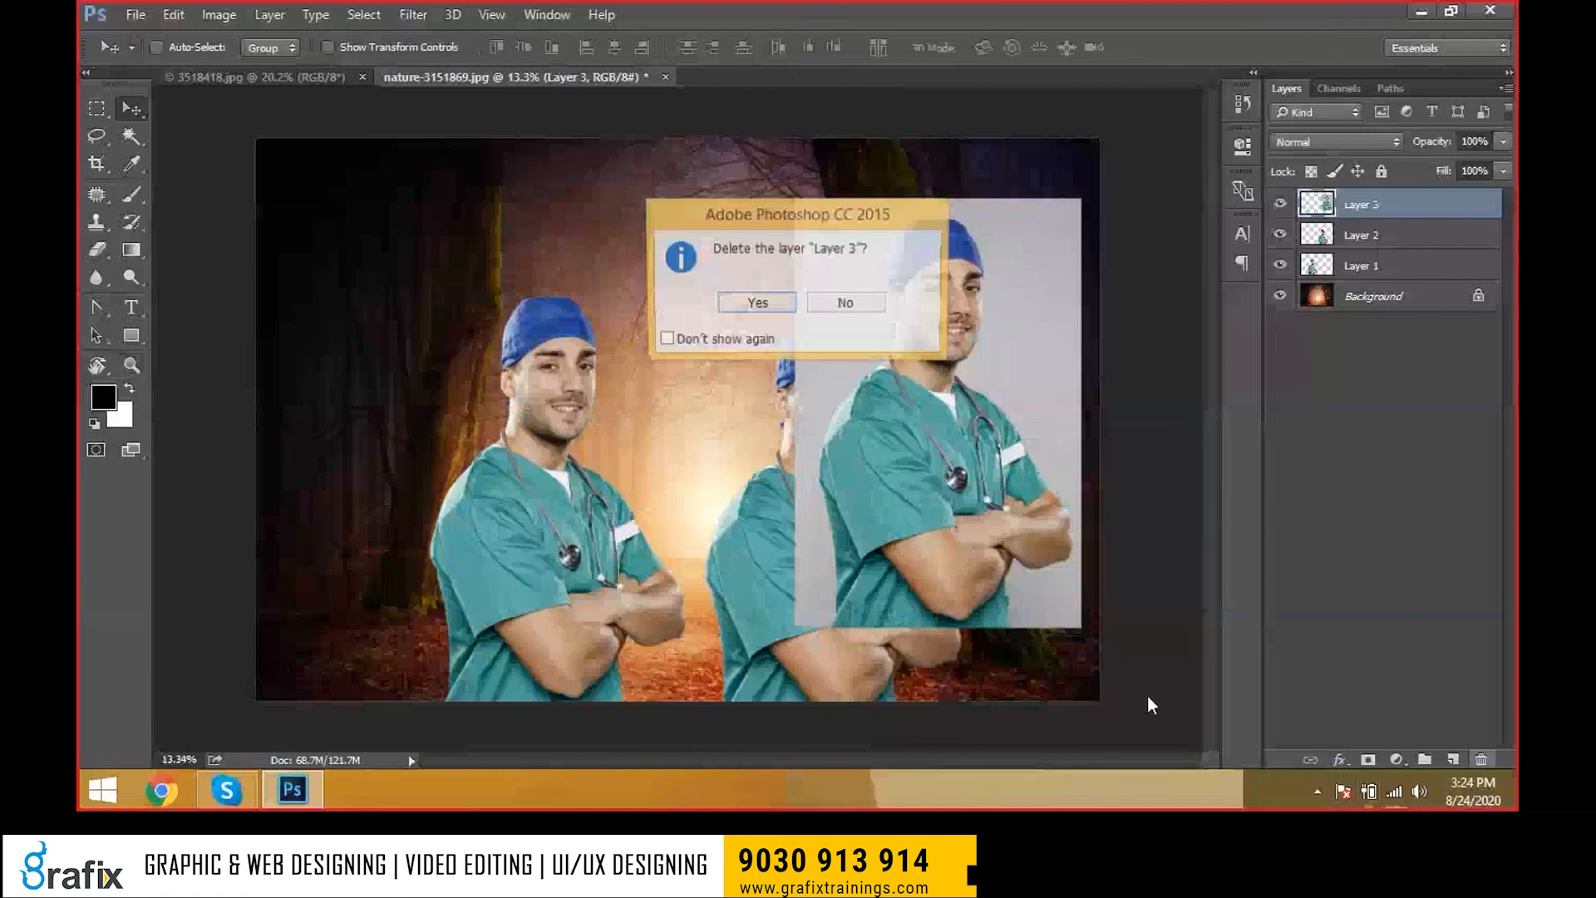
pyautogui.press('Return')
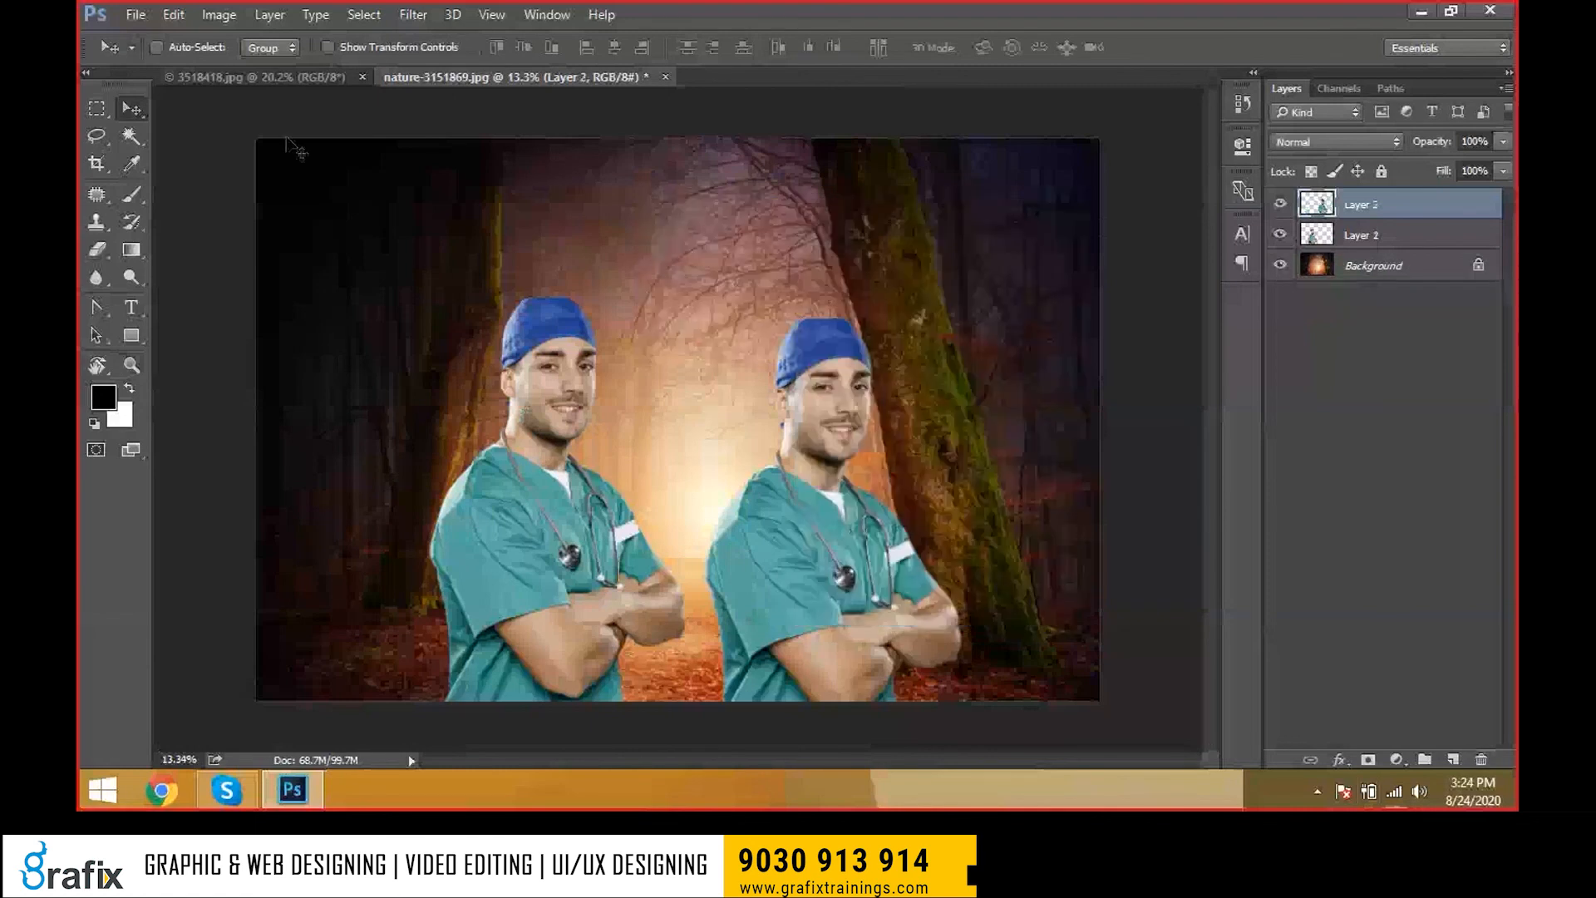
pyautogui.hotkey('ctrl', 'Tab')
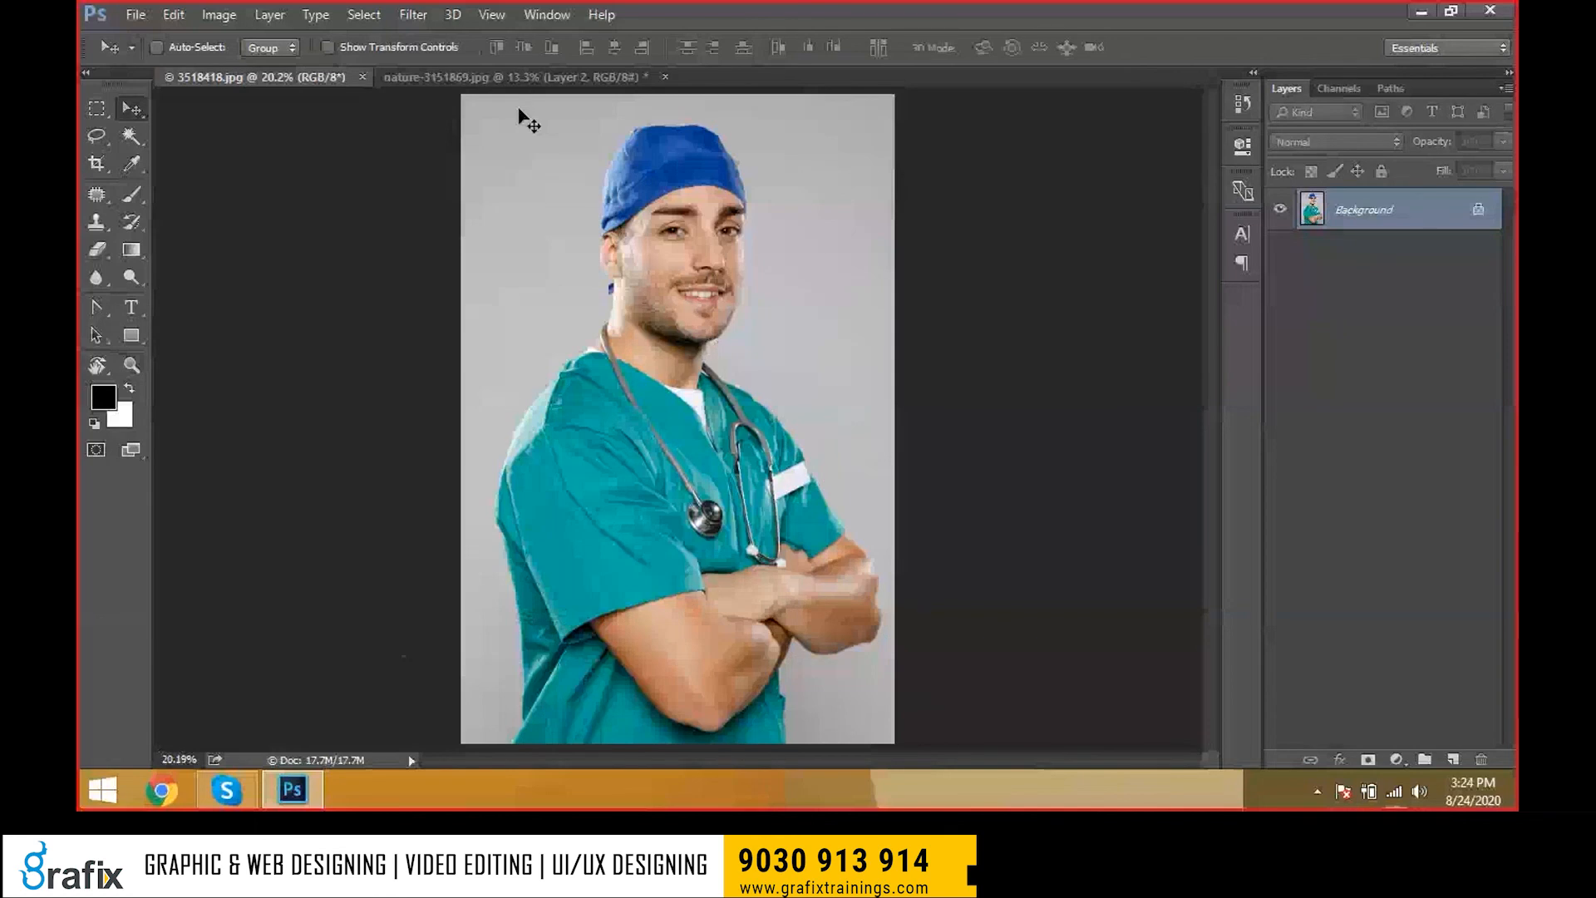
pyautogui.hotkey('ctrl', 'Tab')
# Step: Reposition the two cut-out men side by side along the lower edge of the forest scene
pyautogui.moveTo(559, 498); pyautogui.dragTo(499, 490)
pyautogui.rightClick(757, 486)
pyautogui.click(809, 499)
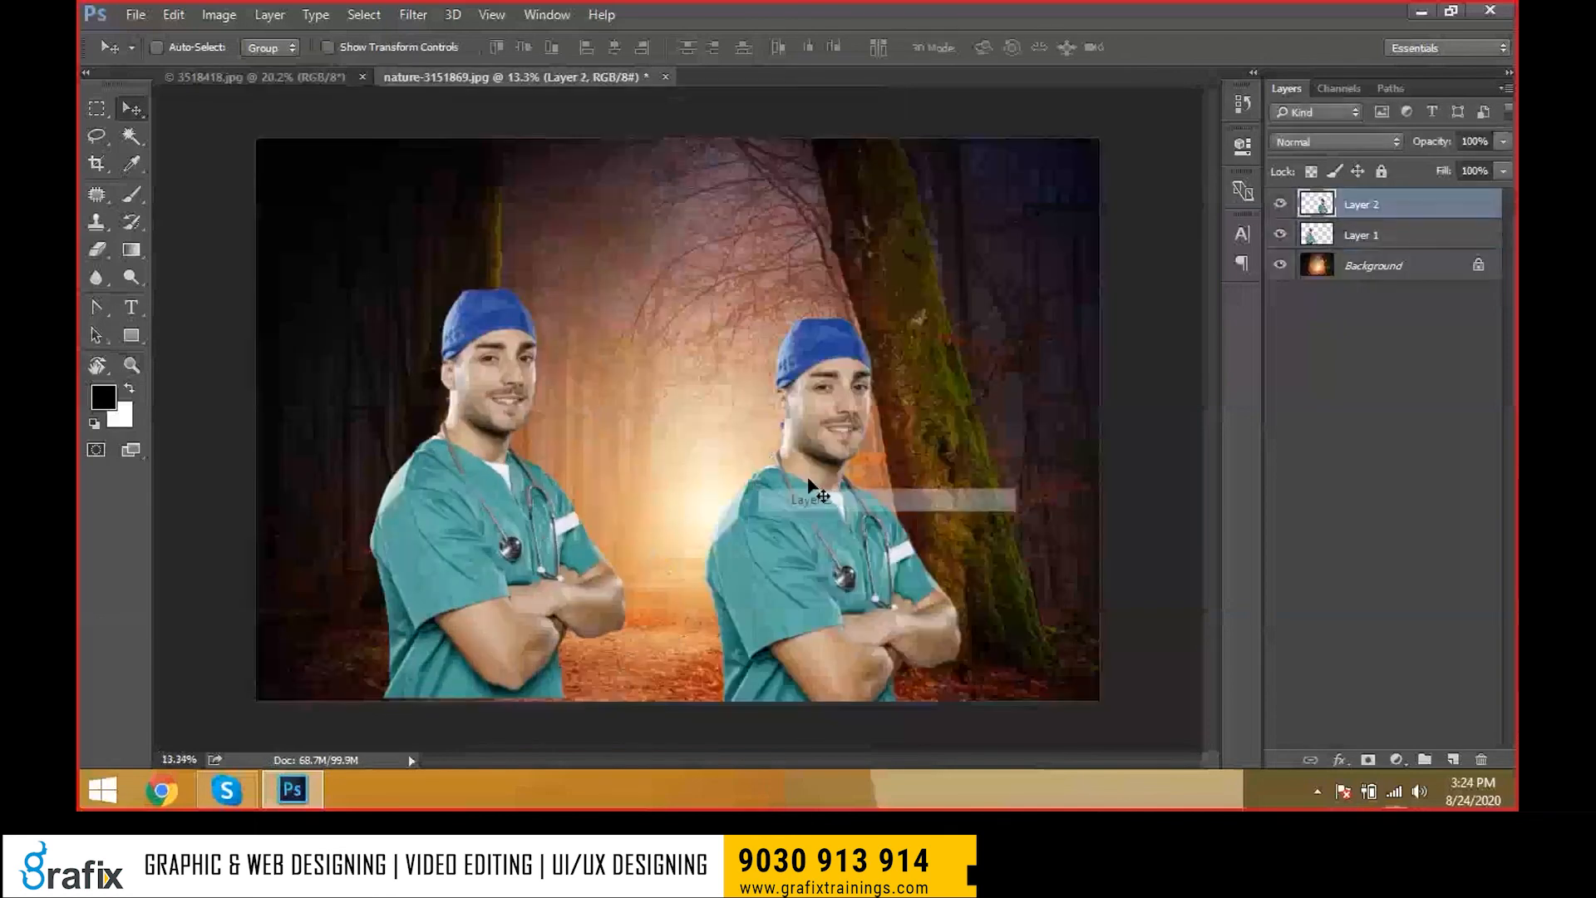
pyautogui.moveTo(809, 482); pyautogui.dragTo(750, 477)
pyautogui.rightClick(550, 508)
pyautogui.click(553, 518)
pyautogui.moveTo(550, 517); pyautogui.dragTo(570, 527)
pyautogui.rightClick(736, 569)
pyautogui.click(742, 580)
pyautogui.moveTo(742, 579)
pyautogui.mouseDown()
pyautogui.moveTo(744, 544)
pyautogui.moveTo(740, 561)
pyautogui.mouseUp()
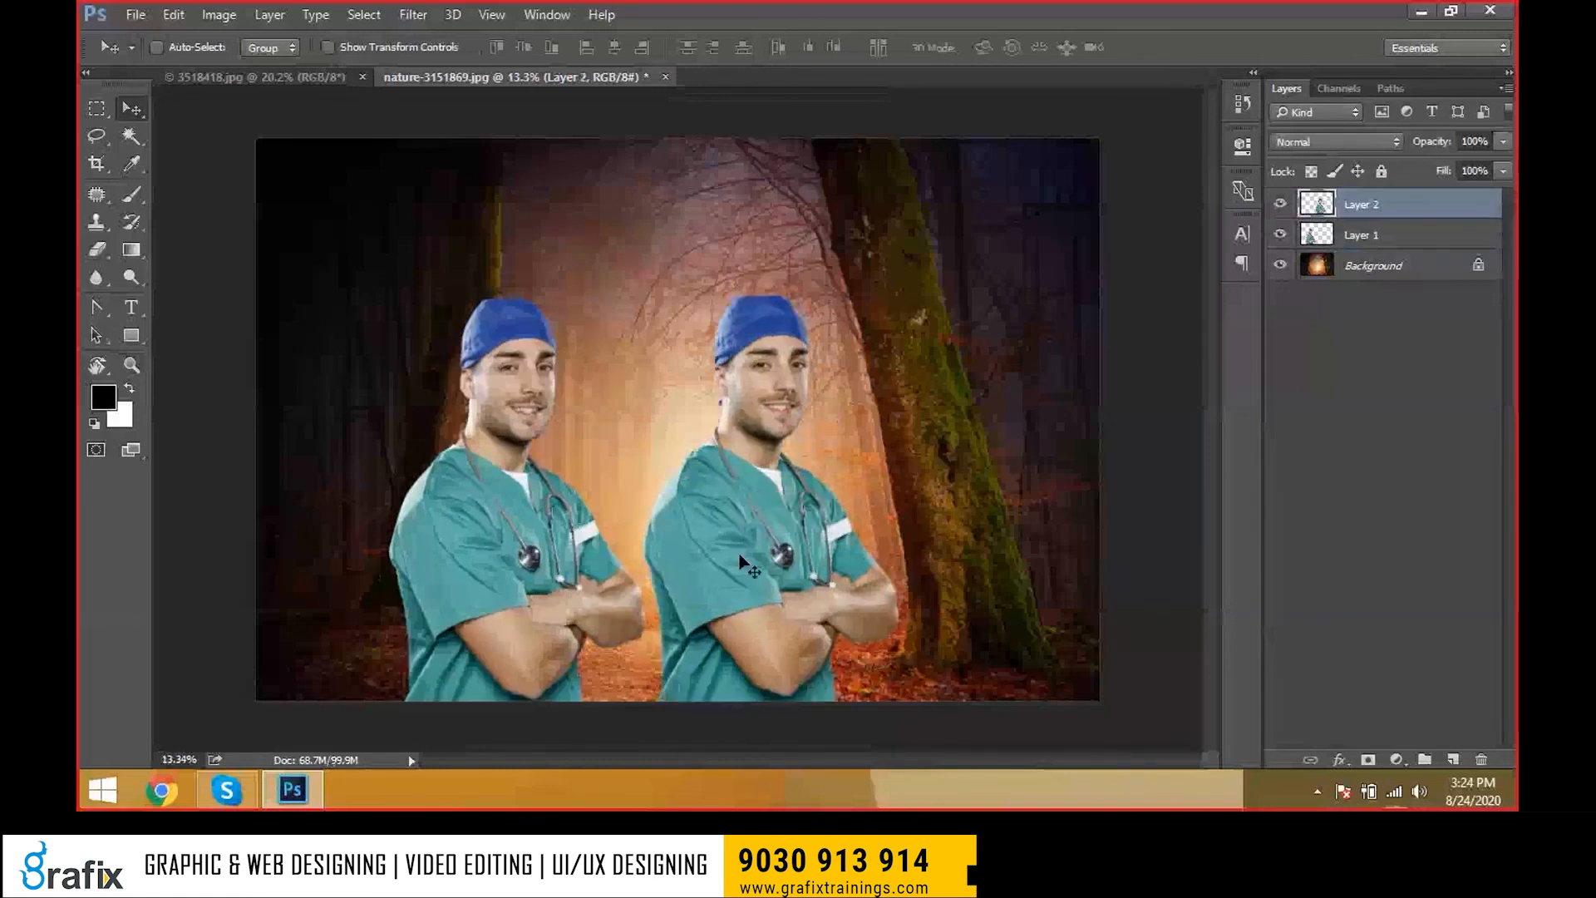
# Step: Load the "image cutting path" in 3518418.jpg as a feathered selection and place the man as a third cut-out right of the other two
pyautogui.click(316, 77)
pyautogui.click(572, 75)
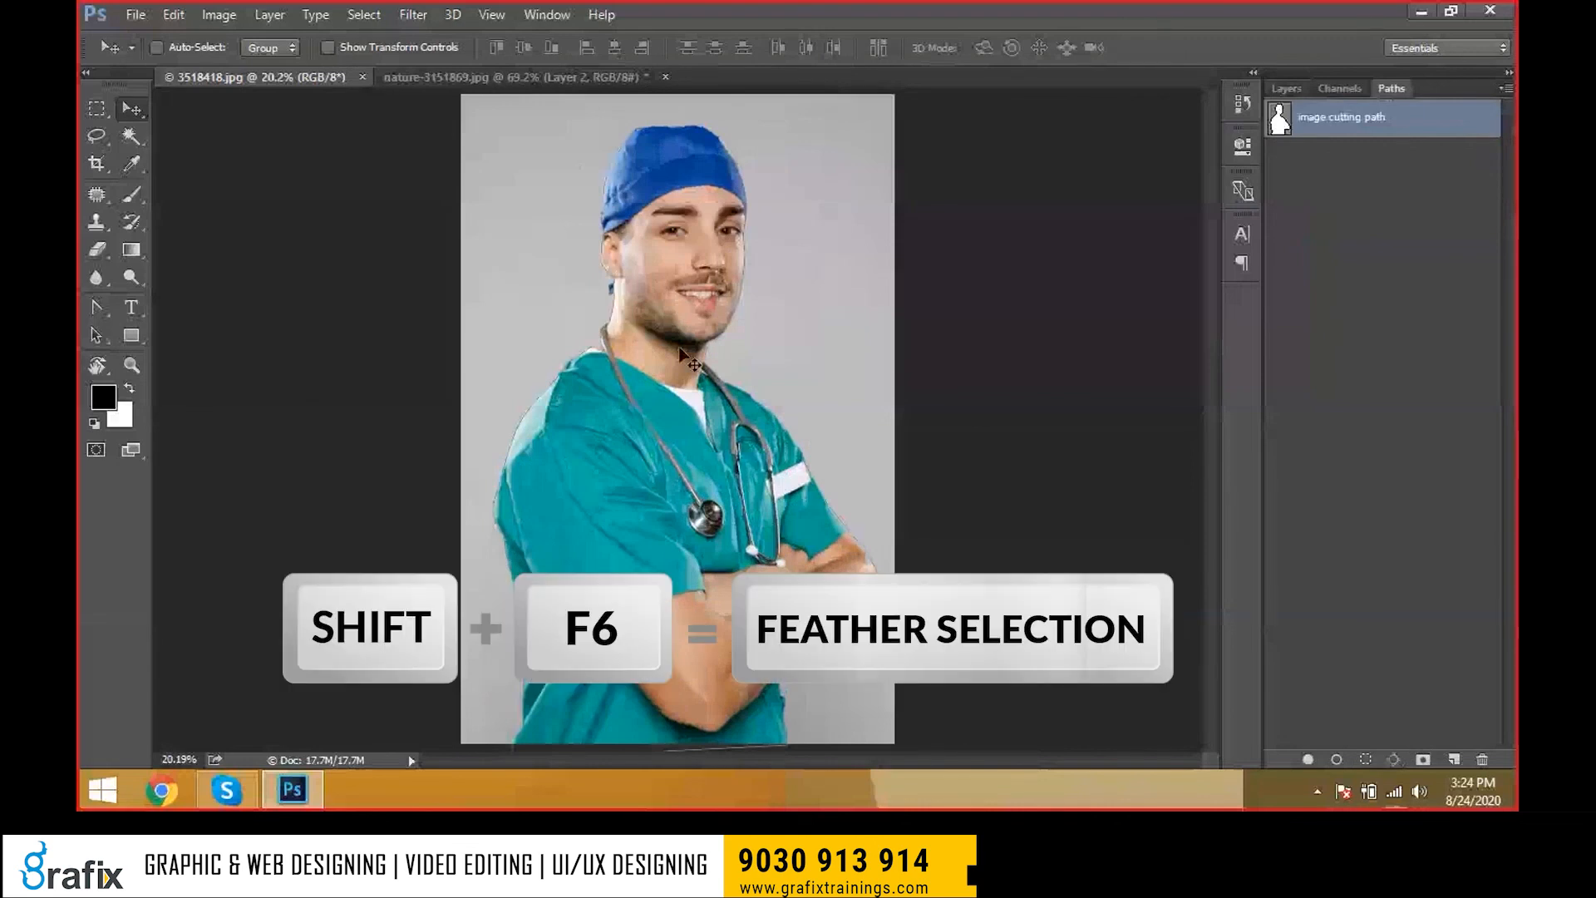
pyautogui.hotkey('ctrl', 'Return')
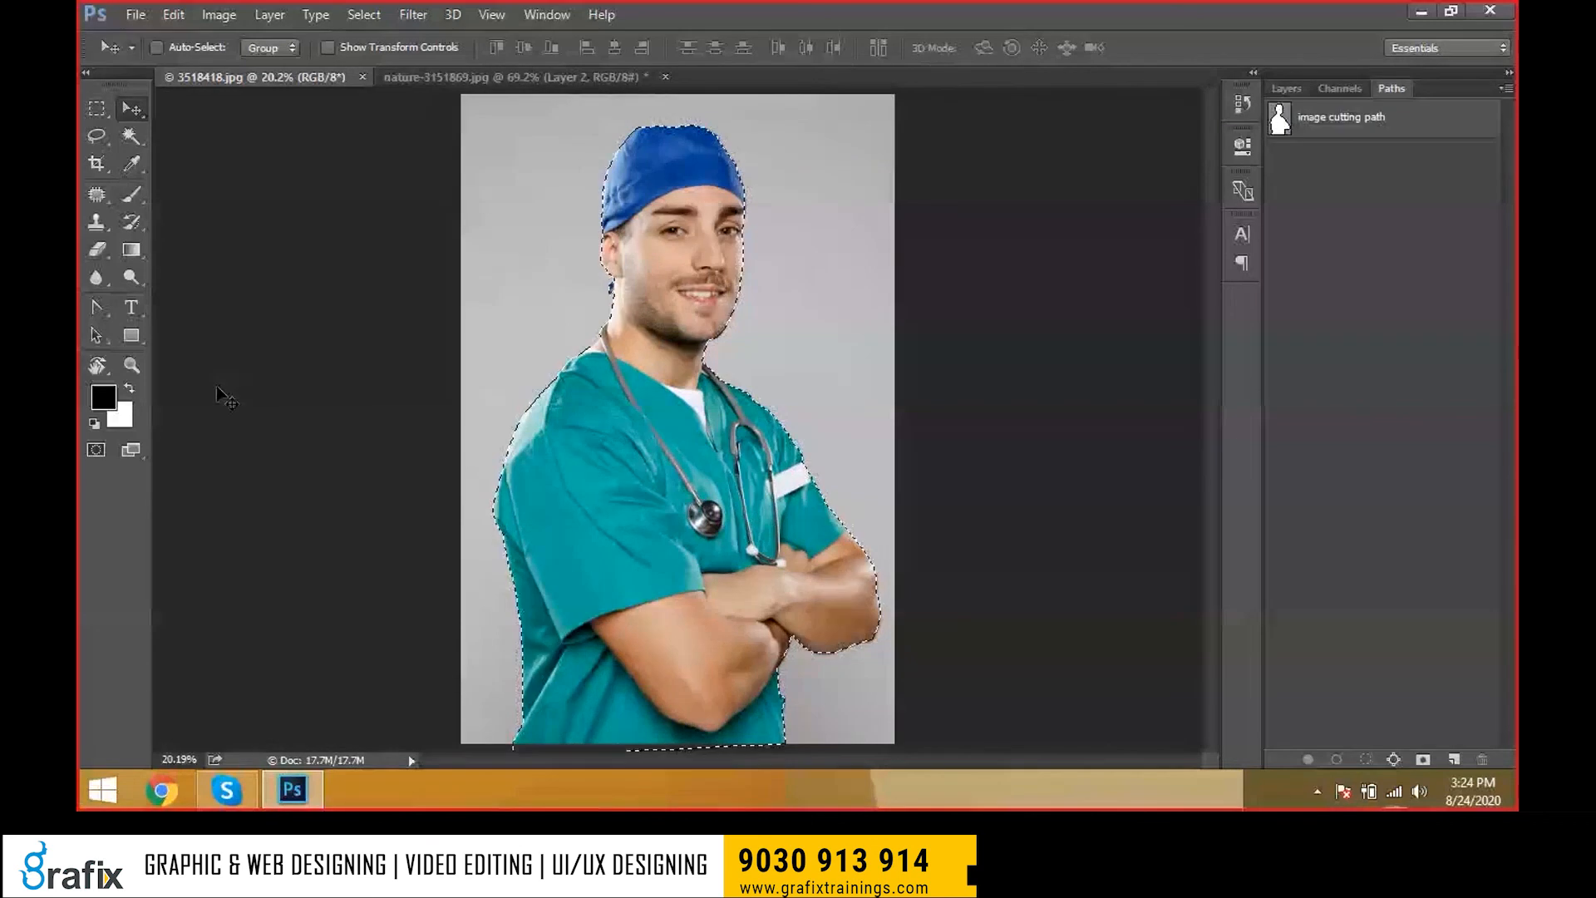
pyautogui.hotkey('shift', 'F6')
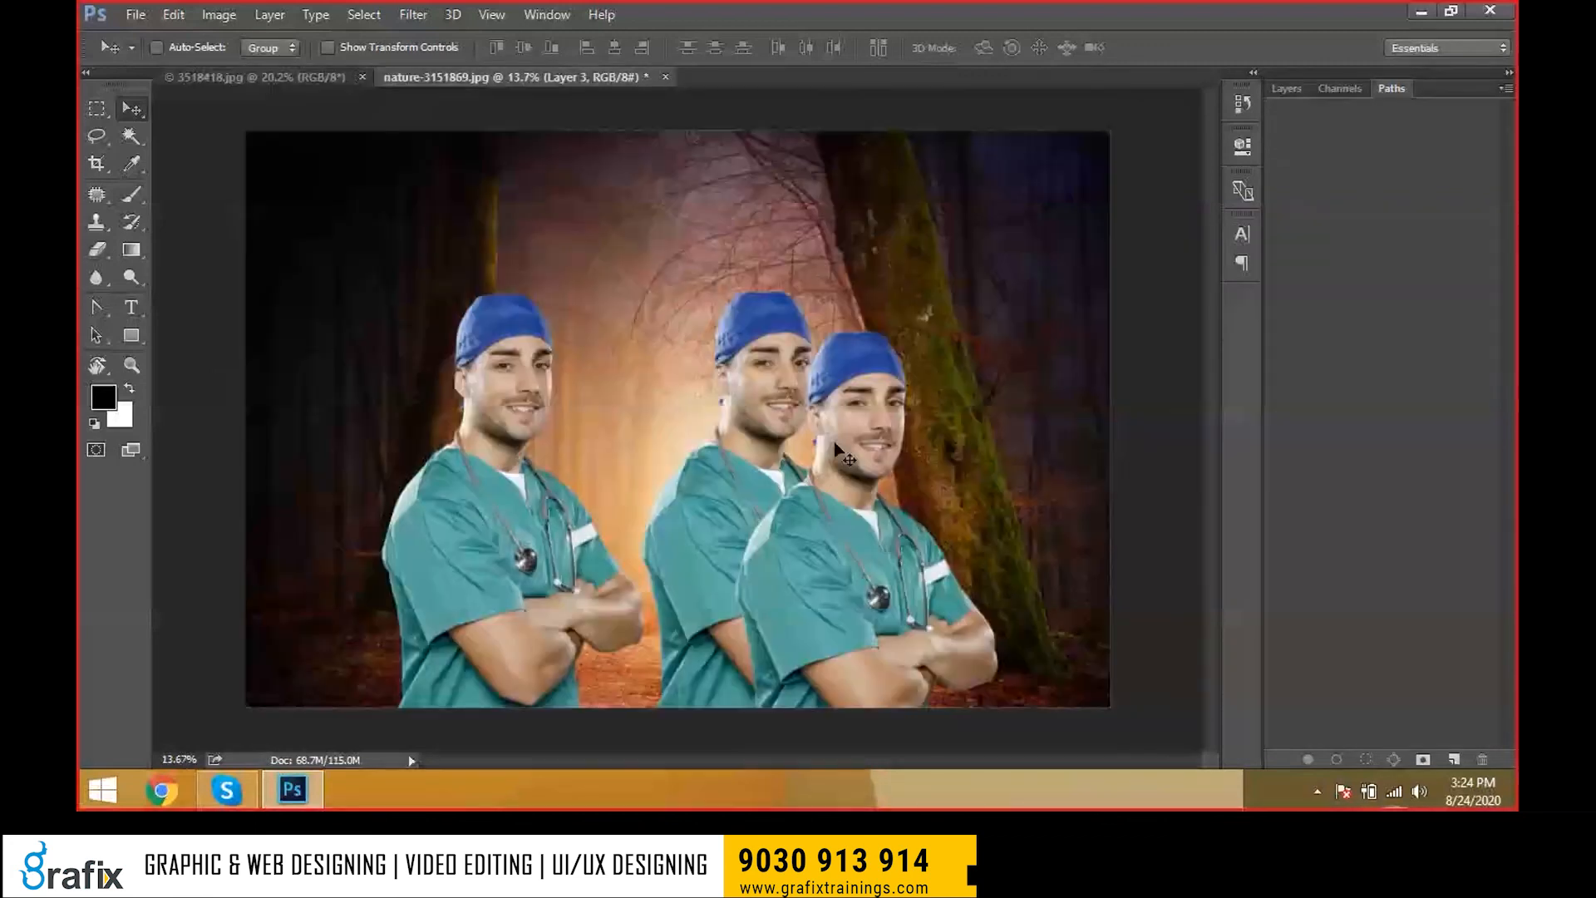
pyautogui.moveTo(835, 449); pyautogui.dragTo(989, 414)
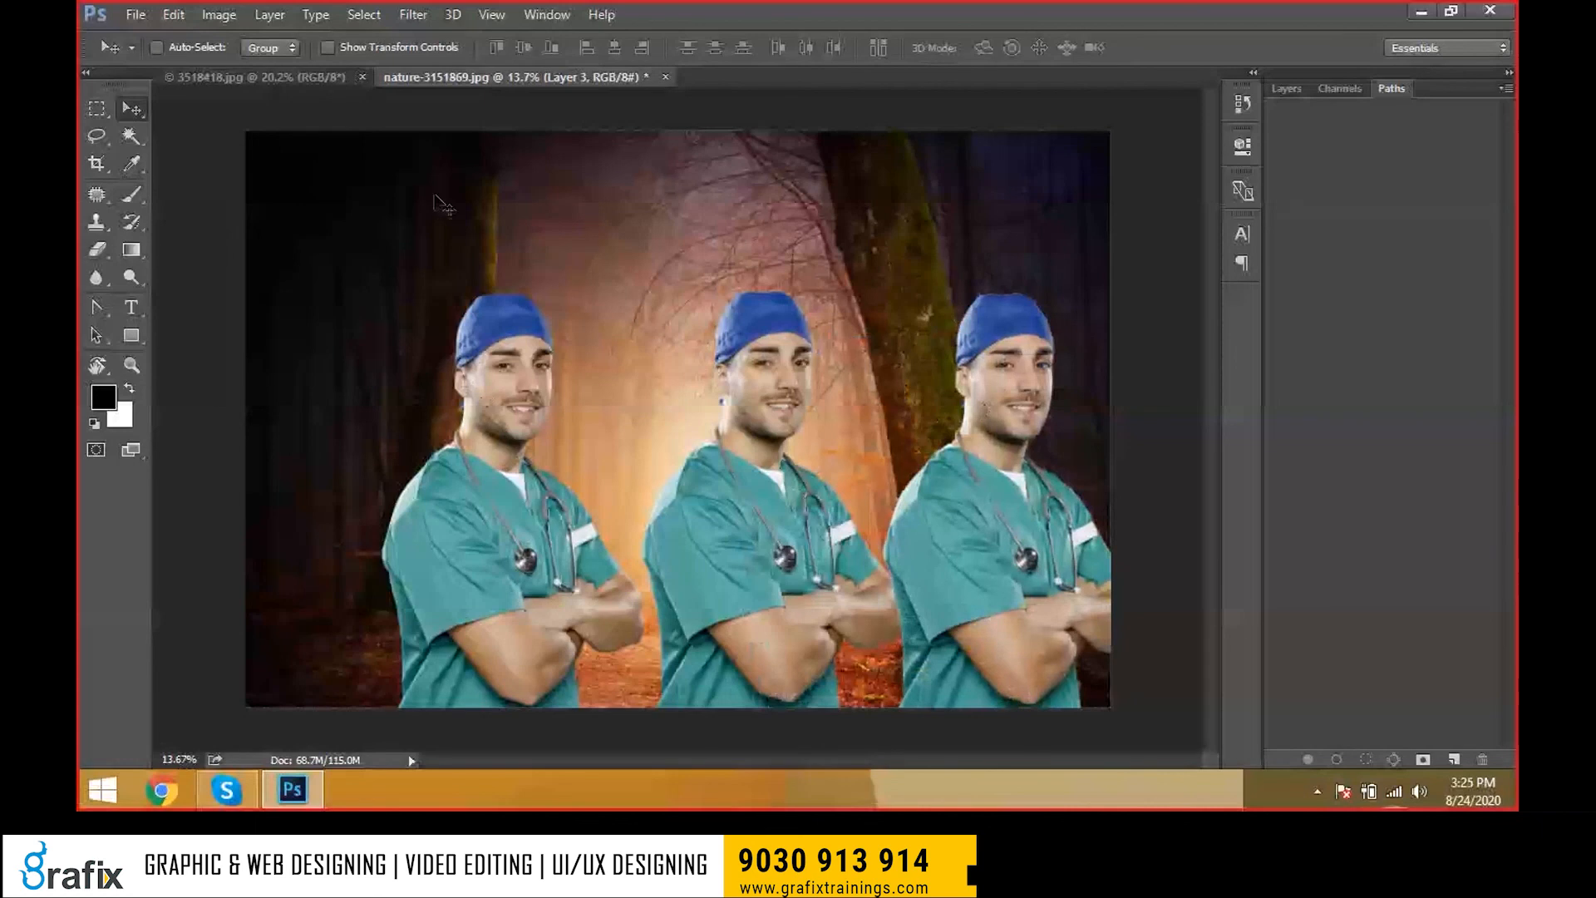
# Step: Select the leftmost man's layer and move him up and left in the forest scene
pyautogui.rightClick(454, 399)
pyautogui.click(497, 411)
pyautogui.rightClick(485, 358)
pyautogui.click(523, 370)
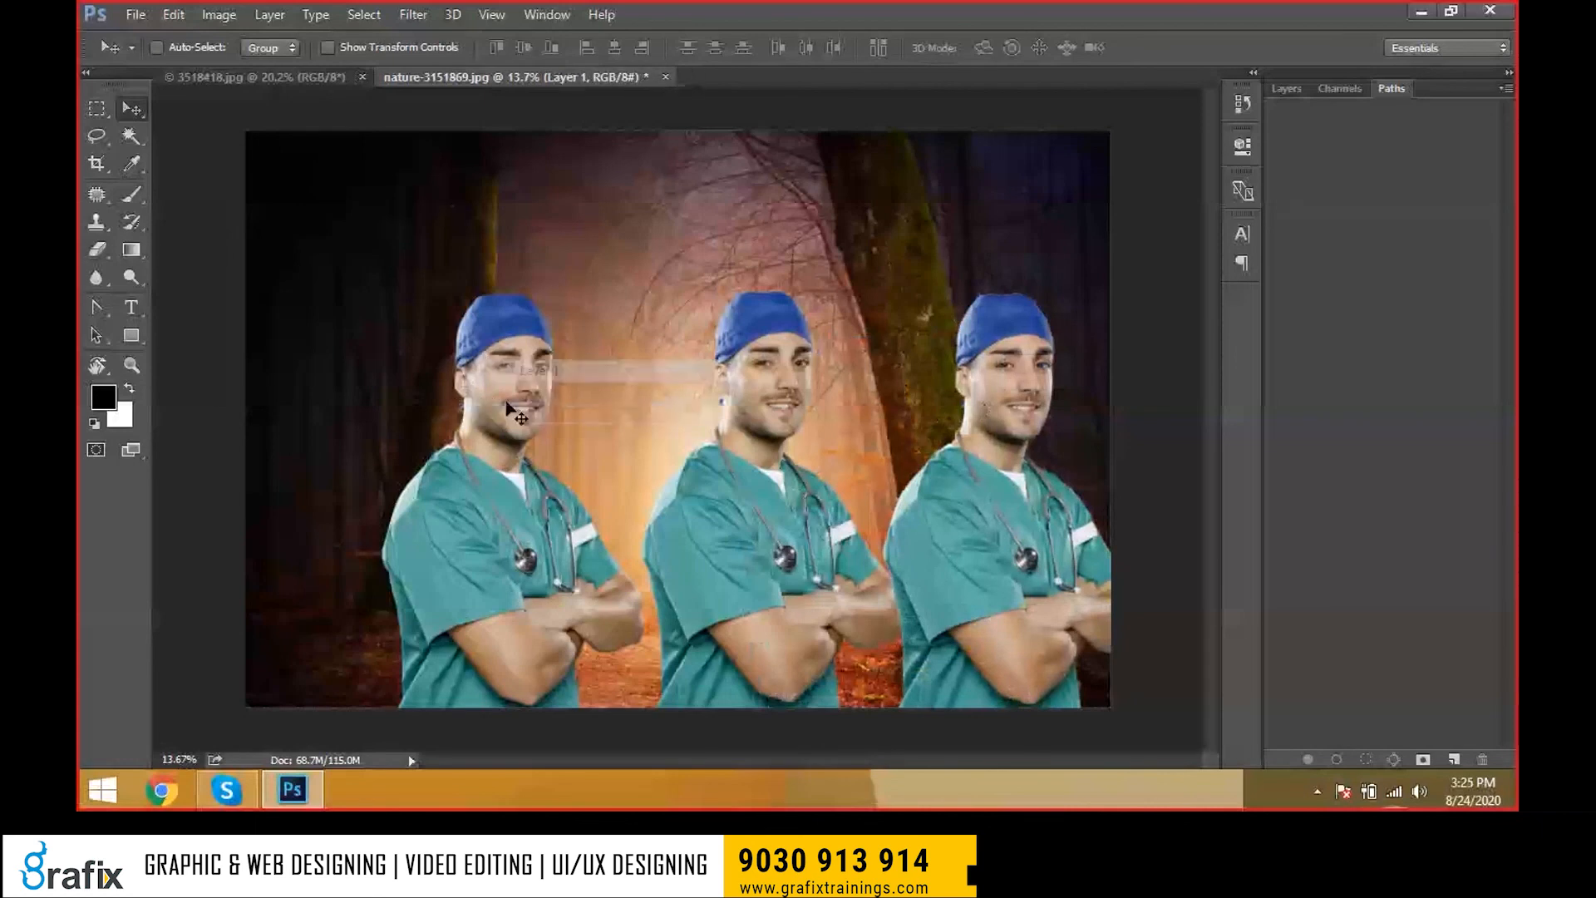
pyautogui.moveTo(509, 407); pyautogui.dragTo(447, 303)
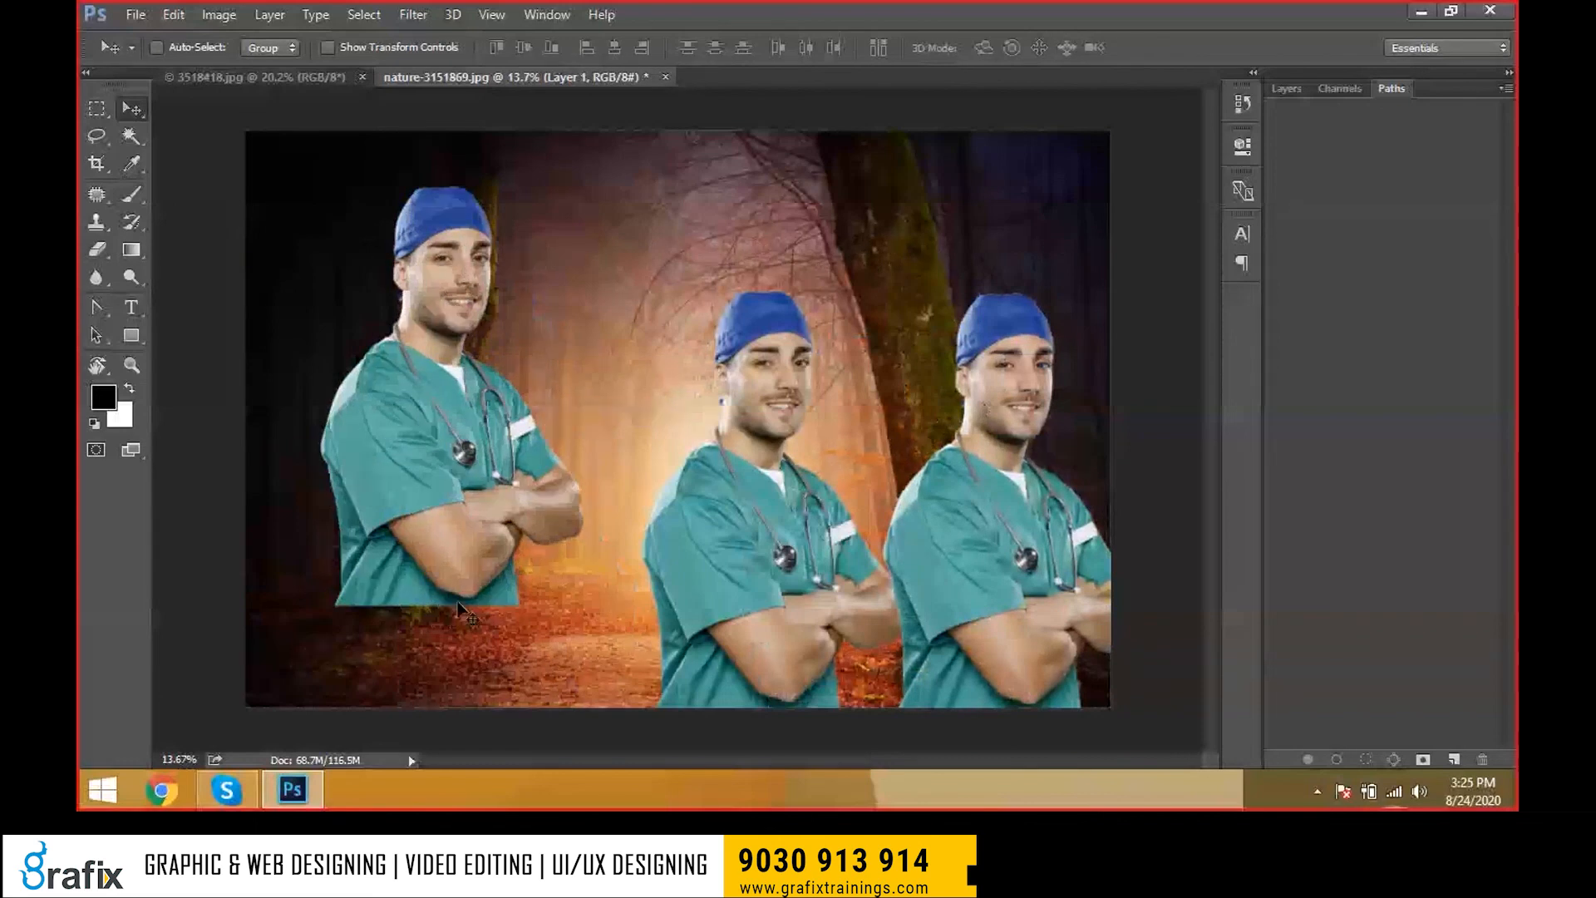
# Step: Fade out the leftmost man's lower body and forearms using the Eraser with a soft round 1200 px brush
pyautogui.moveTo(97, 249); pyautogui.dragTo(190, 256)
pyautogui.click(184, 48)
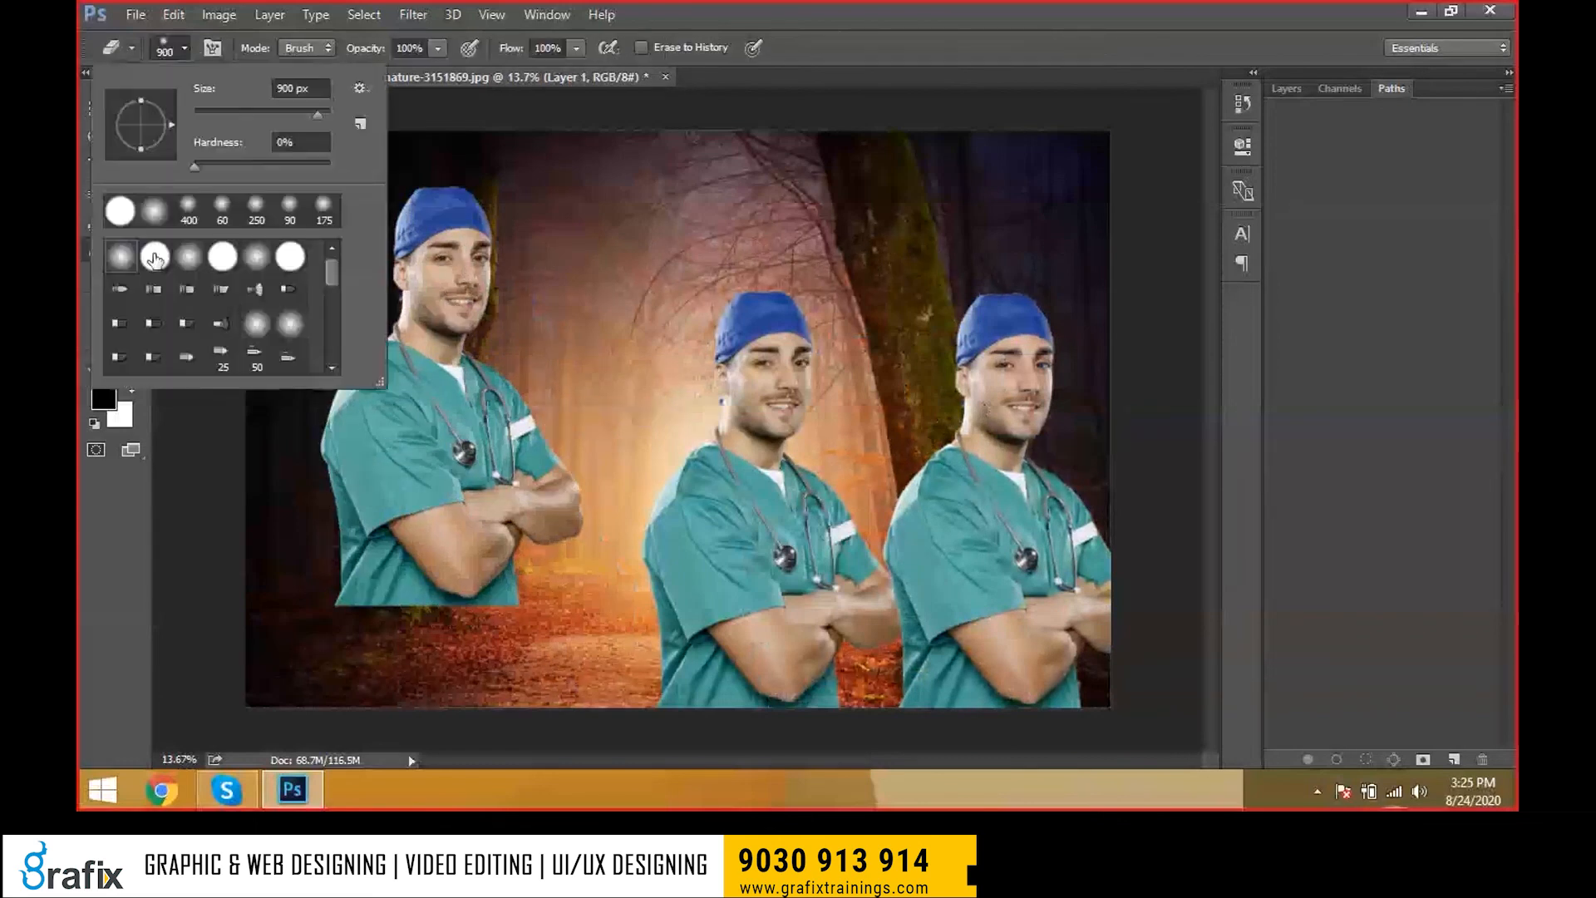
pyautogui.click(351, 675)
pyautogui.press(']')
pyautogui.press(']')
pyautogui.press(']')
pyautogui.moveTo(155, 592)
pyautogui.mouseDown()
pyautogui.moveTo(623, 463)
pyautogui.moveTo(422, 541)
pyautogui.moveTo(695, 452)
pyautogui.mouseUp()
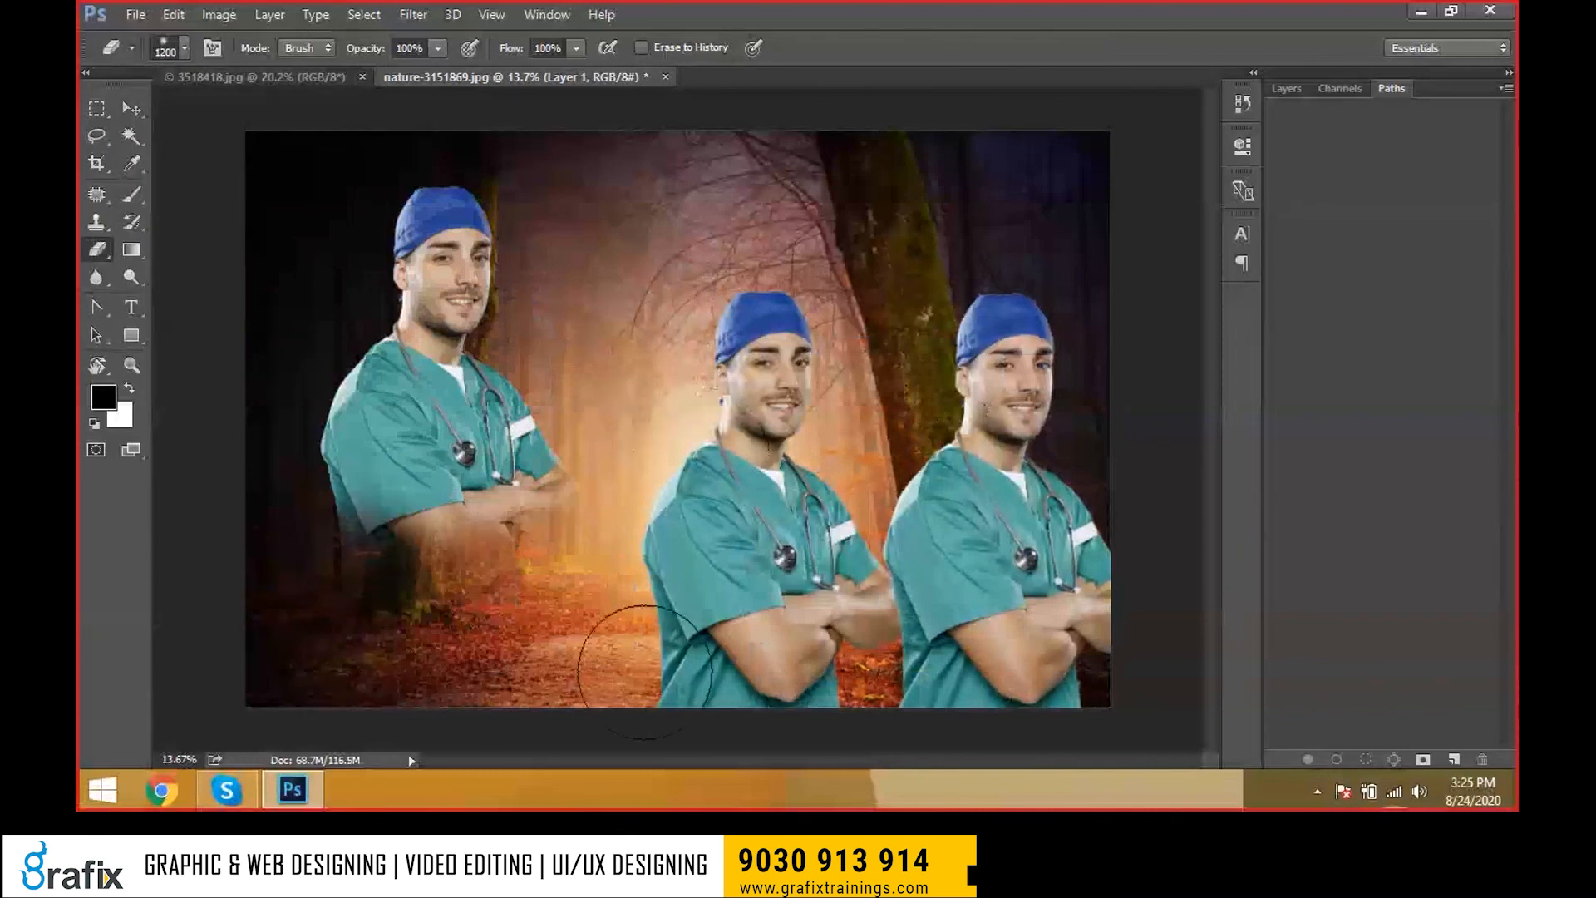
# Step: Move the faded man further into the scene's upper left corner and duplicate Layer 1
pyautogui.press('v')
pyautogui.moveTo(426, 459); pyautogui.dragTo(399, 421)
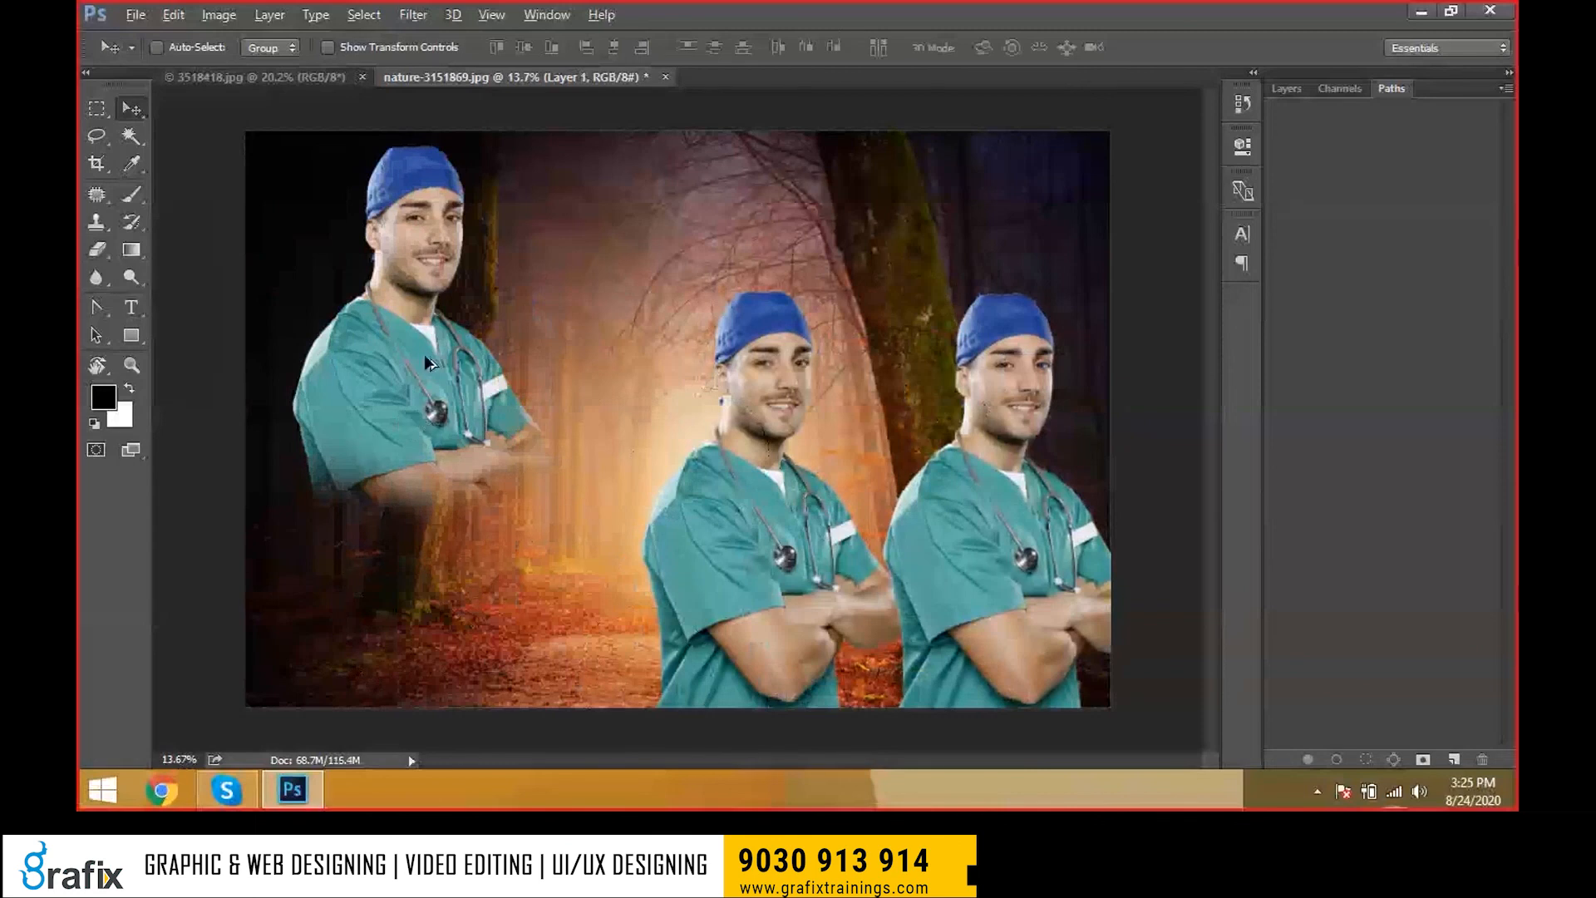
pyautogui.hotkey('ctrl', 'j')
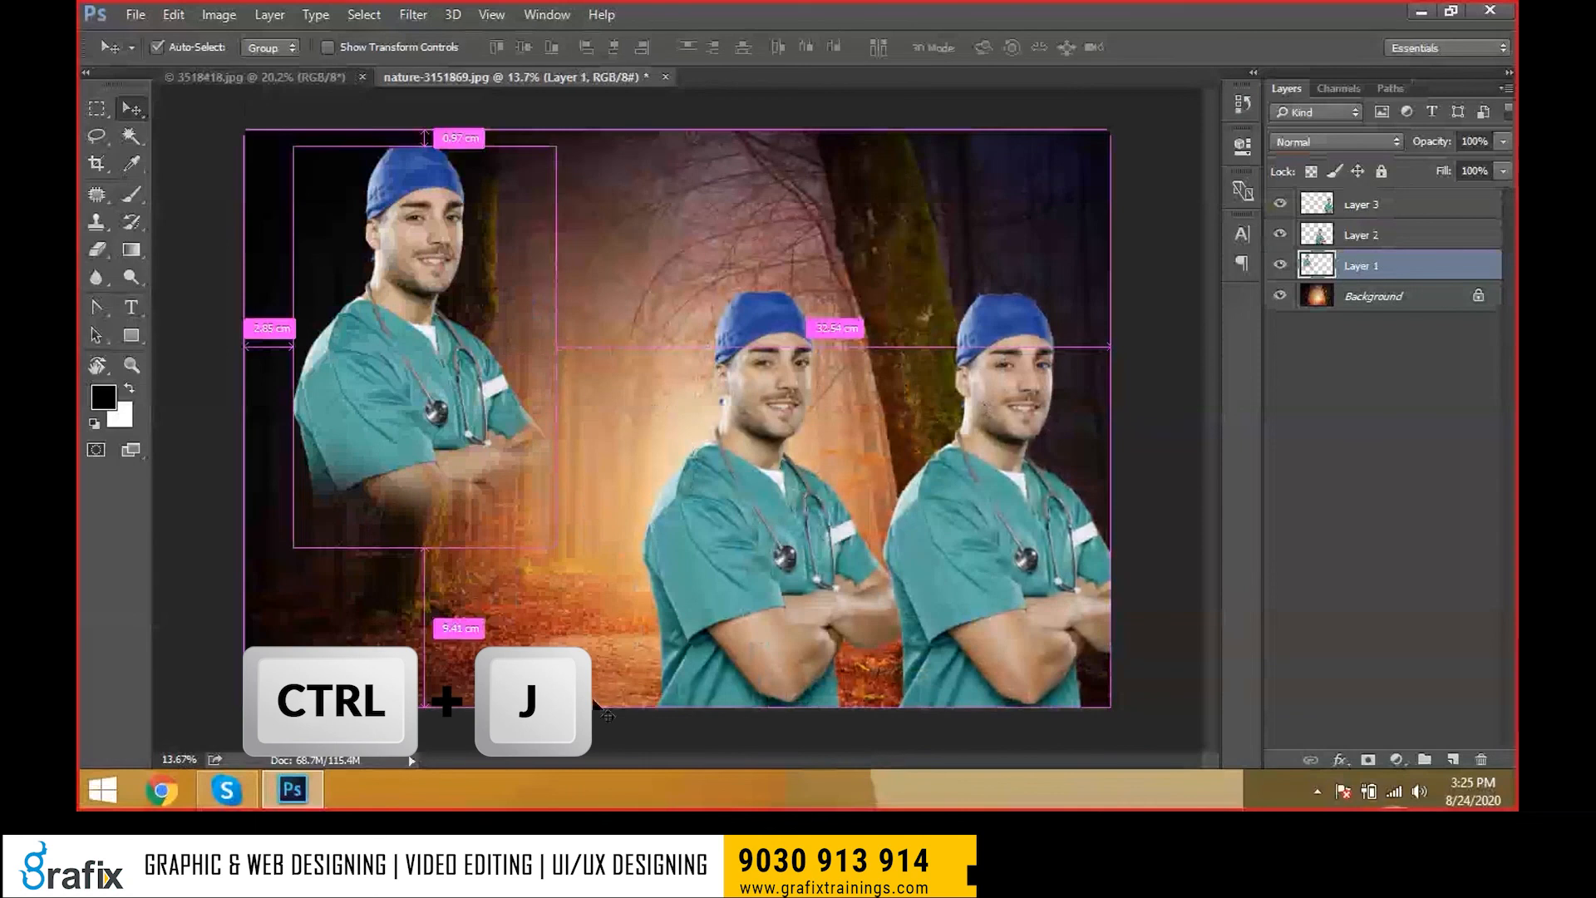
pyautogui.hotkey('ctrl', 'j')
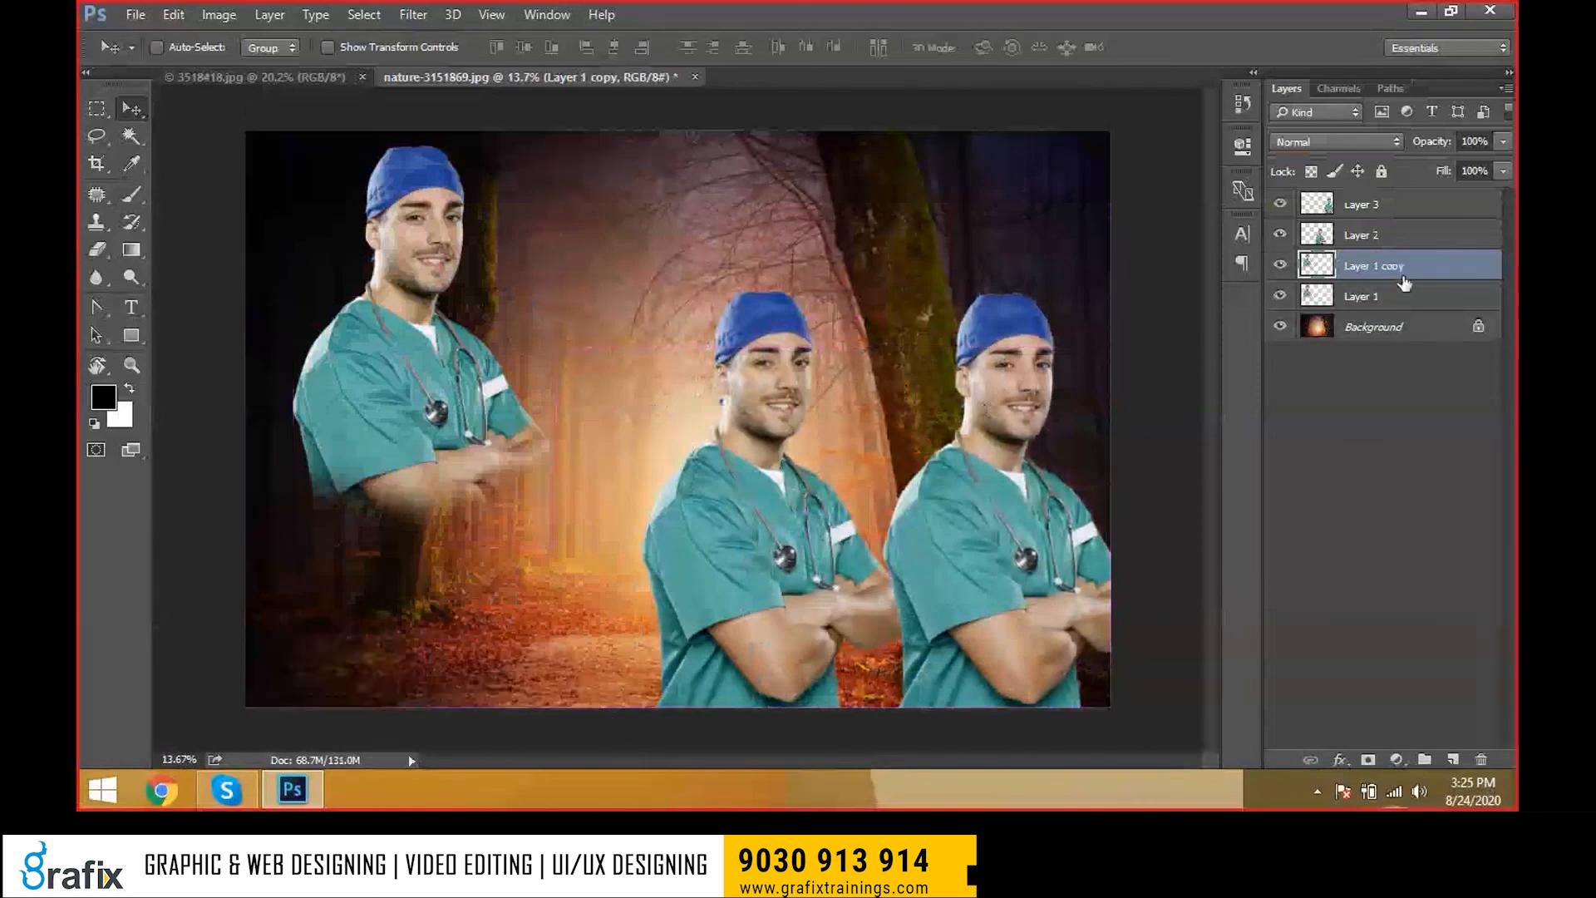
# Step: Flip the duplicated man vertically and position him upside down directly beneath the original as a reflection
pyautogui.hotkey('ctrl', 't')
pyautogui.moveTo(452, 351); pyautogui.dragTo(467, 551)
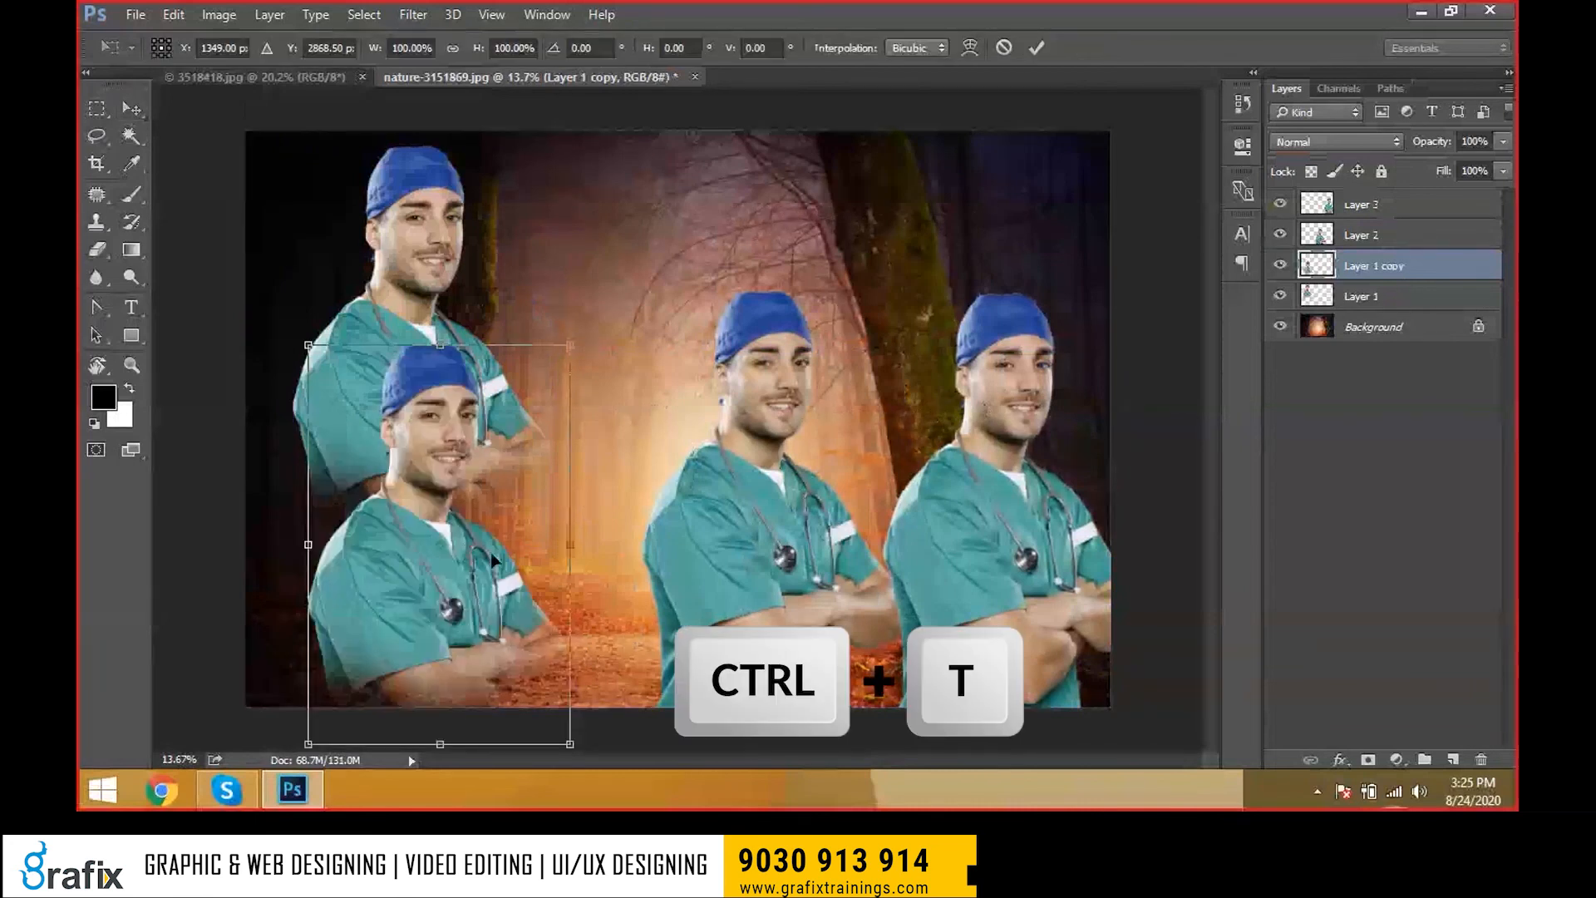
pyautogui.rightClick(491, 558)
pyautogui.click(527, 546)
pyautogui.press('Return')
pyautogui.moveTo(483, 494); pyautogui.dragTo(482, 566)
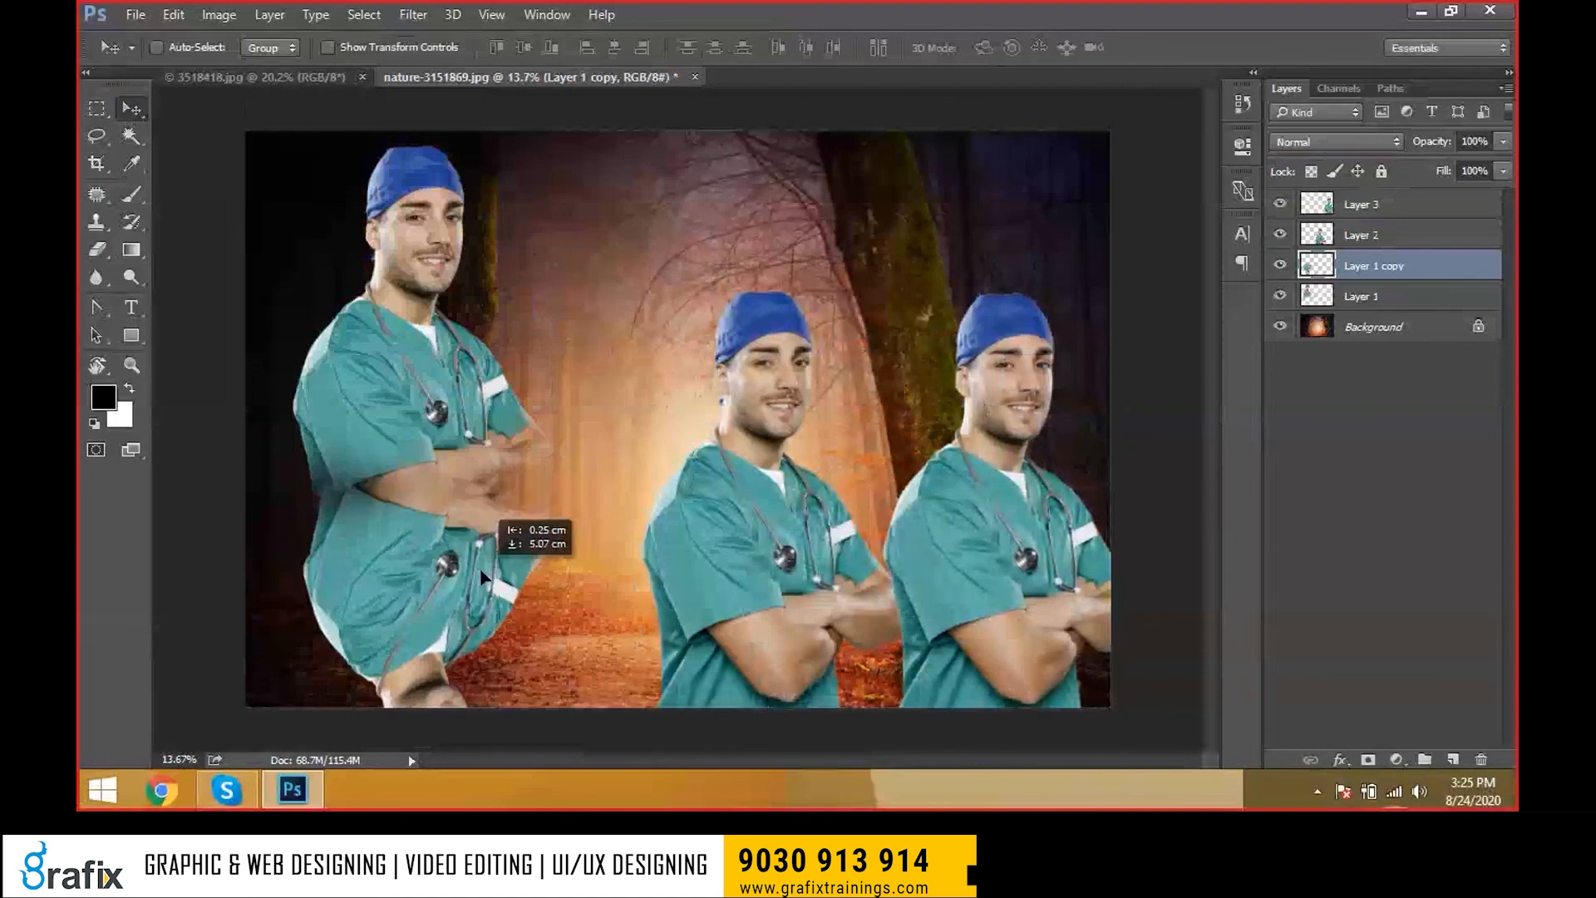
# Step: Lower the reflection layer's opacity to 29% and move it slightly further down
pyautogui.click(1501, 169)
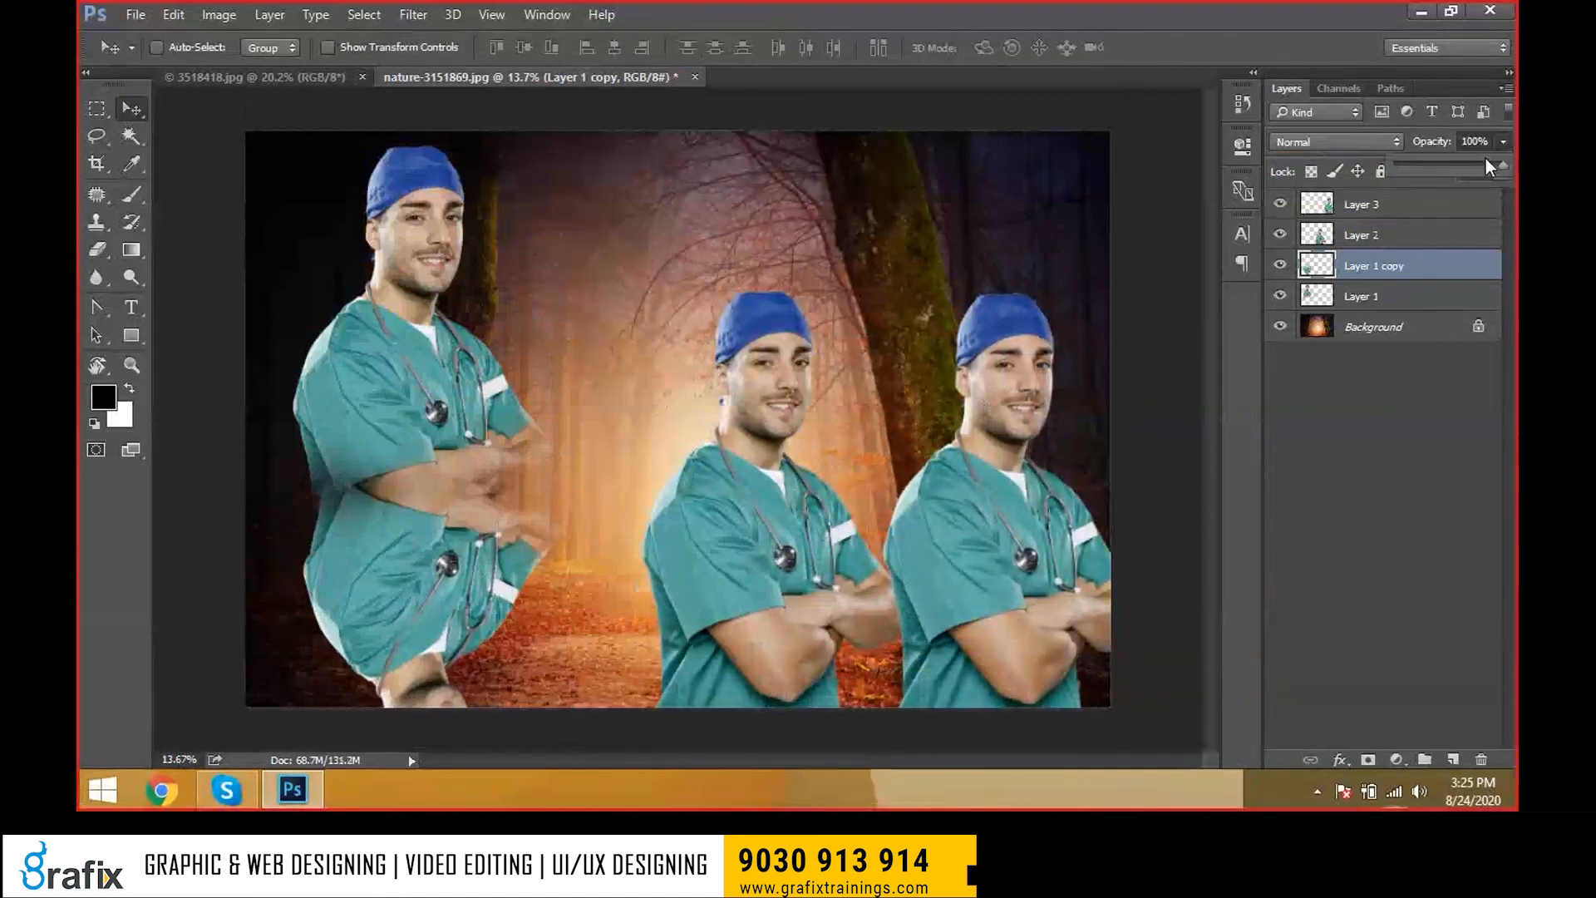
pyautogui.moveTo(1489, 168); pyautogui.dragTo(1445, 175)
pyautogui.moveTo(490, 591); pyautogui.dragTo(478, 615)
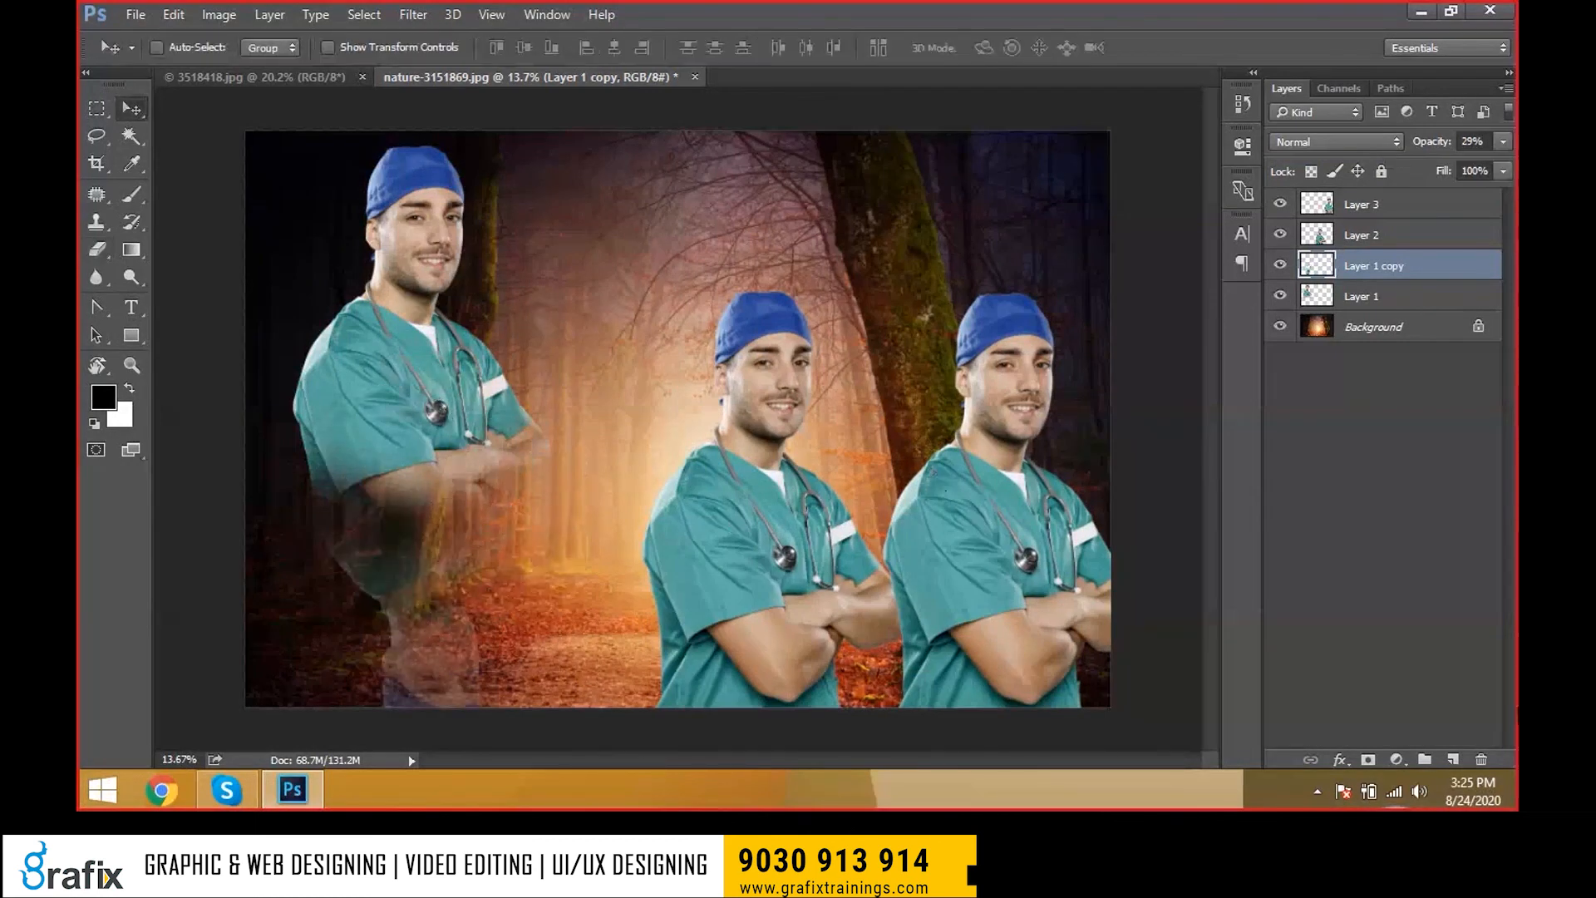